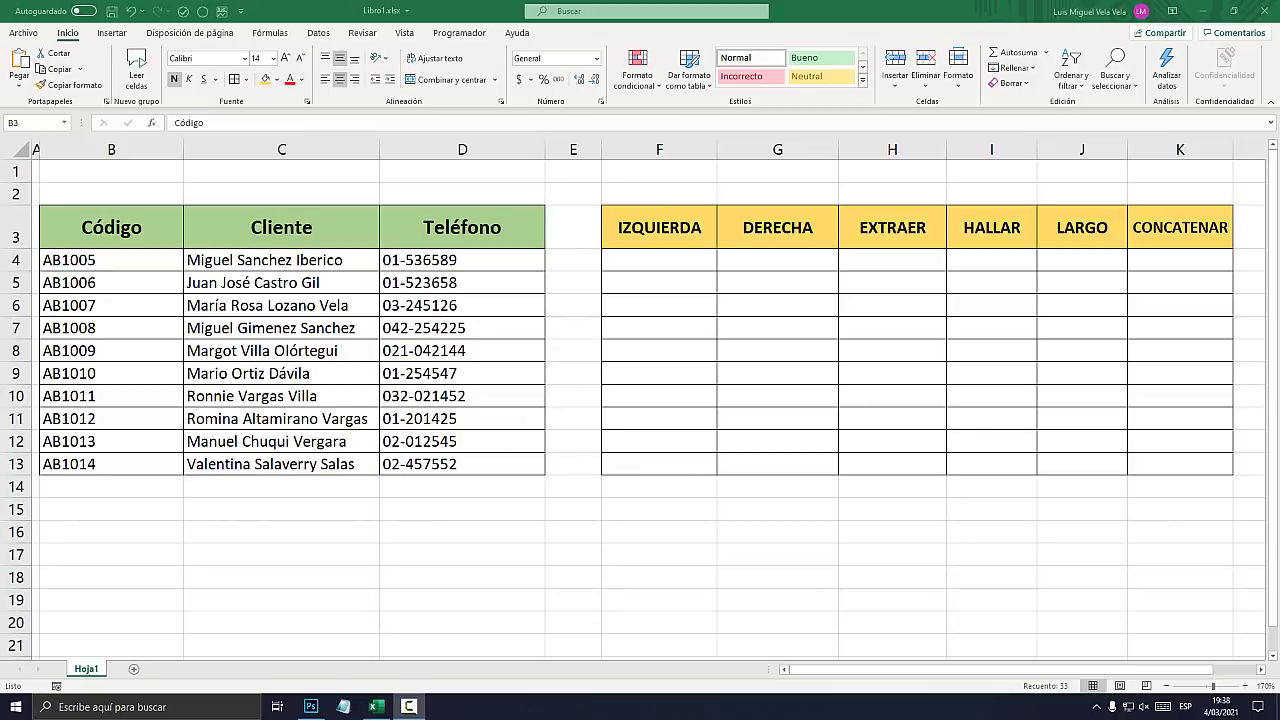
Point out the IZQUIERDA, DERECHA, HALLAR, LARGO and CONCATENAR headings and the client table B3:D13
key("ctrl+a")
left_click(659, 227)
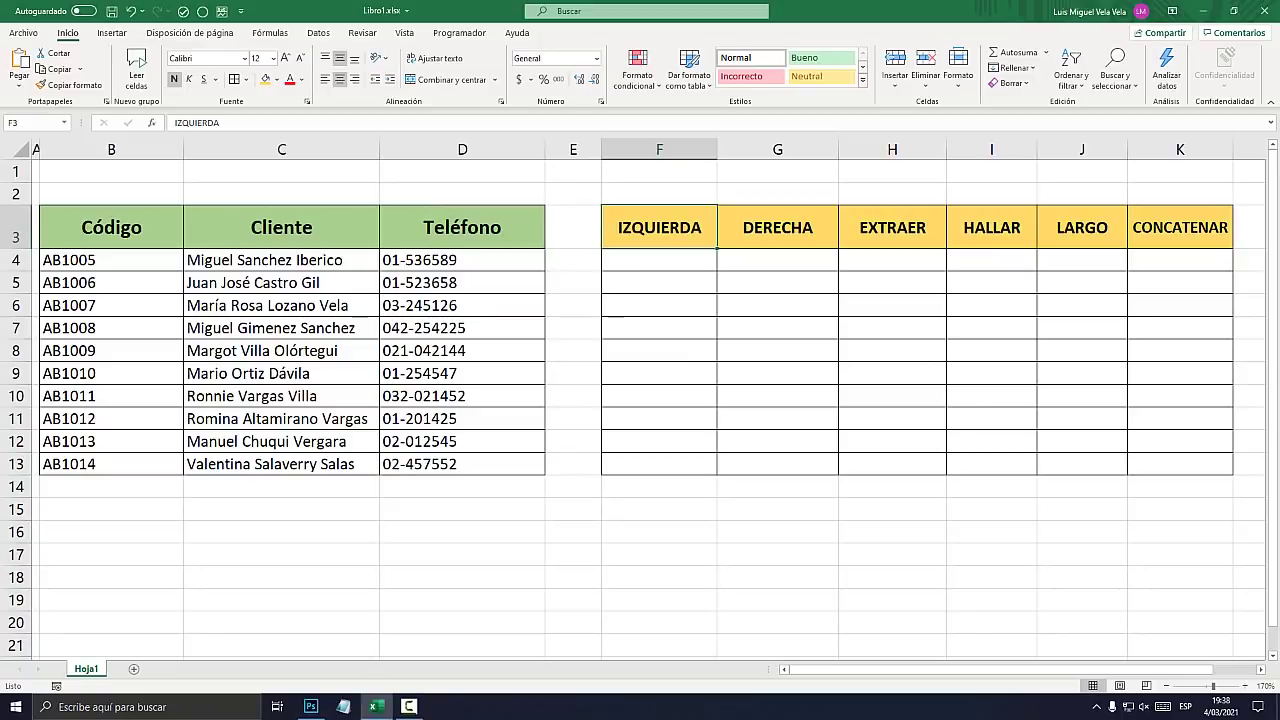
left_click(777, 227)
key("Right")
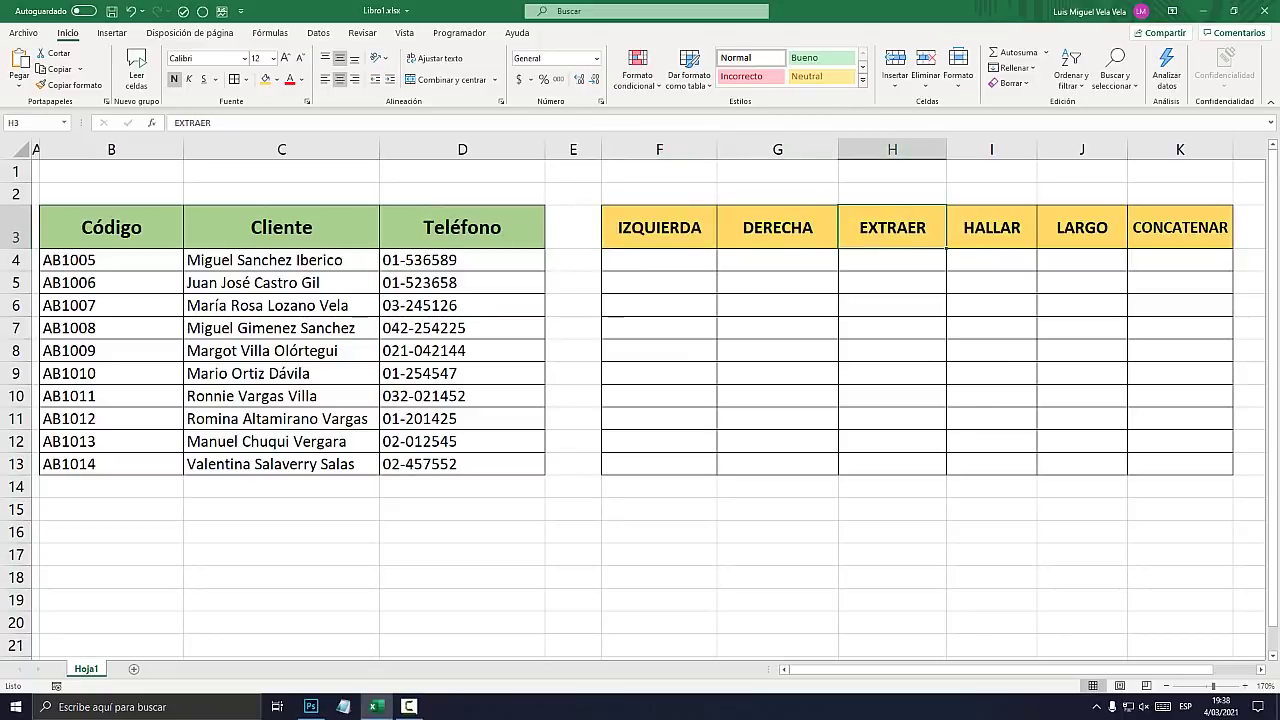
key("Right")
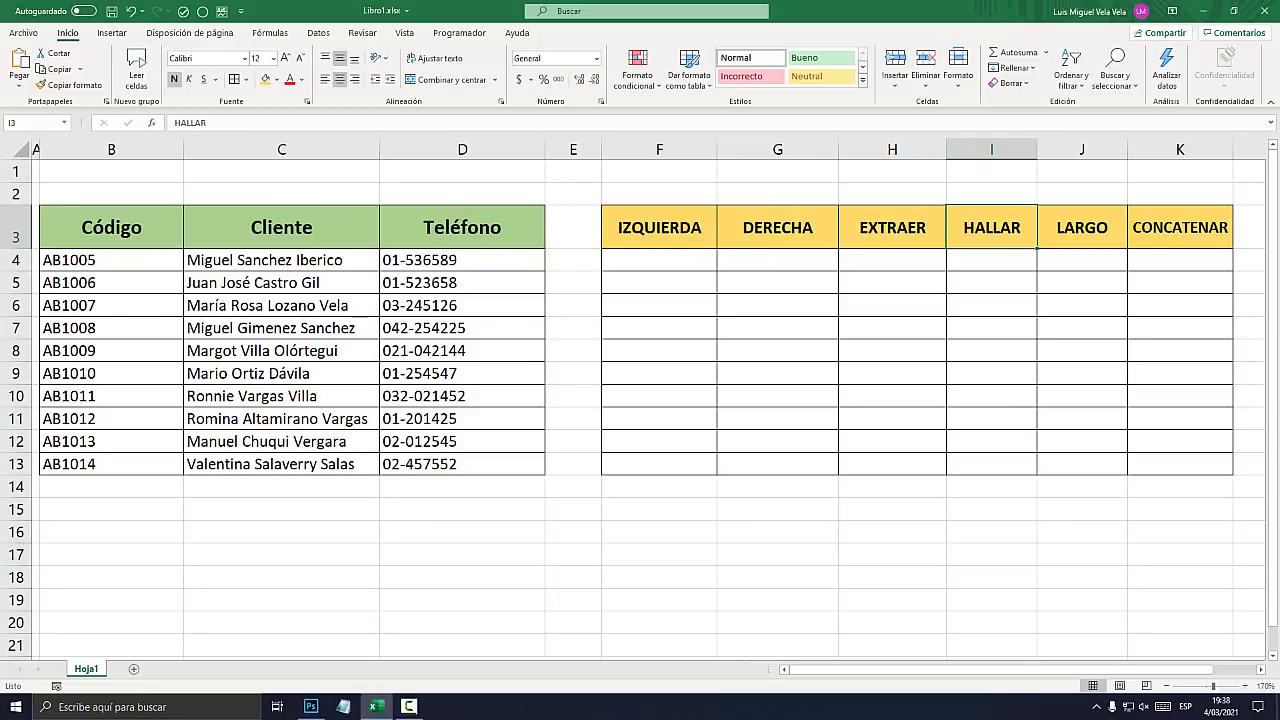
left_click(1082, 227)
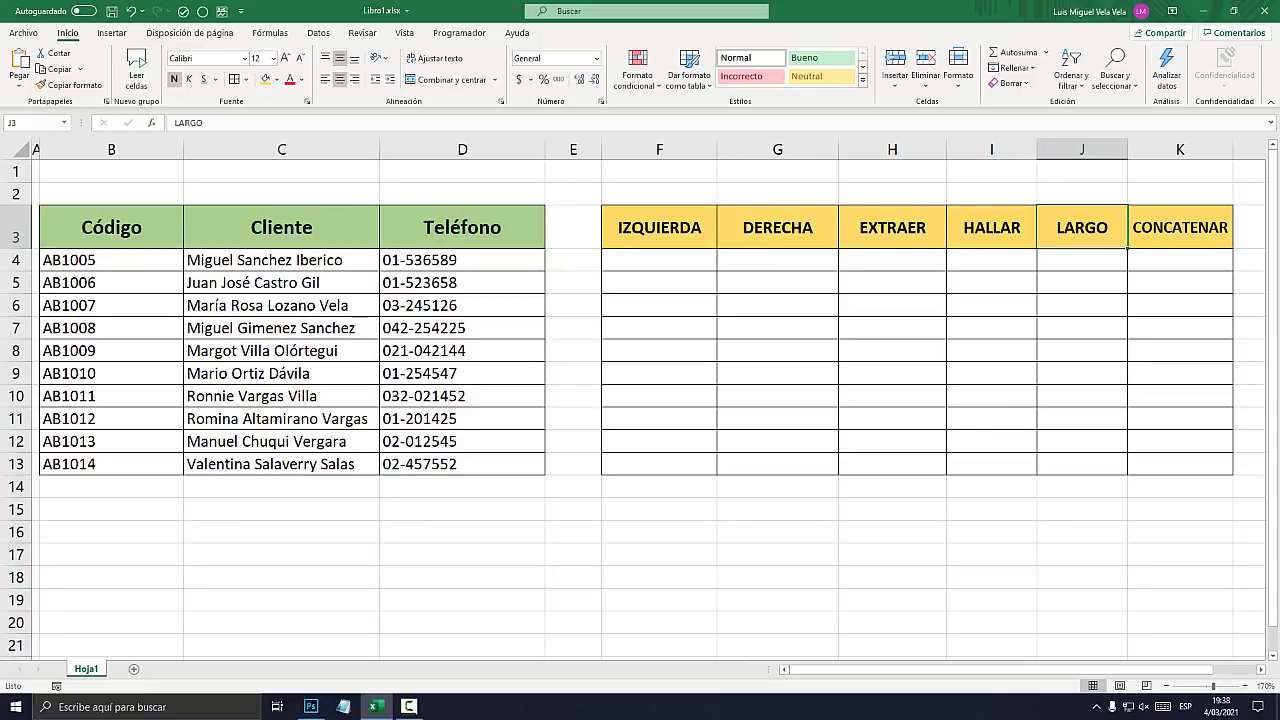
left_click(1180, 227)
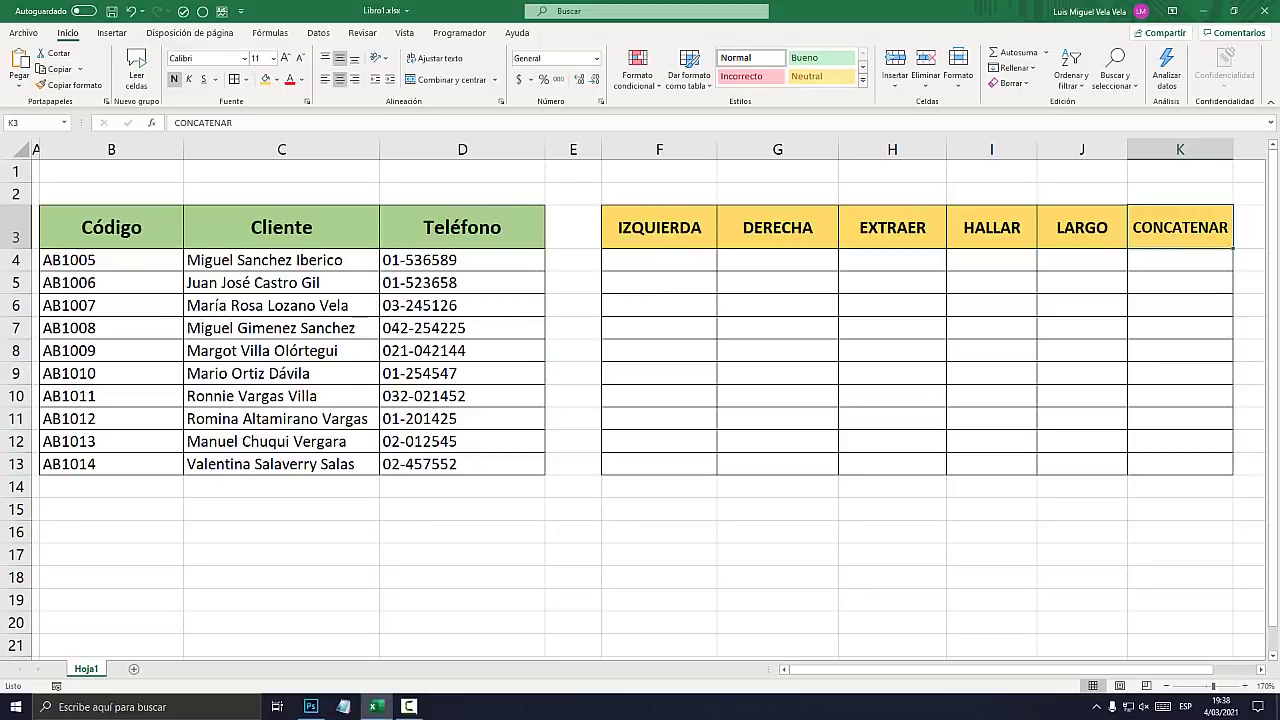
mouse_move(111, 227)
left_mouse_down()
mouse_move(281, 260)
mouse_move(462, 418)
mouse_move(462, 464)
left_mouse_up()
left_click(281, 328)
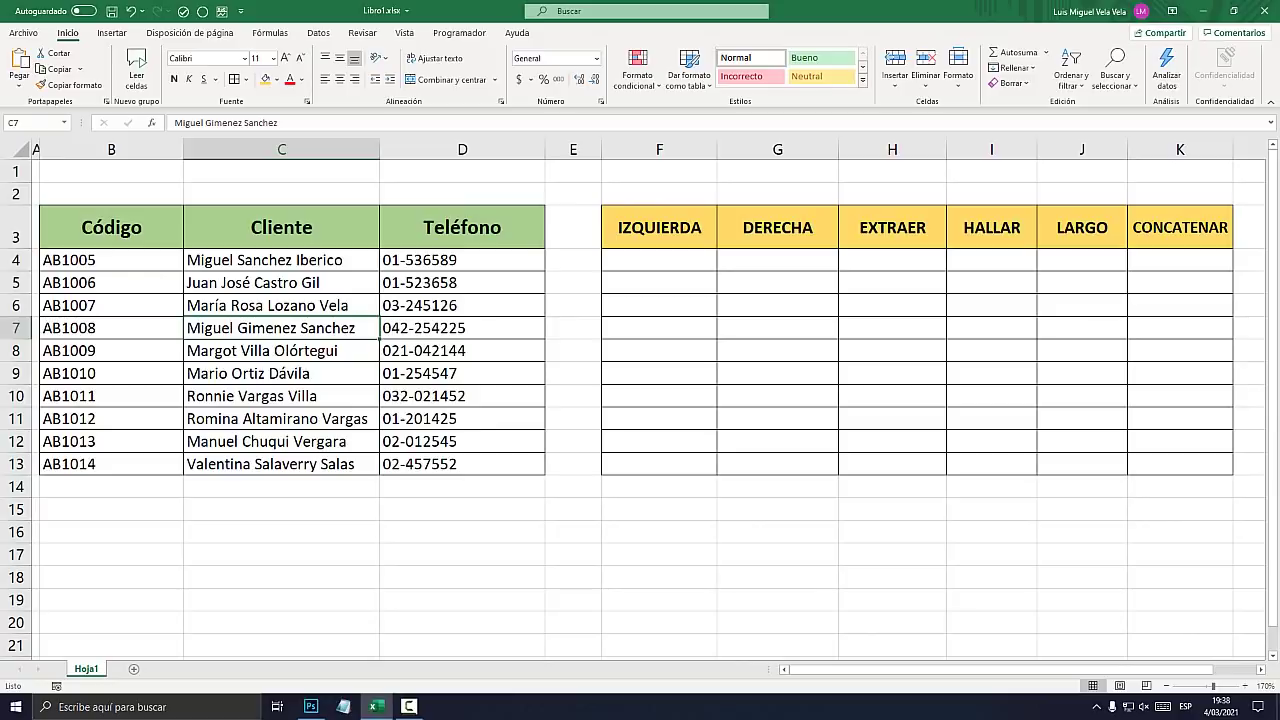
Select the IZQUIERDA column F and the DERECHA column G, revisiting their headings
left_click(659, 149)
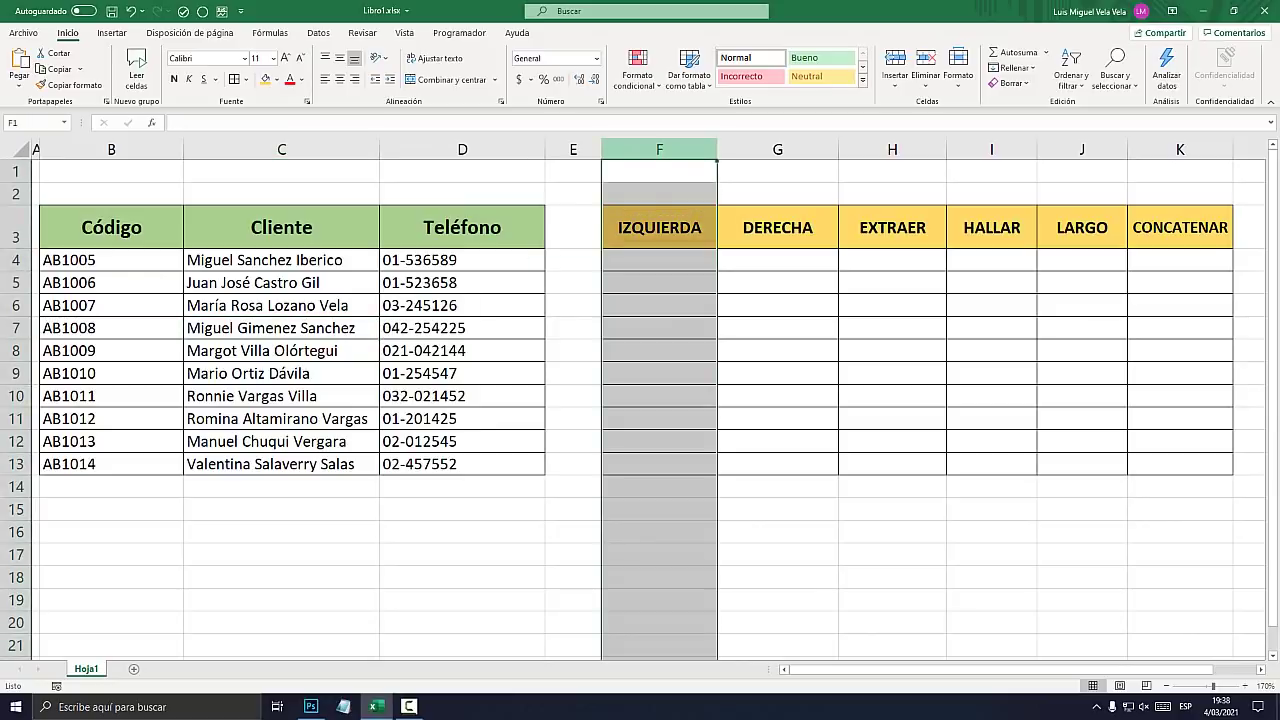
left_click(659, 227)
left_click(778, 149)
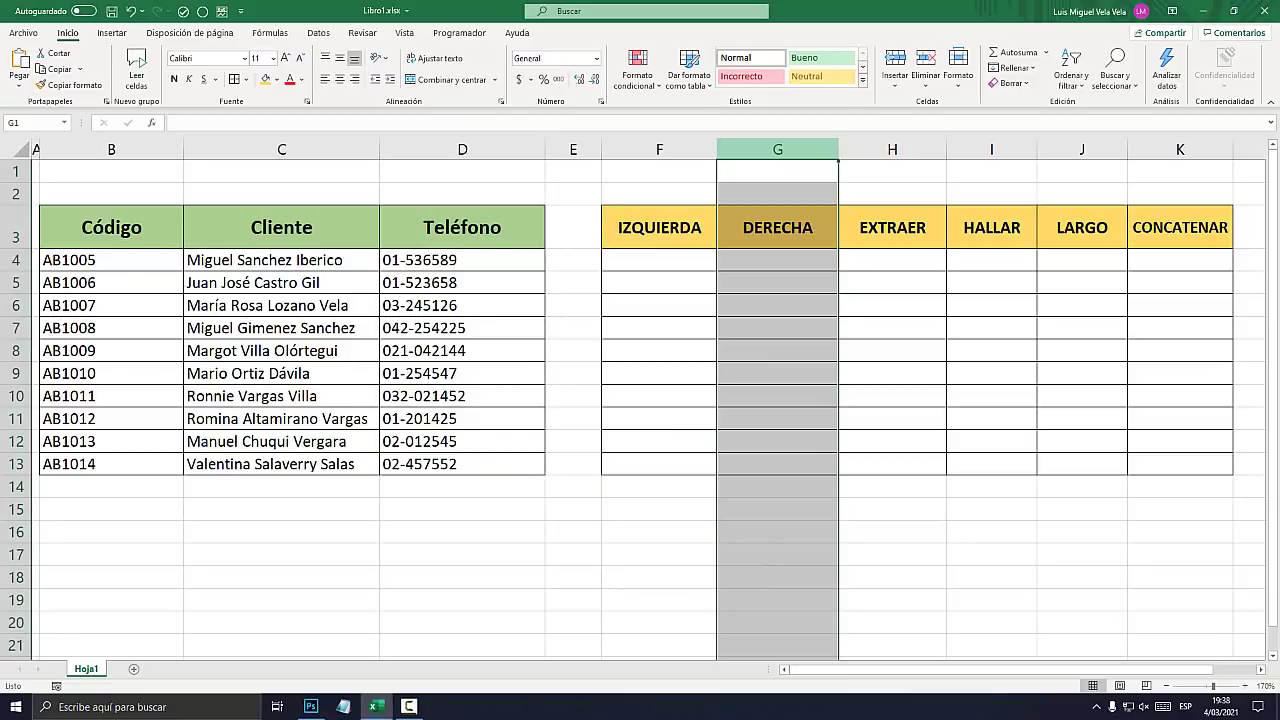
left_click_drag(717, 400, 659, 400)
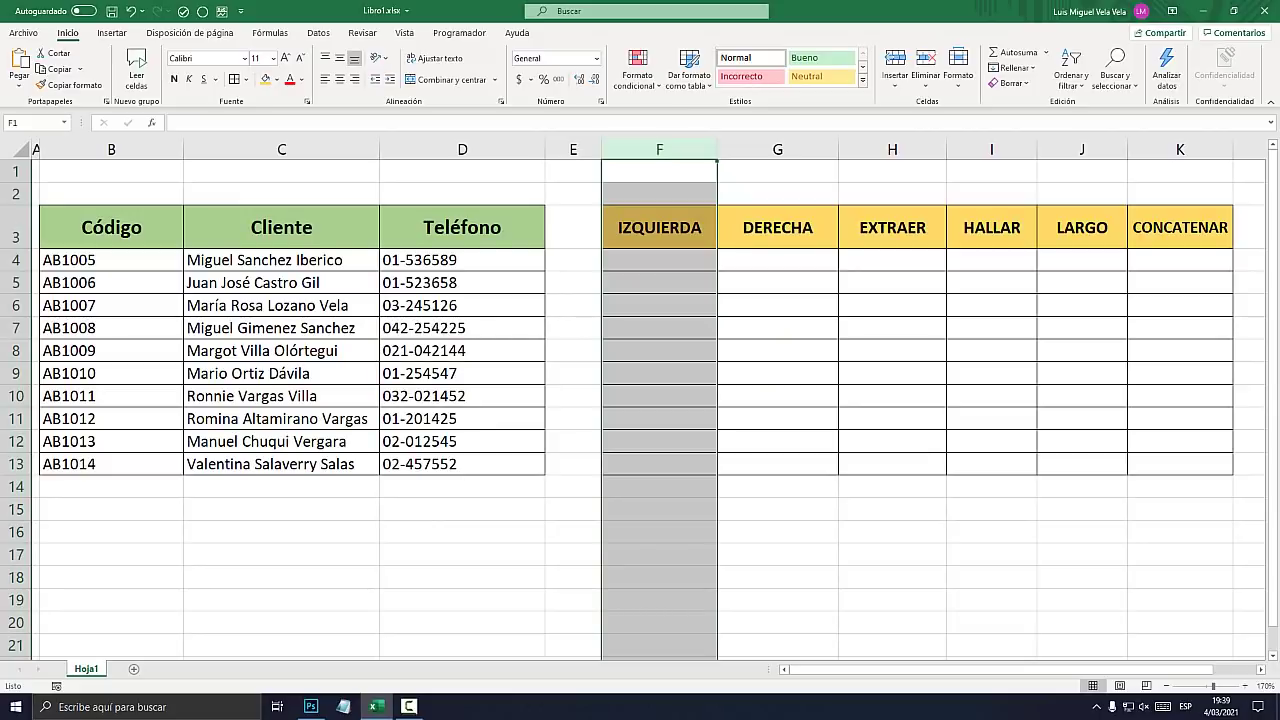
key("Down")
key("Down")
key("Down")
key("Down")
key("Down")
key("Down")
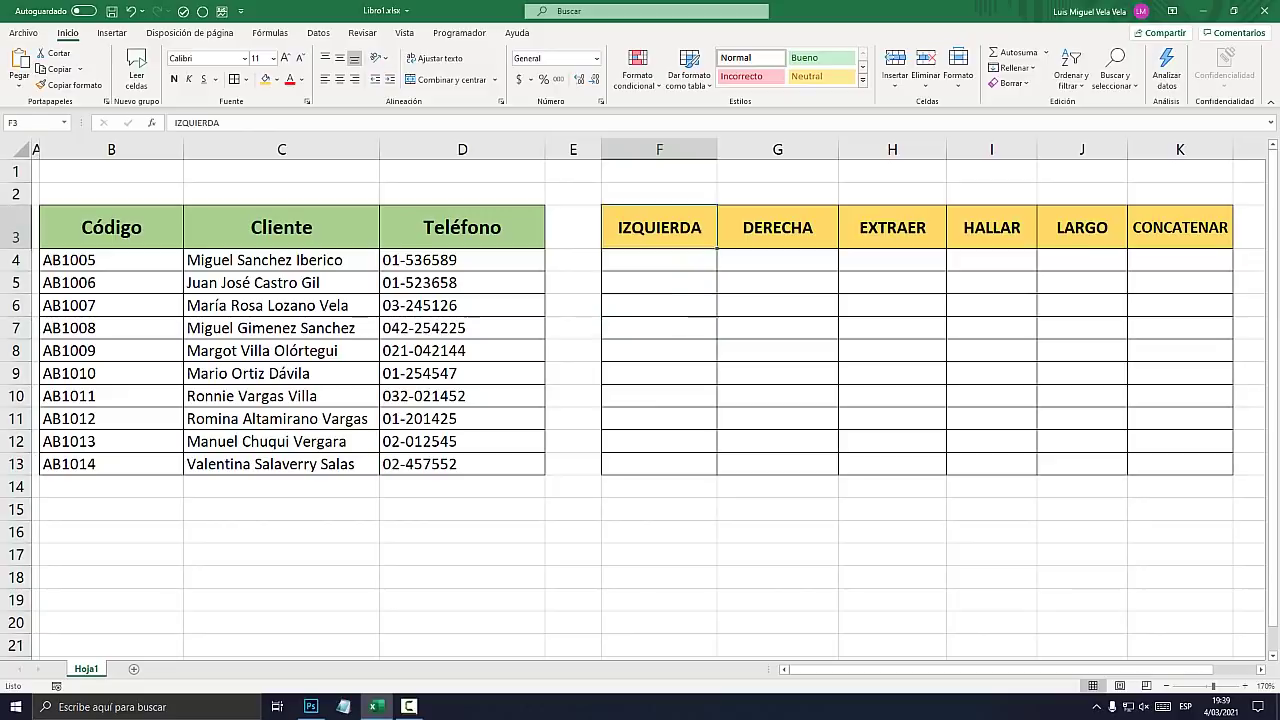
left_click_drag(660, 228, 770, 230)
left_click(712, 240)
left_click(659, 149)
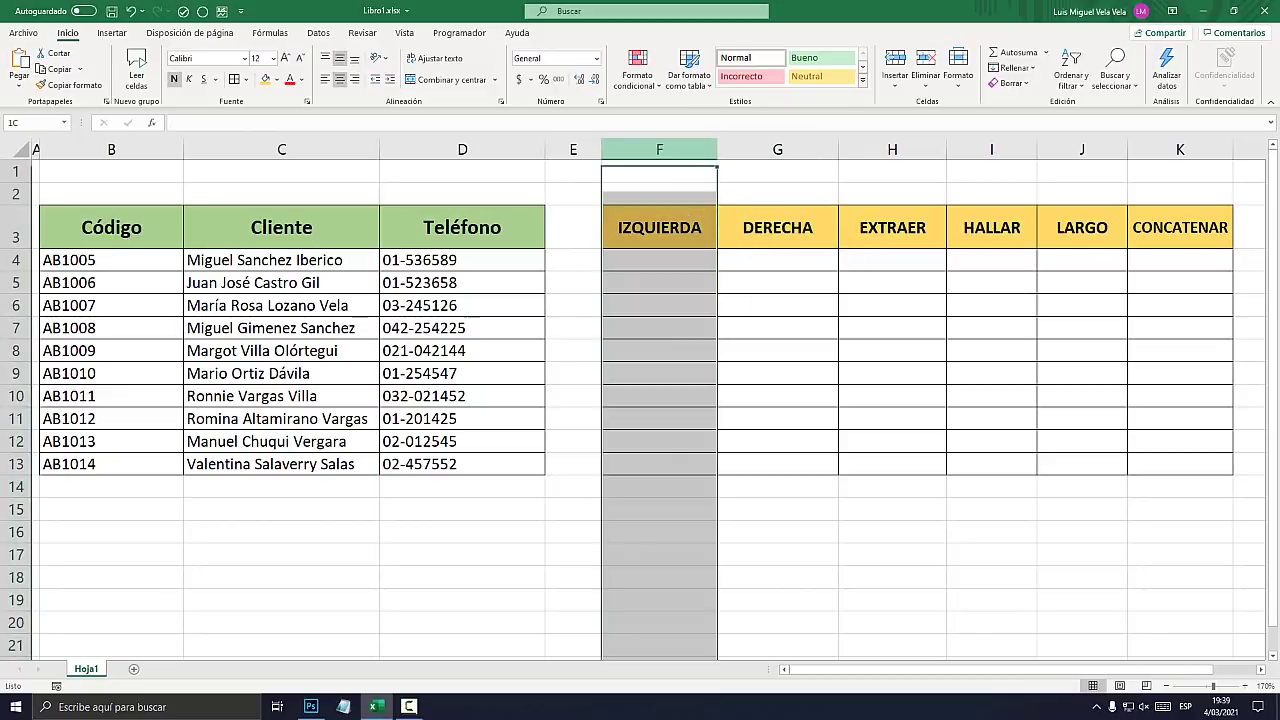
left_click(660, 228)
left_click(770, 228)
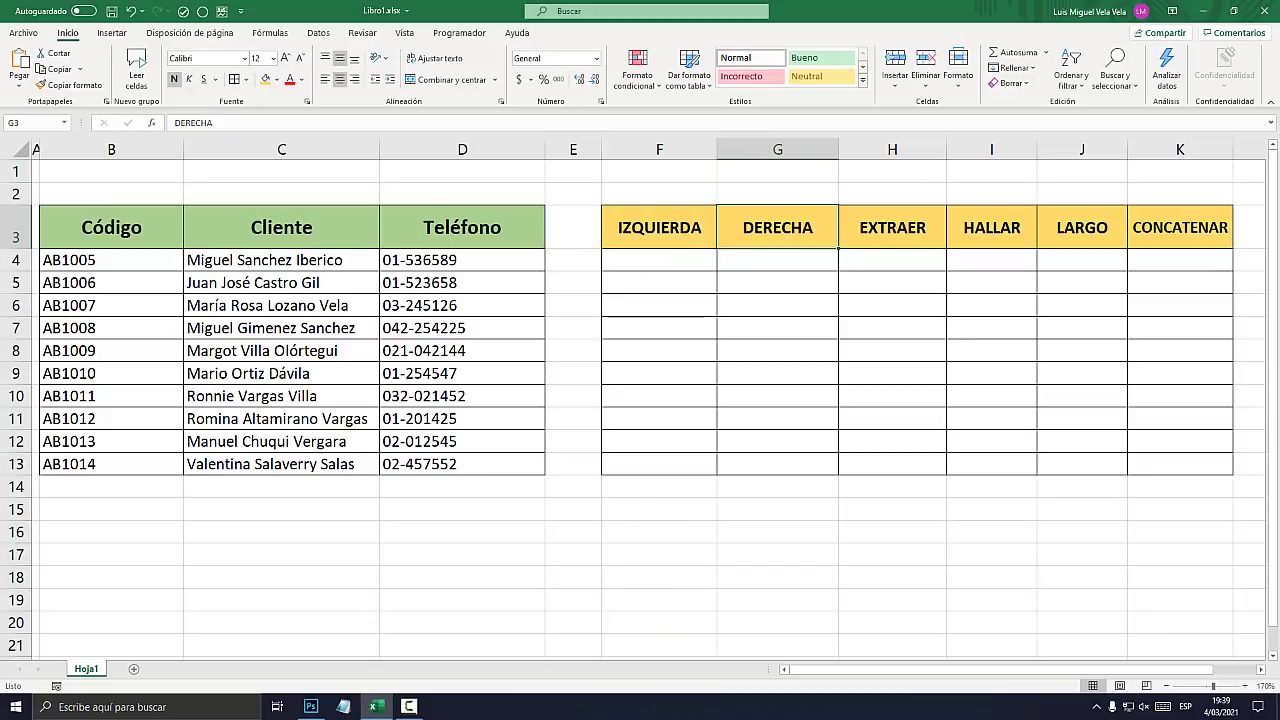
Move across the headings to HALLAR and back down to cell F4
key("Right")
key("Right")
key("Left")
key("Left")
key("Left")
key("Right")
key("Right")
key("Right")
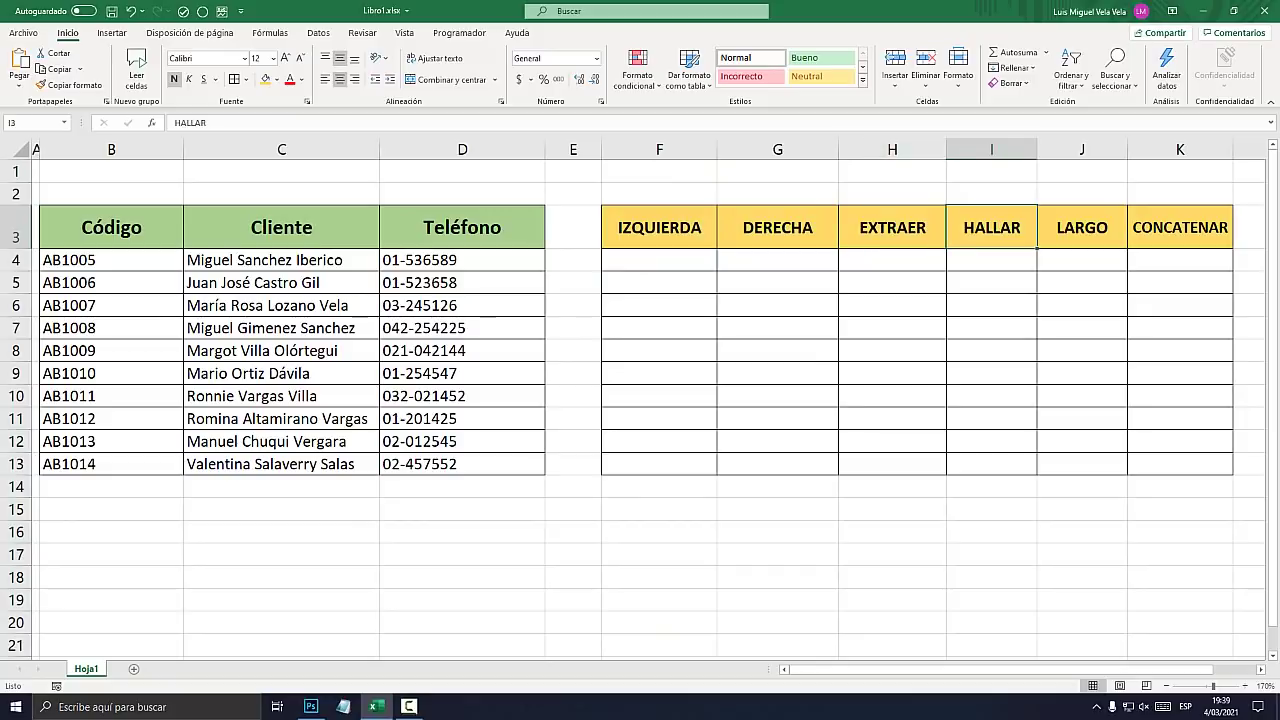
key("Right")
key("Right")
key("Left")
key("Left")
key("Left")
key("Left")
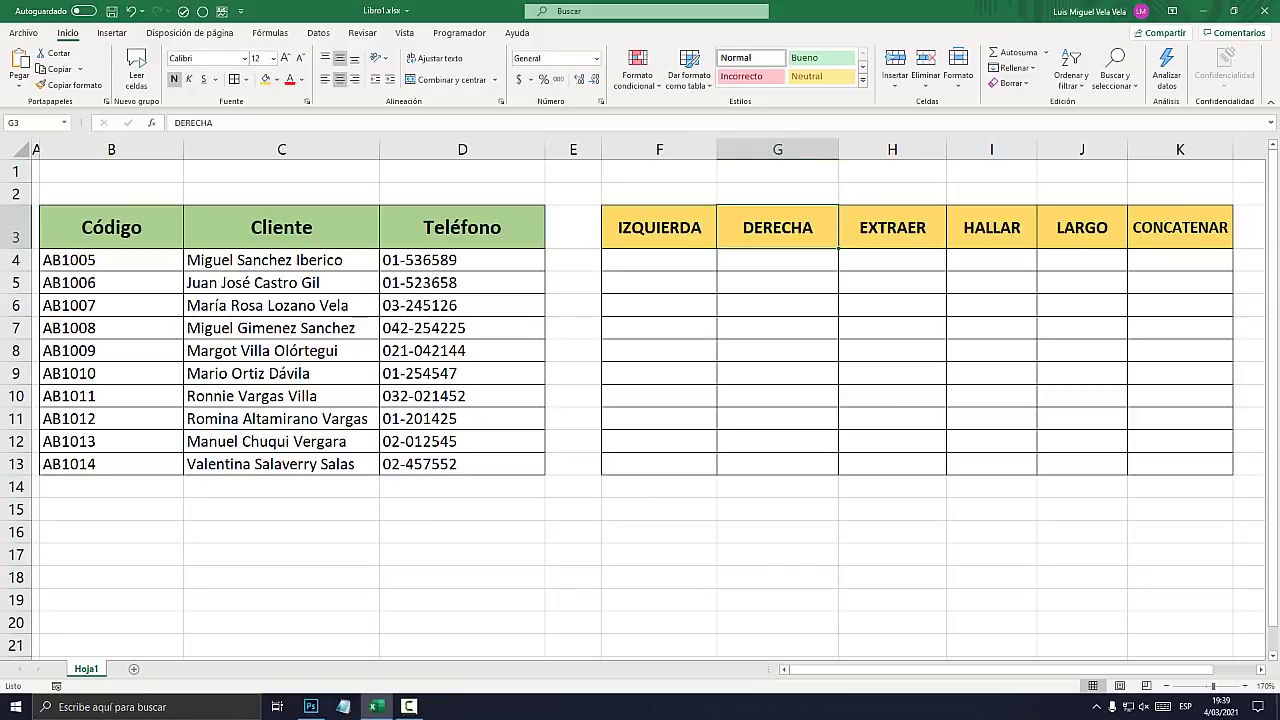
key("Left")
key("Down")
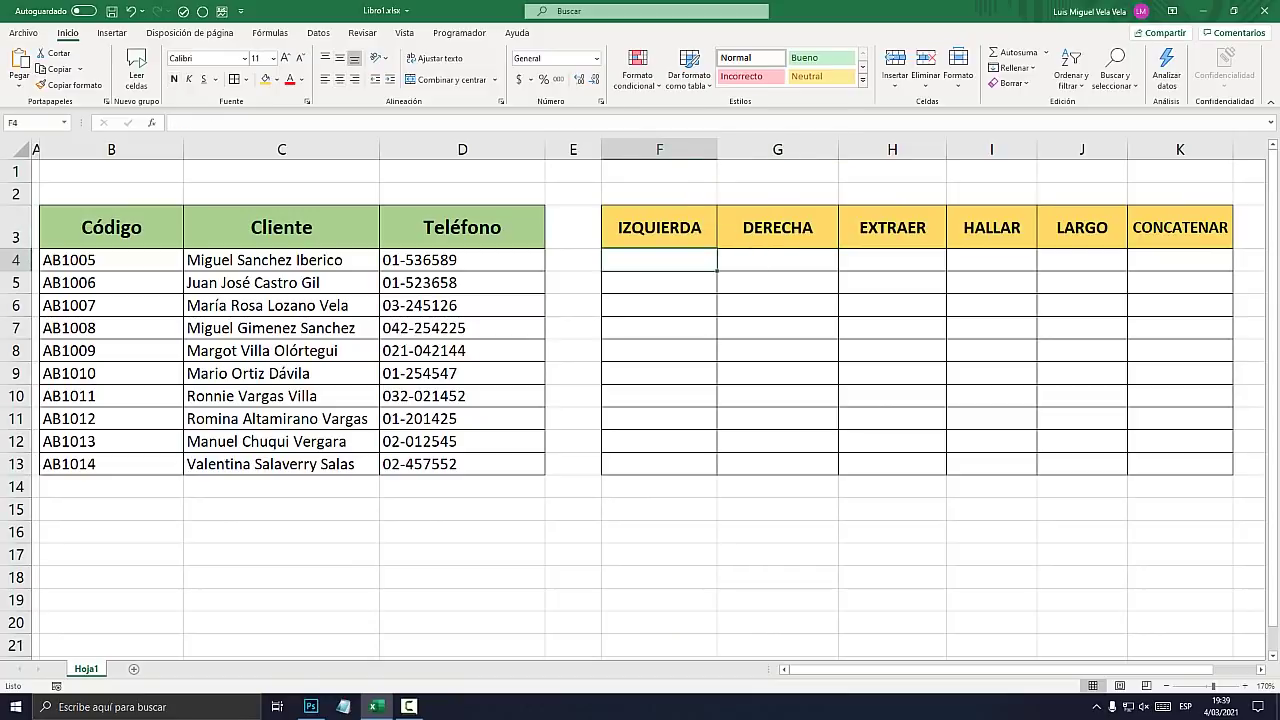
Enter =IZQUIERDA(B4;2) in F4 so it returns AB
key("super+plus")
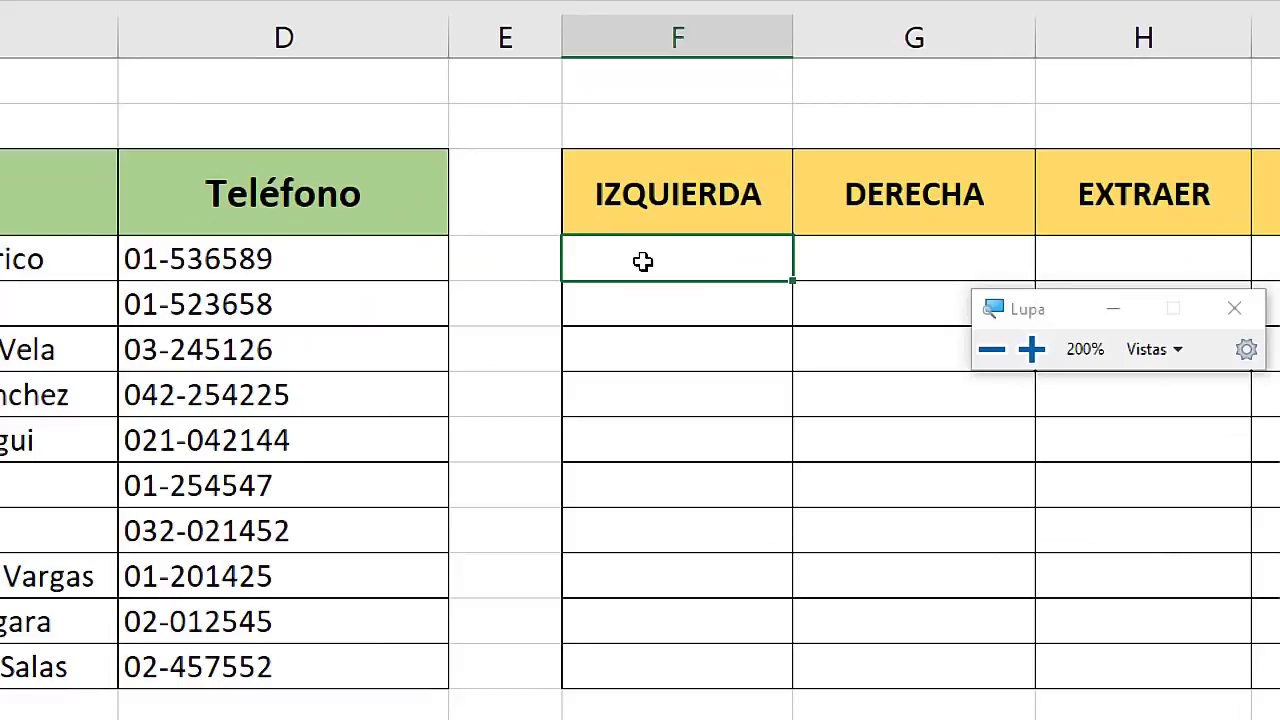
type("=")
type("IZQUIERD")
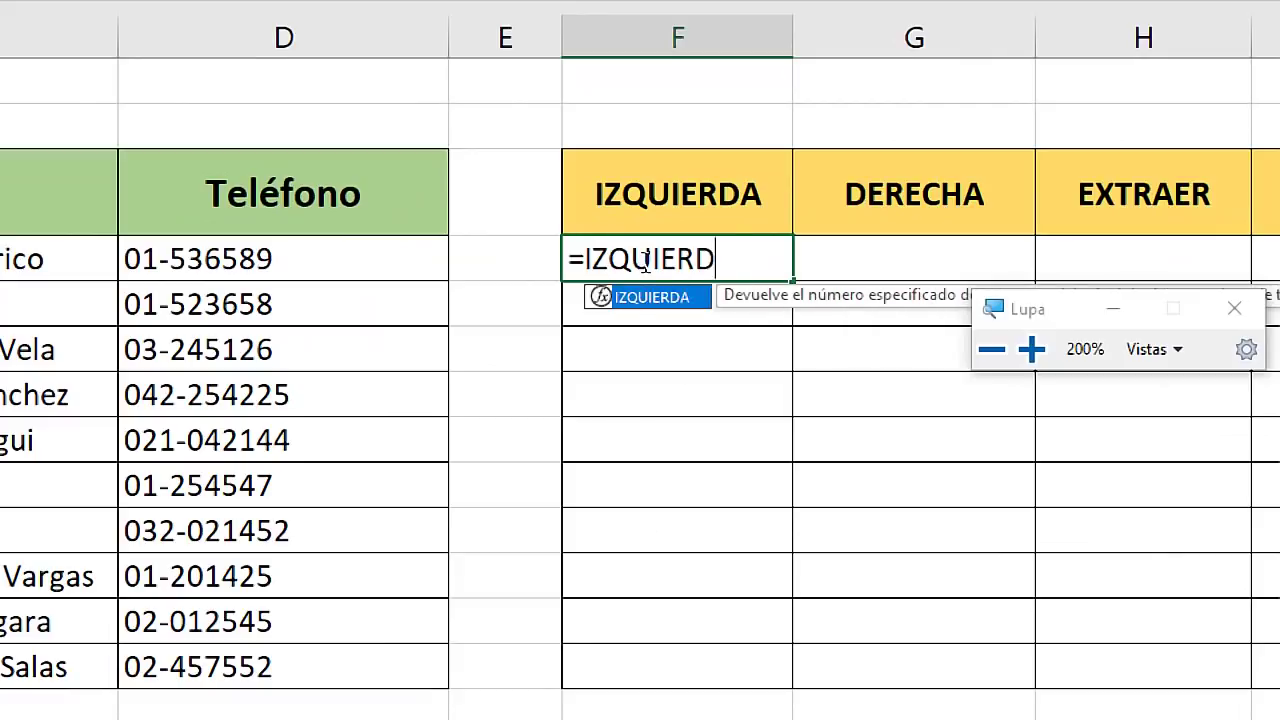
type("A(")
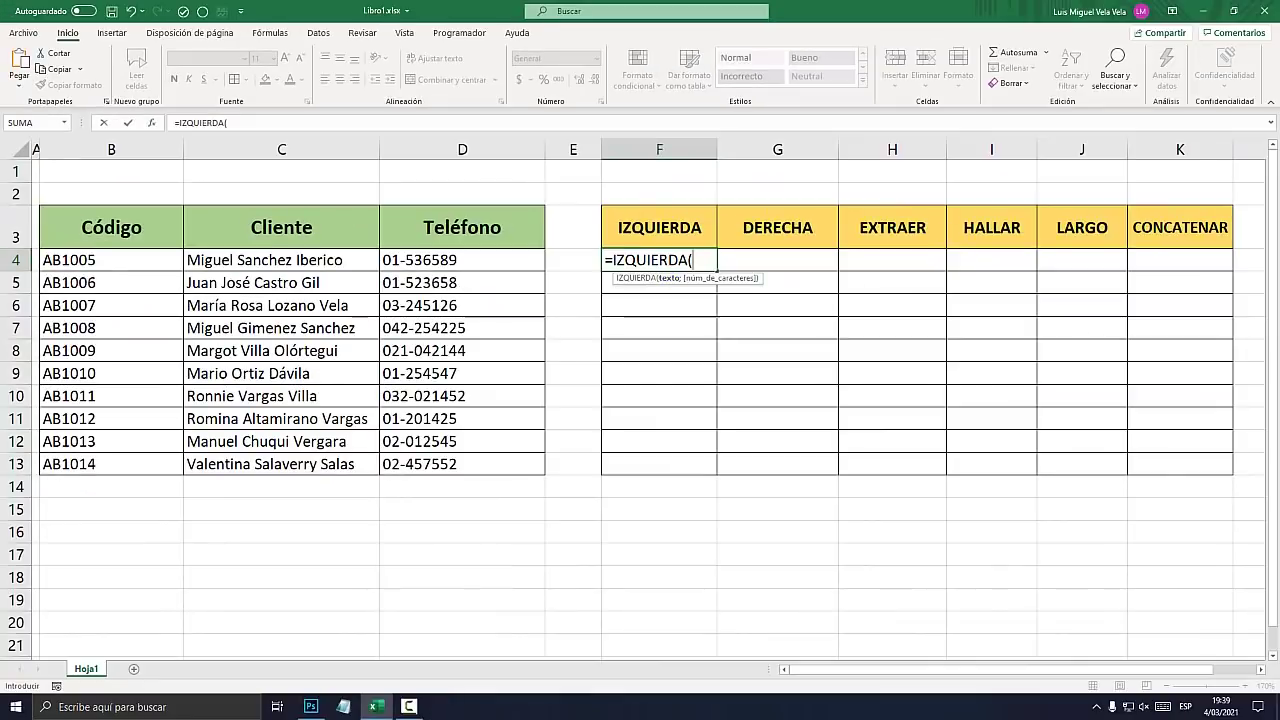
key("super+plus")
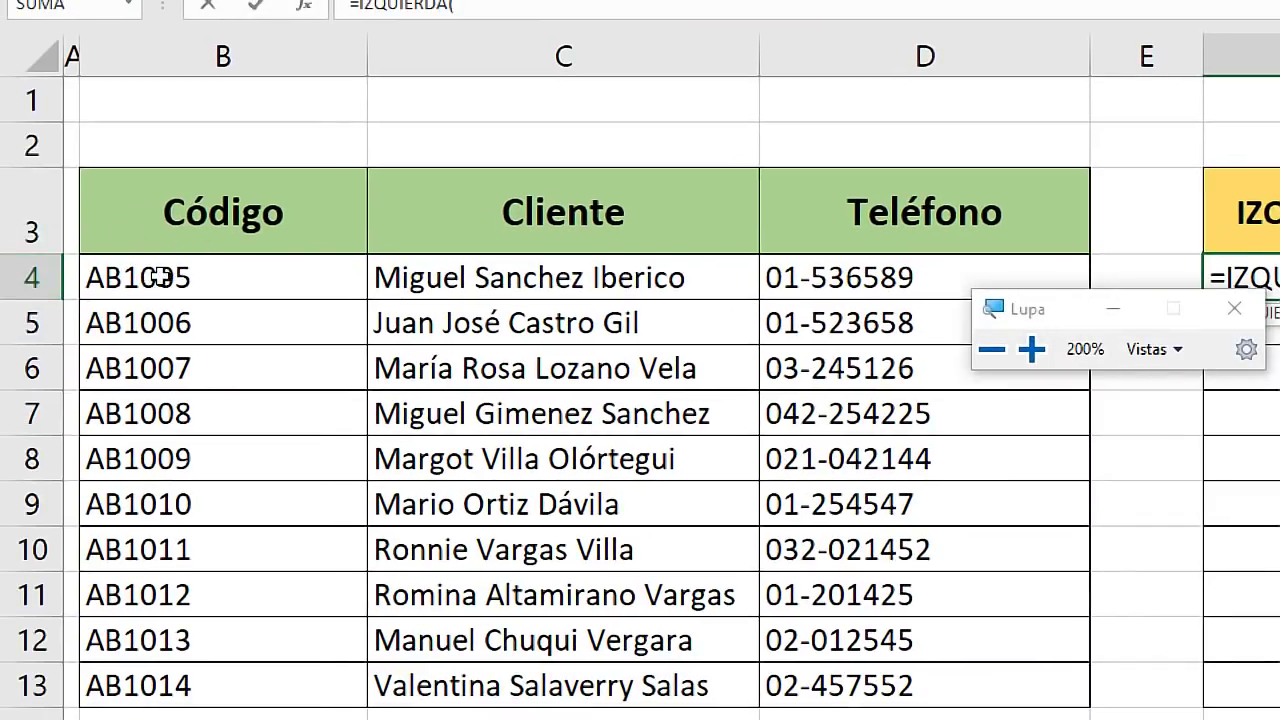
left_click(165, 277)
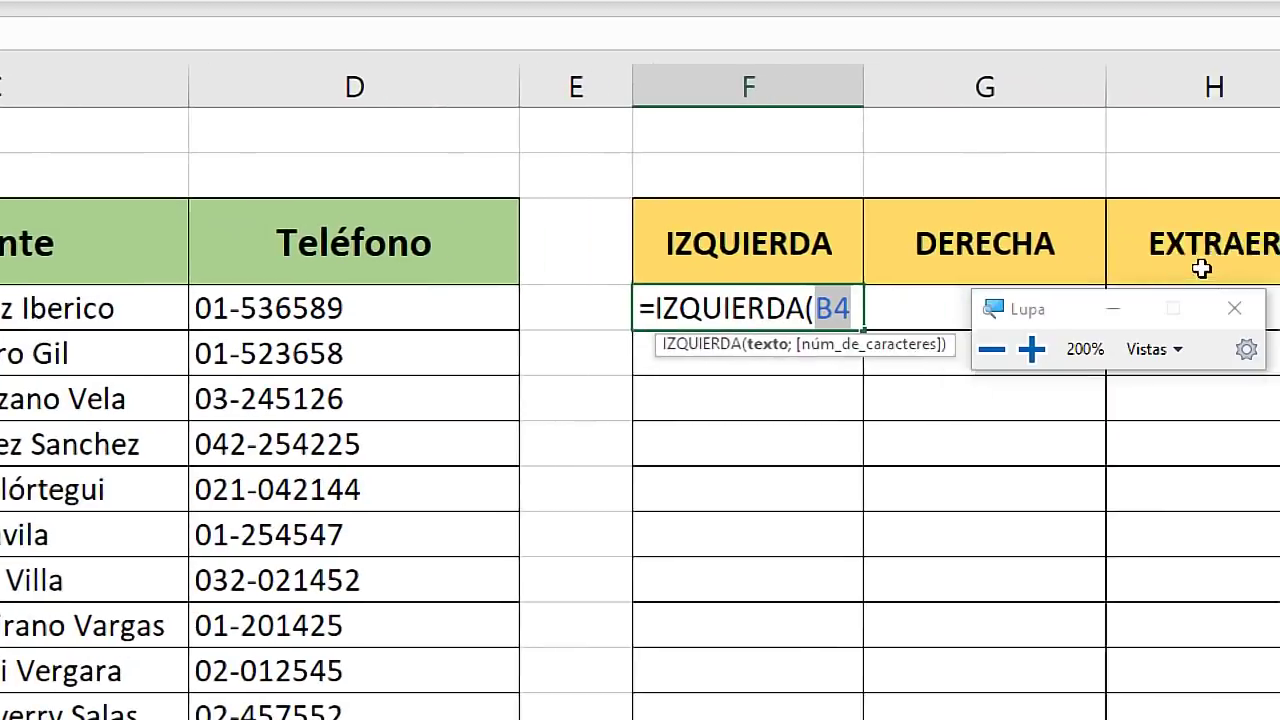
left_click(760, 300)
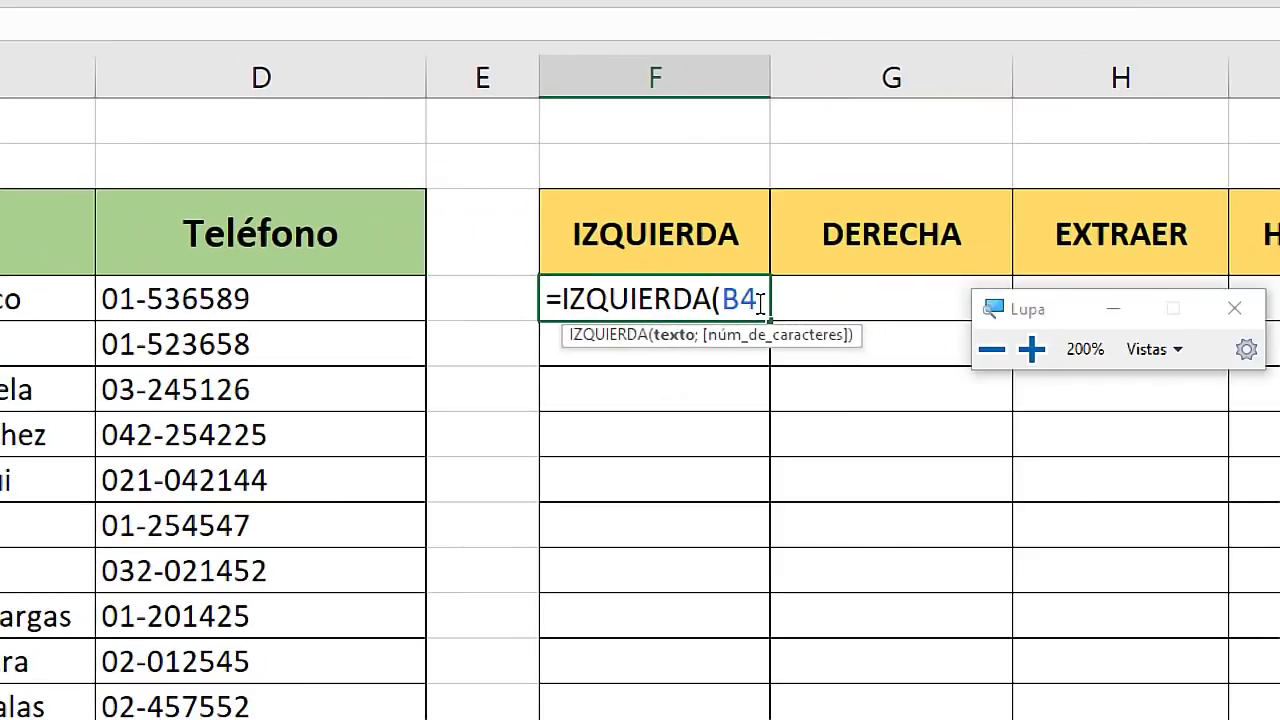
type(";")
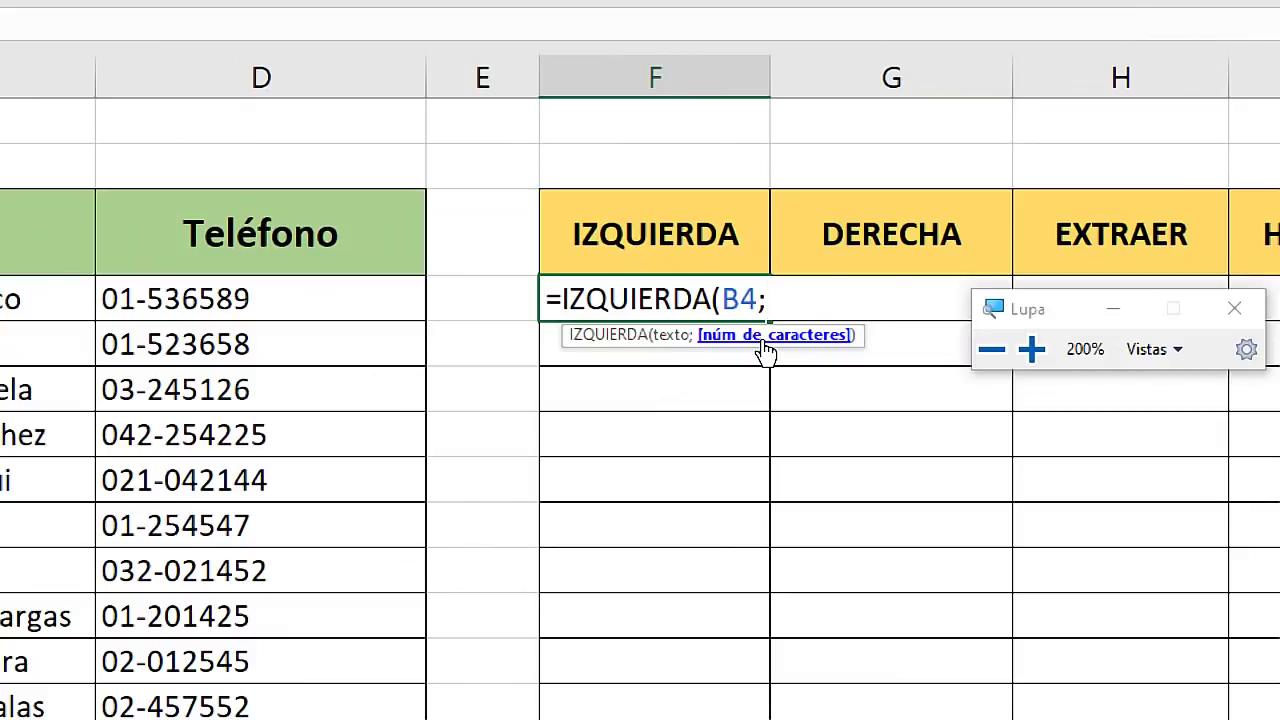
type("2")
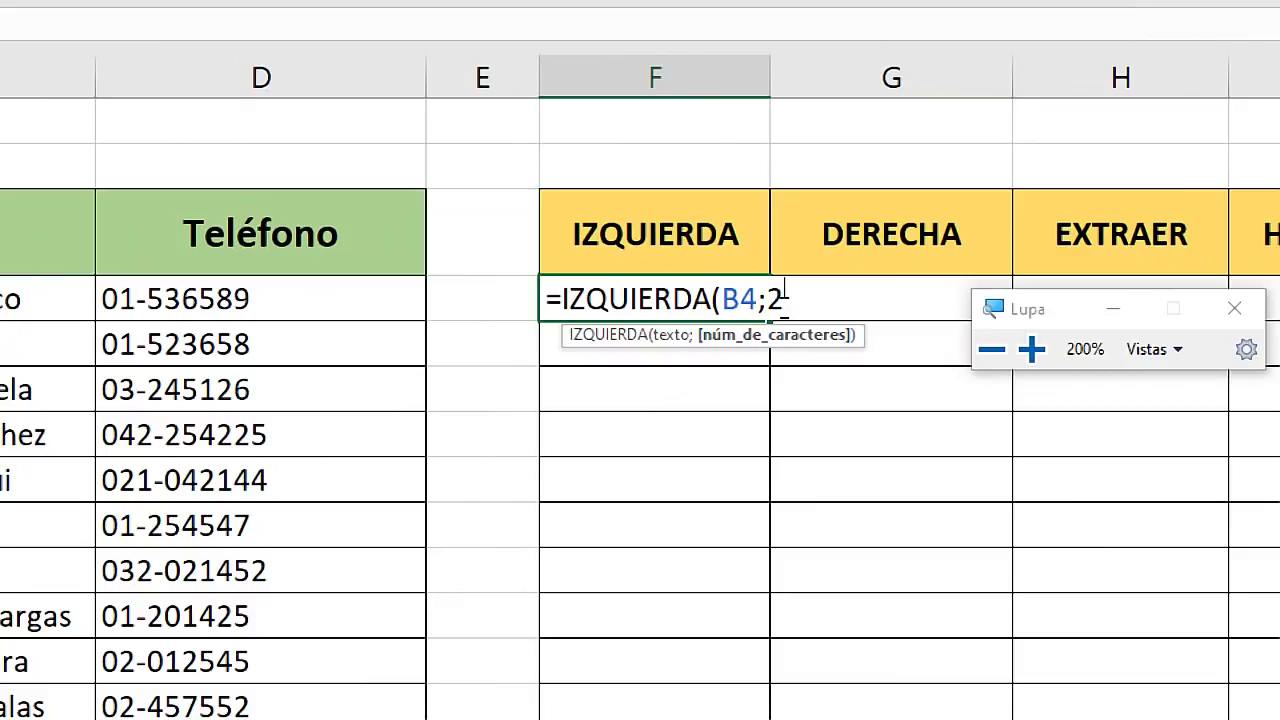
type(")")
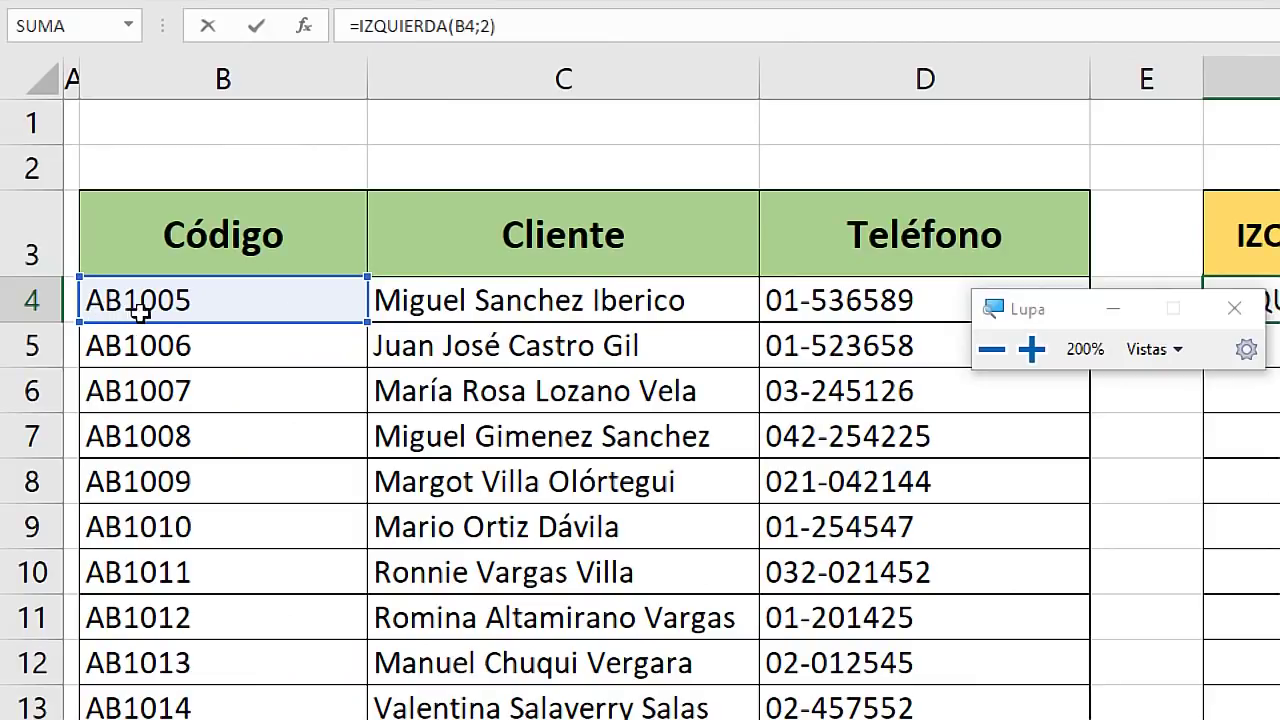
key("Return")
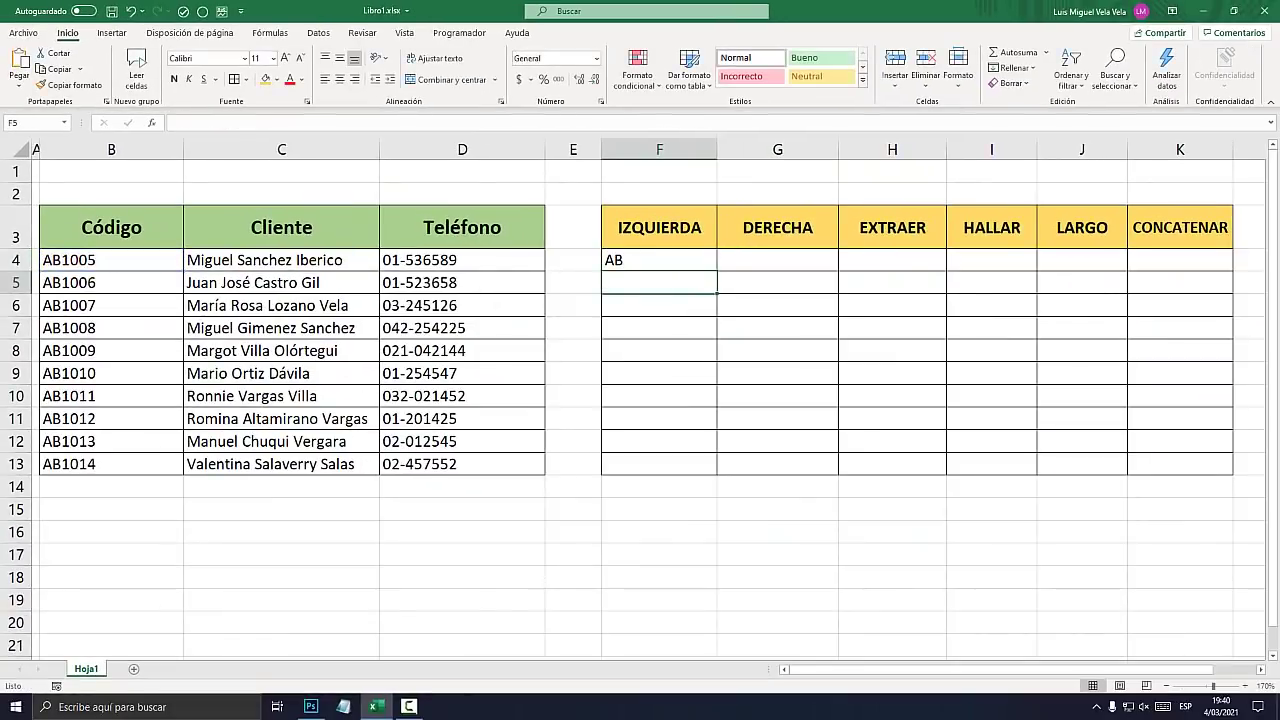
Fill the F4 formula down to row 13 and inspect its character count 2
left_click(709, 267)
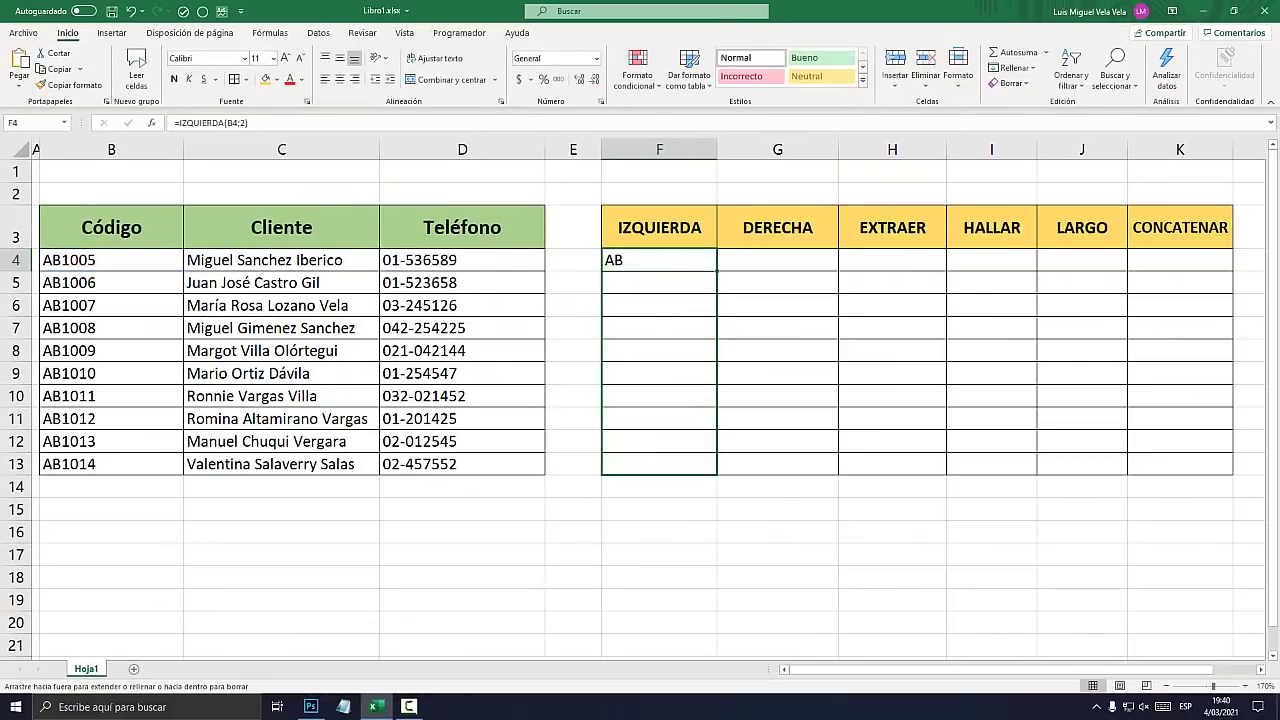
left_click_drag(716, 271, 716, 474)
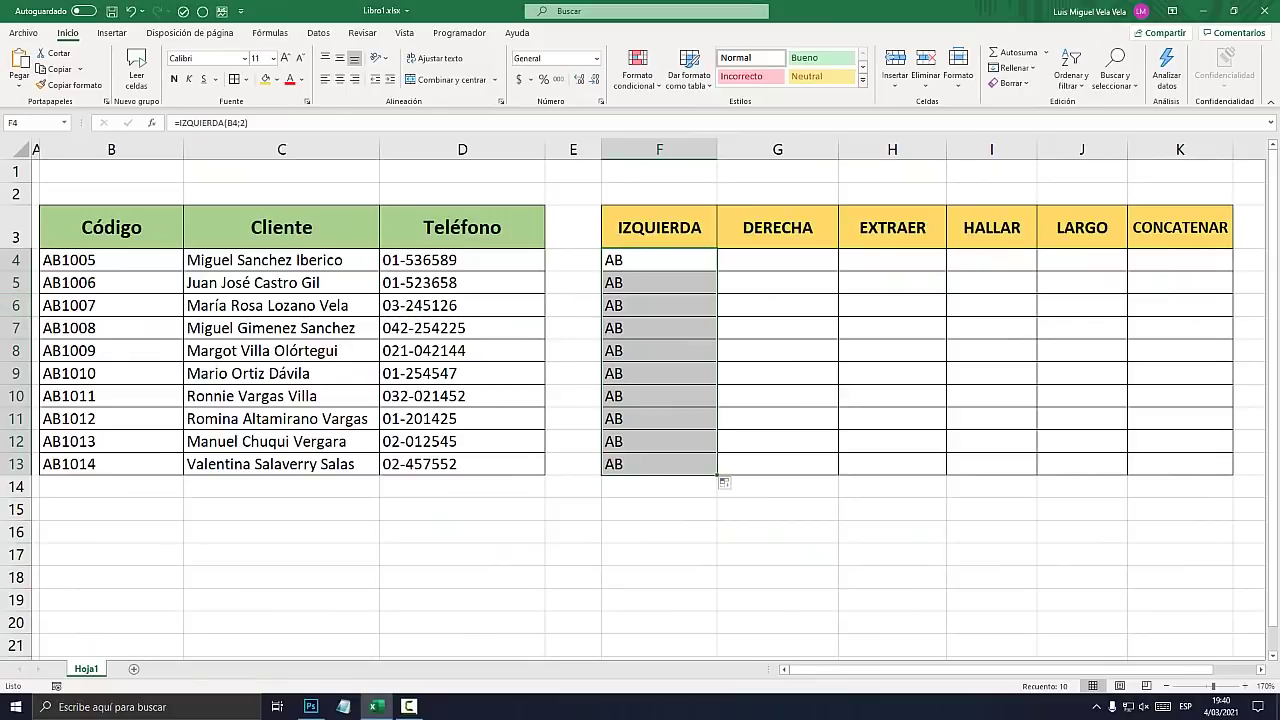
key("super+plus")
double_click(629, 258)
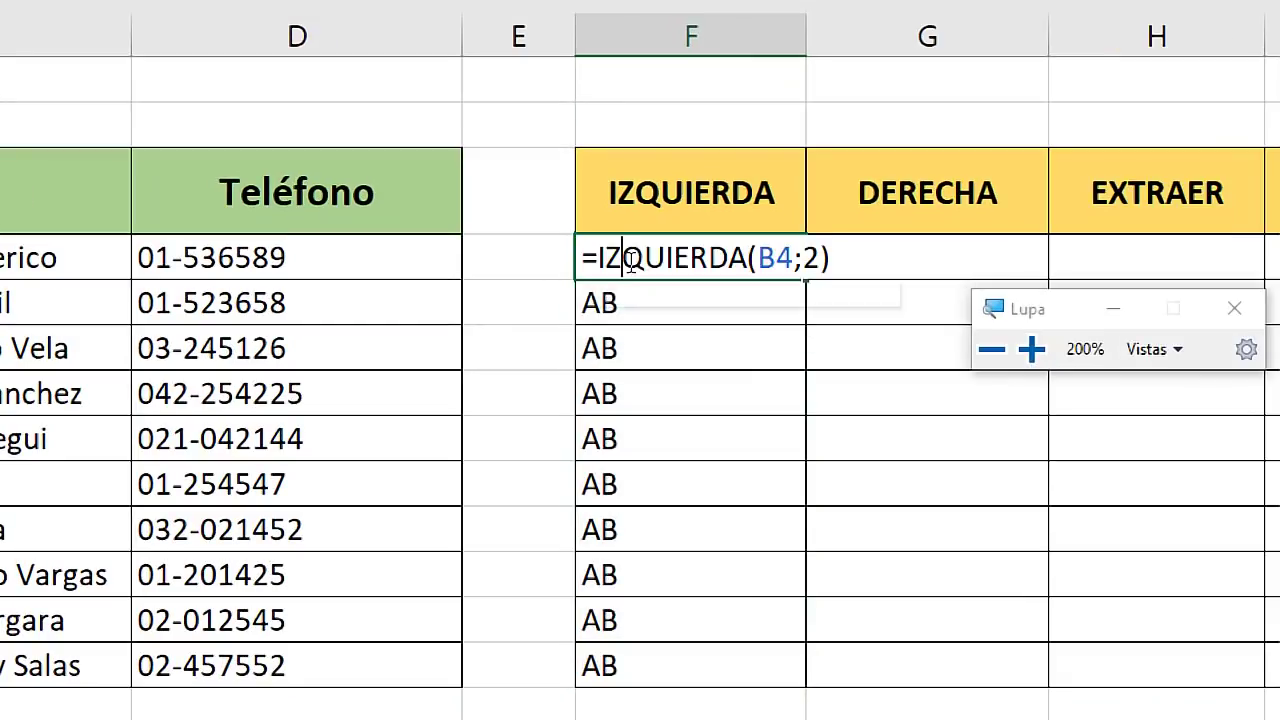
double_click(812, 266)
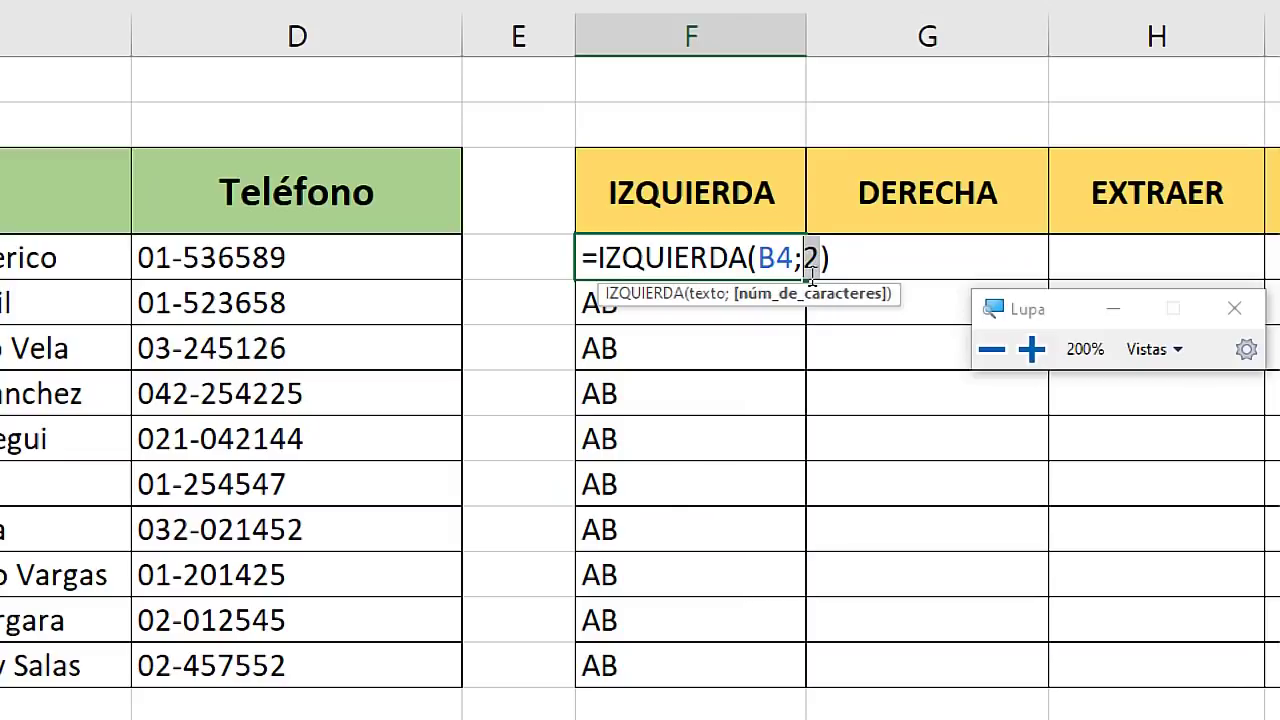
key("Escape")
key("super+Escape")
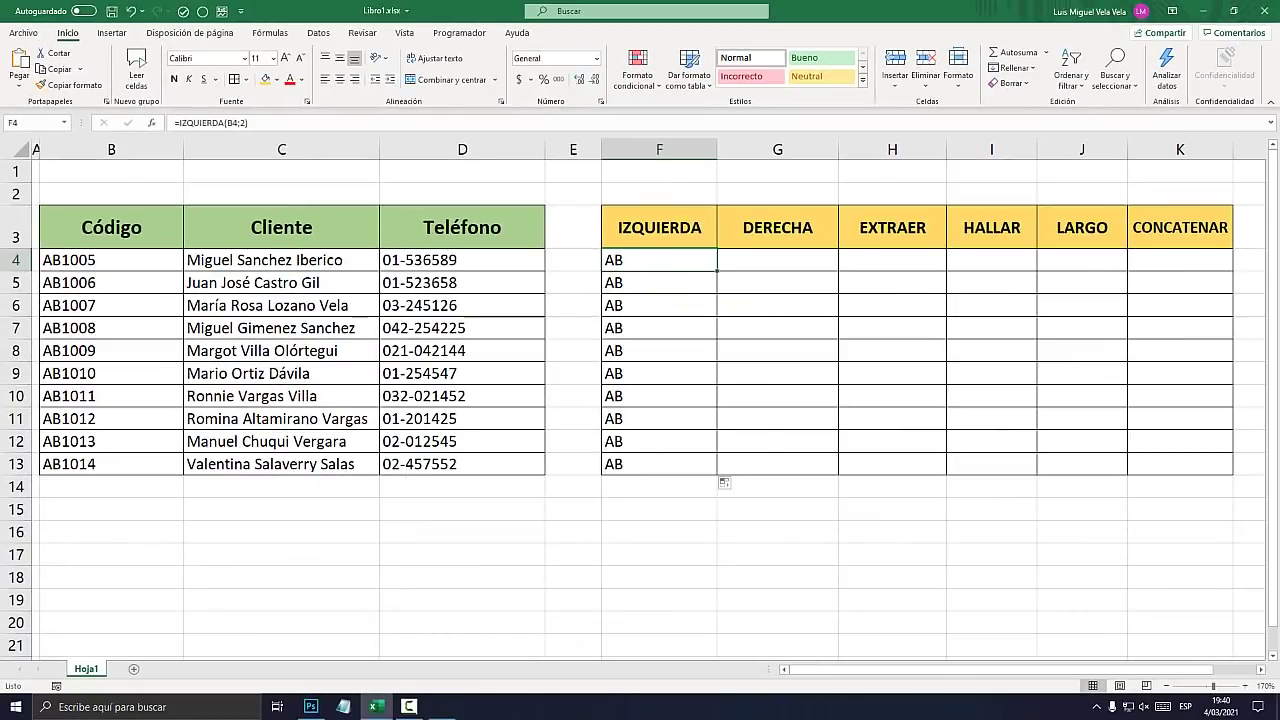
Inspect the code AB1005 in B4, marking its first two characters AB
key("super+plus")
left_click(44, 260)
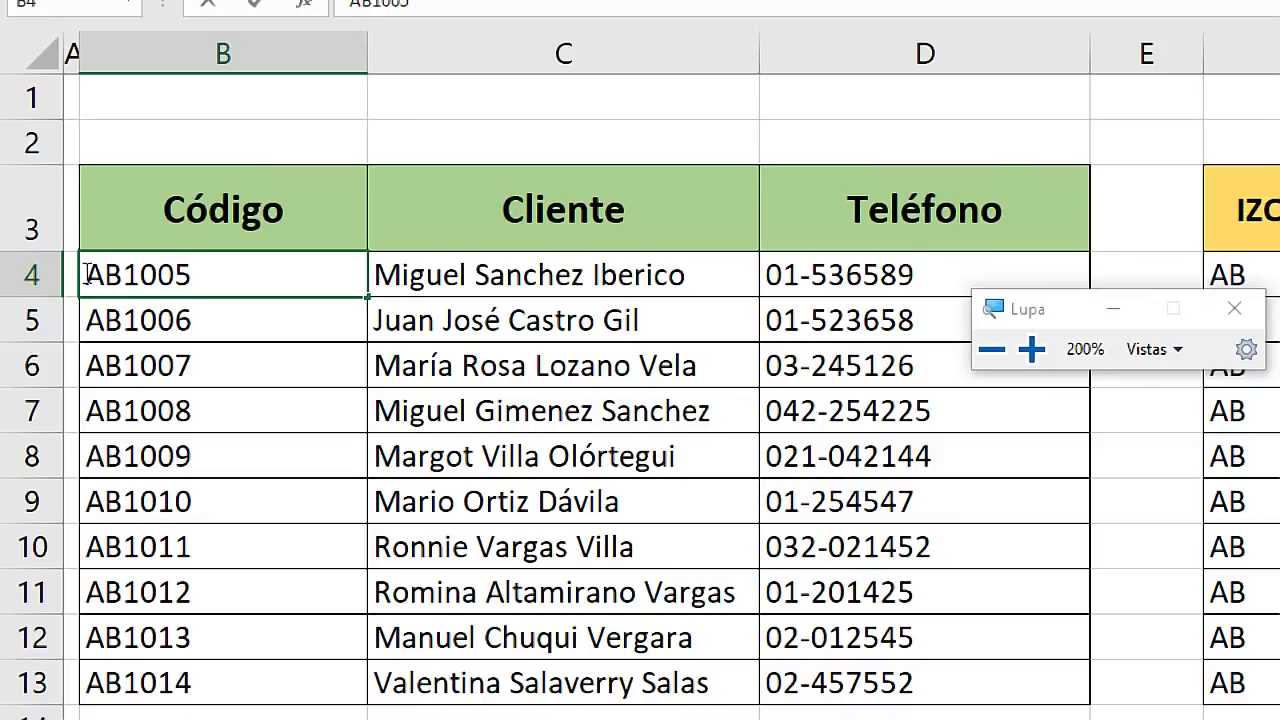
left_click_drag(86, 274, 123, 274)
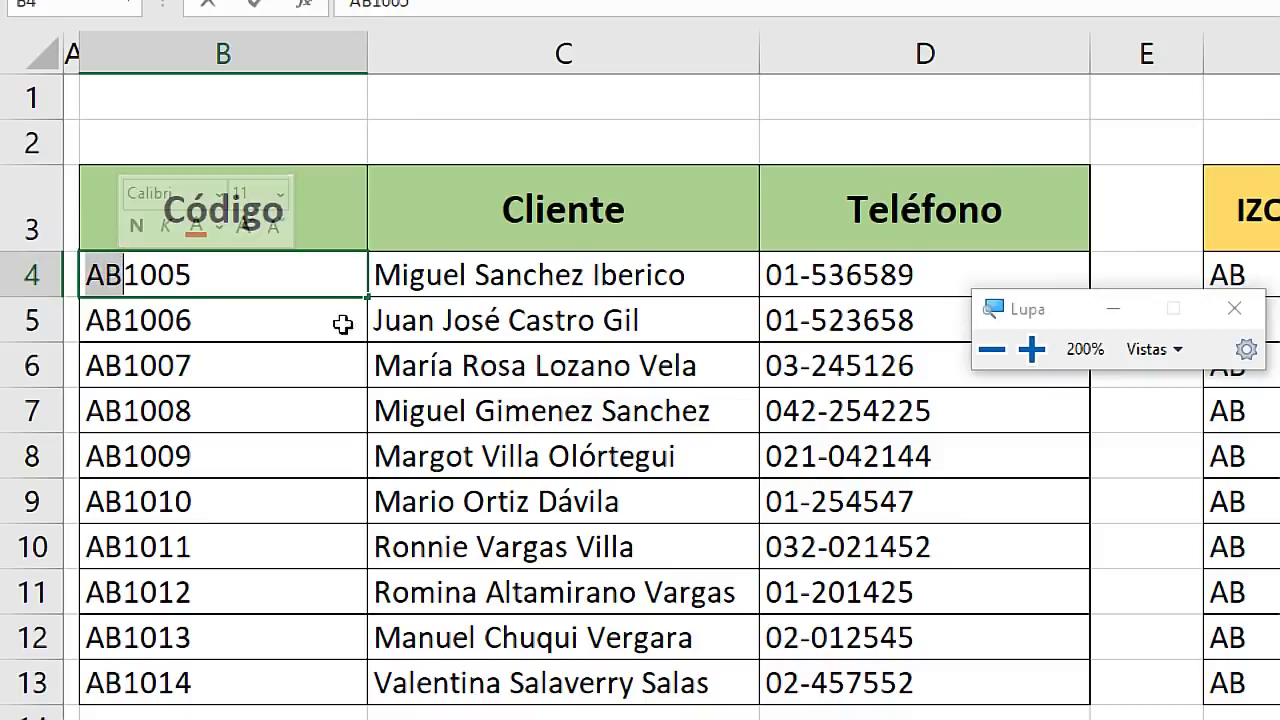
key("Escape")
key("super+Escape")
Change the F4 formula's character count to 3 so it returns AB1
double_click(661, 260)
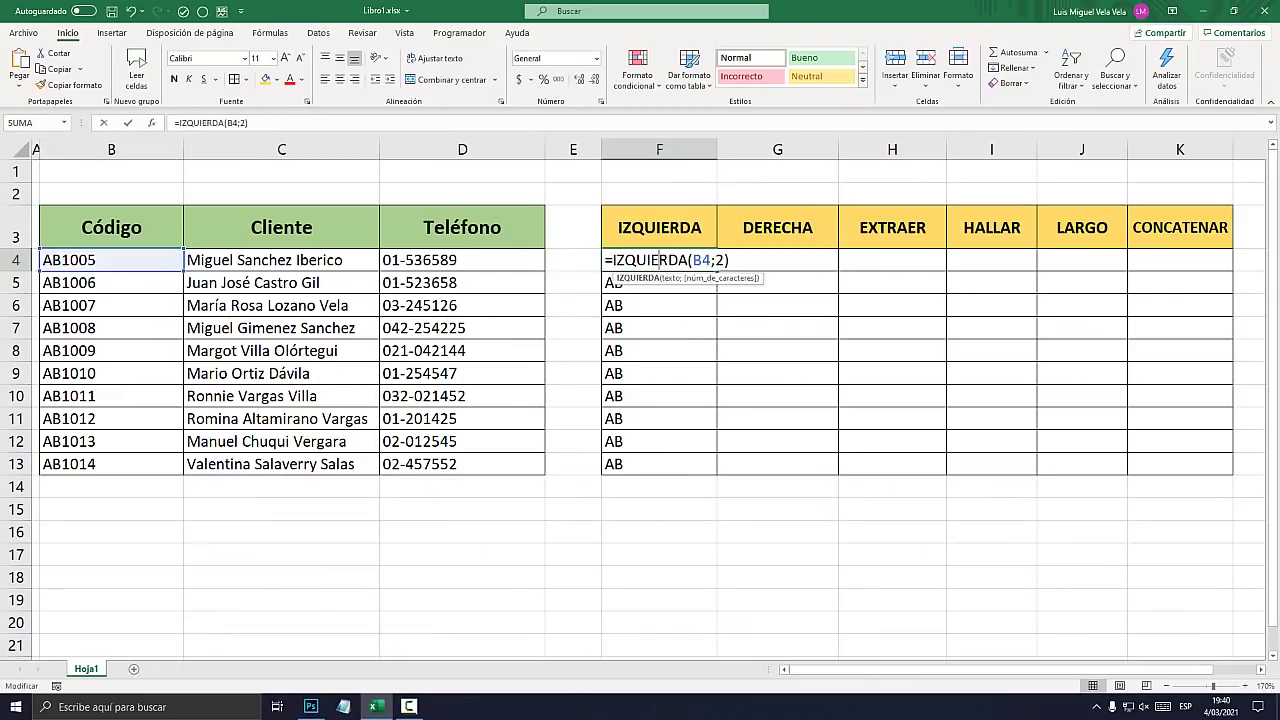
key("super+plus")
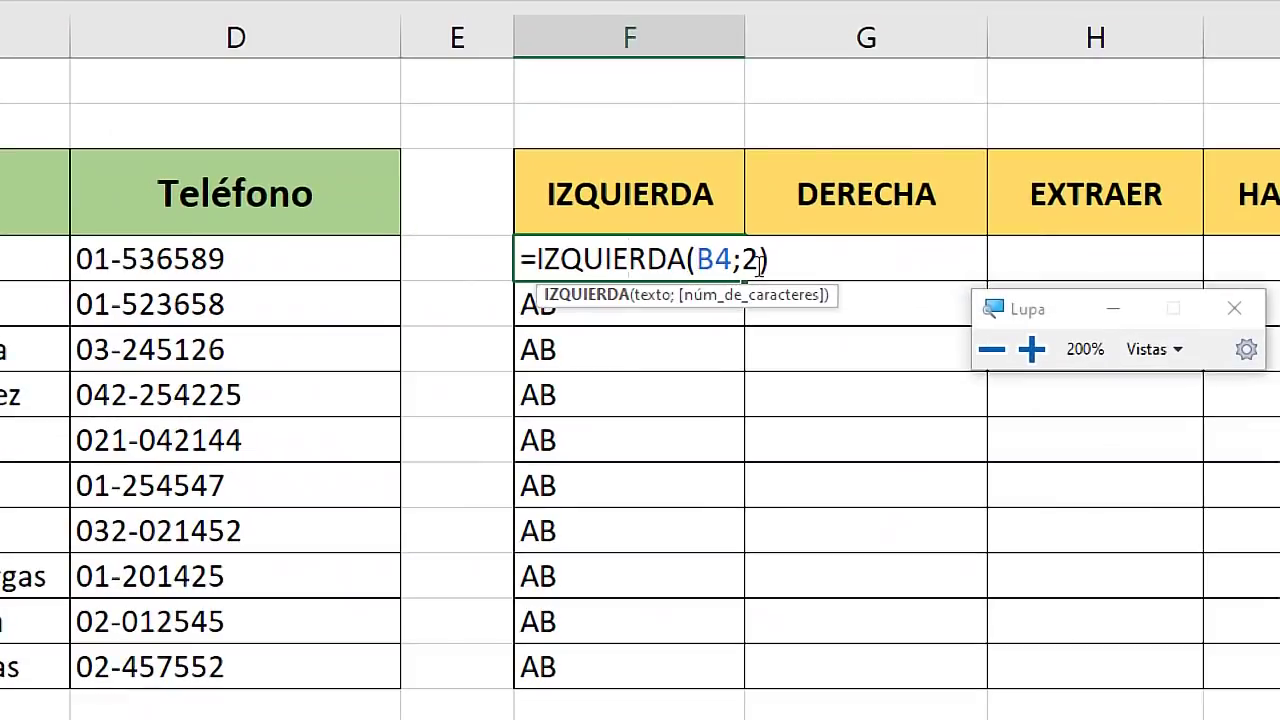
left_click(743, 260)
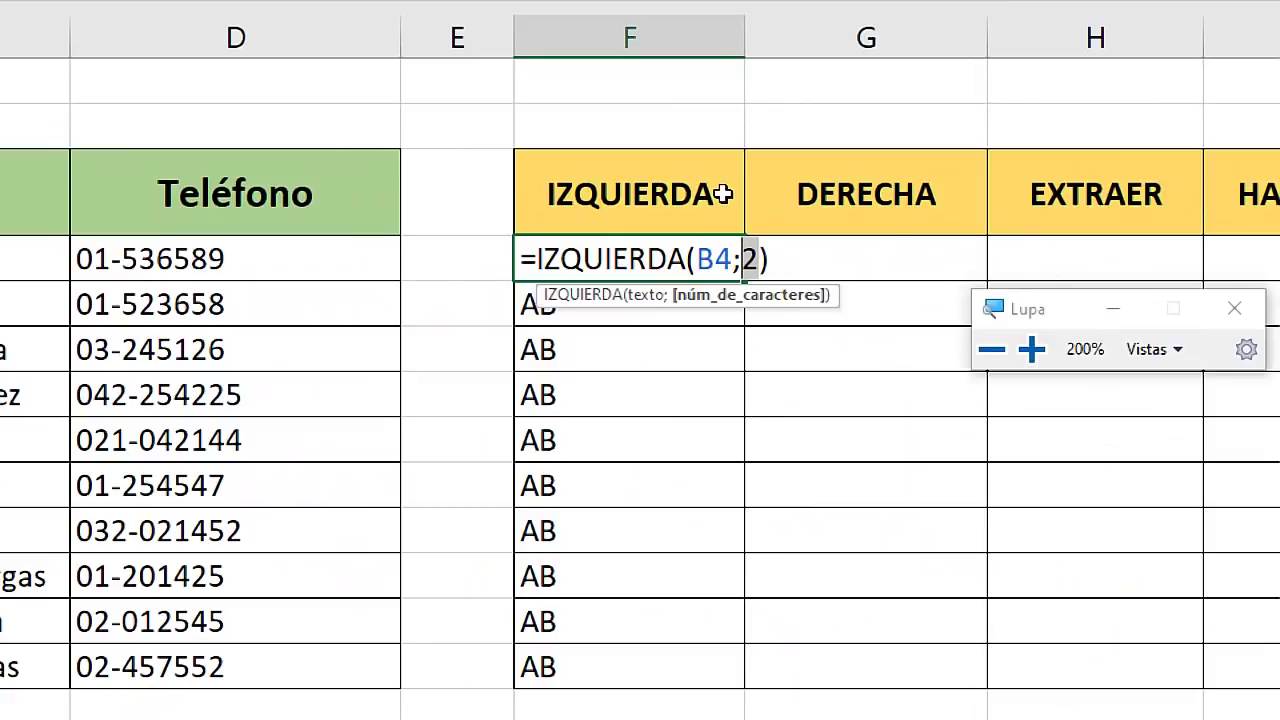
type("3")
key("Return")
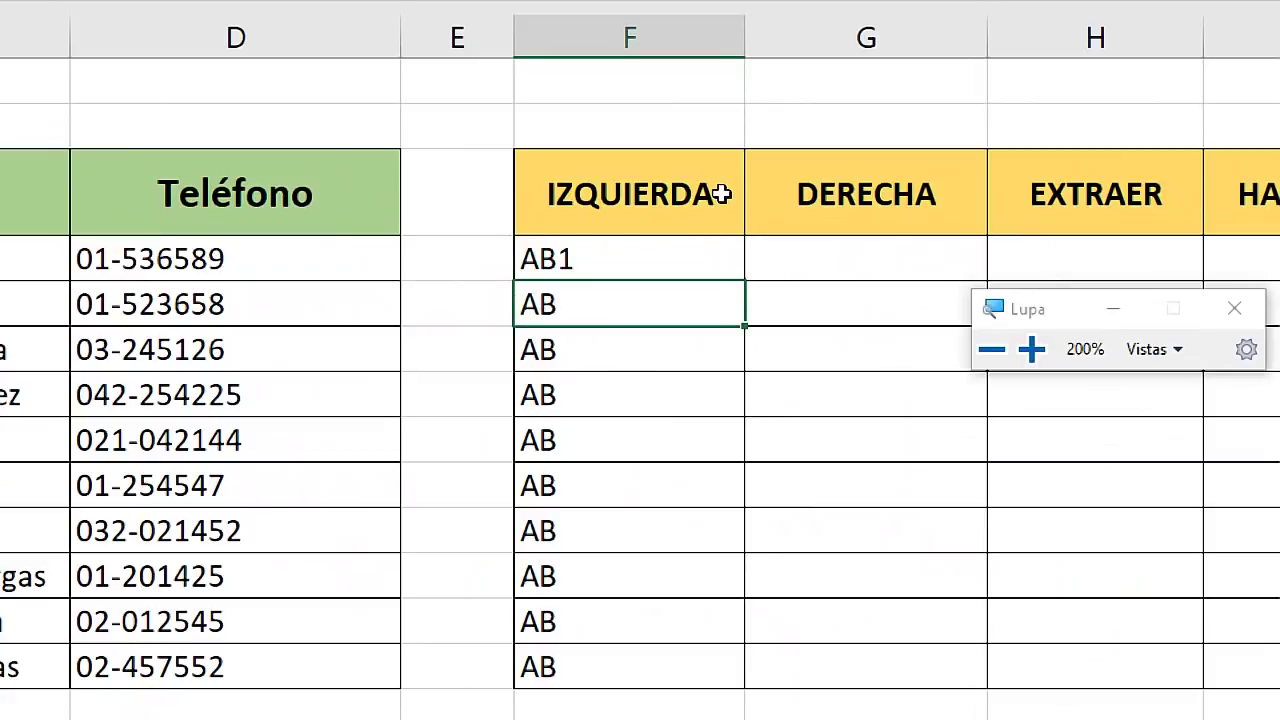
Fill the three-character IZQUIERDA formula from F4 down to F13 and recheck B4's code
left_click(674, 268)
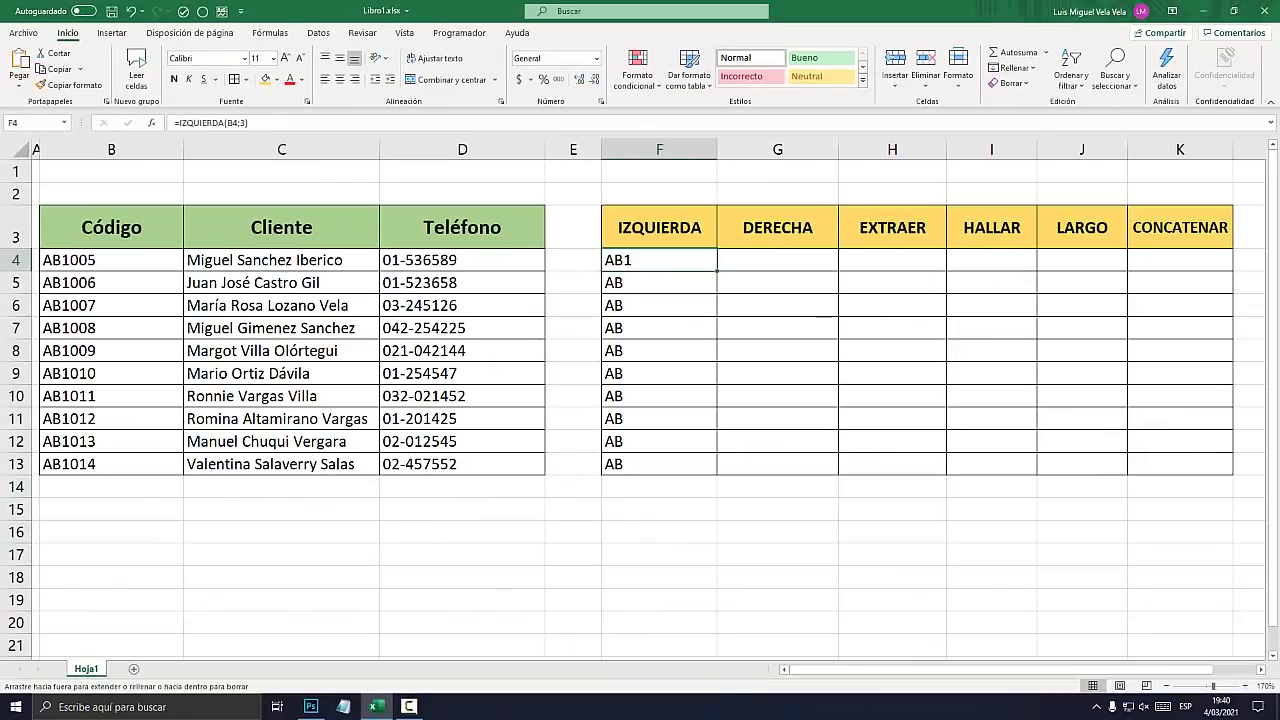
left_click_drag(716, 270, 716, 470)
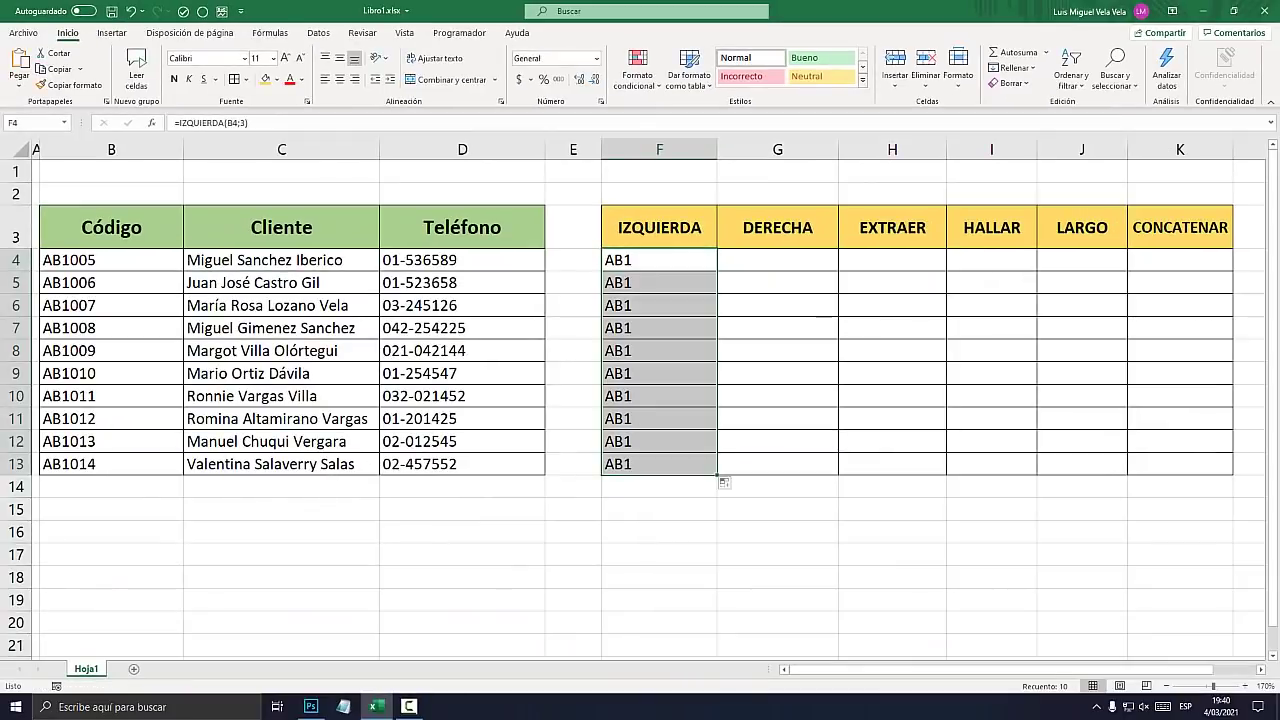
key("super+plus")
left_click(46, 260)
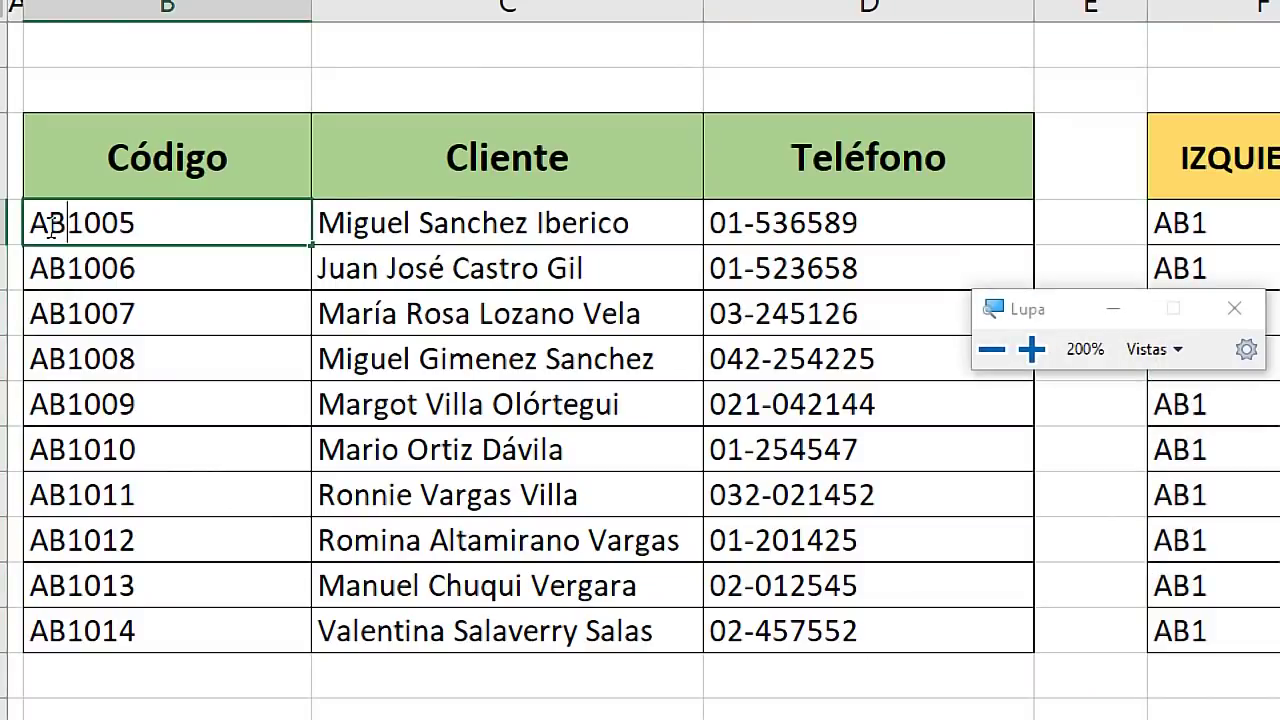
key("super+Escape")
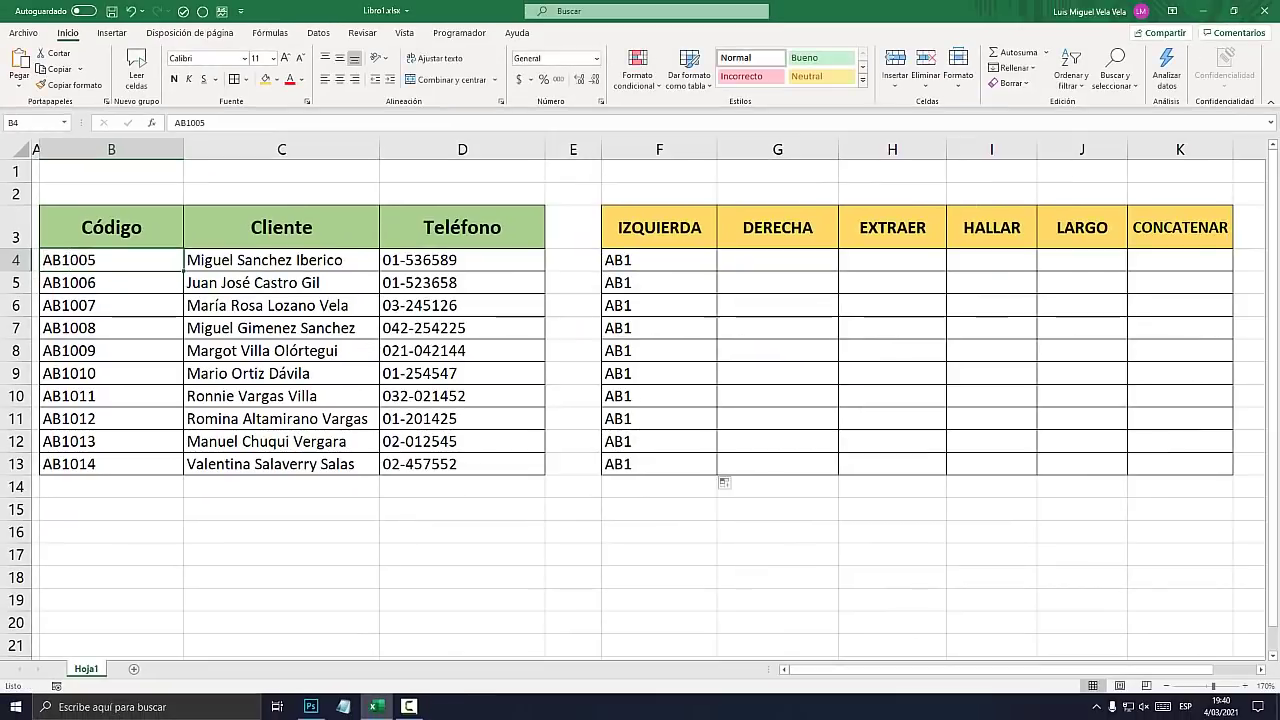
Review the full formula text in F4 without changing it
double_click(732, 261)
key("super+plus")
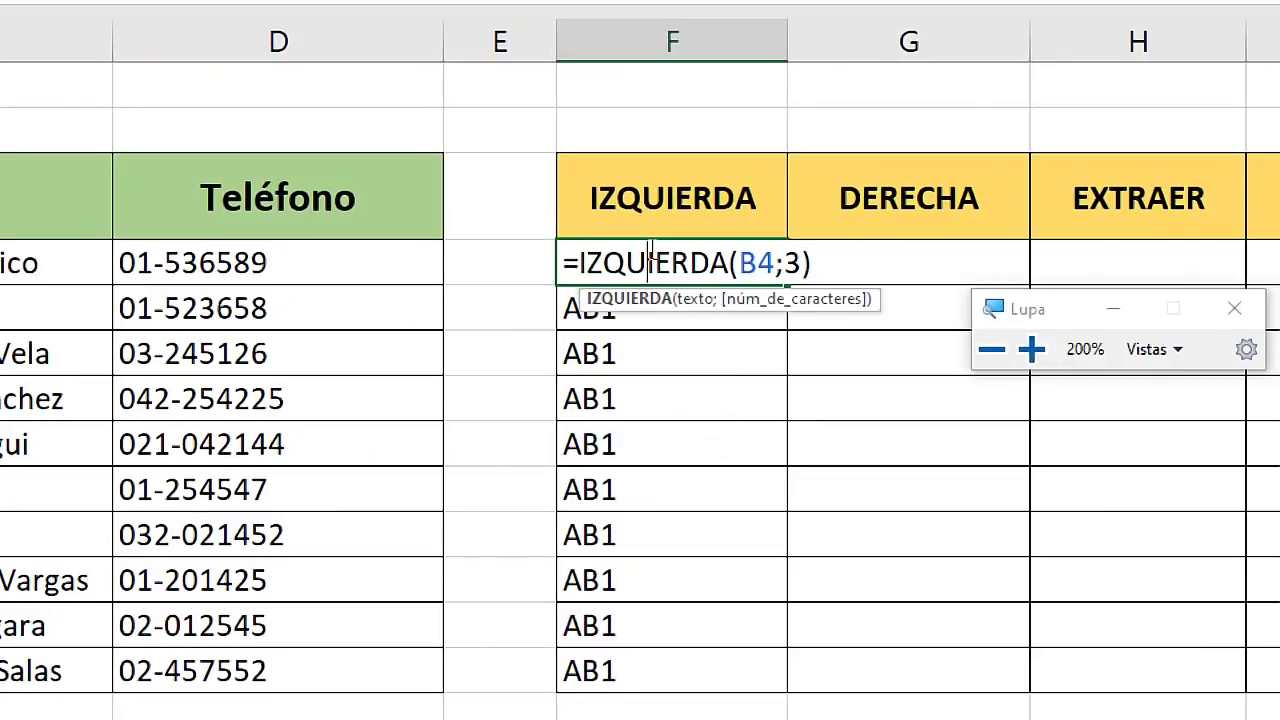
left_click_drag(814, 263, 563, 263)
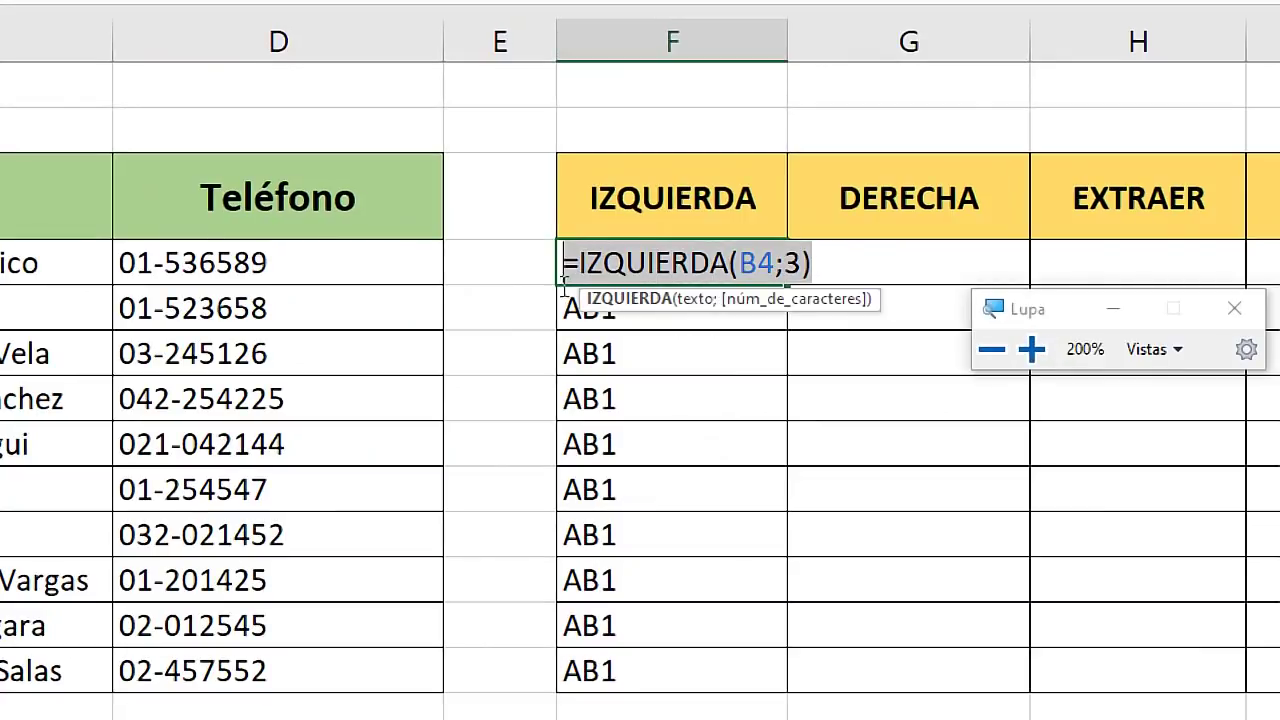
key("Escape")
key("super+Escape")
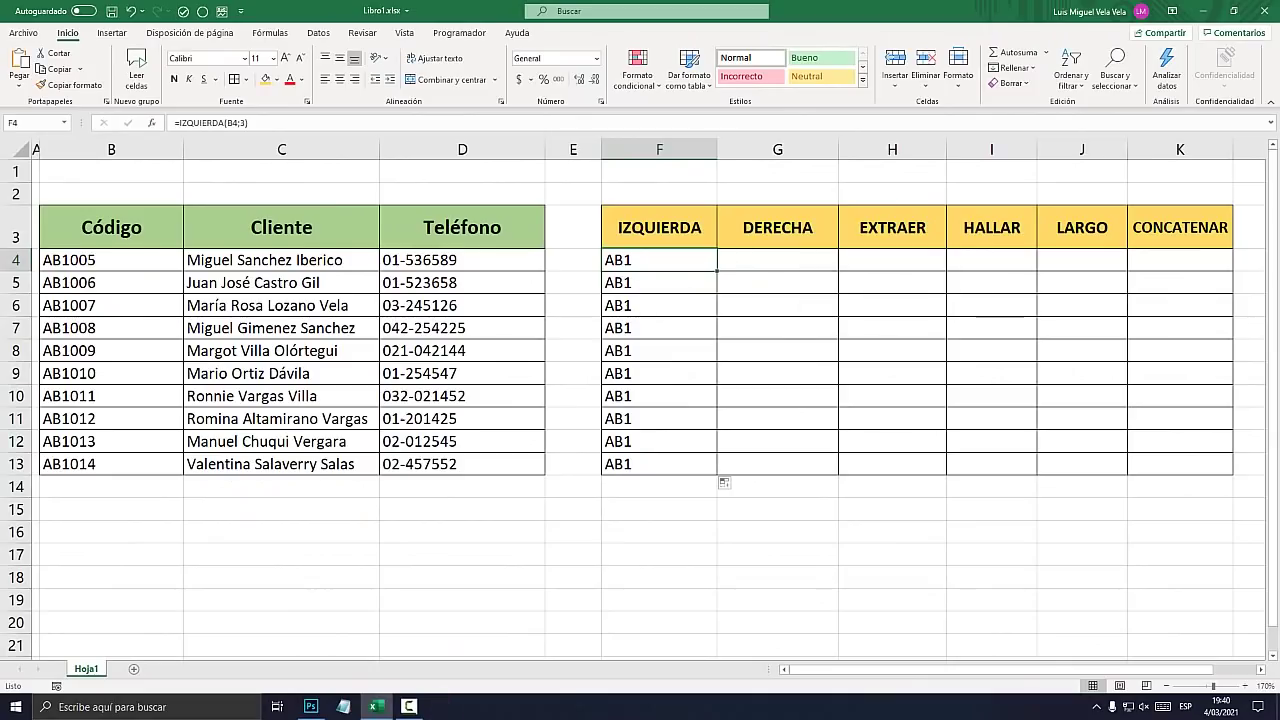
left_click(775, 258)
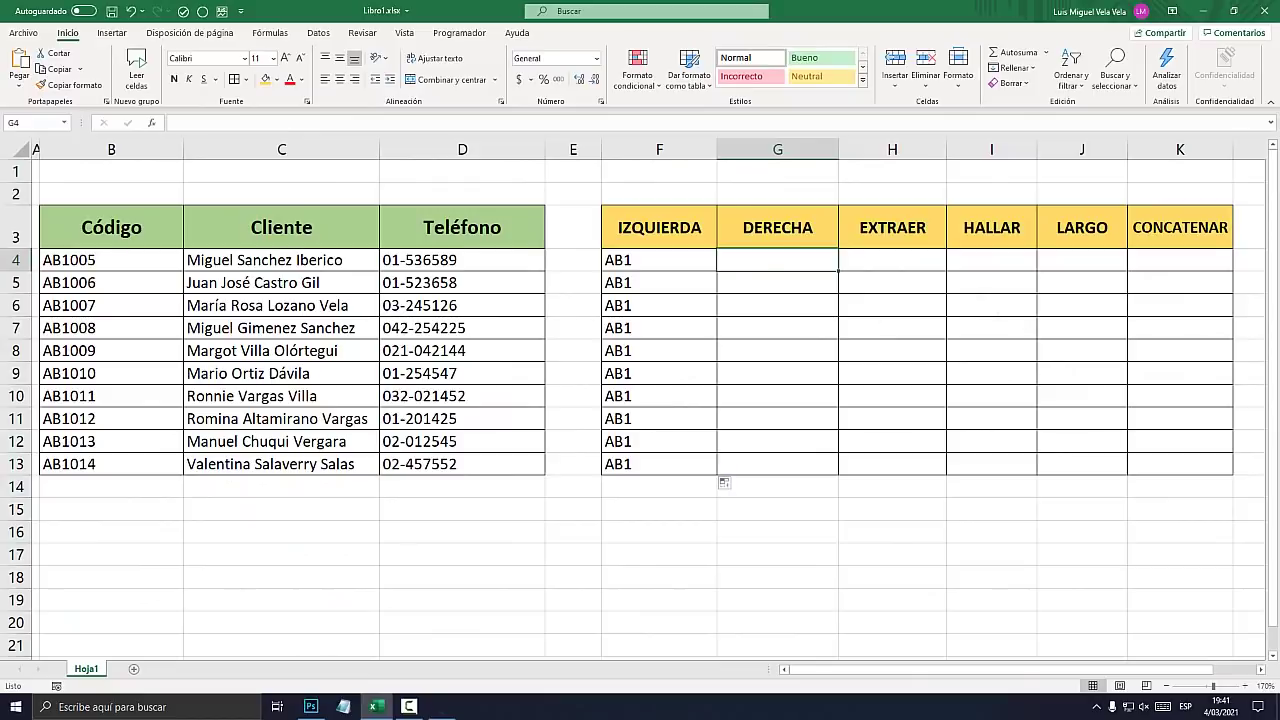
Enter =DERECHA(B4;4) in G4 so it returns 1005
key("super+plus")
type("=")
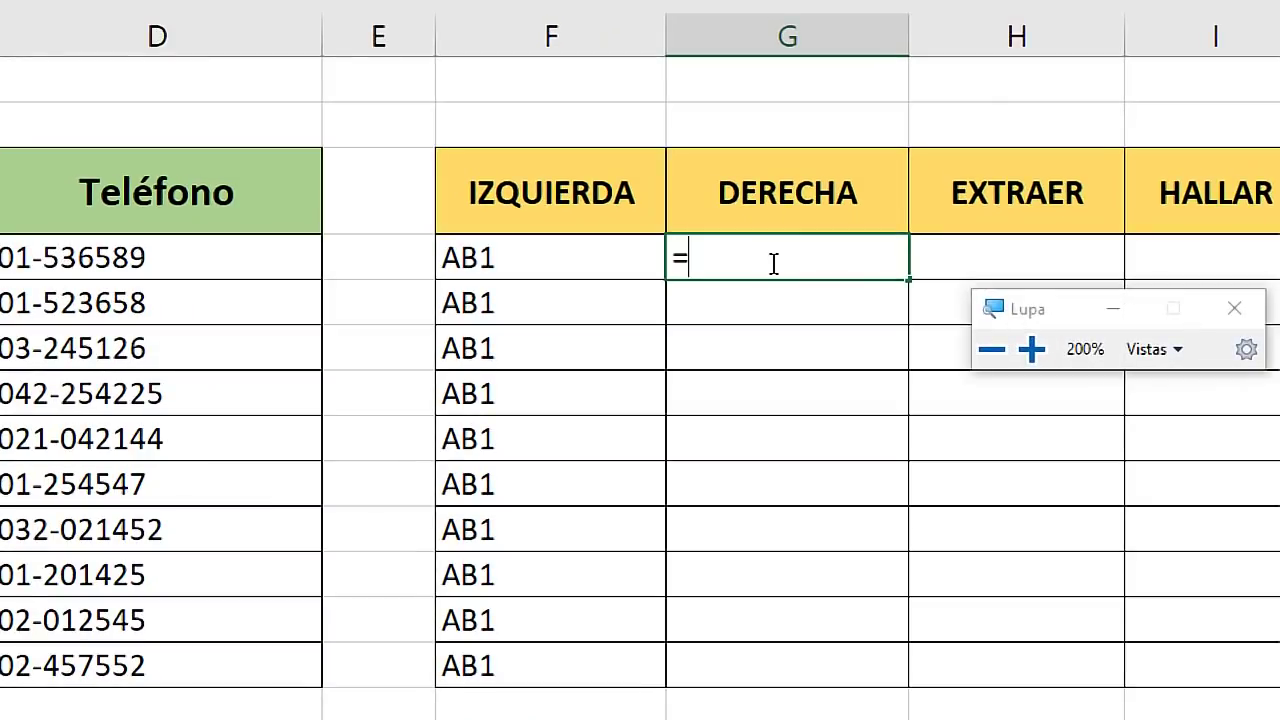
type("DERECHA(")
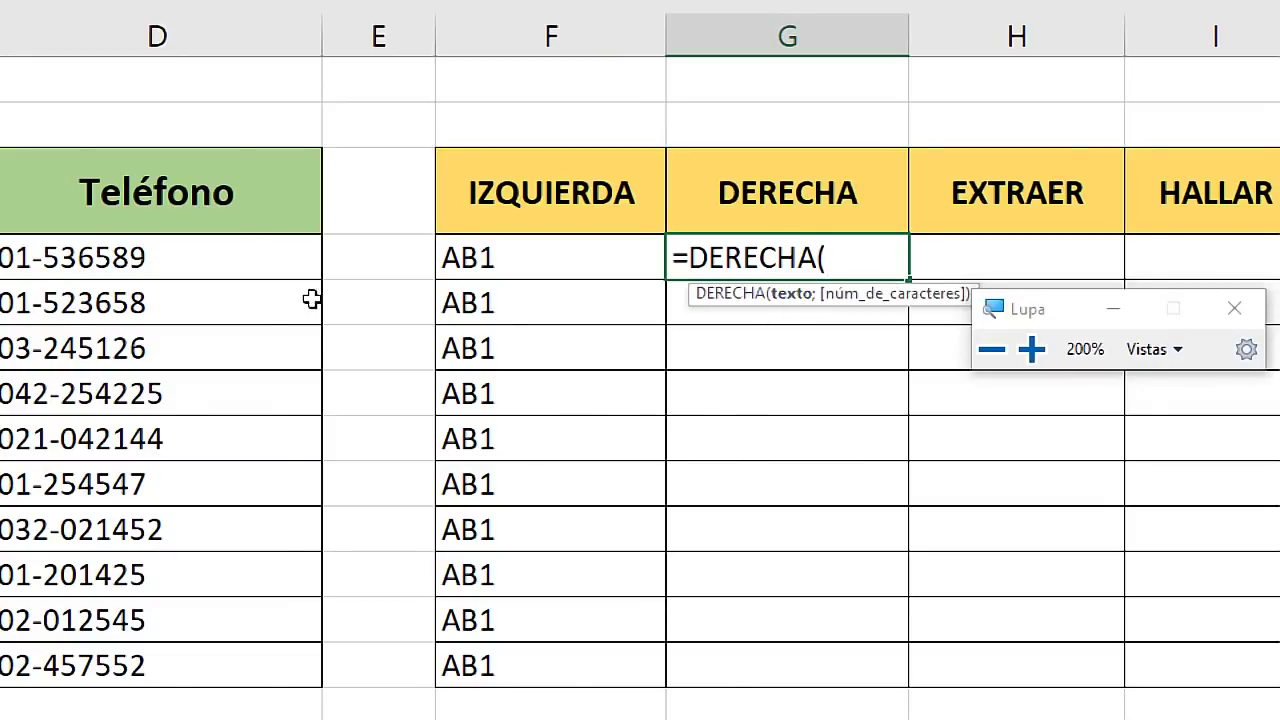
left_click(182, 259)
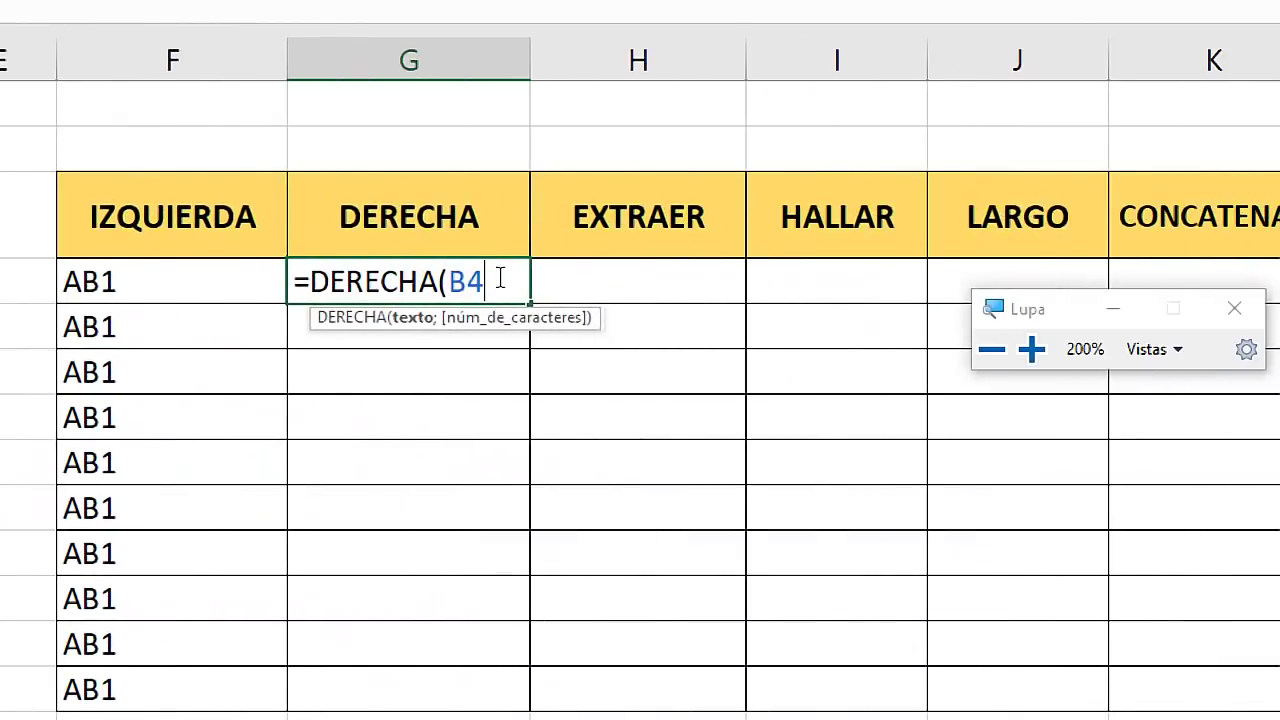
type(";4")
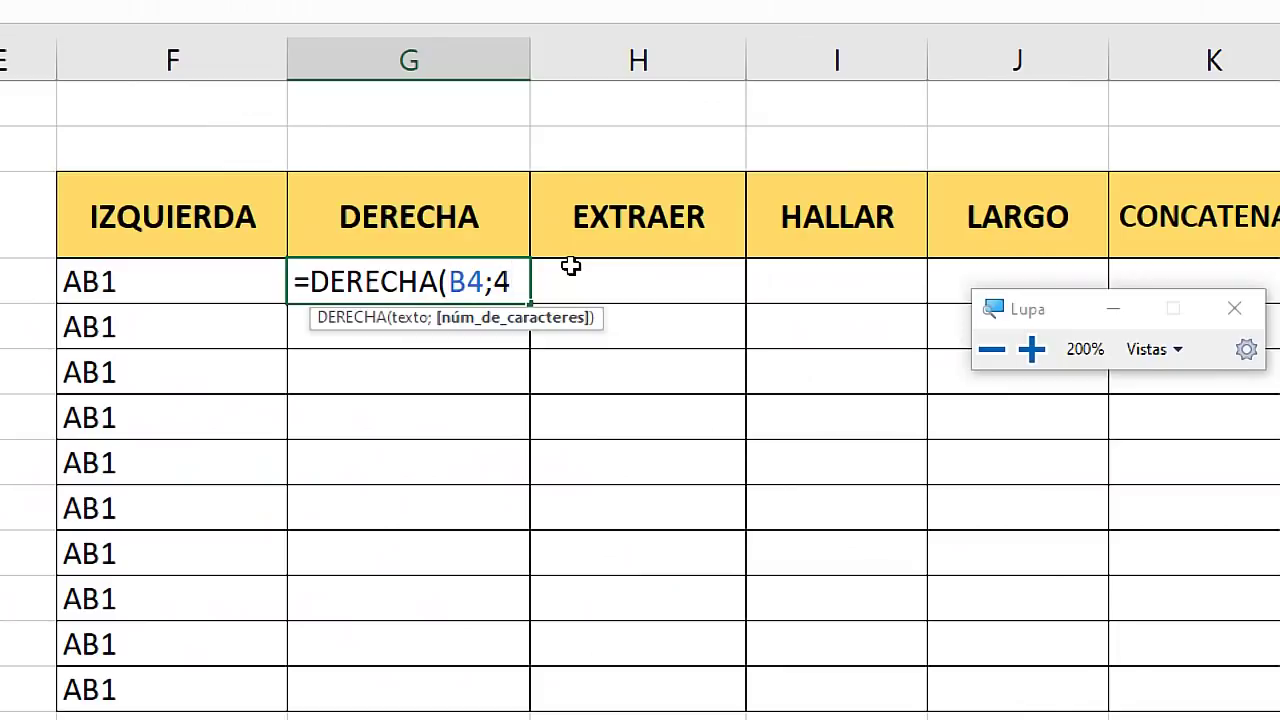
type(")")
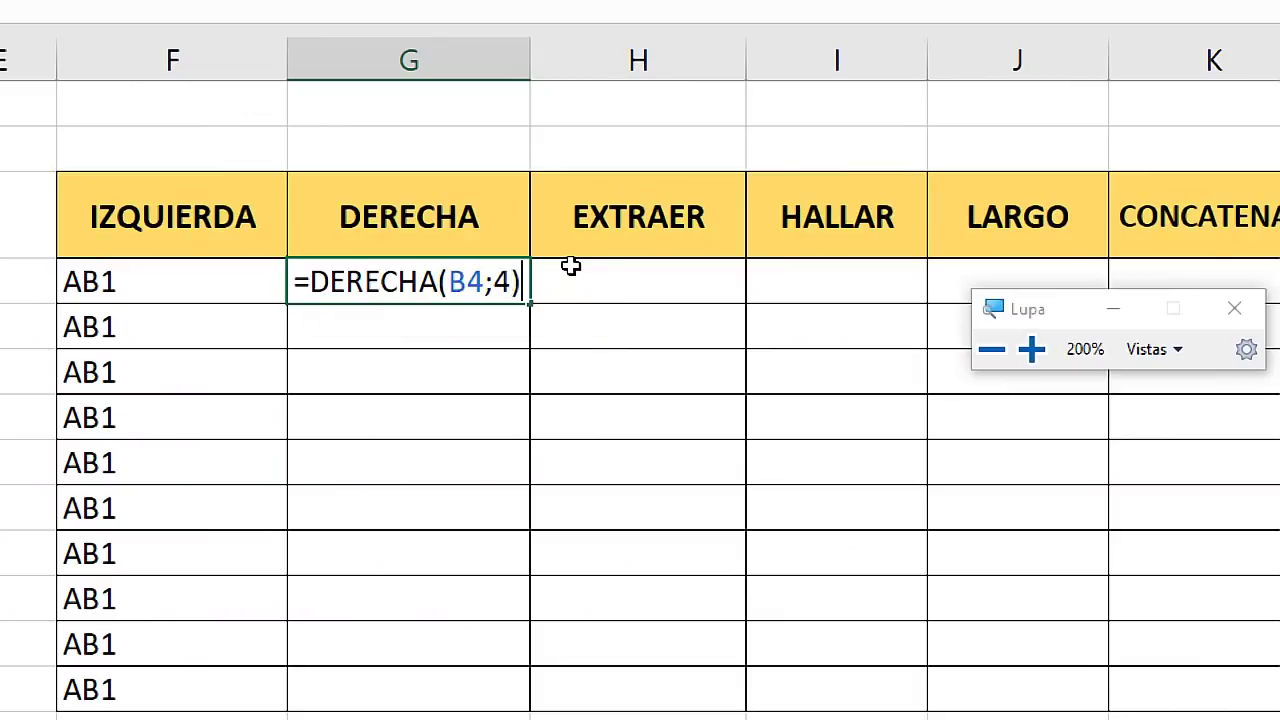
key("Return")
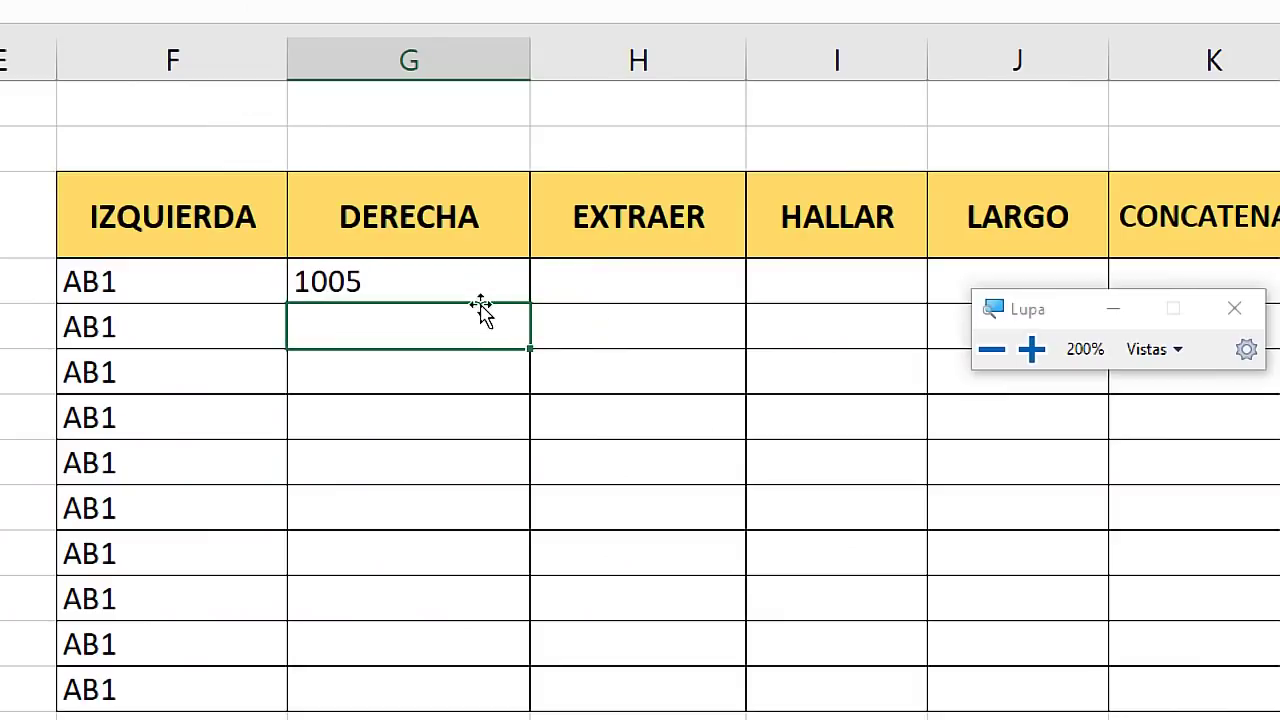
left_click(481, 284)
key("super+Escape")
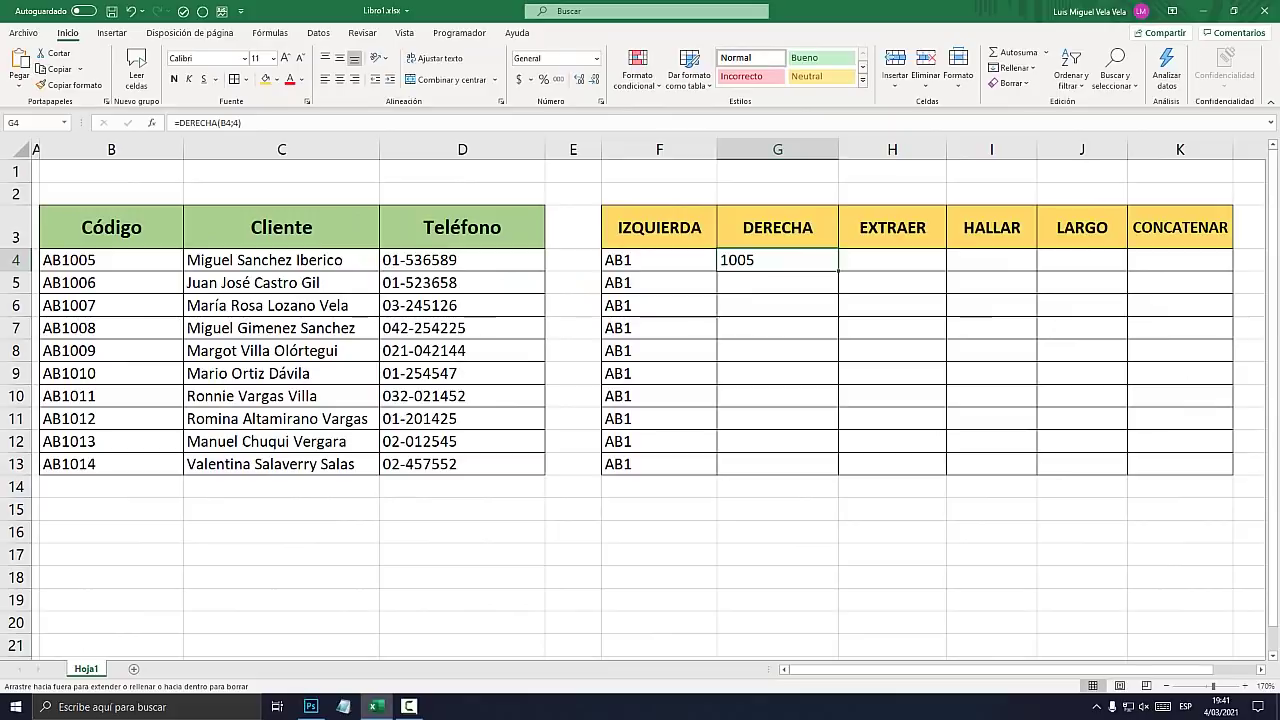
Copy the DERECHA formula down to G13, then mark the trailing digits of B4's code
left_click_drag(838, 271, 838, 470)
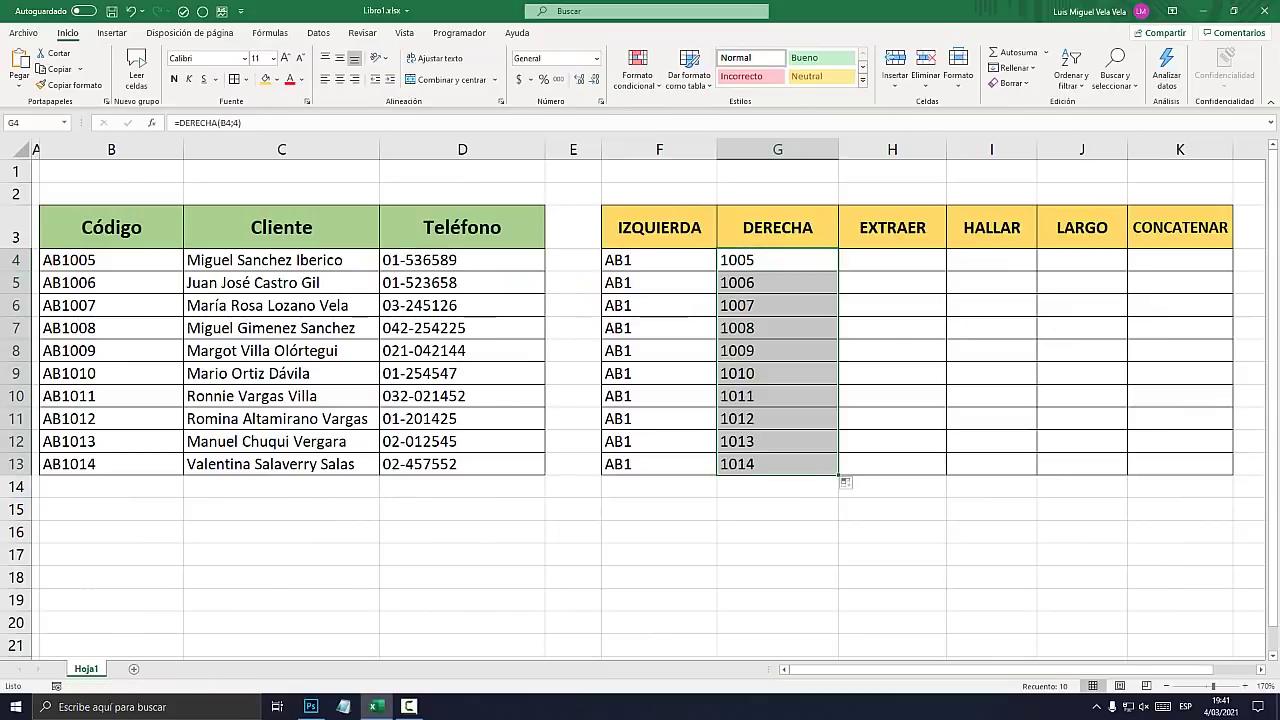
key("super+plus")
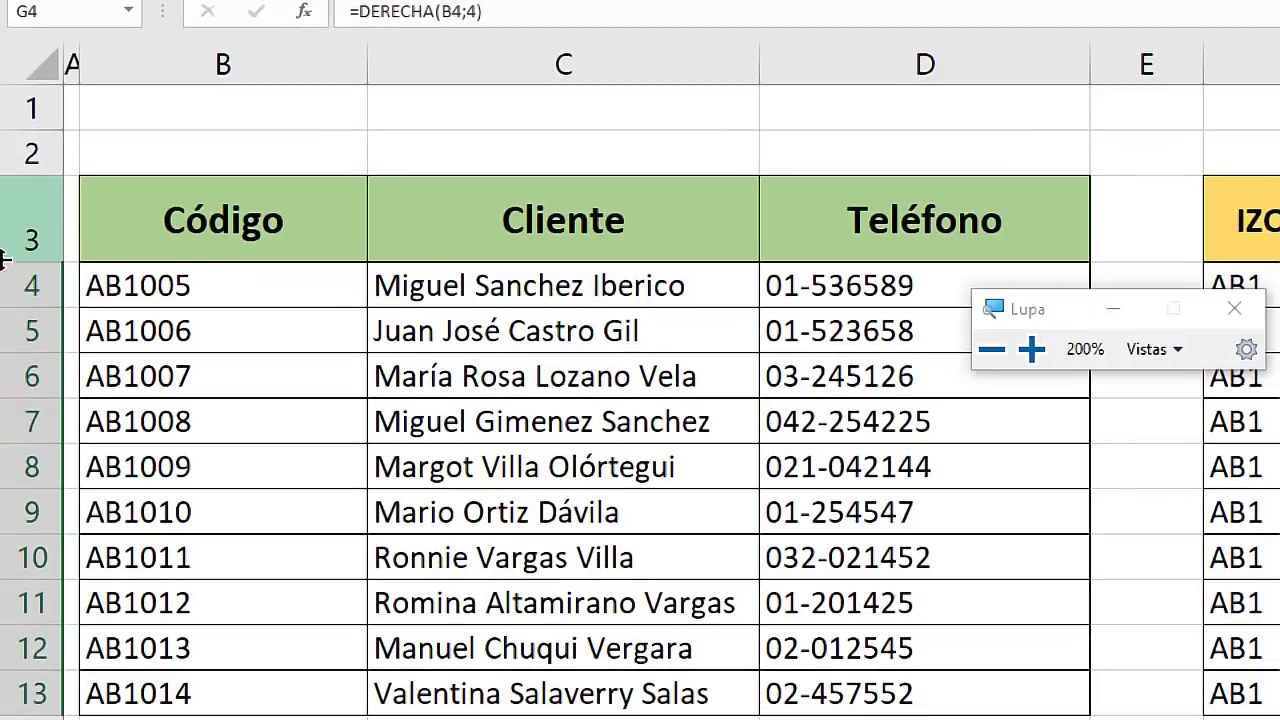
double_click(70, 260)
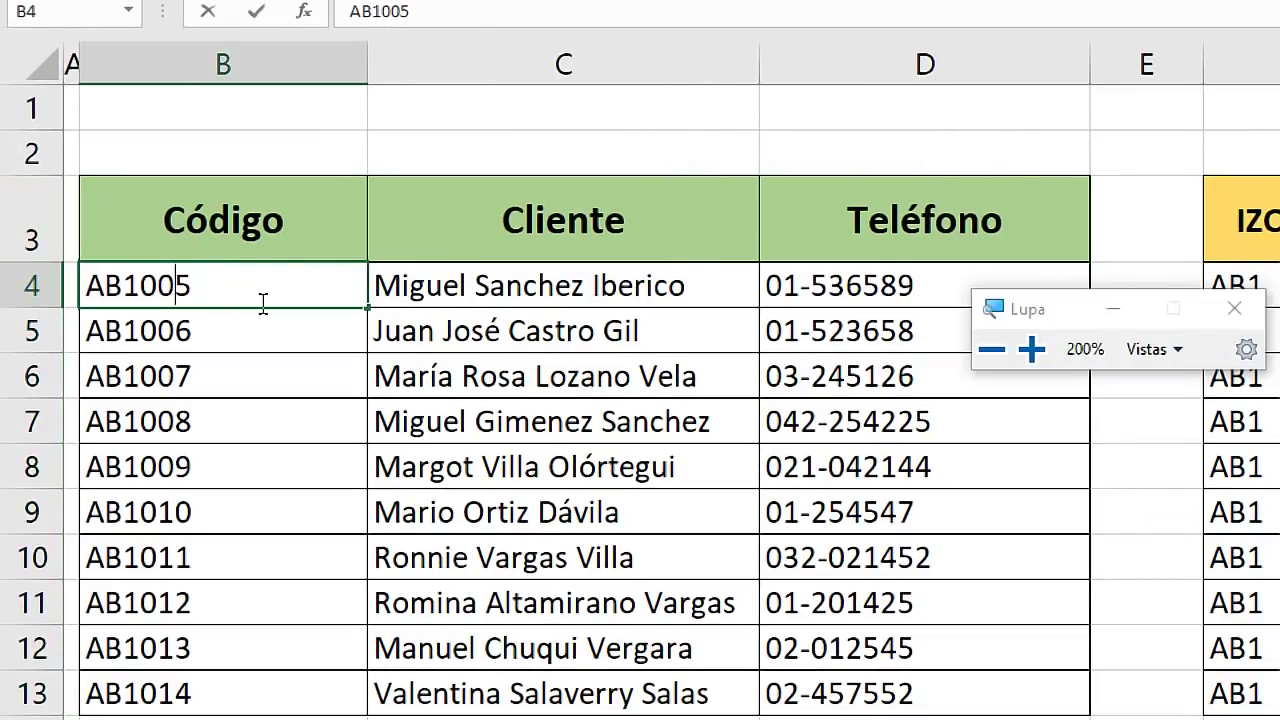
key("End")
key("shift+Left")
key("shift+Left")
key("shift+Left")
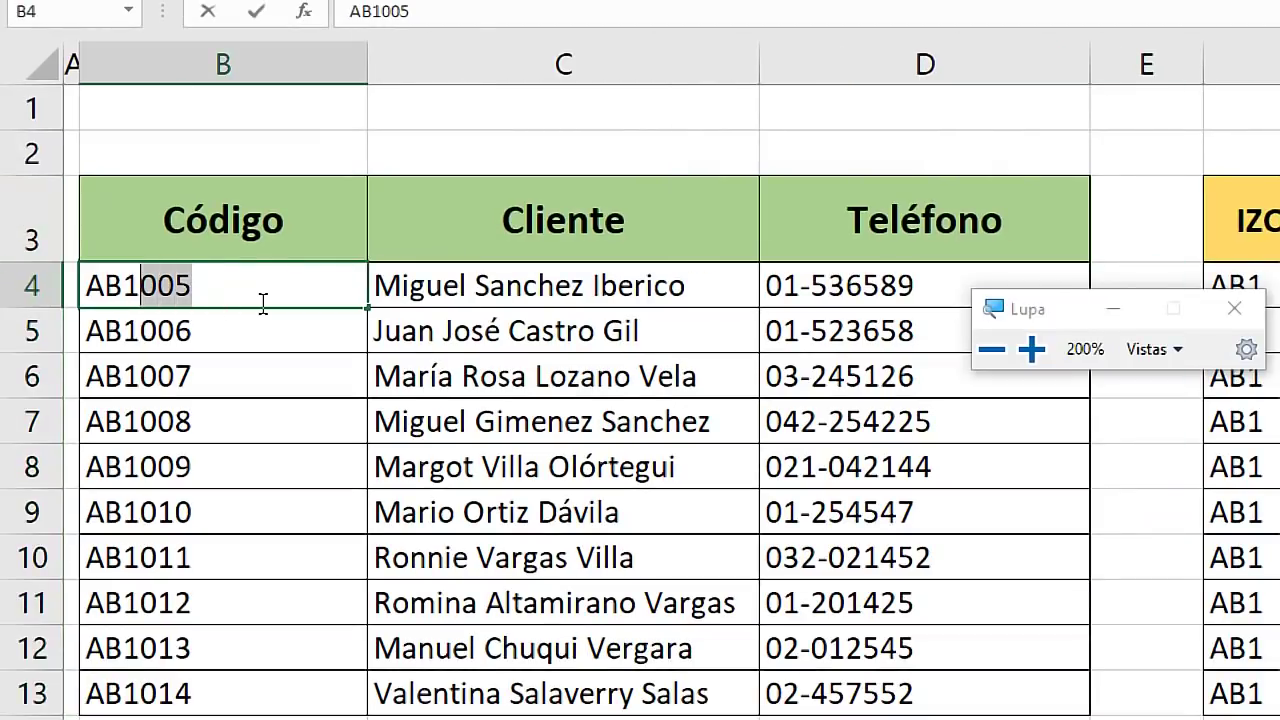
key("shift+Left")
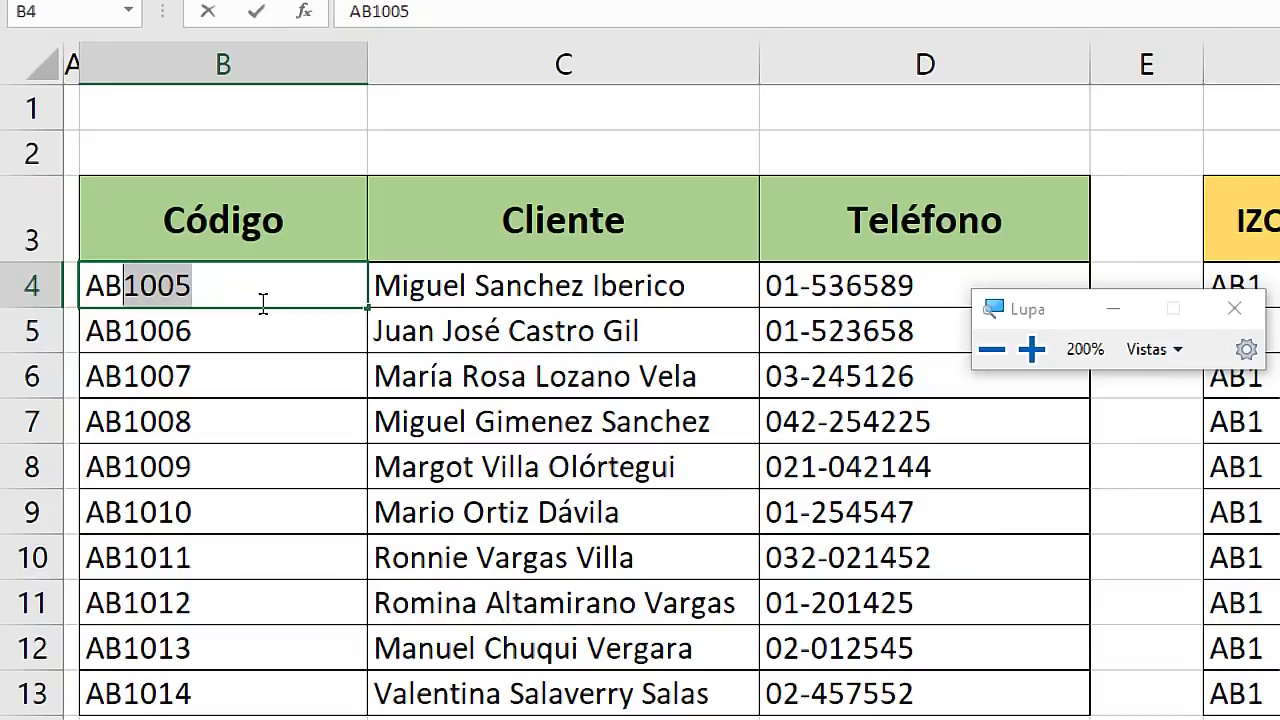
Select the whole code text in B4 and leave the cell unchanged
key("super+minus")
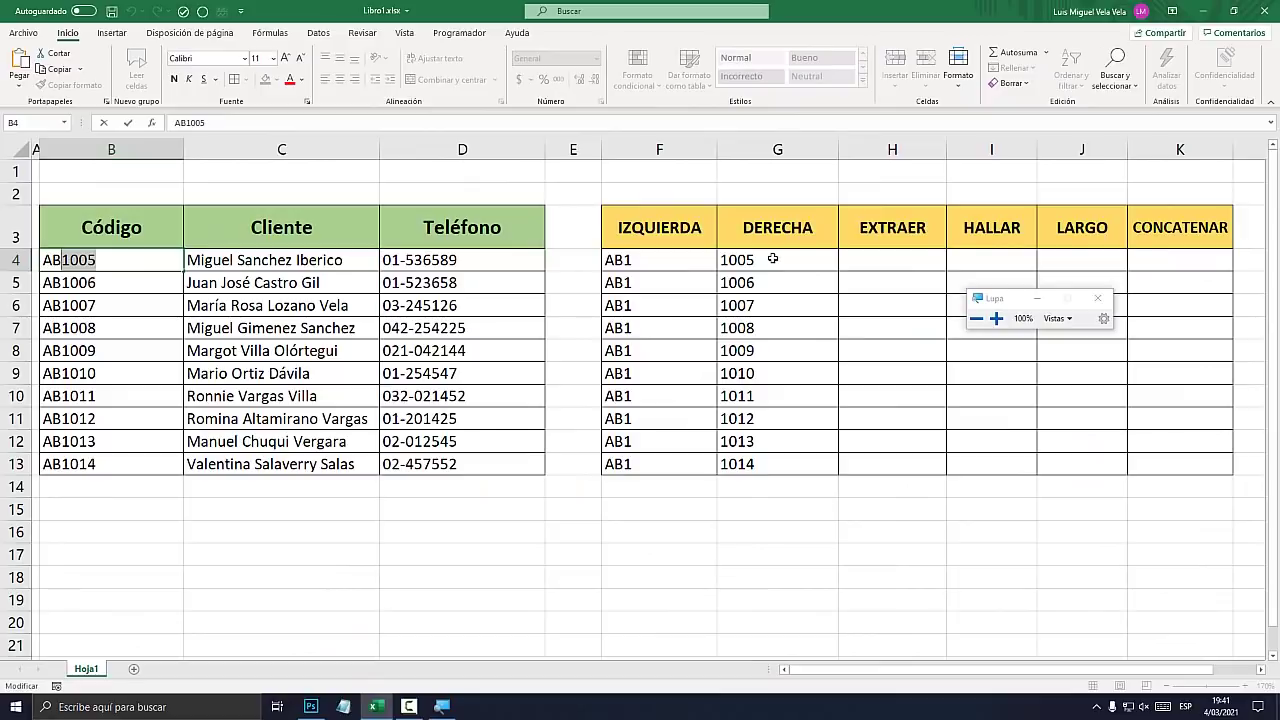
key("super+plus")
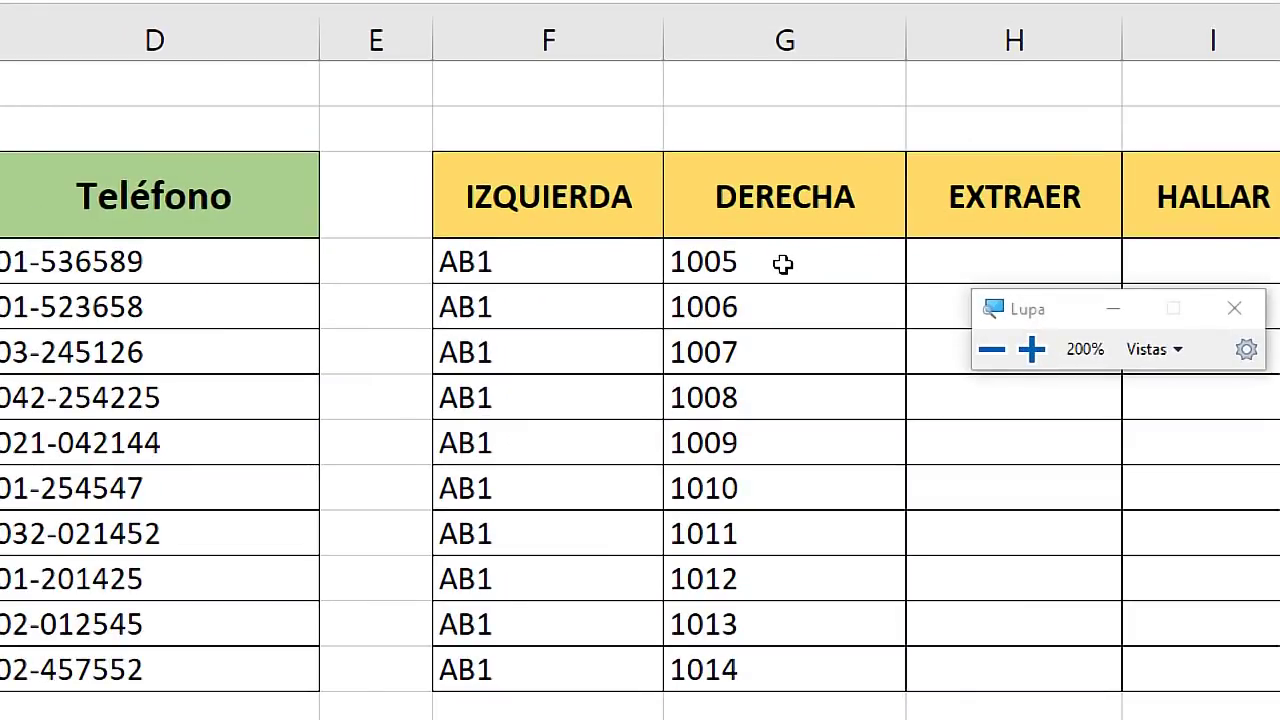
key("super+minus")
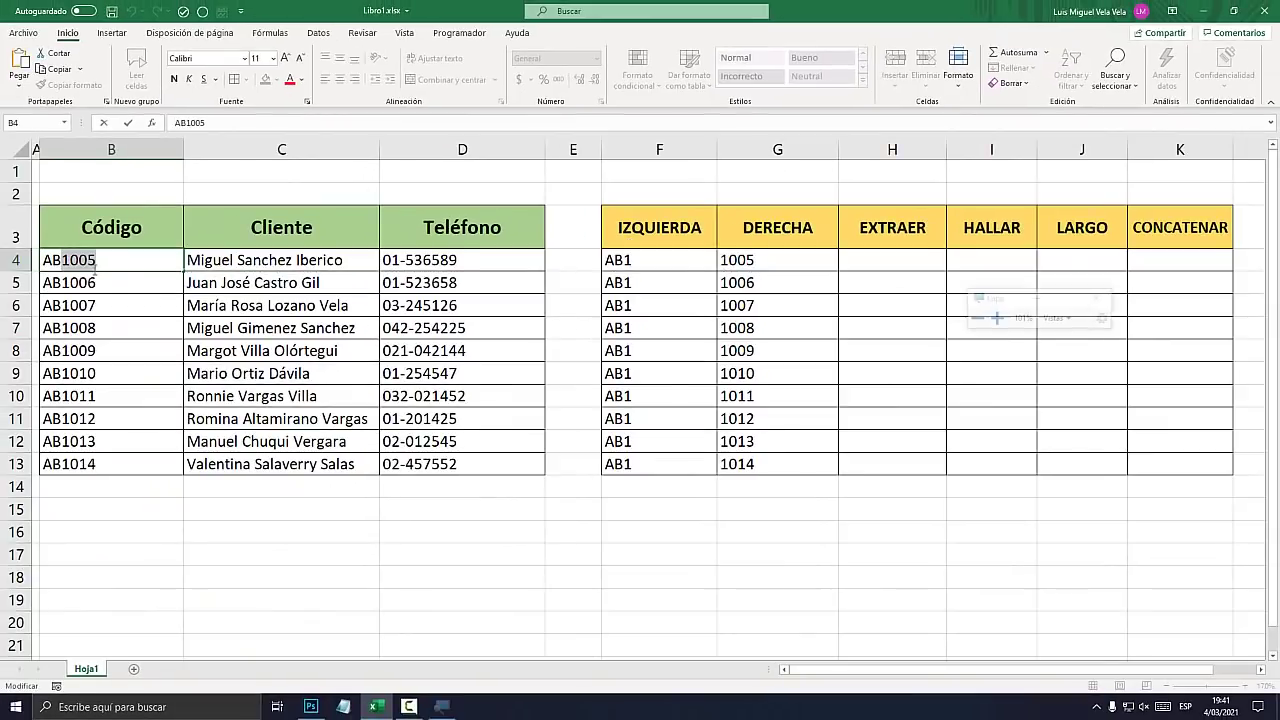
key("super+plus")
left_click_drag(209, 271, 86, 271)
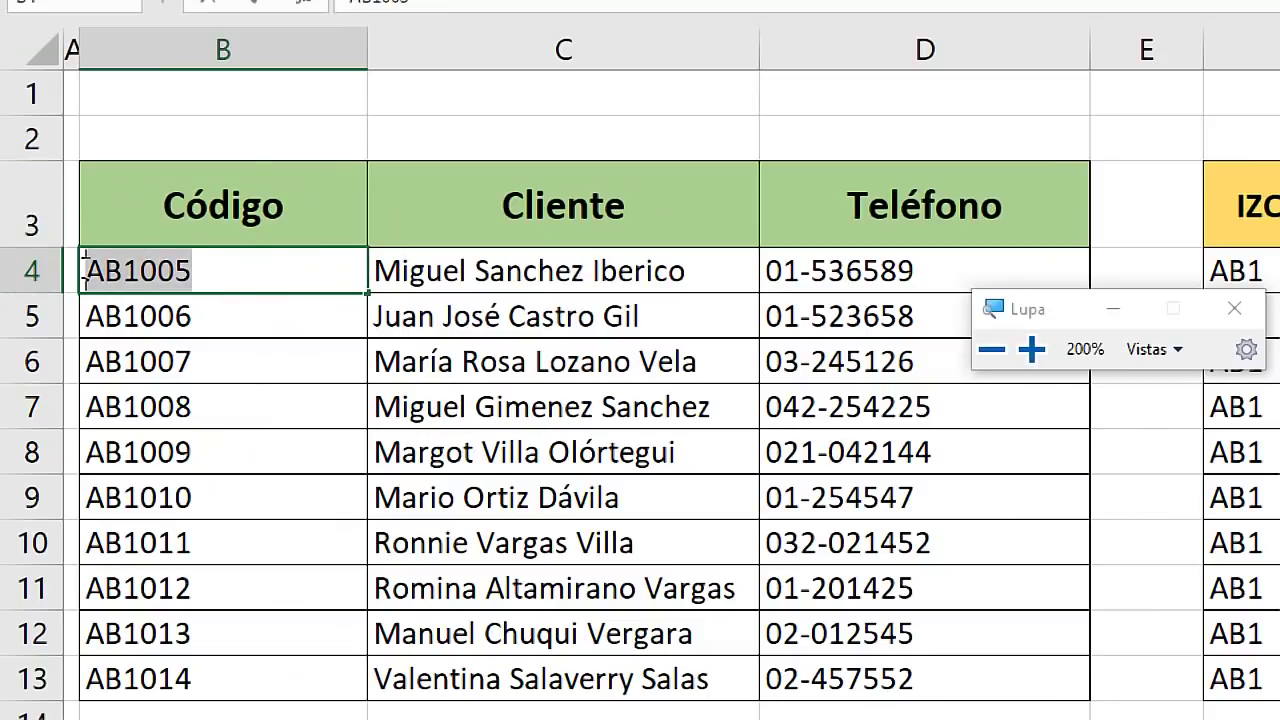
key("super+minus")
key("super+Escape")
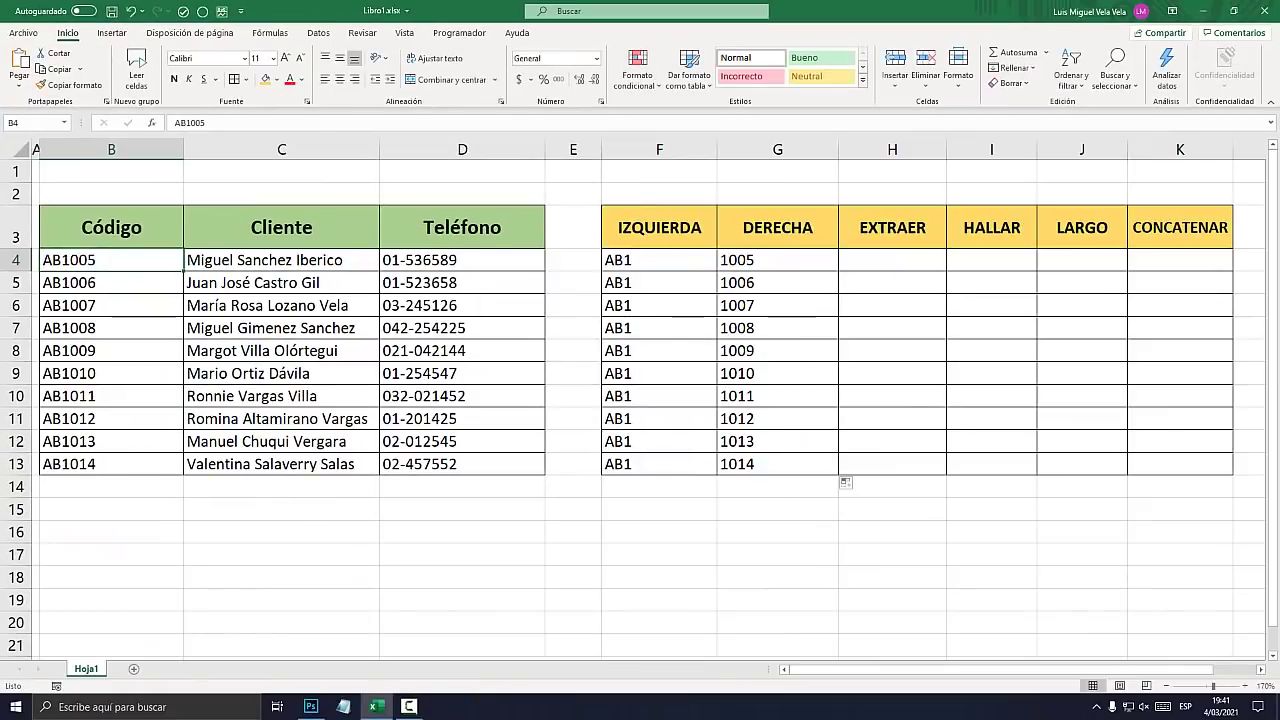
left_click(777, 149)
Centre-align the AB1 codes in column F using the Center alignment button
key("super+plus")
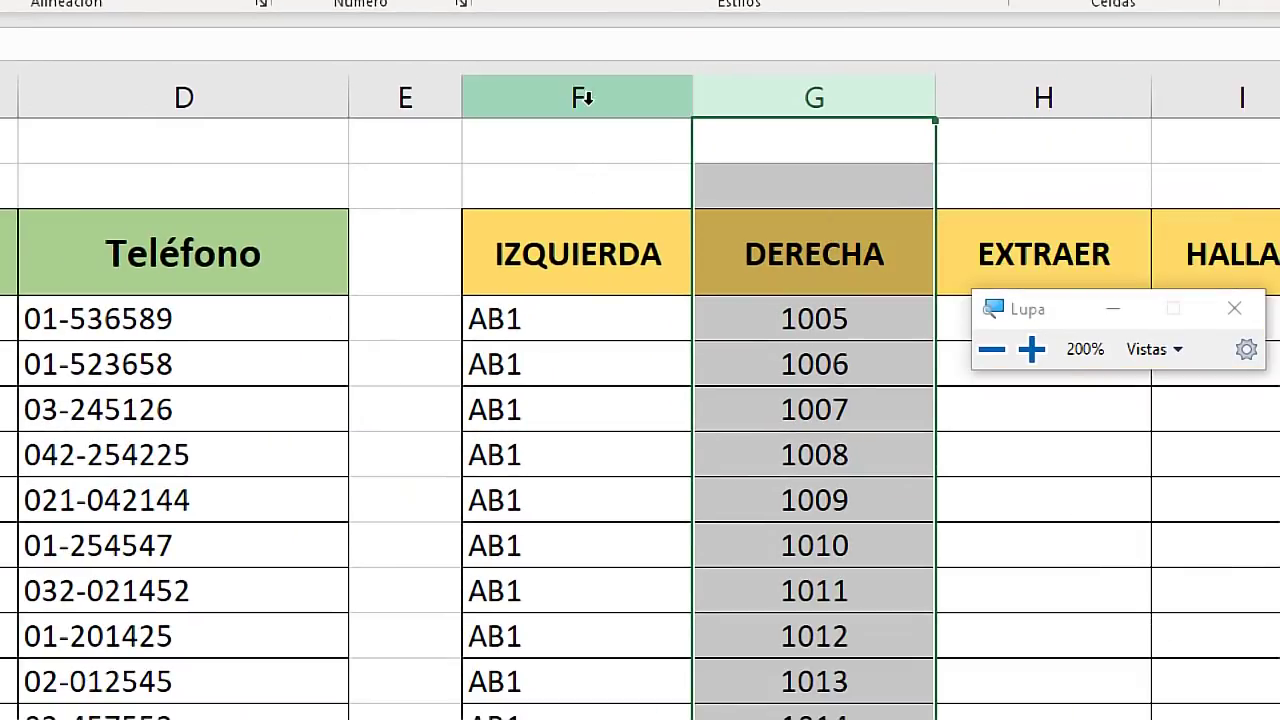
left_click(584, 96)
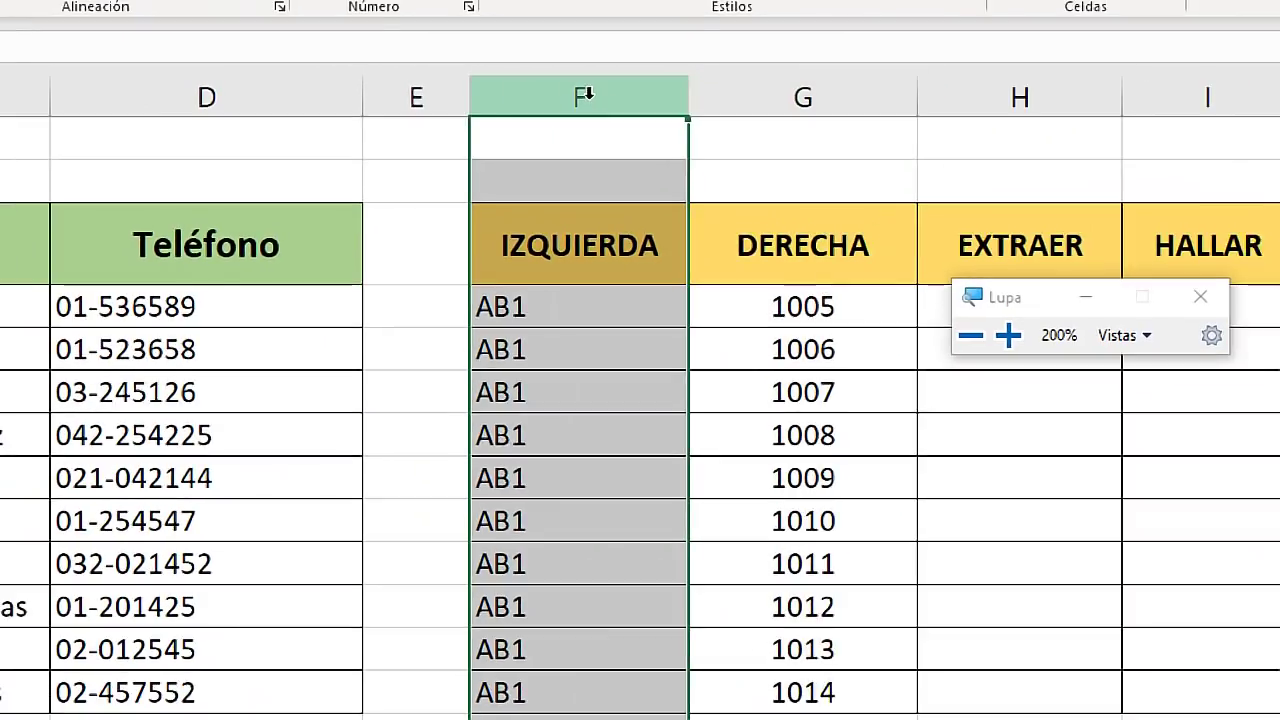
key("super+Escape")
left_click(339, 79)
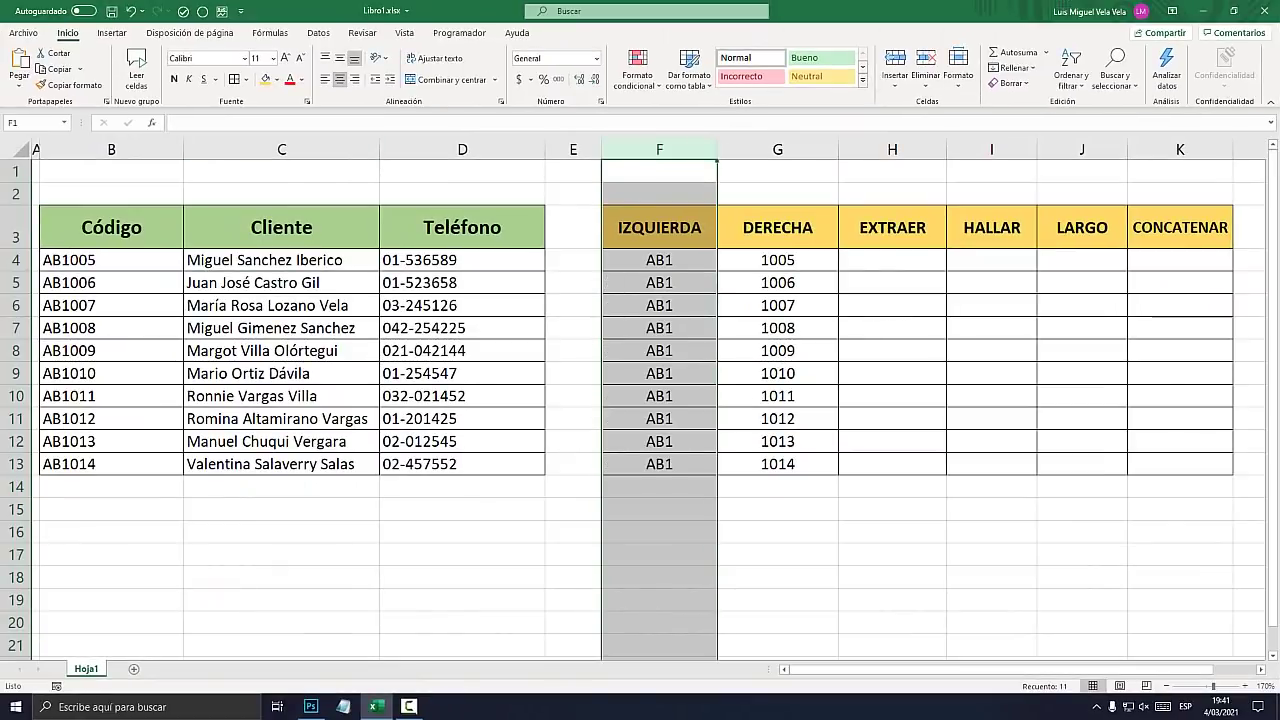
left_click(713, 245)
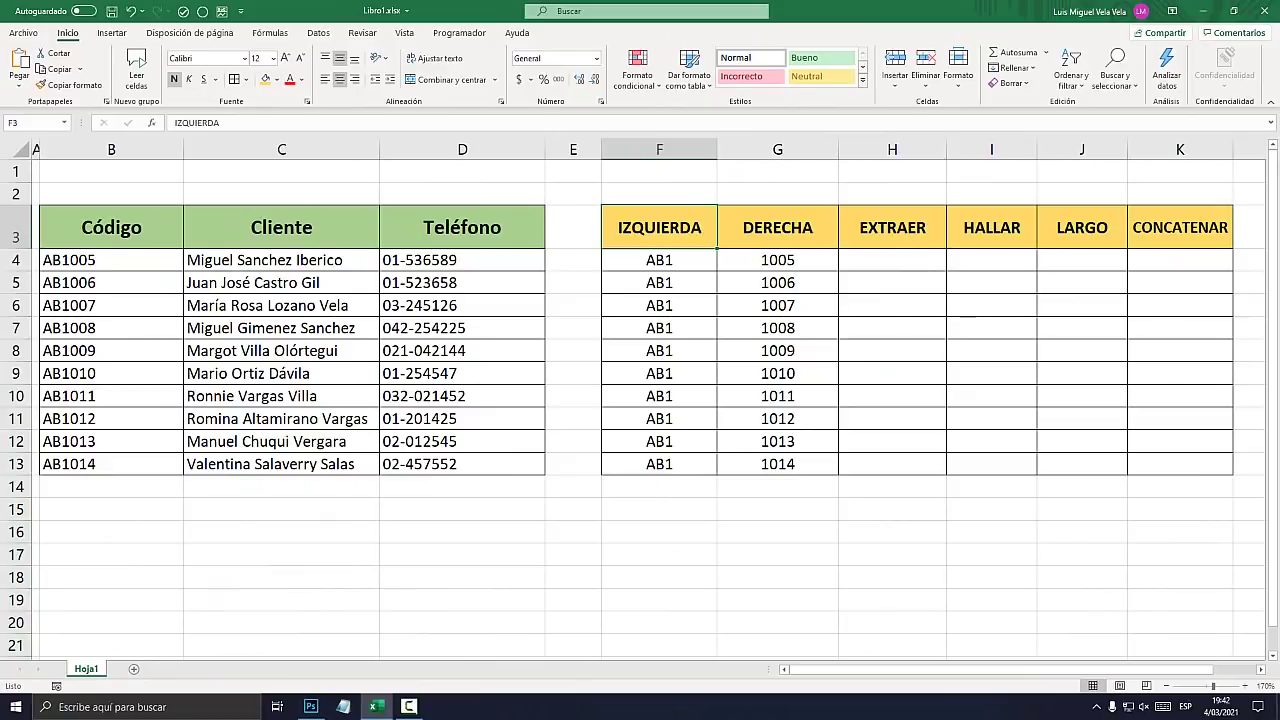
left_click(892, 260)
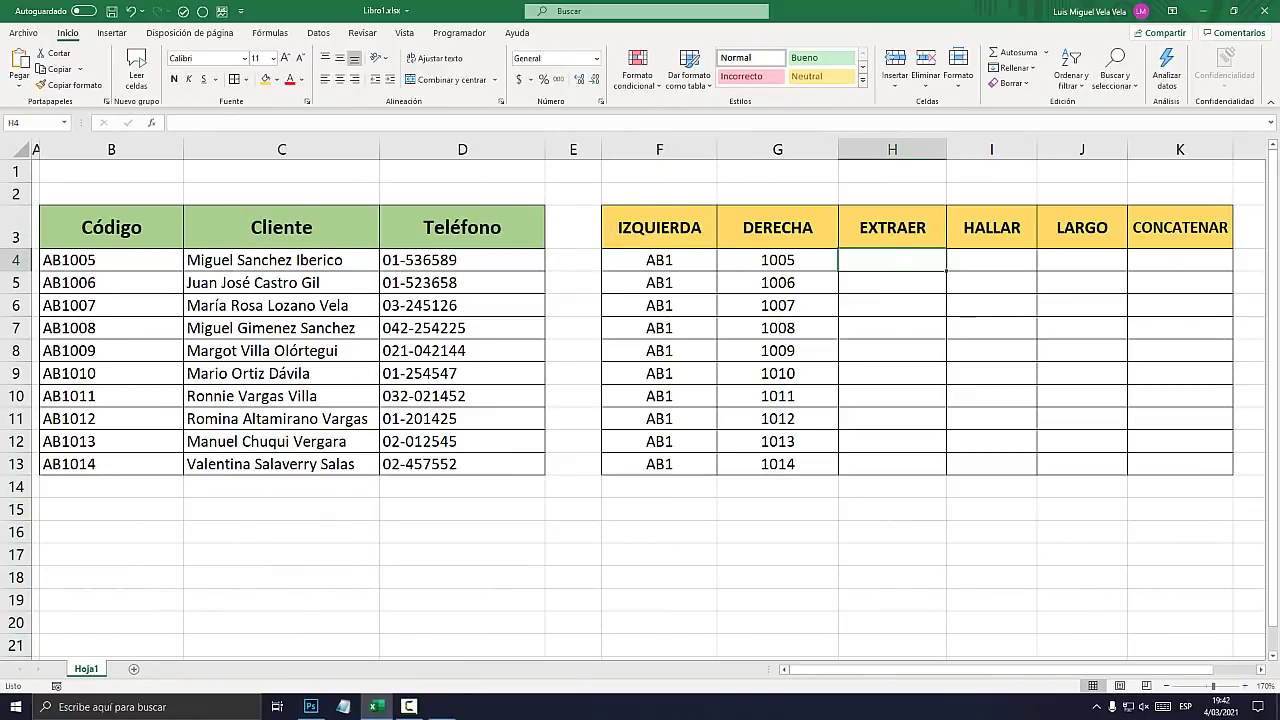
key("super+plus")
type("=")
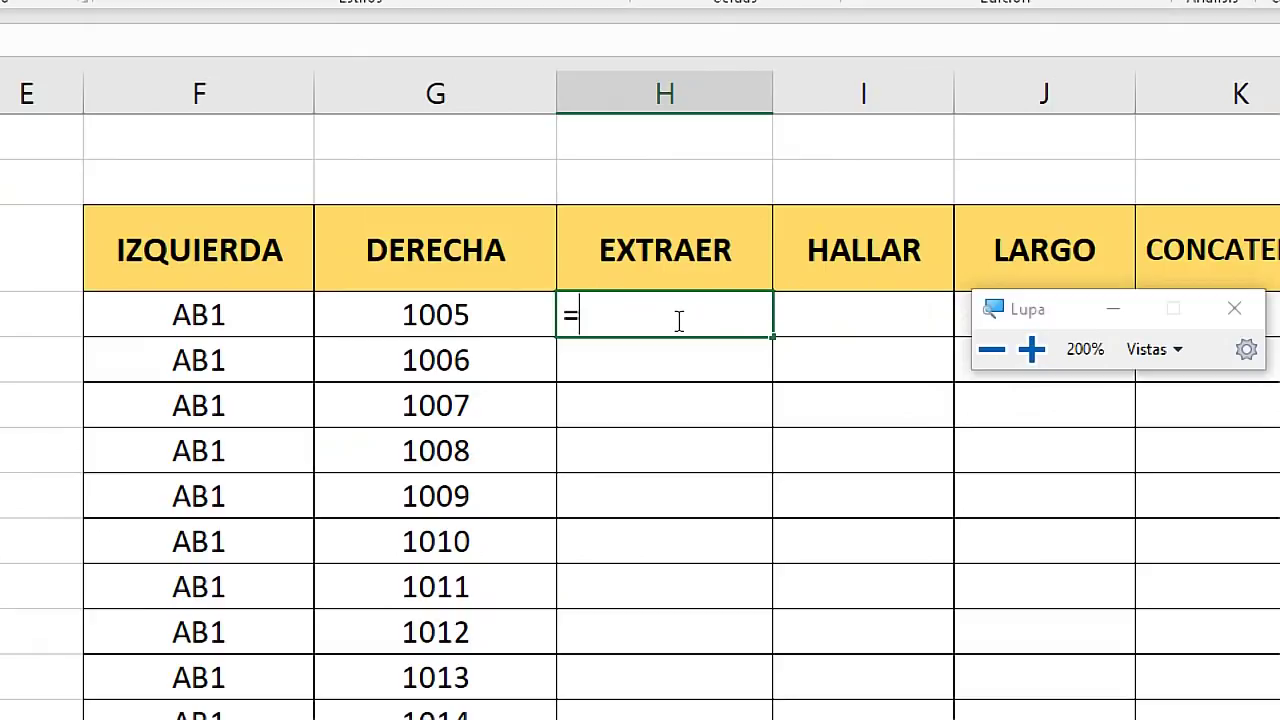
Try entering the EXTRAE function in H4, then cancel the entry
type("EXTRAER")
key("Tab")
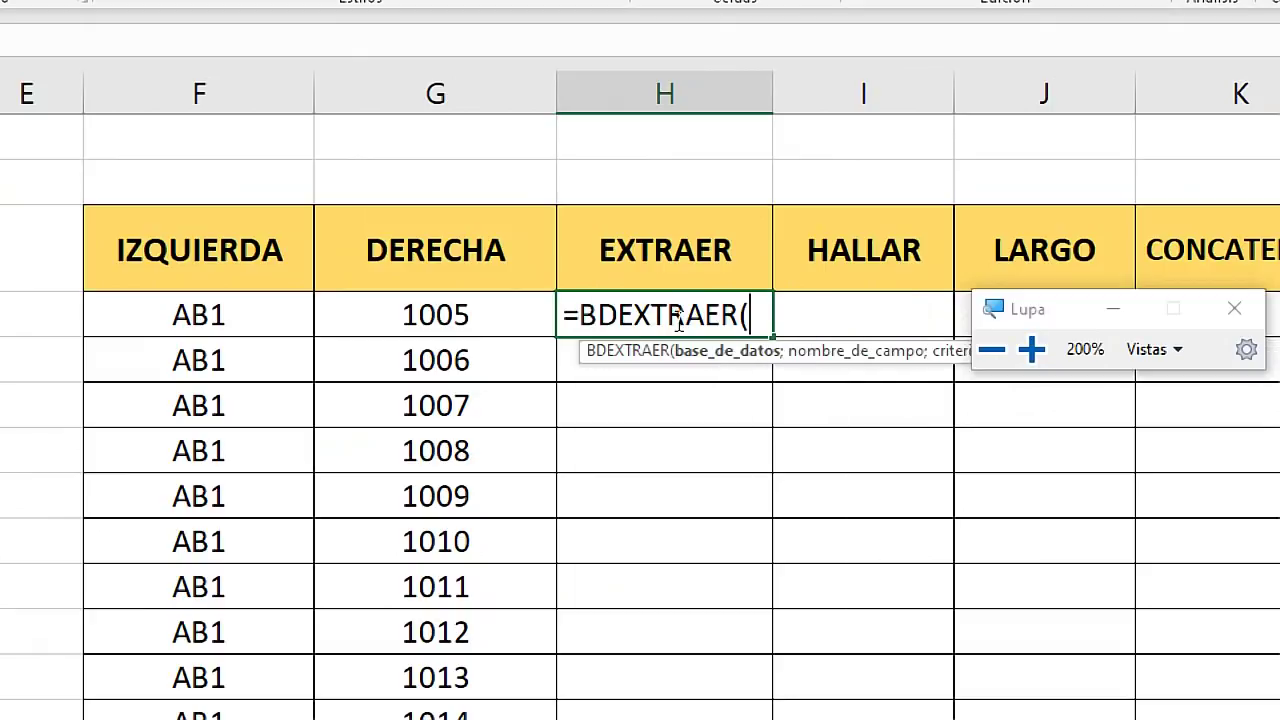
left_click_drag(758, 315, 578, 315)
type("E")
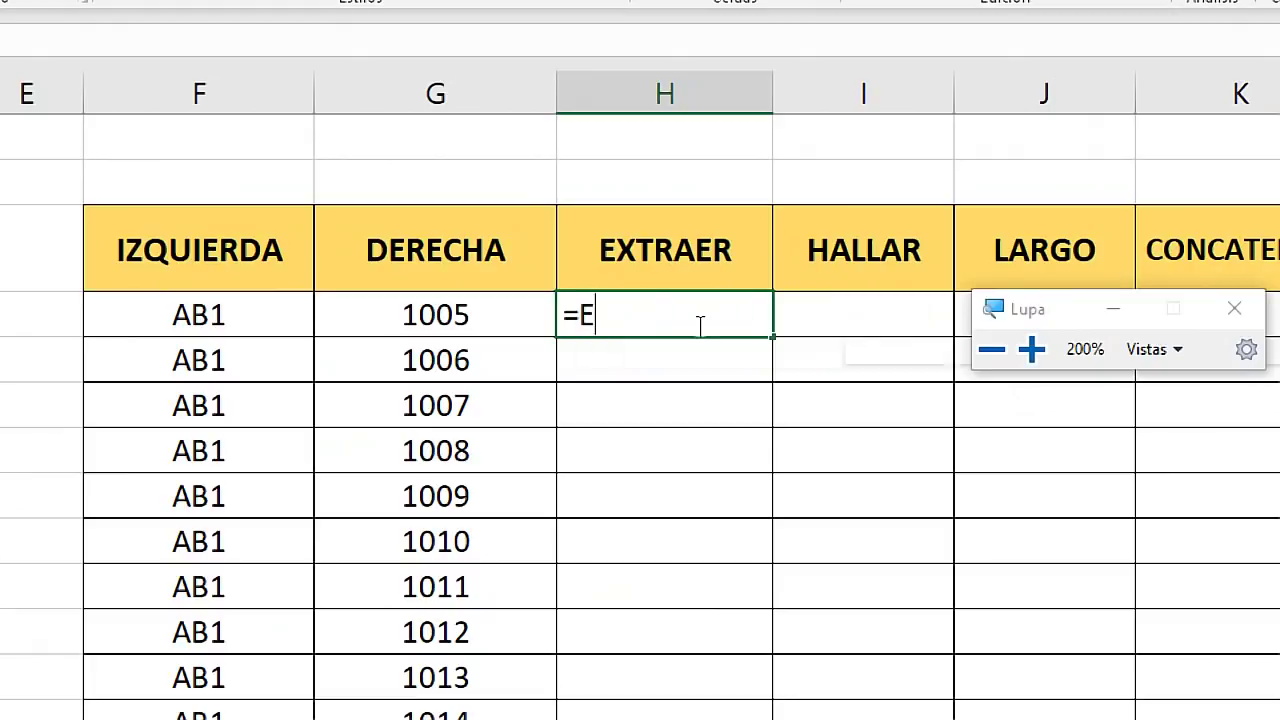
type("XTRA")
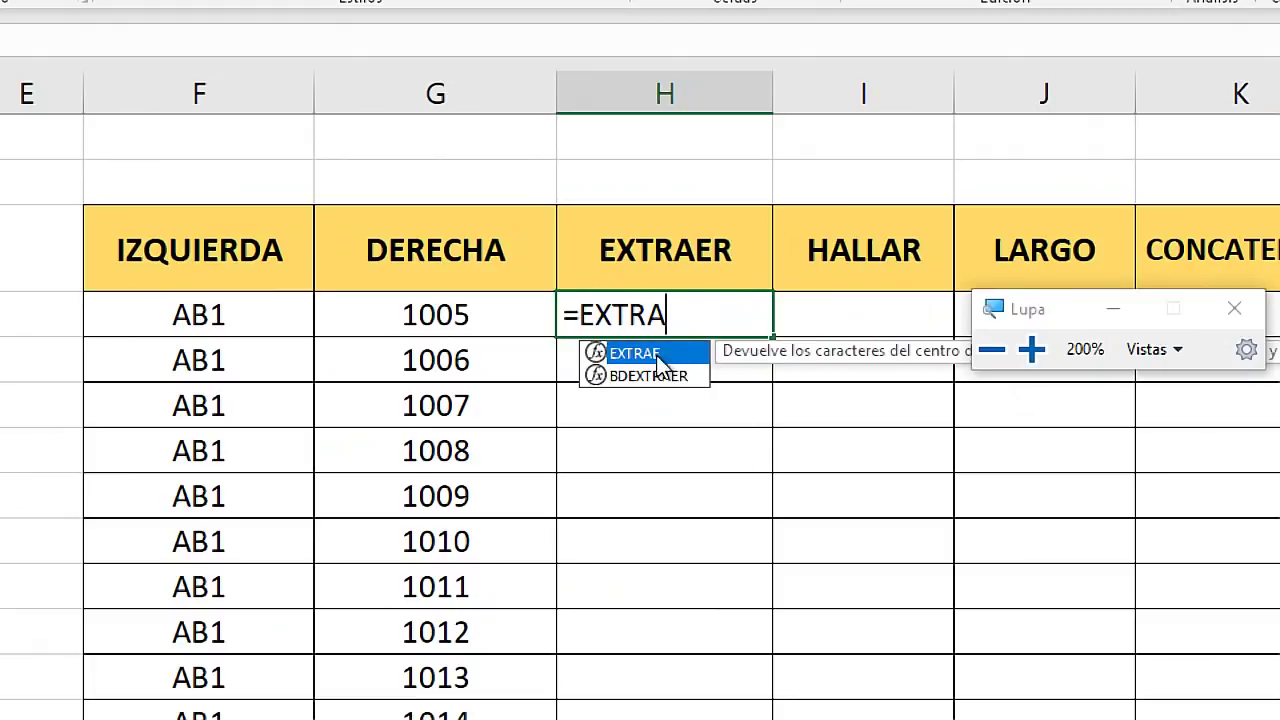
double_click(660, 356)
key("Escape")
Rename the H3 header from EXTRAER to EXTRAE and start =EXTRAE( in H4
left_click(729, 243)
key("ctrl+n")
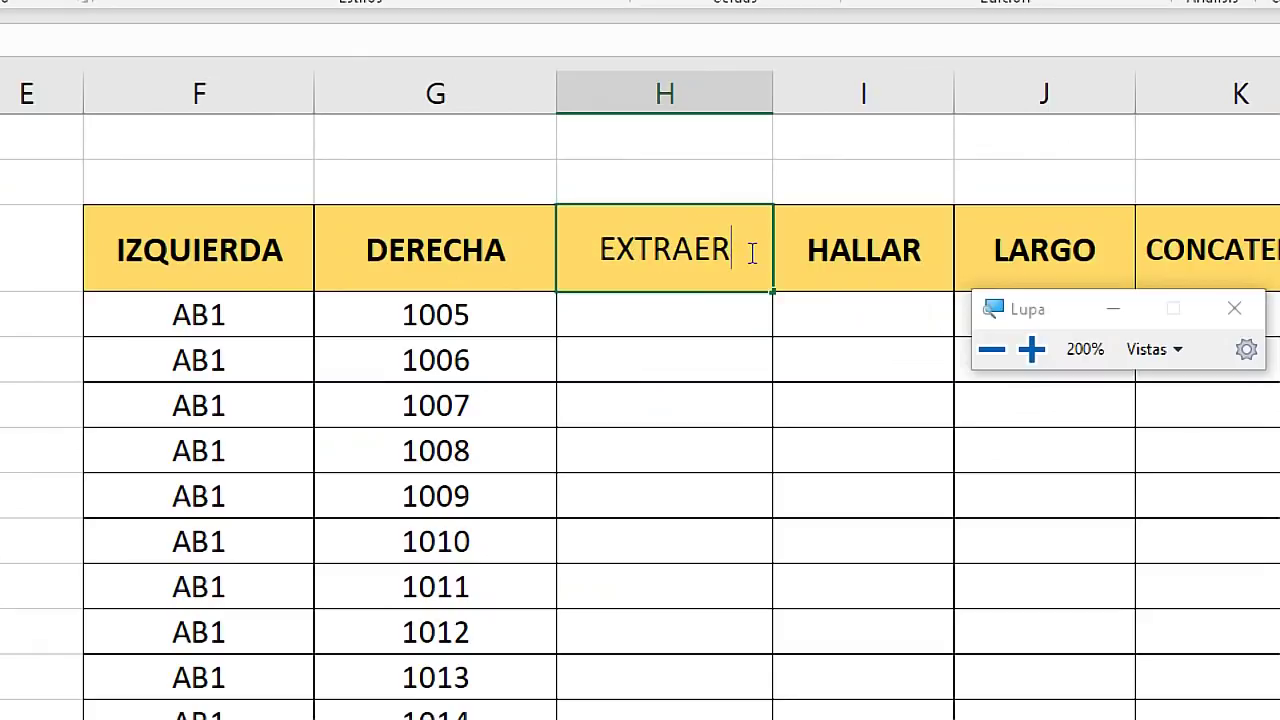
key("BackSpace")
left_click(695, 312)
type("=")
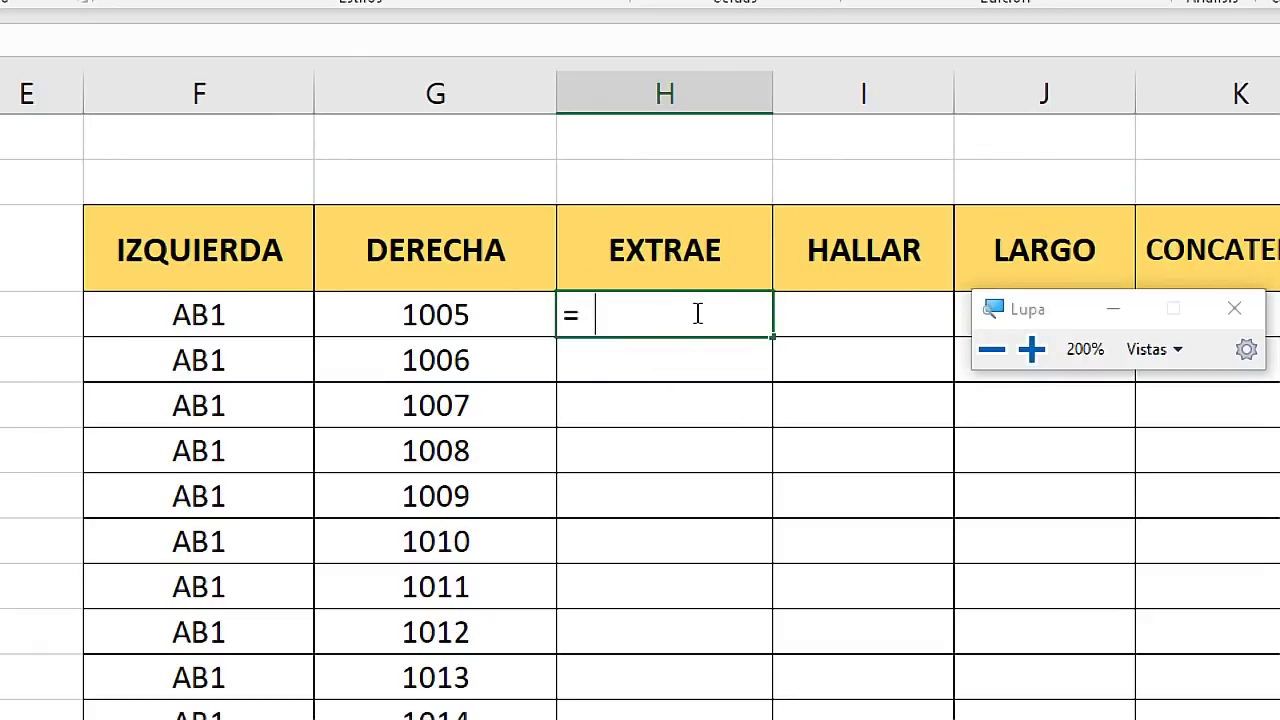
type("EXTRAE(")
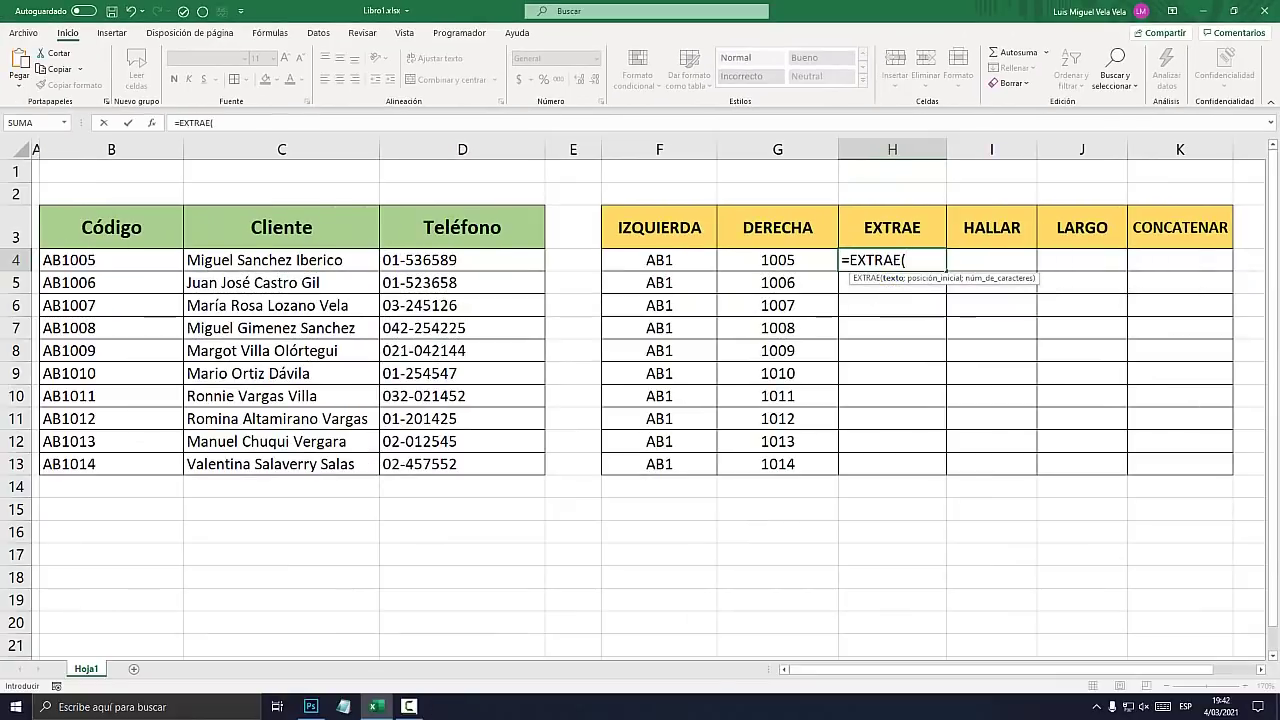
Finish =EXTRAE(D4;1;2) in H4 so it returns 01 from D4's phone number
key("super+plus")
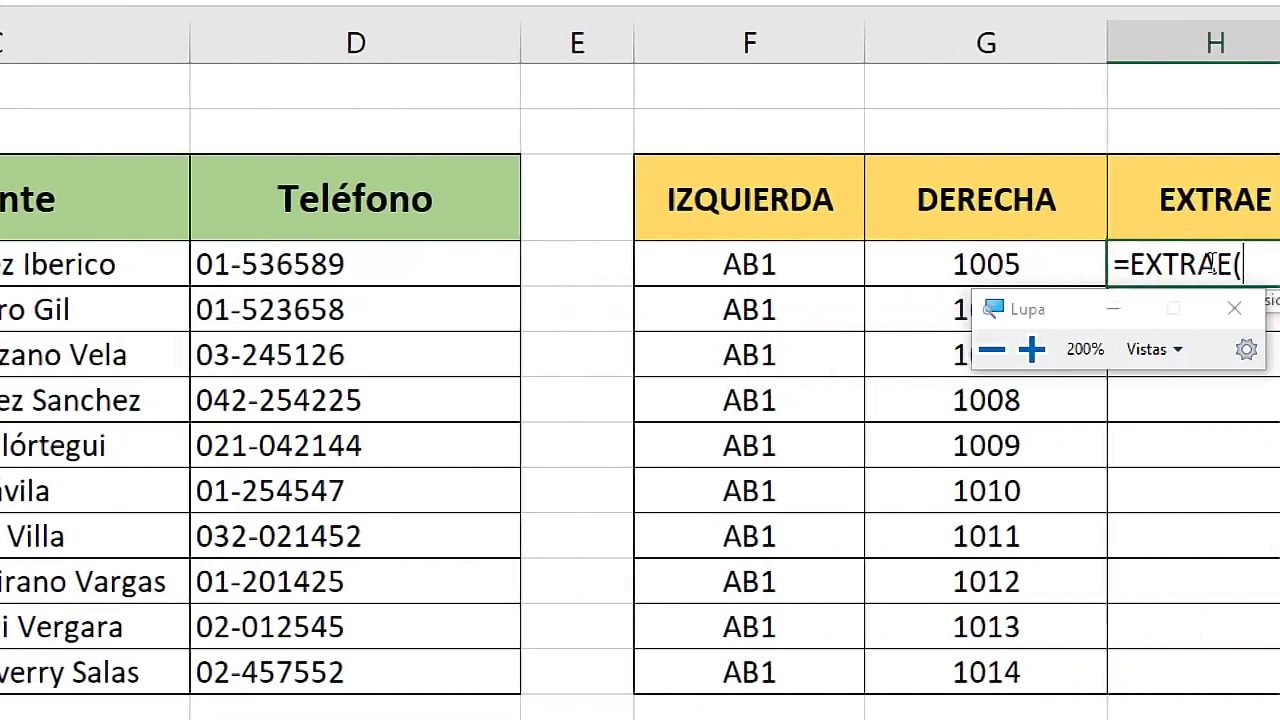
left_click(394, 262)
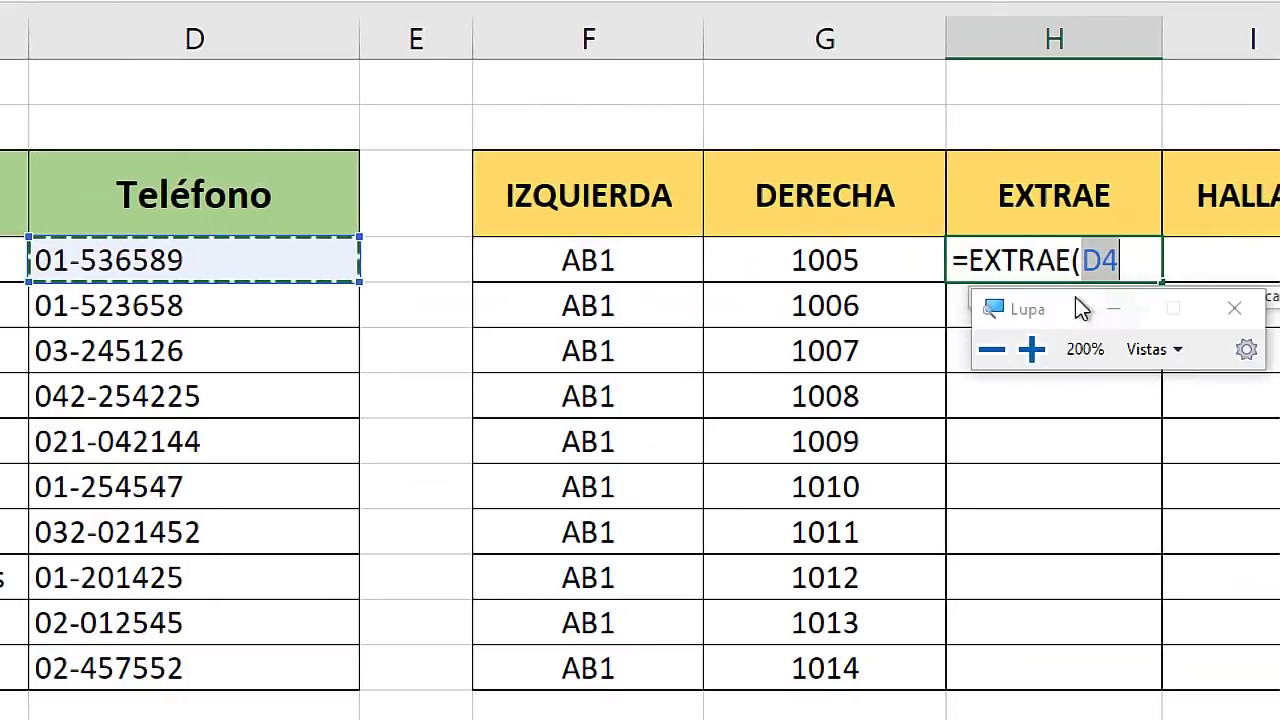
left_click_drag(1075, 306, 960, 525)
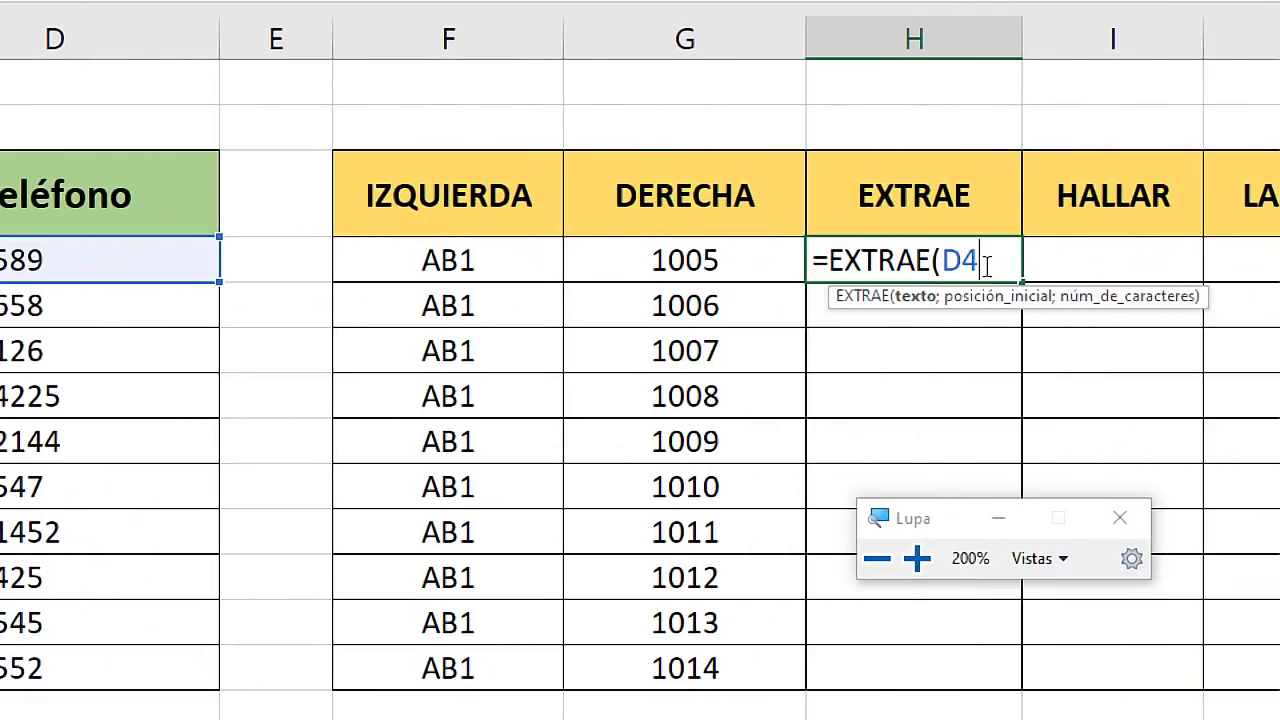
type(";1")
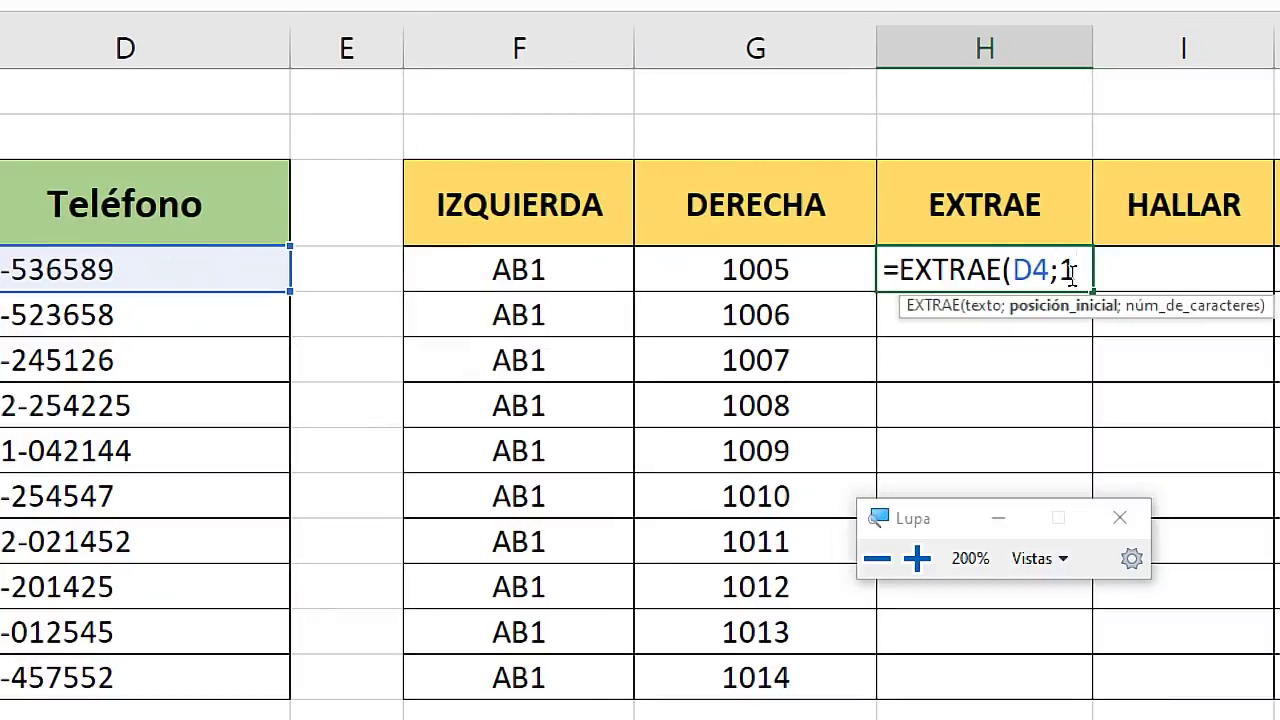
type(";")
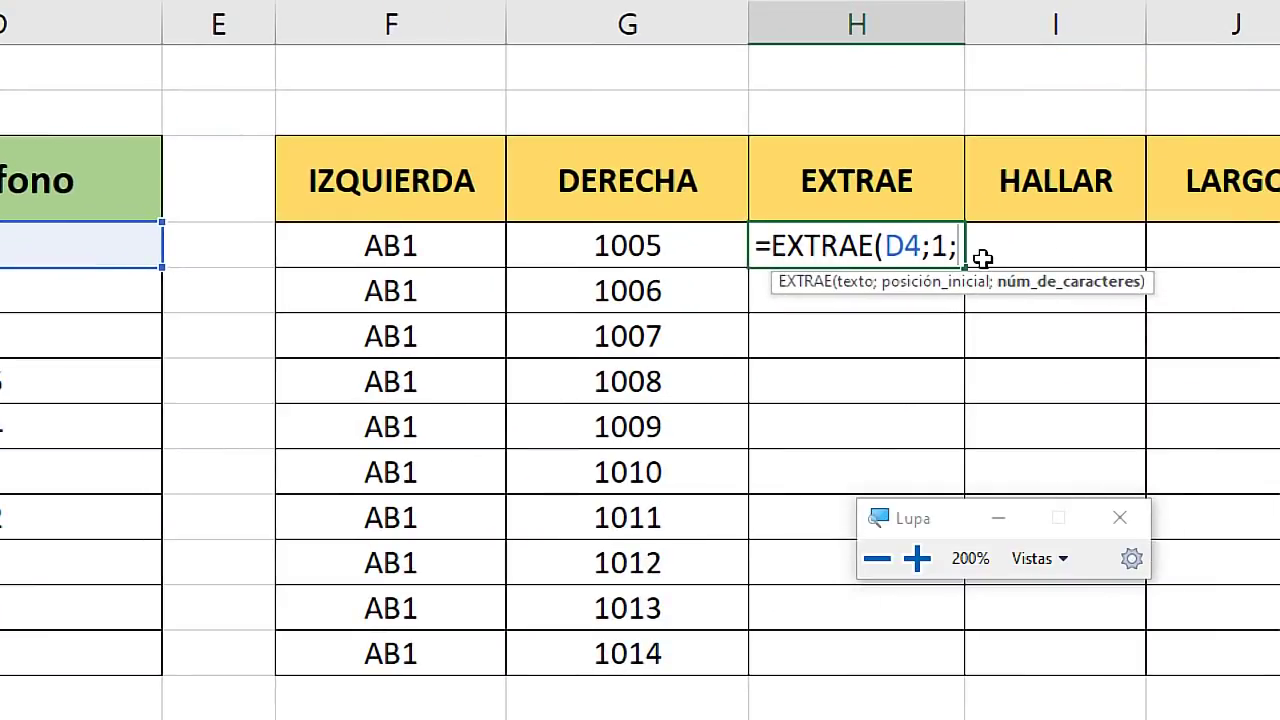
type("2)")
key("Return")
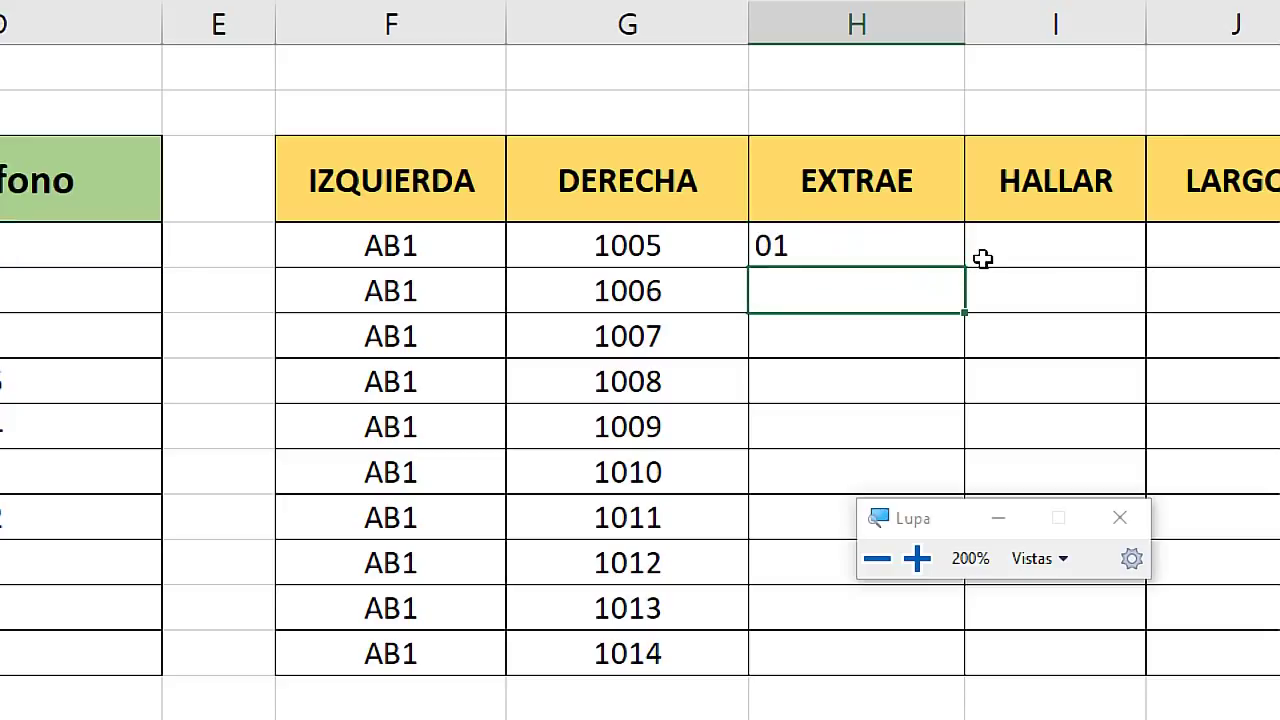
Check D4's phone number, then change H4's EXTRAE start position from 1 to 3
left_click(862, 237)
left_click(248, 245)
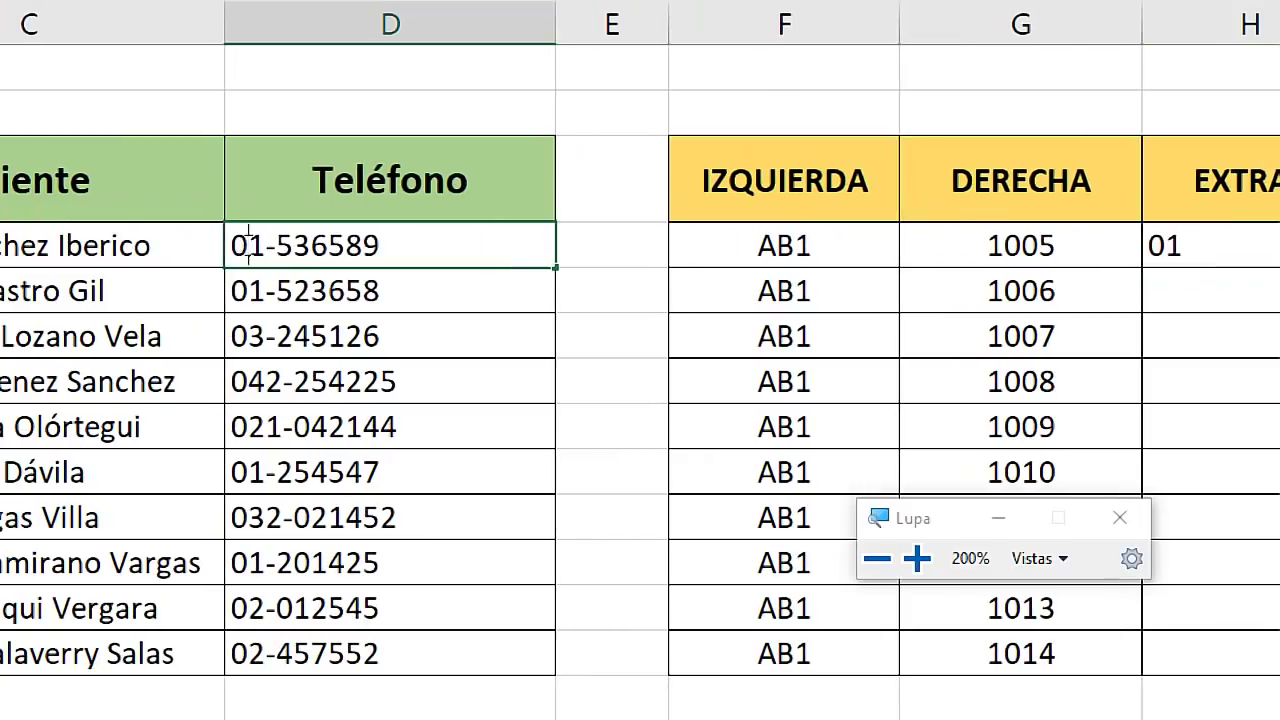
double_click(236, 245)
left_click_drag(233, 245, 265, 245)
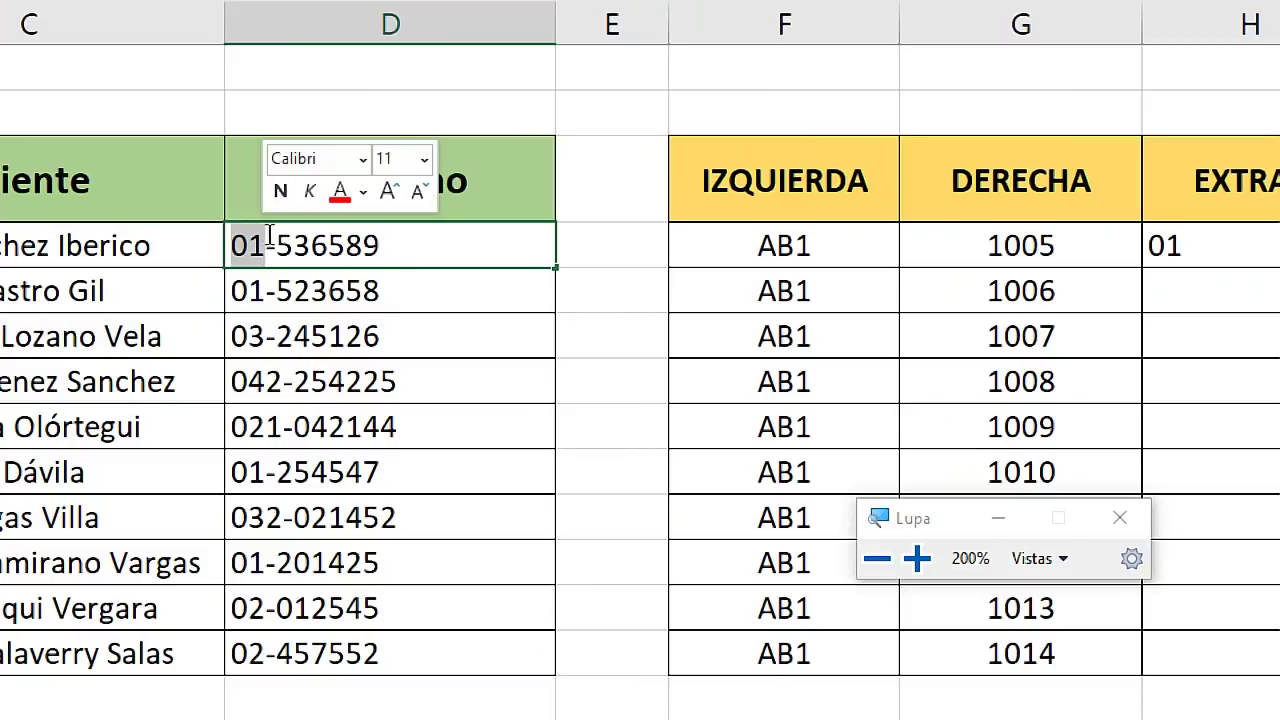
left_click(235, 247)
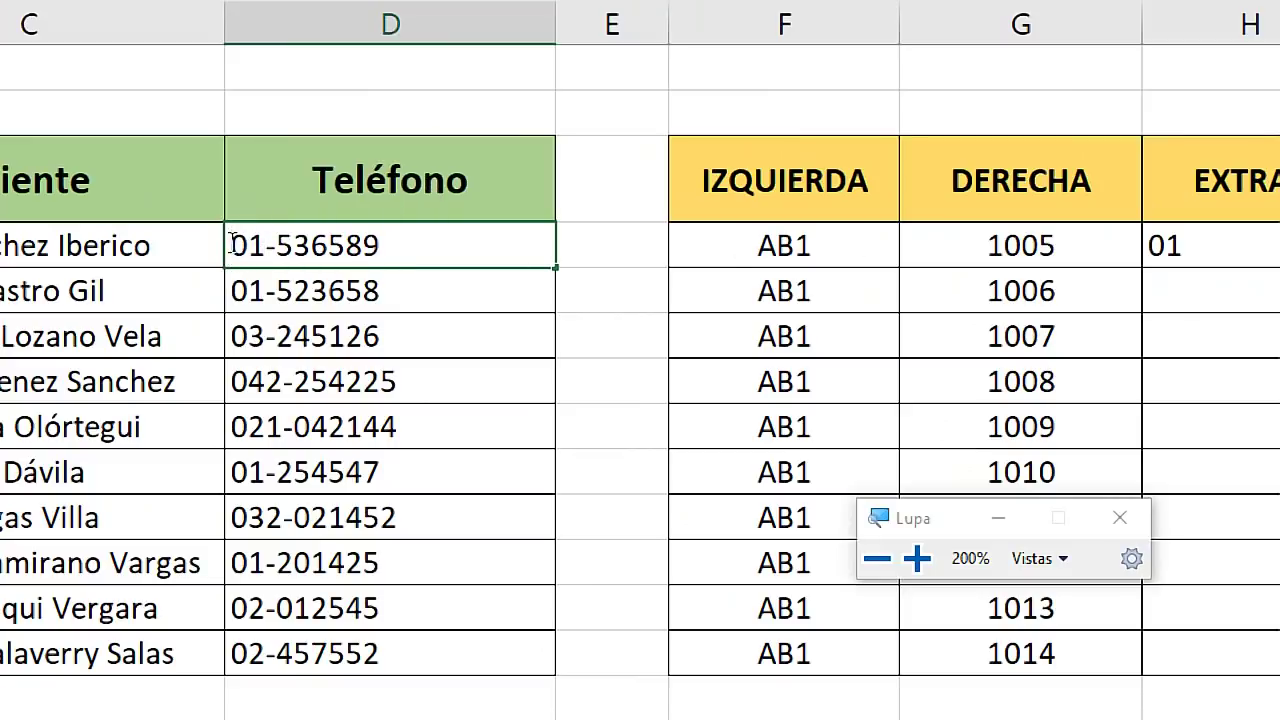
double_click(990, 248)
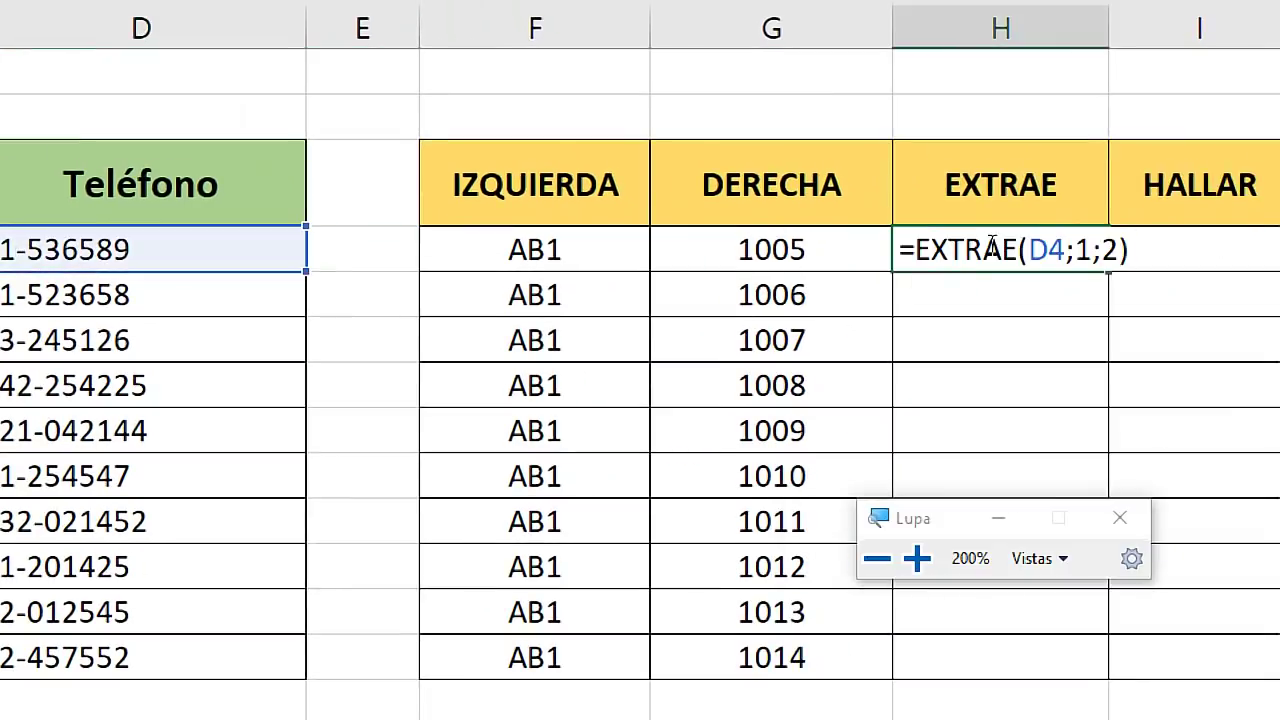
left_click(1083, 250)
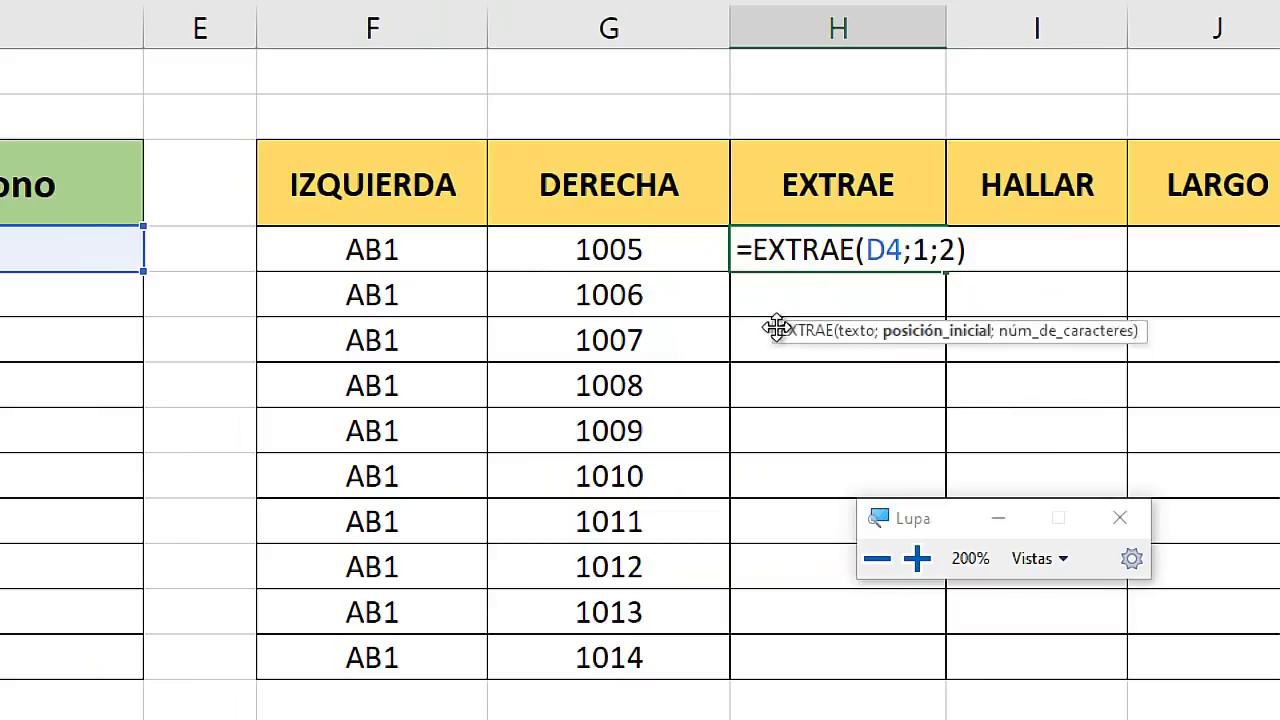
left_click_drag(756, 284, 738, 288)
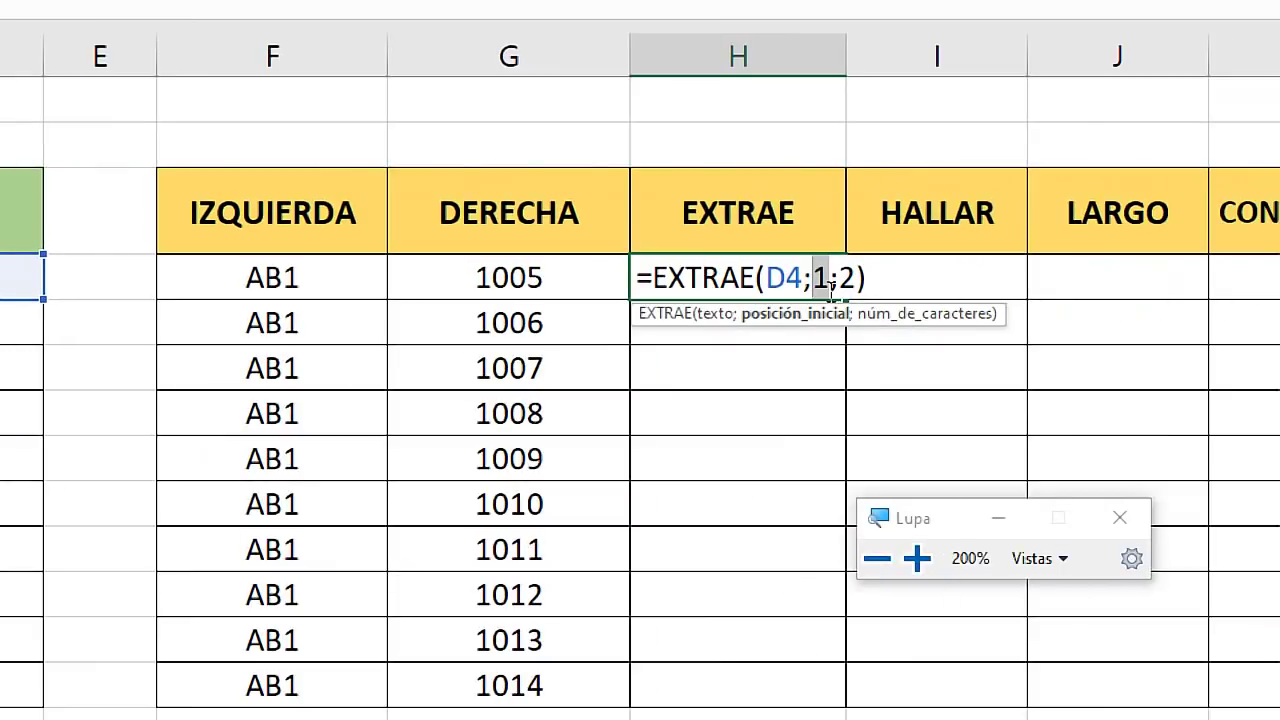
type("3")
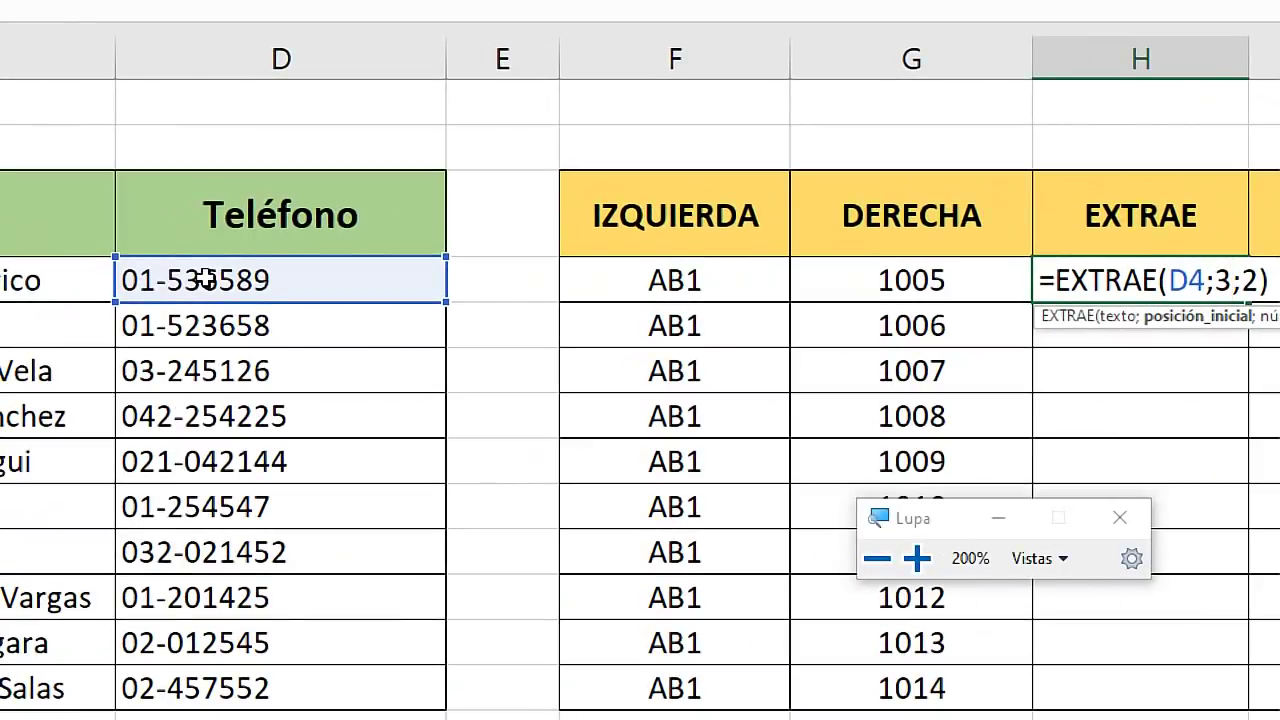
double_click(1098, 288)
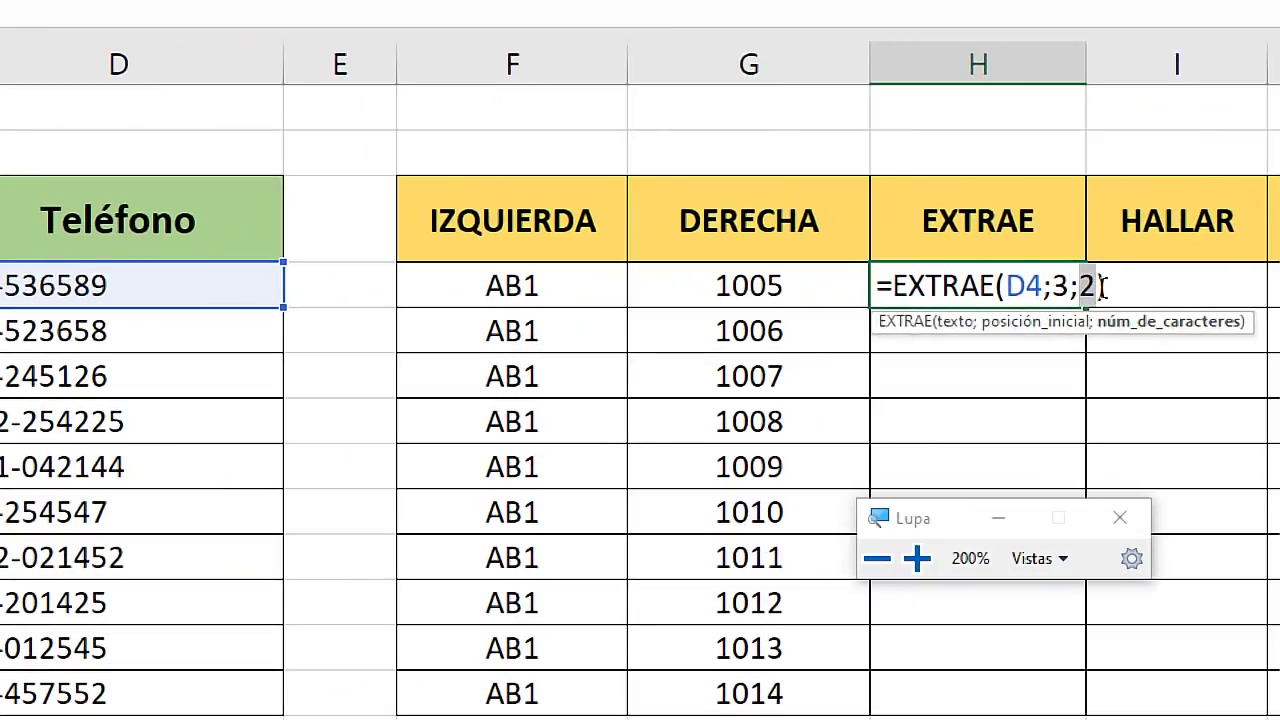
type(")")
left_click(1109, 288)
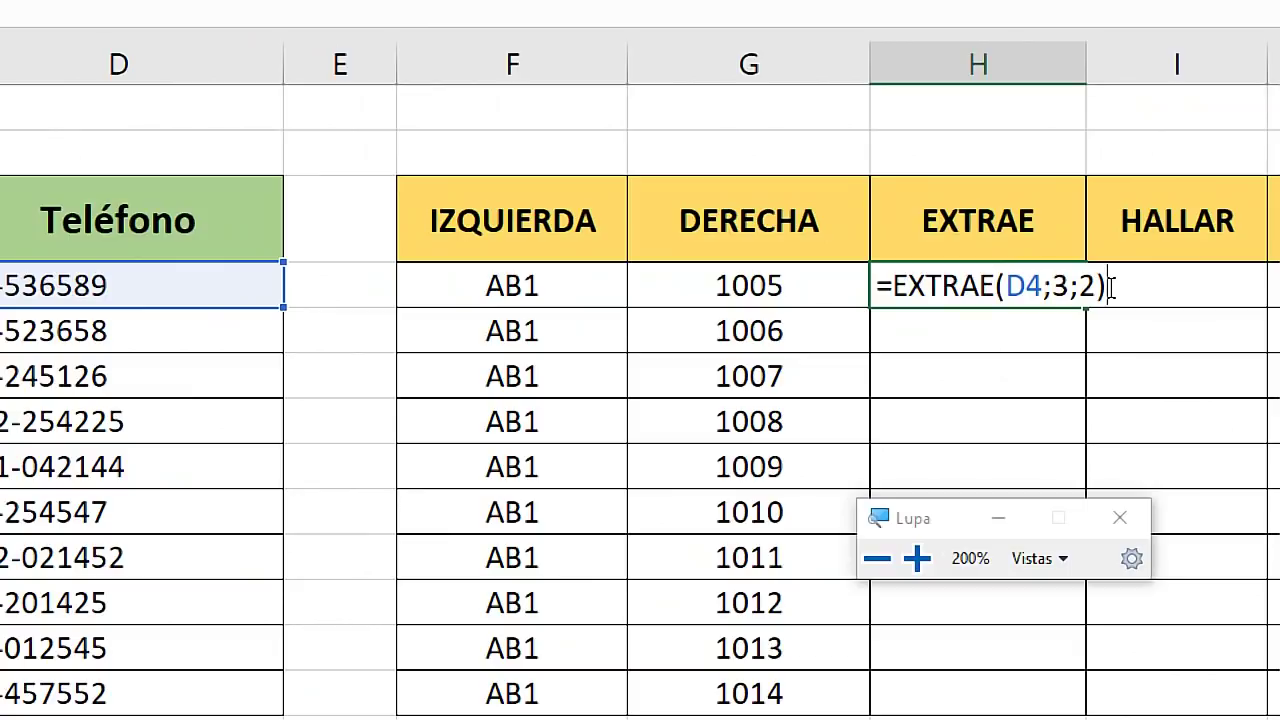
key("Return")
Compare H4's result with D4's characters and fill the EXTRAE formula down to H13
left_click(960, 288)
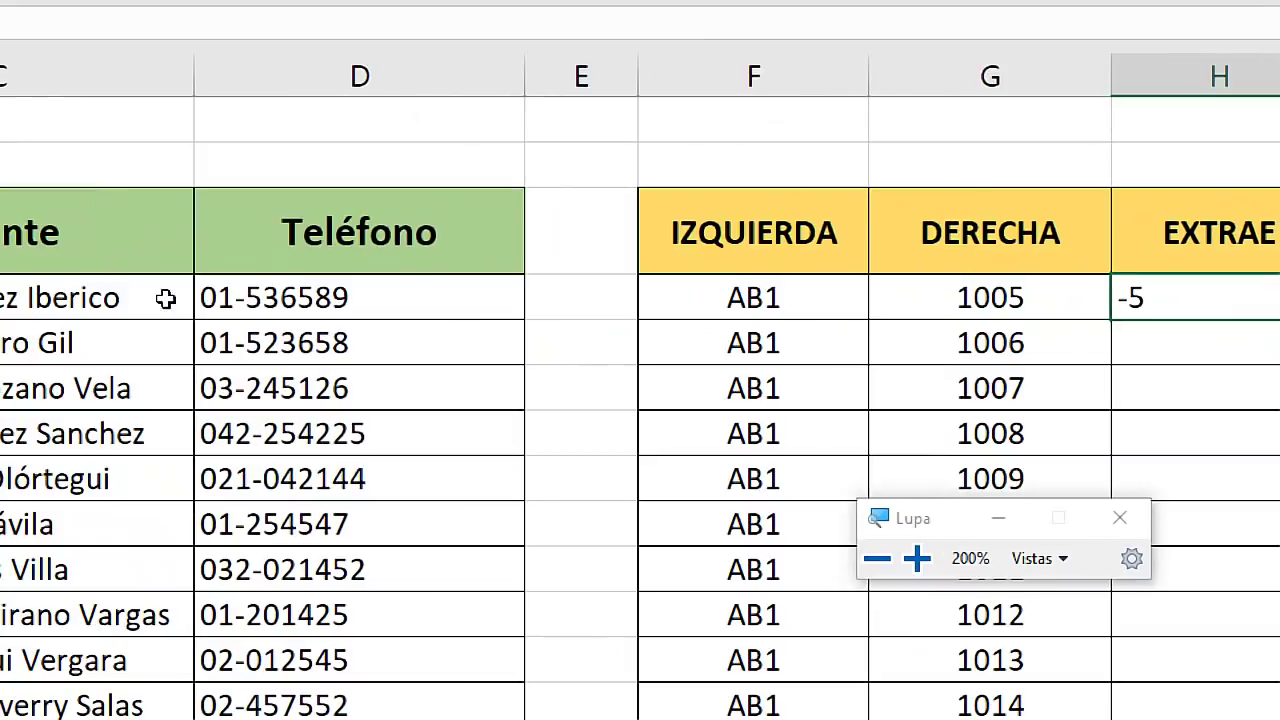
left_click(240, 297)
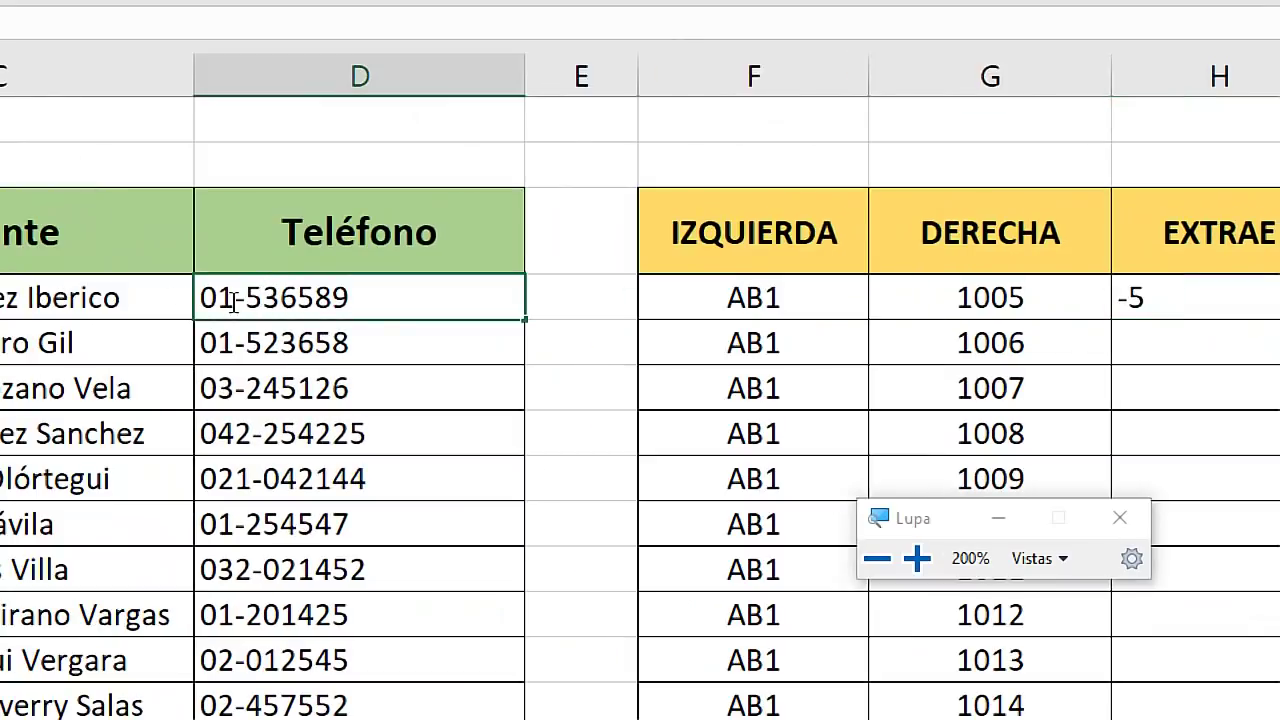
double_click(236, 298)
left_click_drag(236, 298, 262, 298)
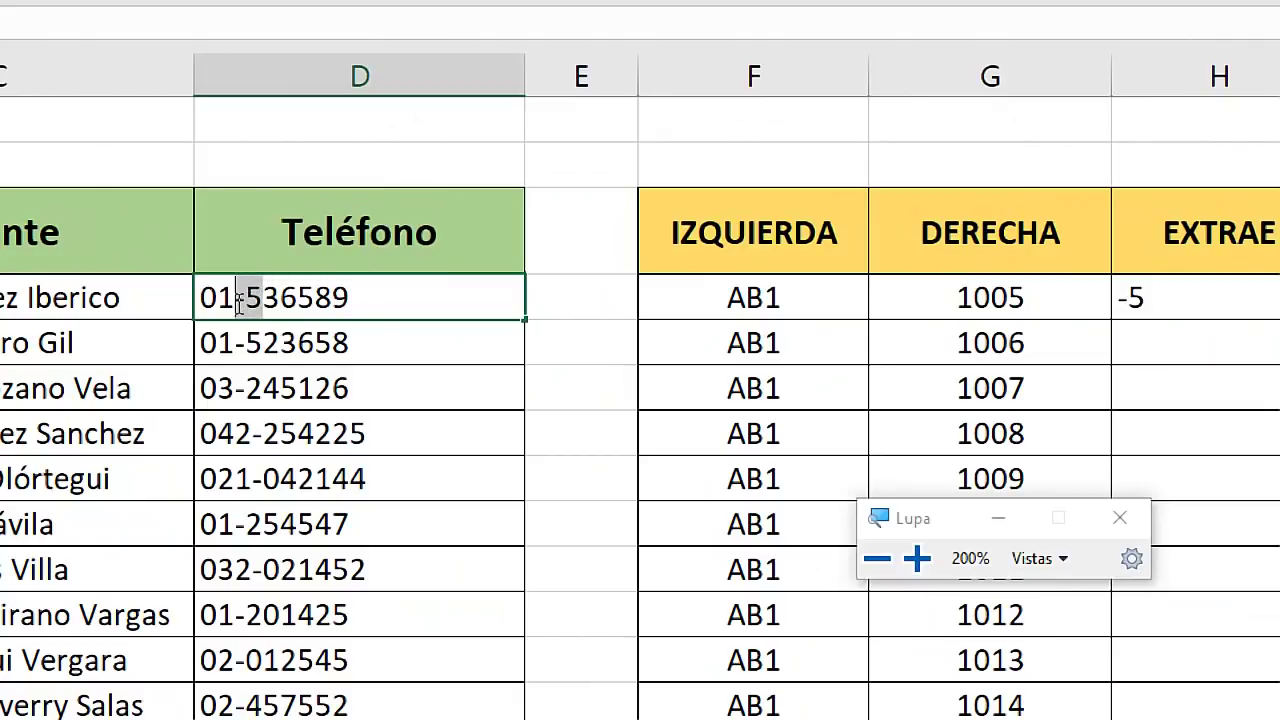
left_click(703, 300)
key("super+Escape")
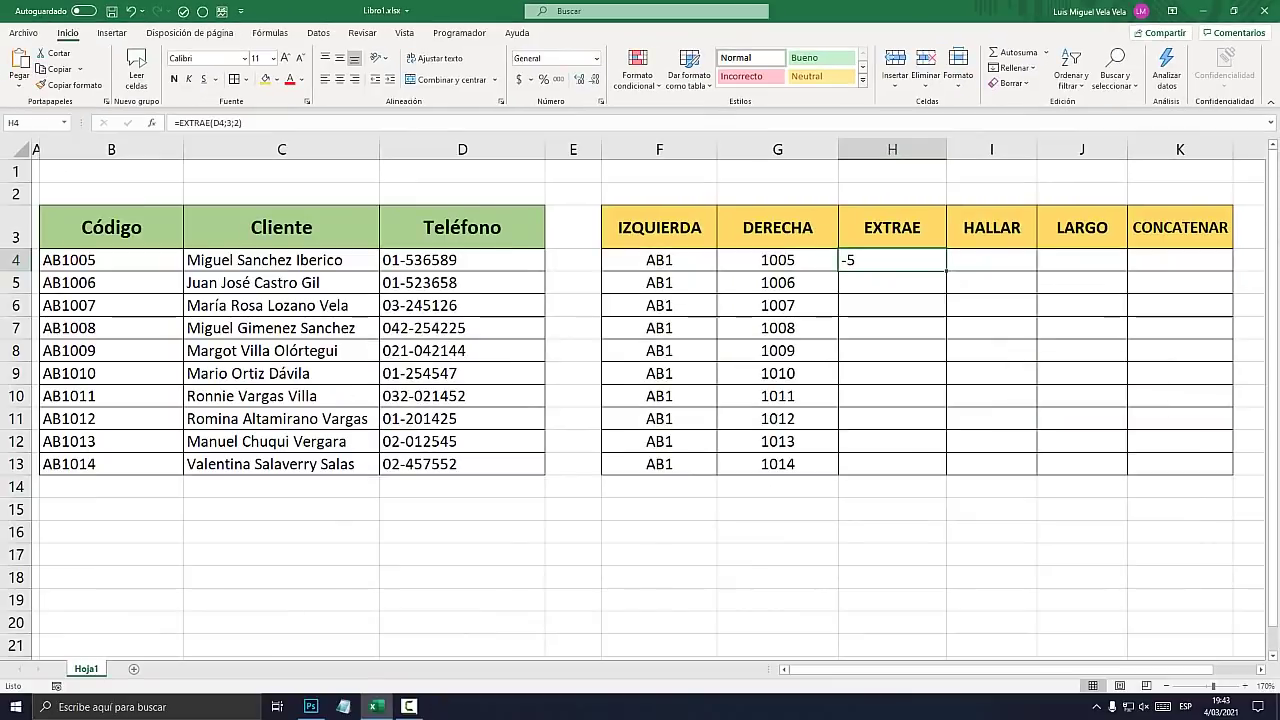
left_click_drag(946, 271, 946, 467)
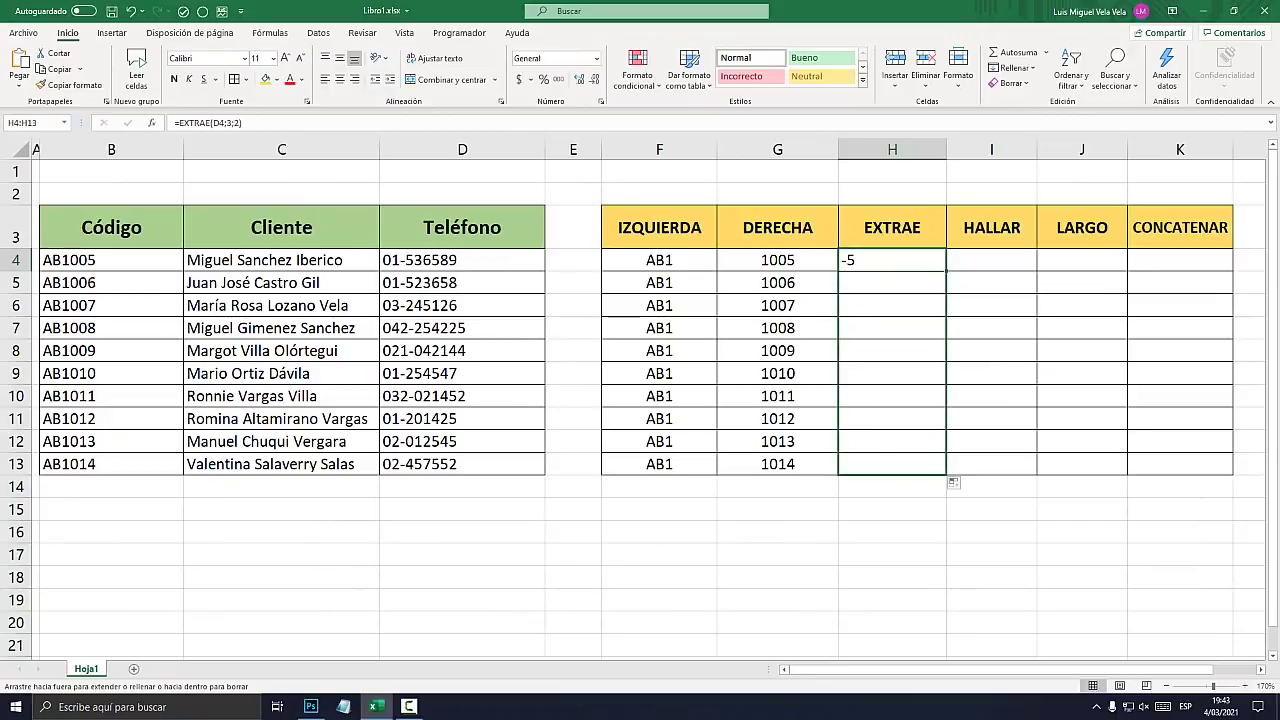
left_click(892, 260)
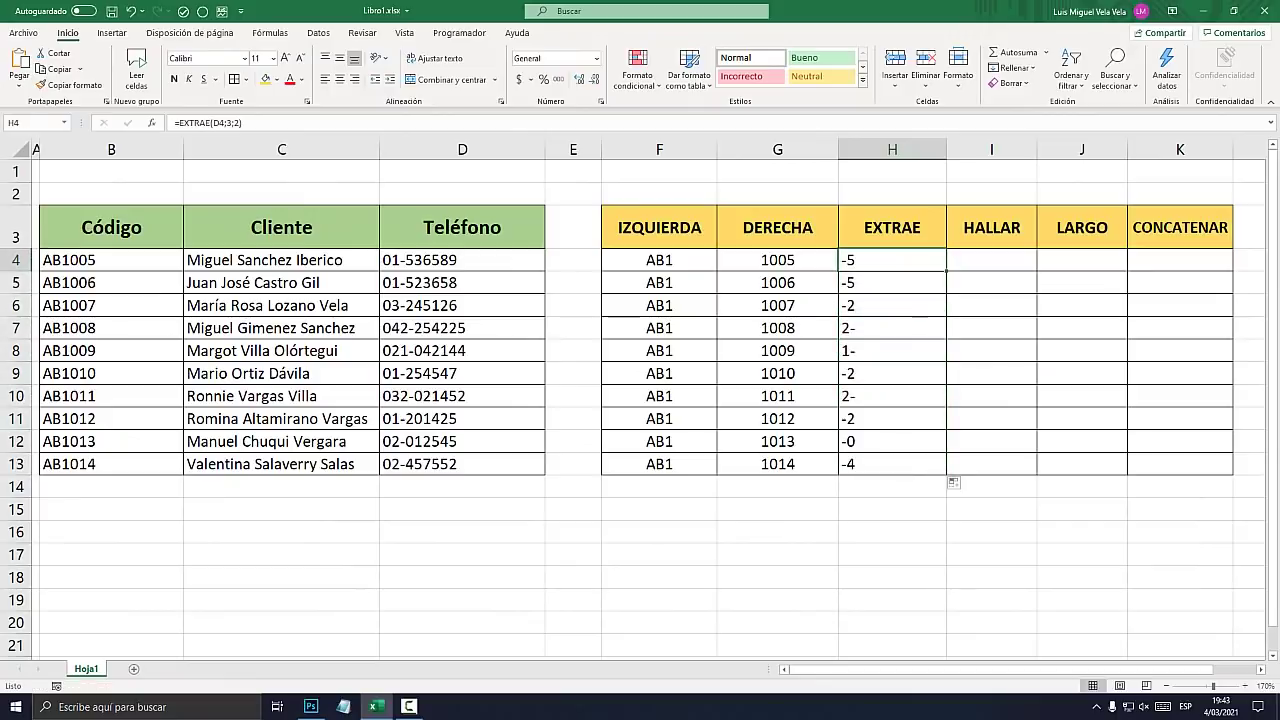
key("super+plus")
Check H4's start argument 3 against where the dash sits in D4's phone number
double_click(887, 262)
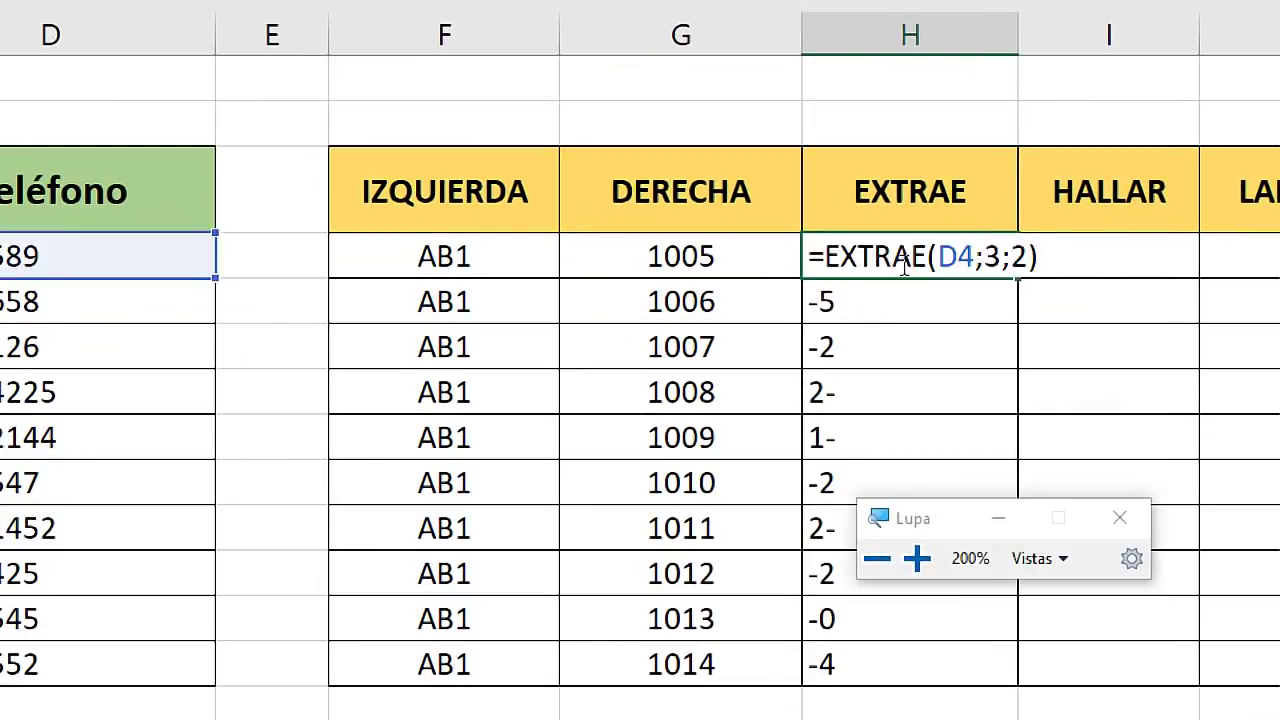
double_click(992, 257)
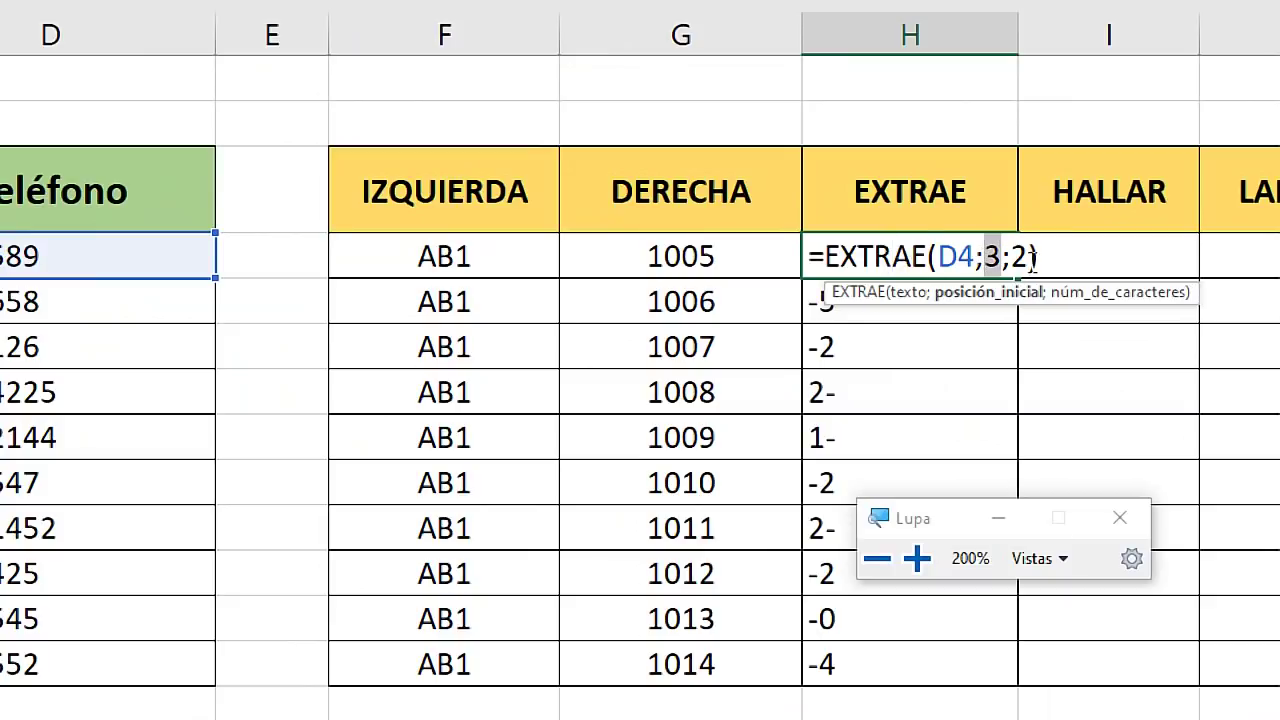
key("Escape")
left_click(222, 255)
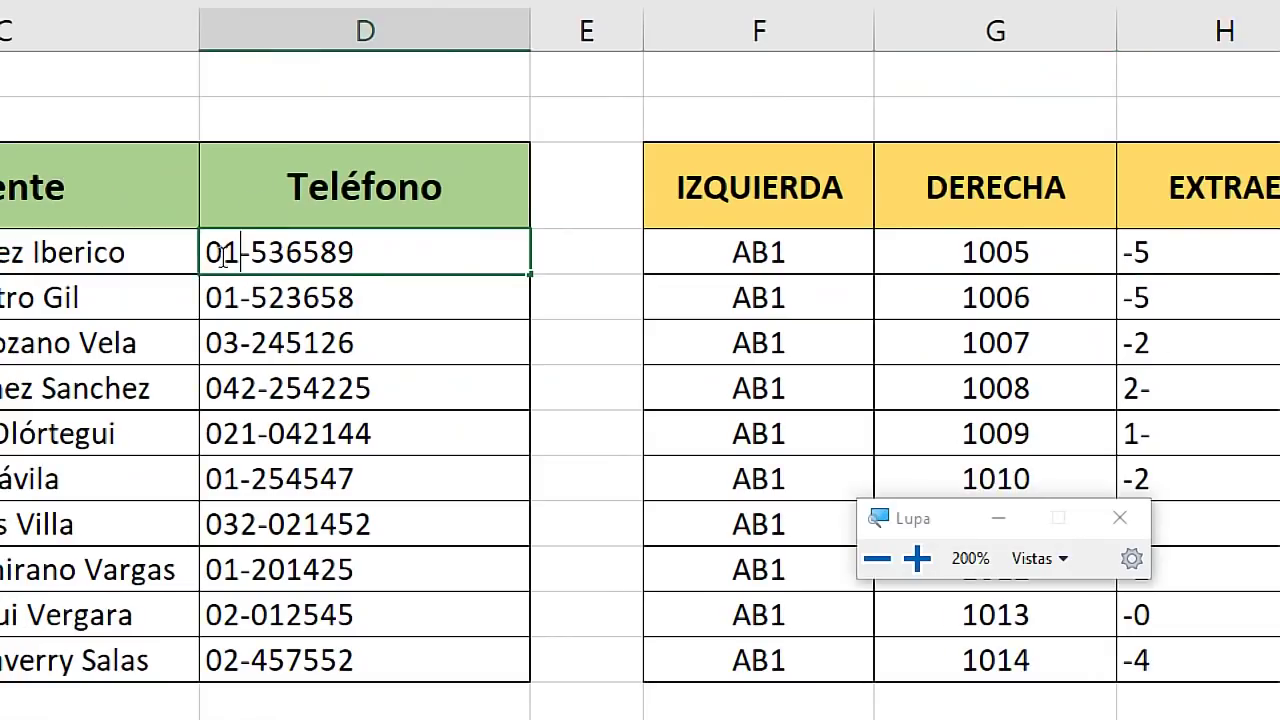
left_click_drag(207, 253, 239, 247)
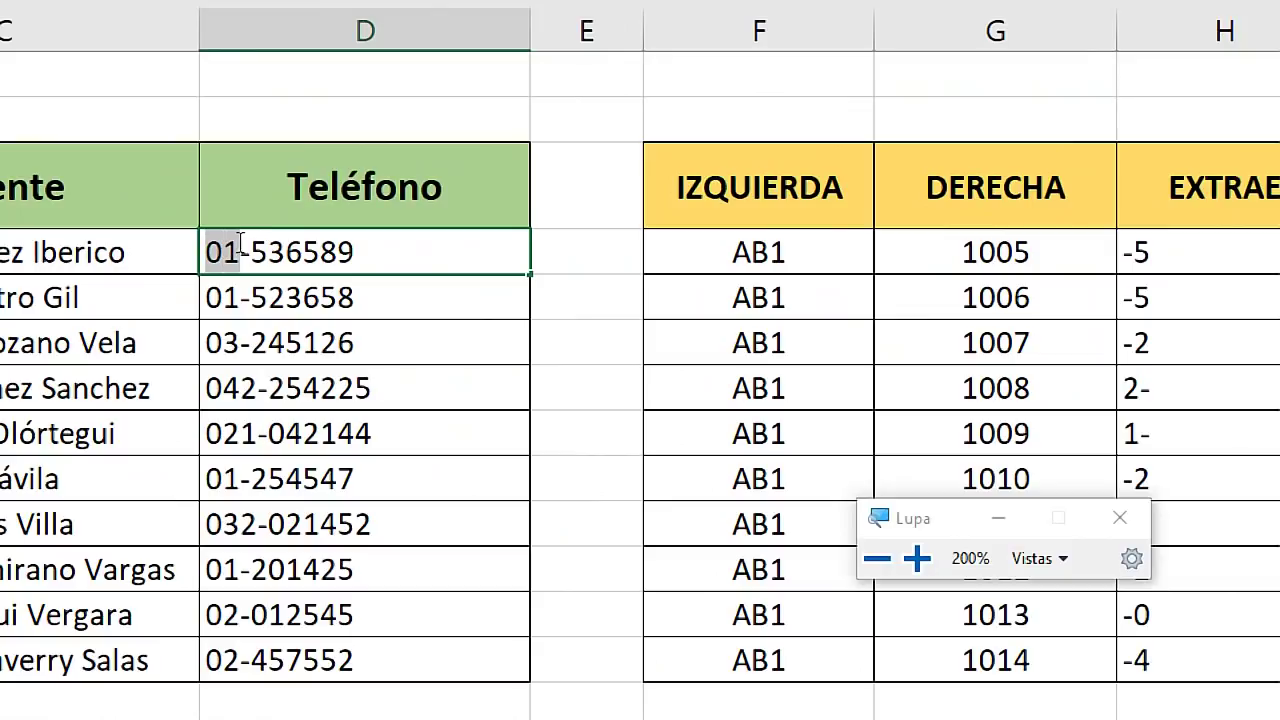
left_click(244, 253)
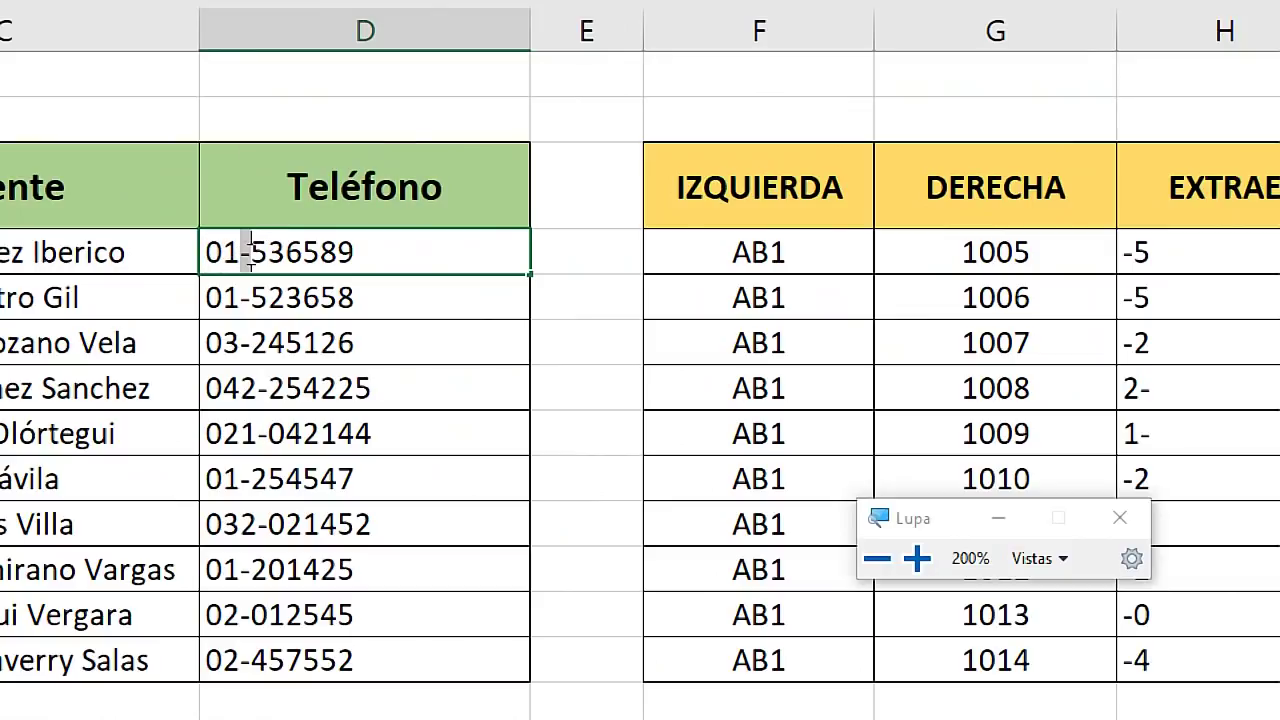
left_click_drag(241, 255, 251, 252)
left_click(245, 253)
left_click(245, 252)
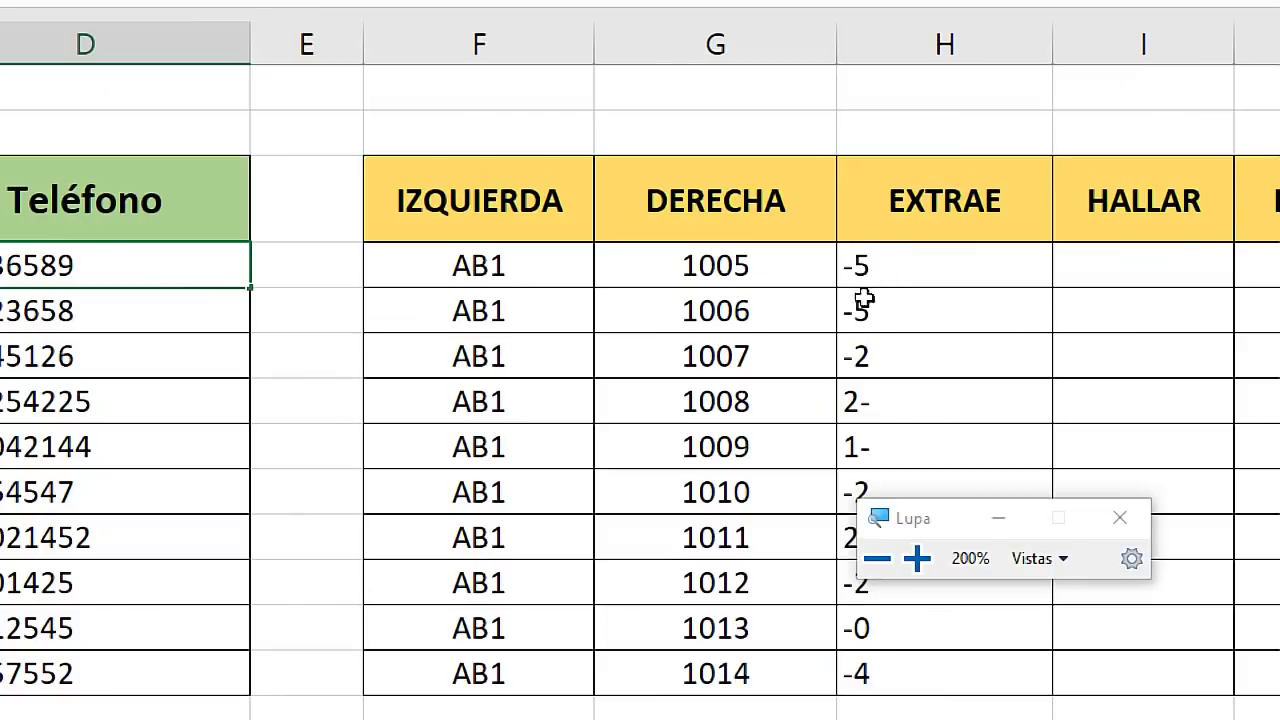
Change the character count to 4 so H4 reads =EXTRAE(D4;3;4), then fill it down to H13
double_click(891, 262)
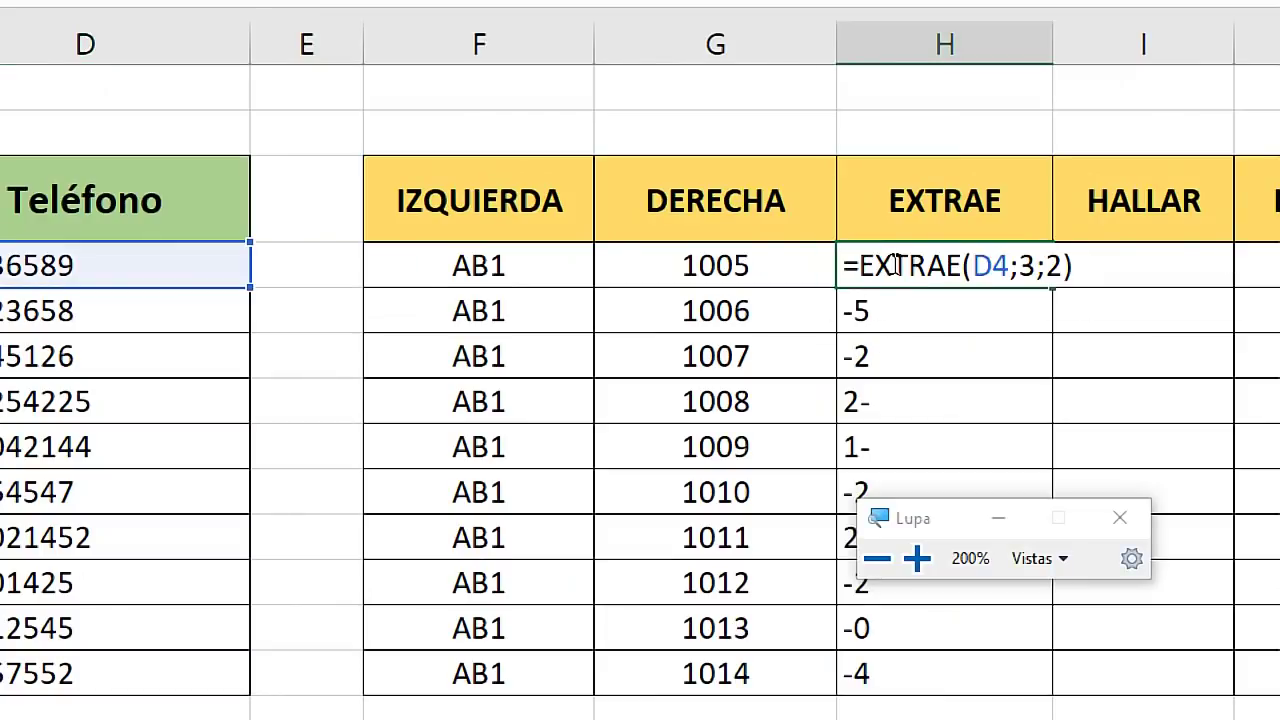
double_click(1060, 265)
type("4")
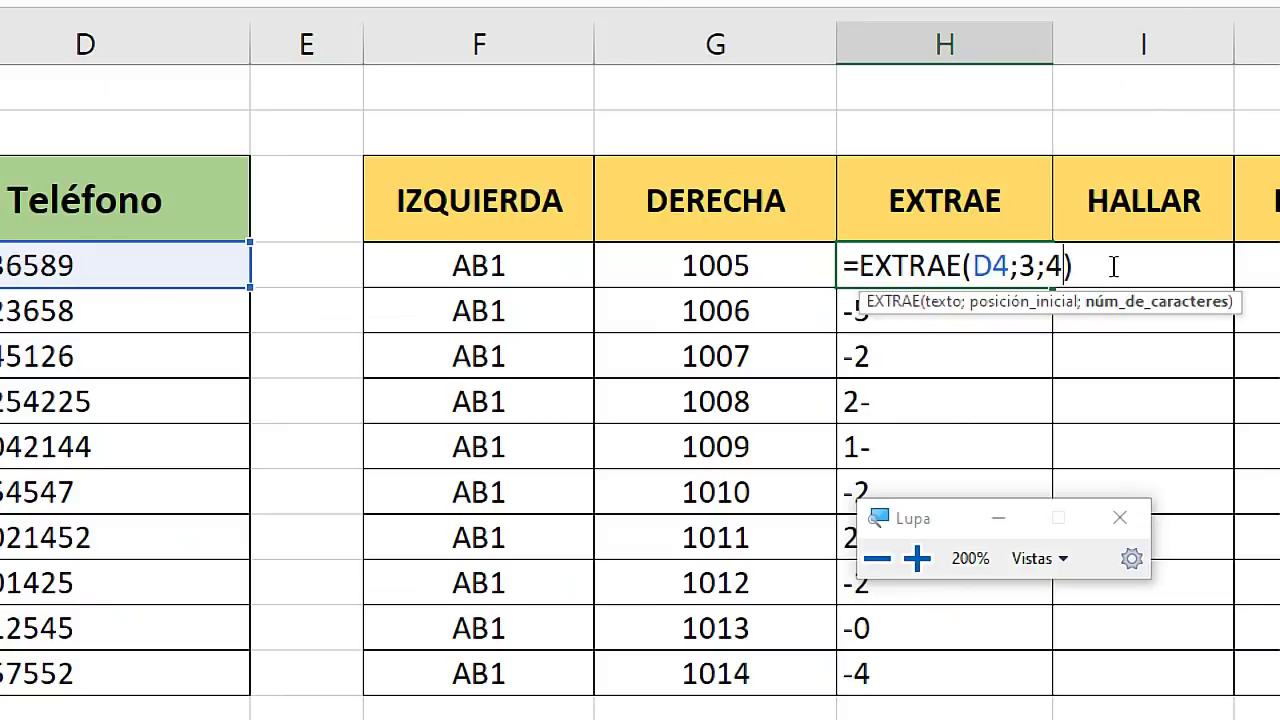
key("Return")
key("super+Escape")
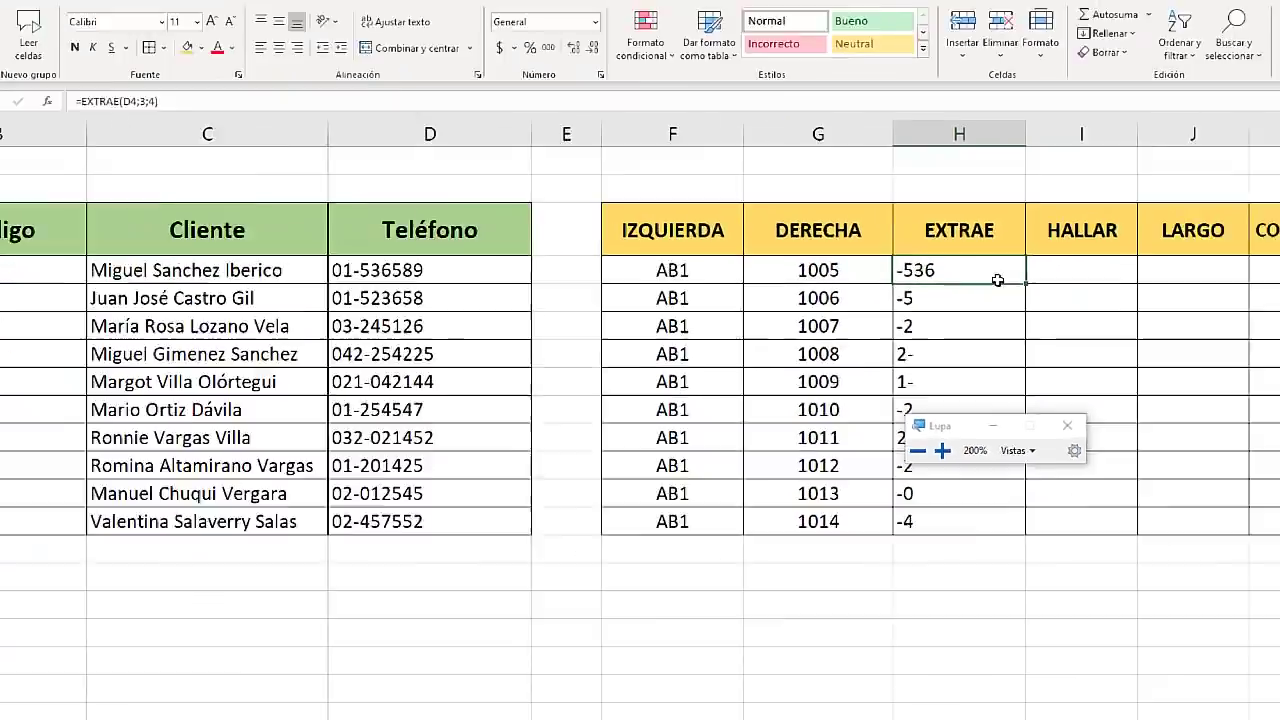
left_click_drag(870, 283, 990, 348)
left_click(890, 260)
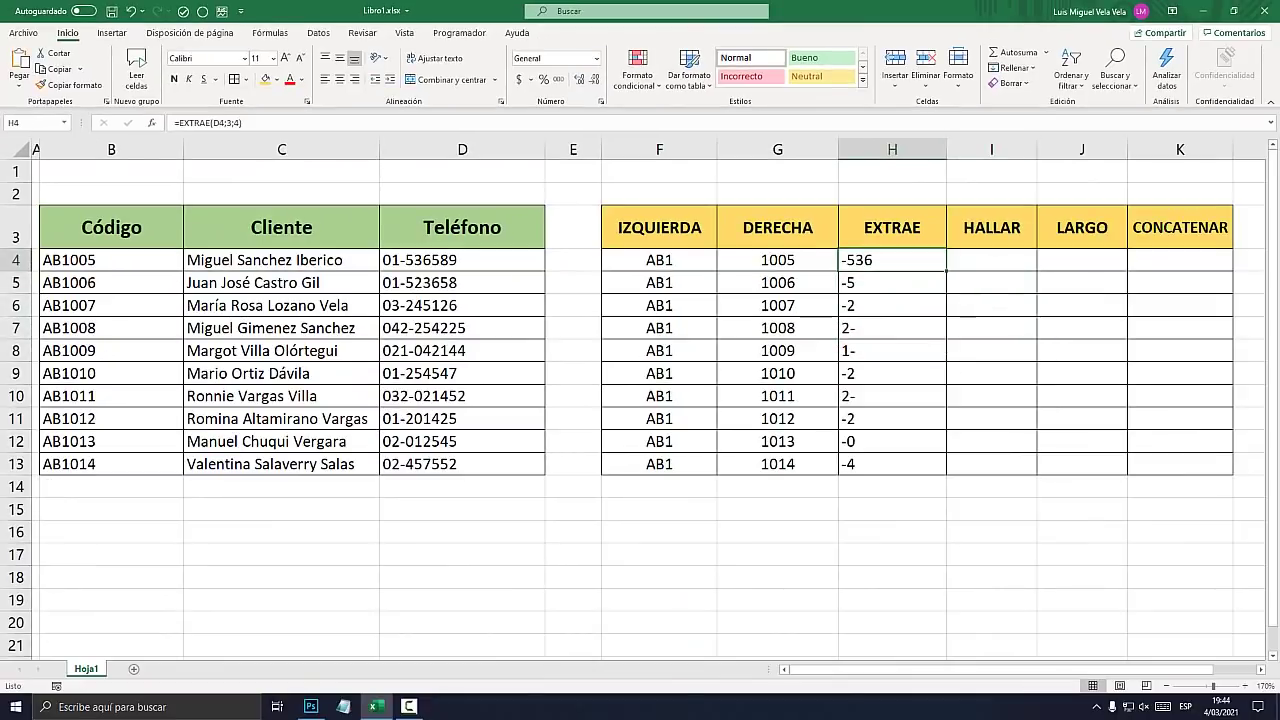
left_click_drag(945, 271, 945, 465)
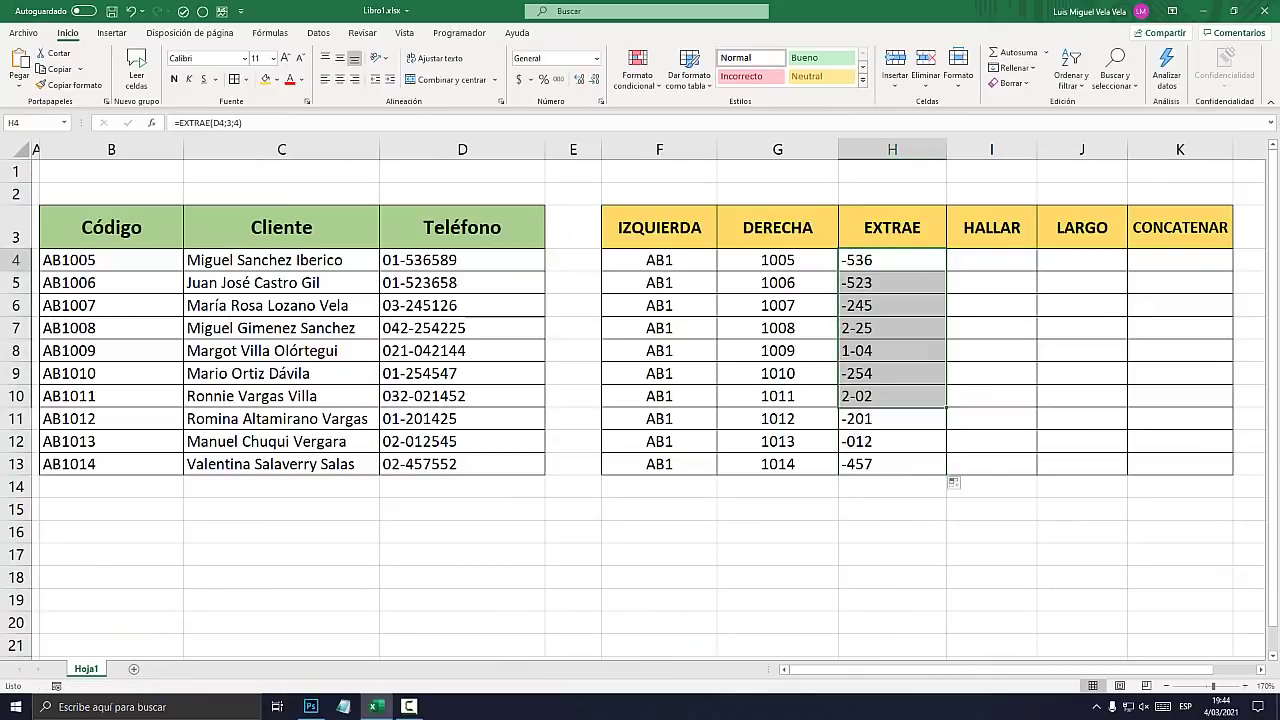
Review the final =EXTRAE(D4;3;4) formula in H4 without changing it
double_click(871, 260)
key("super+plus")
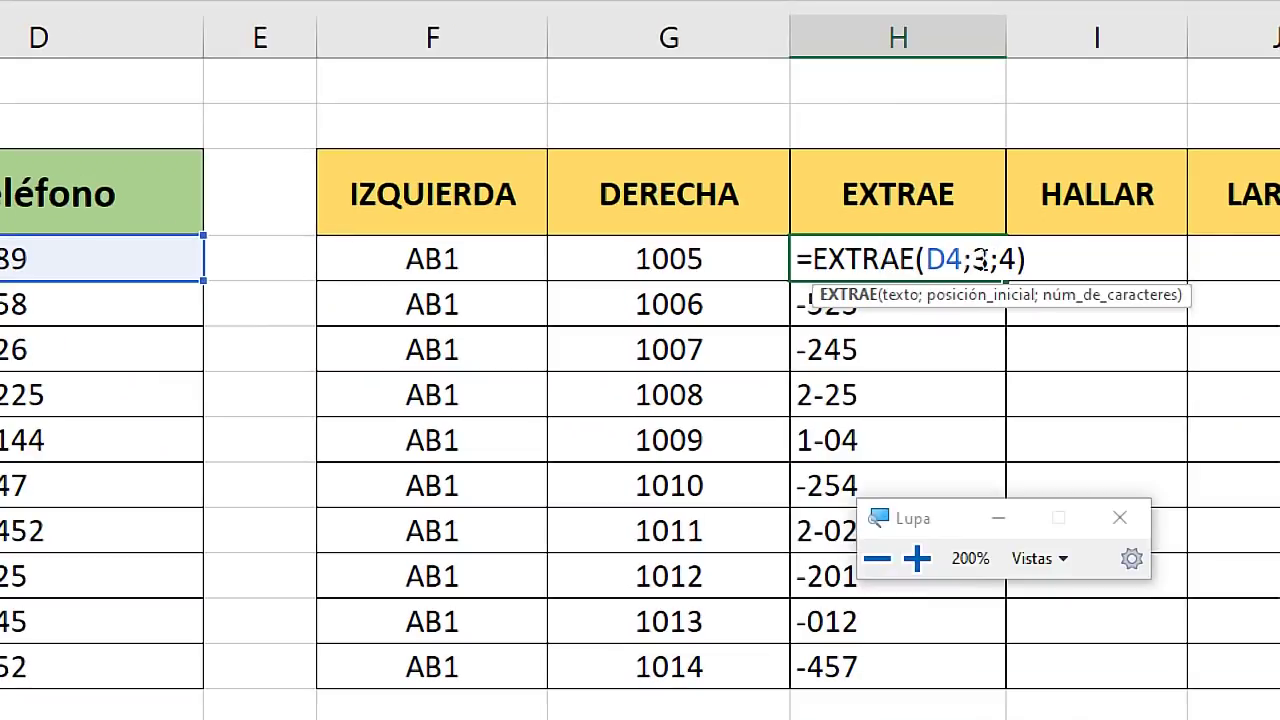
left_click(978, 260)
double_click(1005, 260)
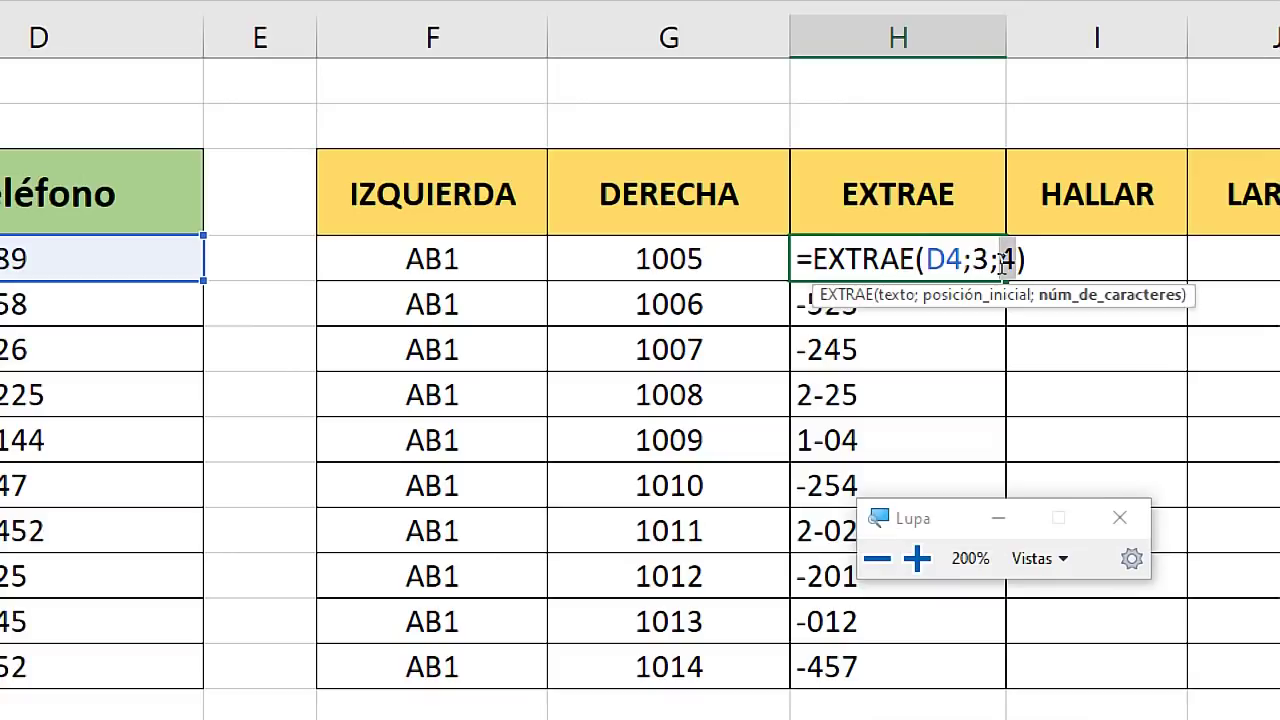
key("Tab")
key("super+Escape")
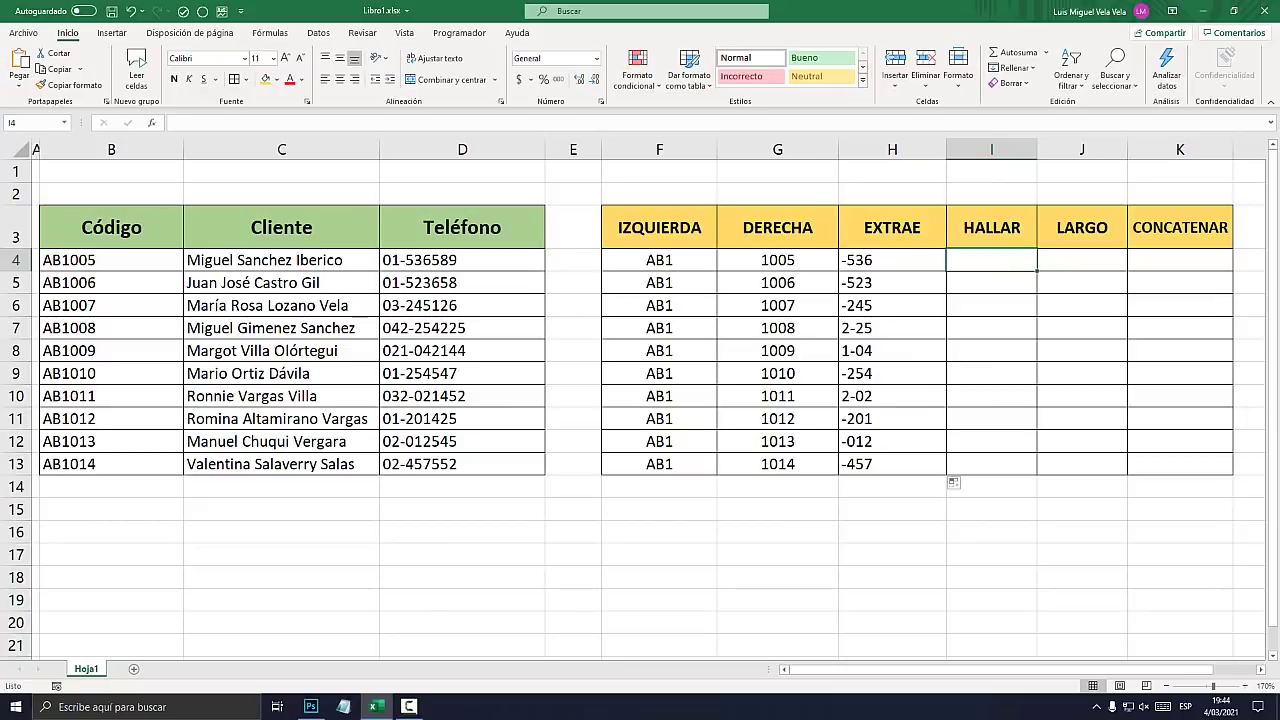
Enter =HALLAR("-";D4;1) in I4 to locate the dash in the first phone number, returning 3
type("=")
key("Escape")
type("=")
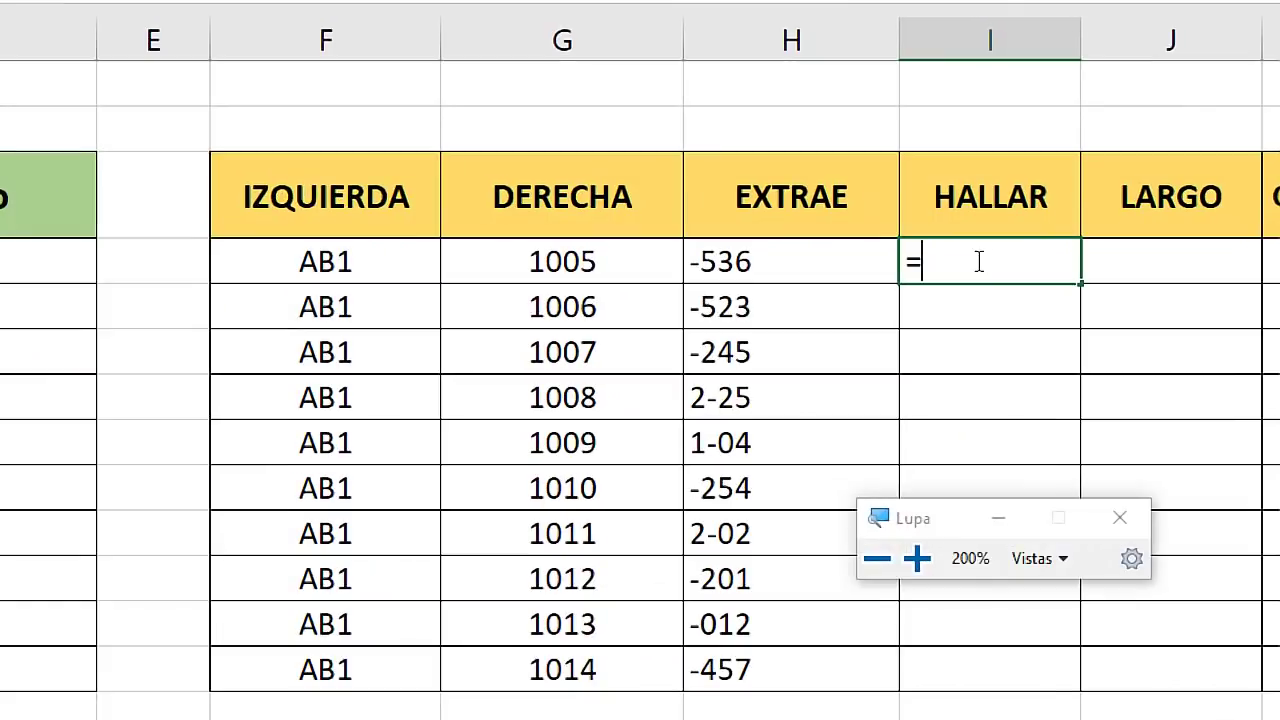
type("HAL")
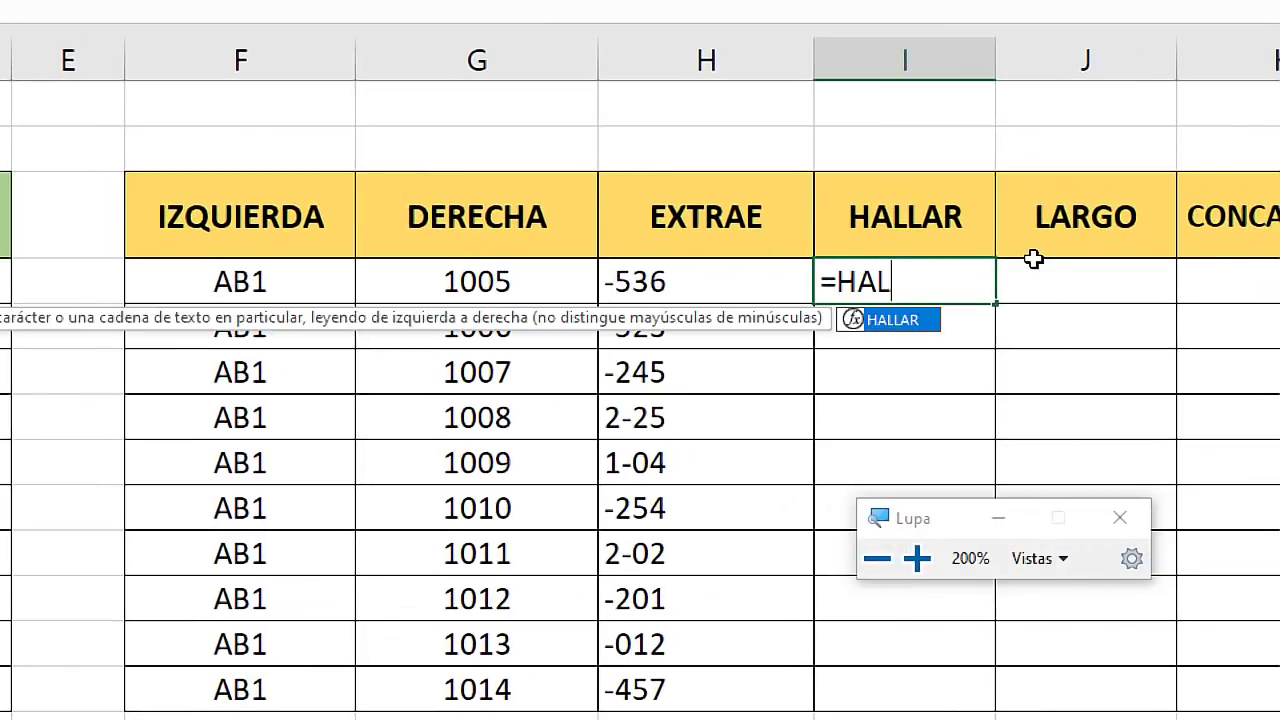
type("LAR(\"-")
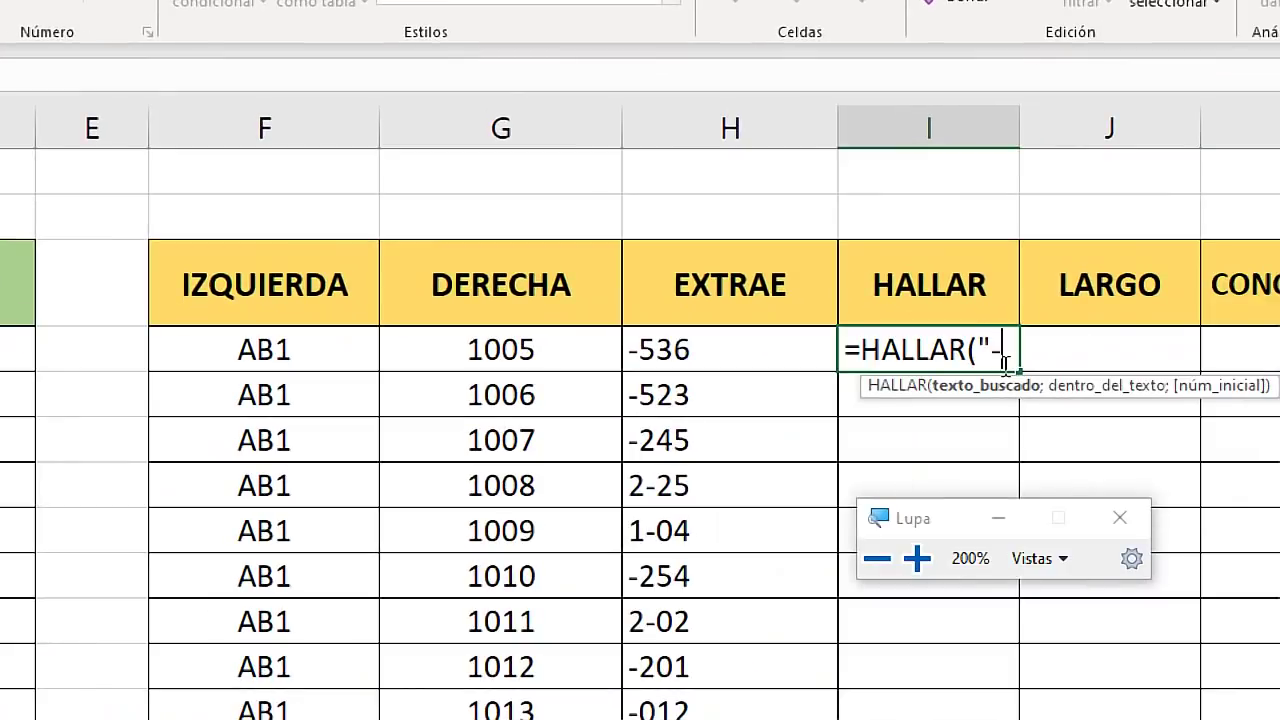
type("\"")
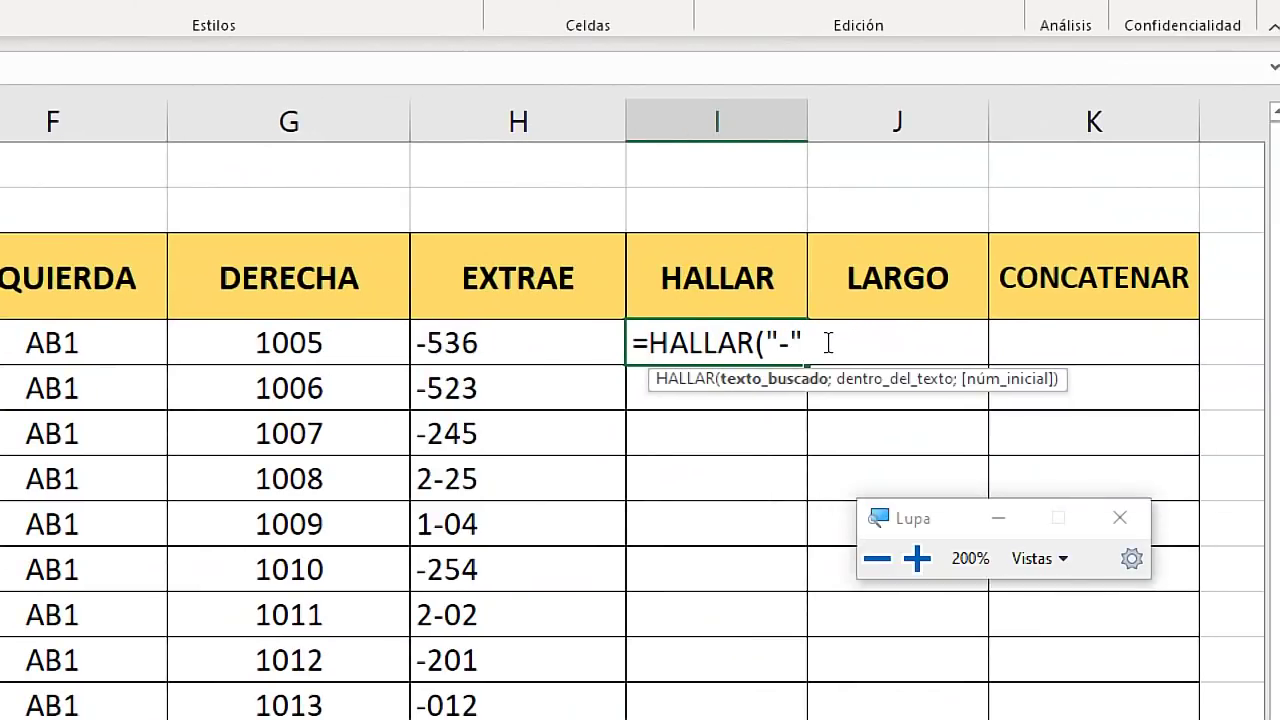
type(";")
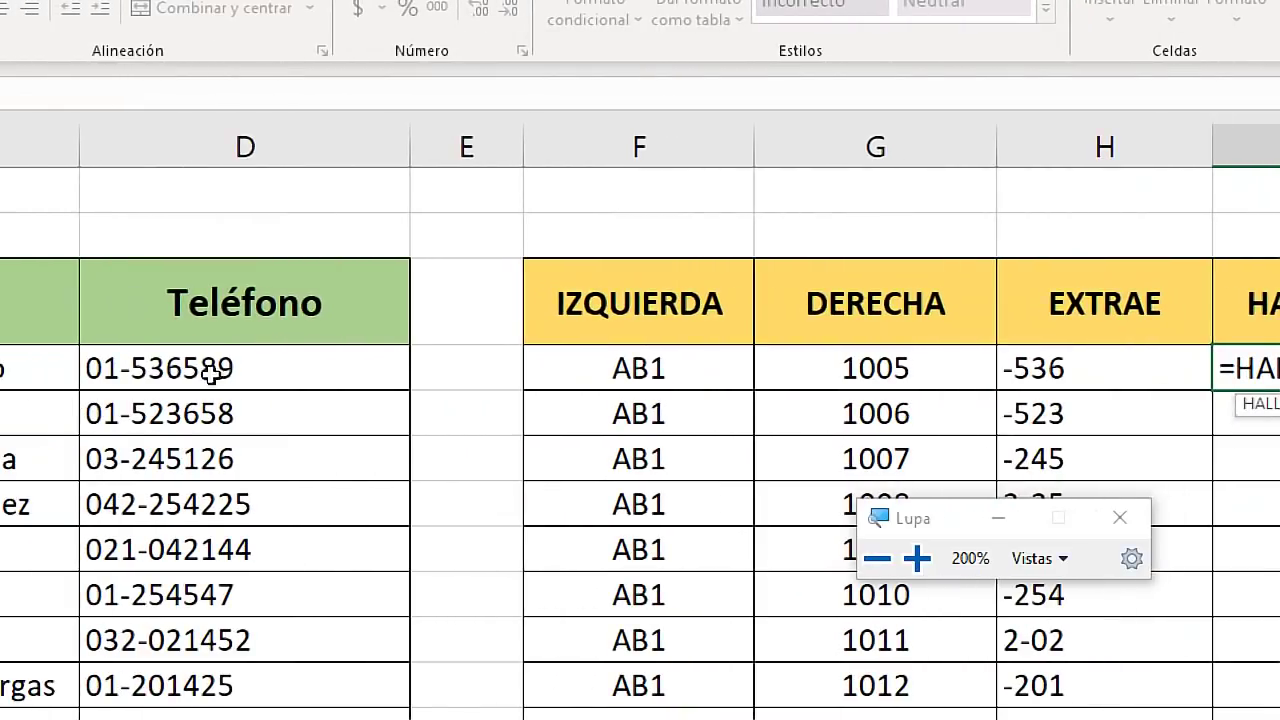
left_click(211, 374)
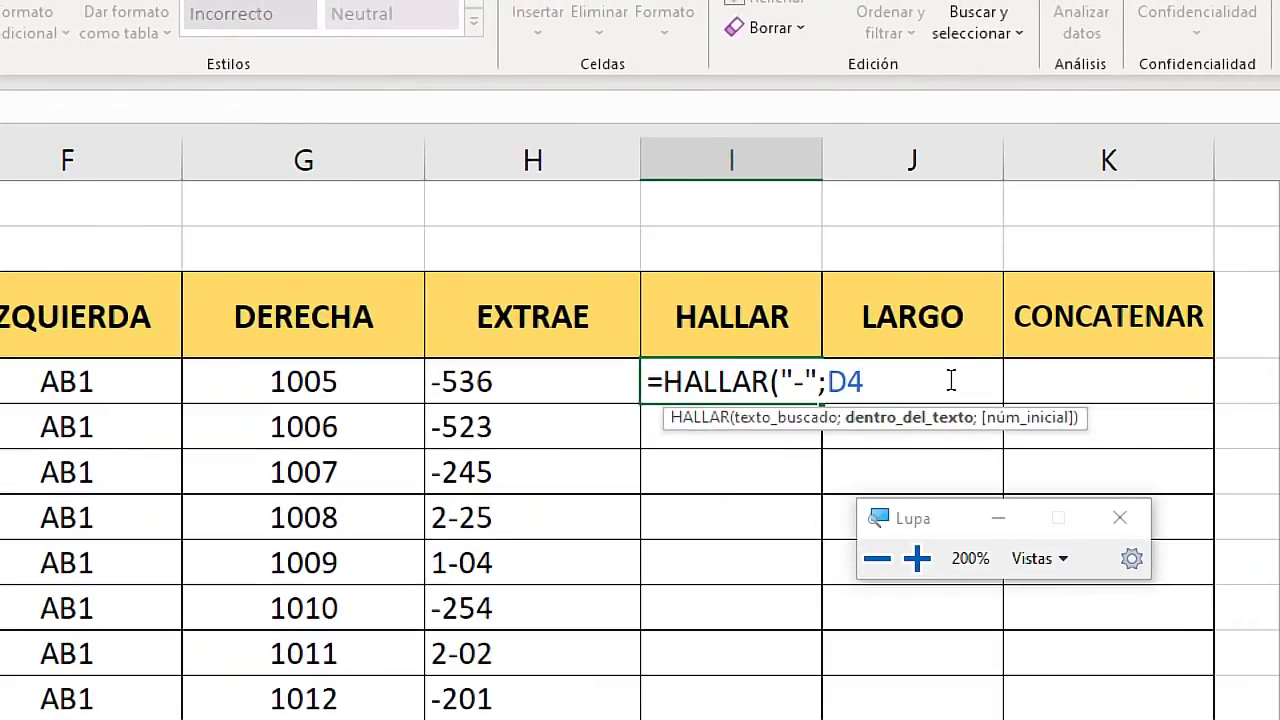
type(";1")
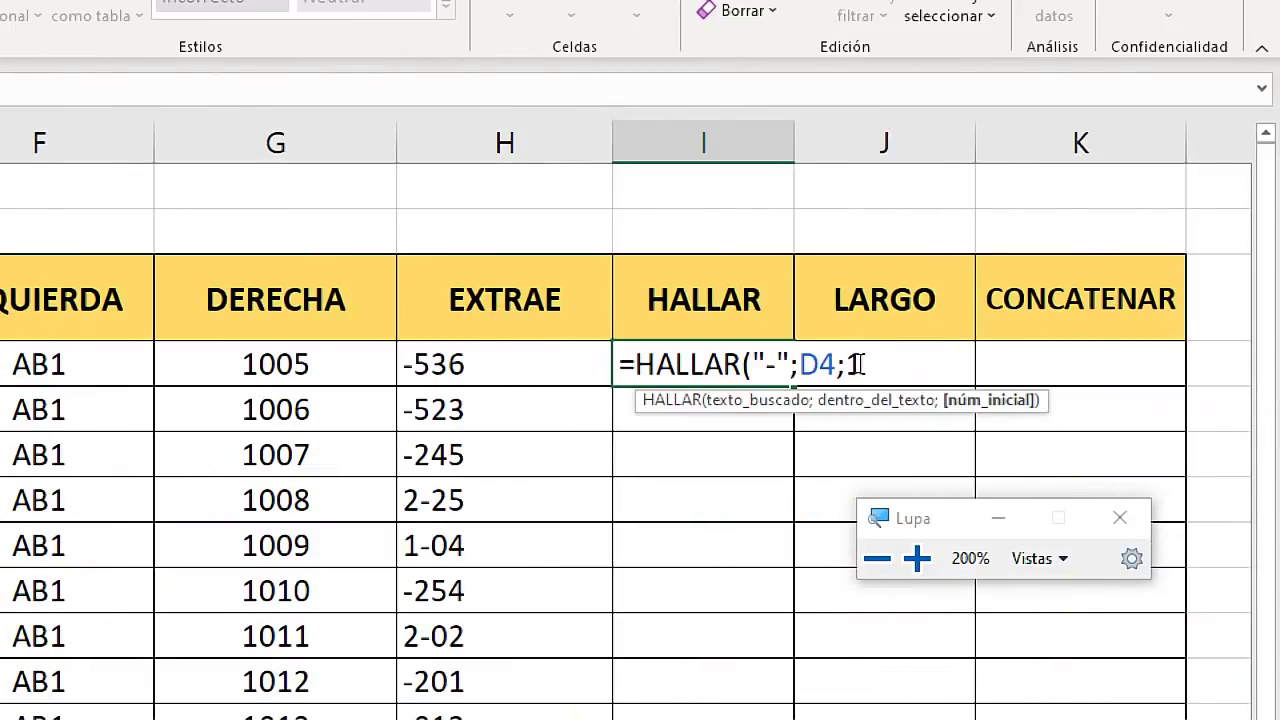
double_click(852, 365)
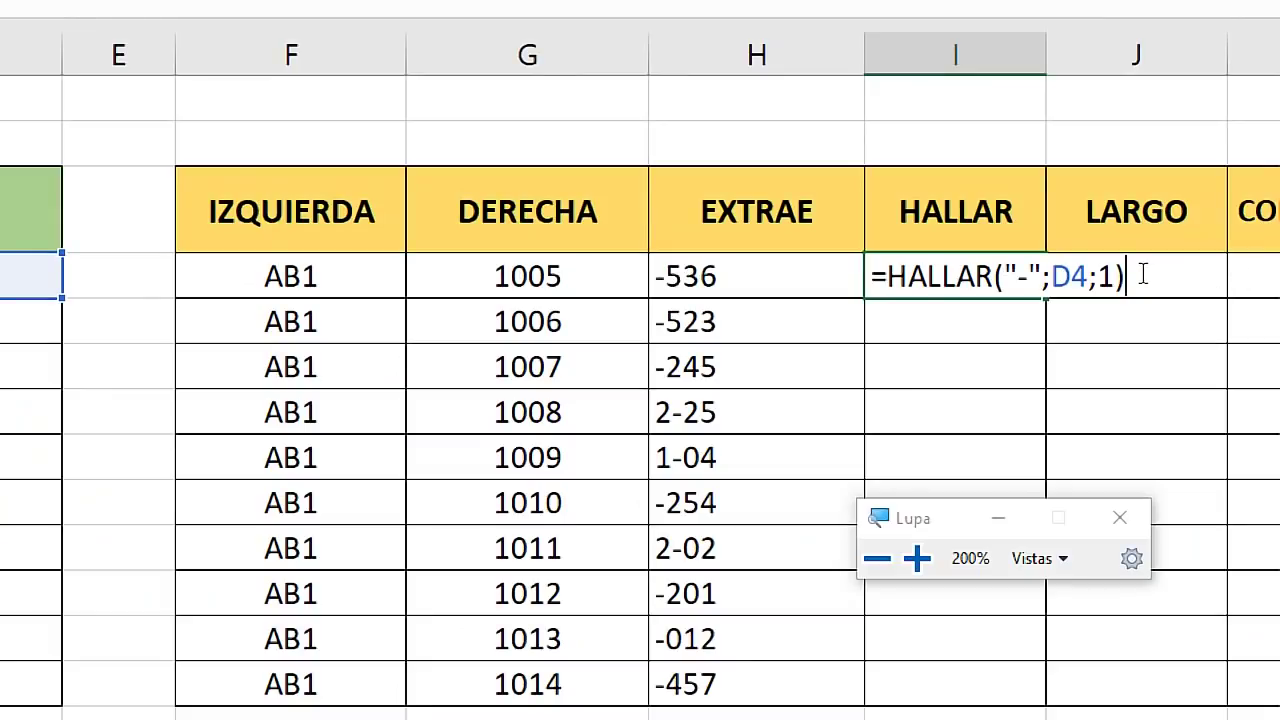
key("Return")
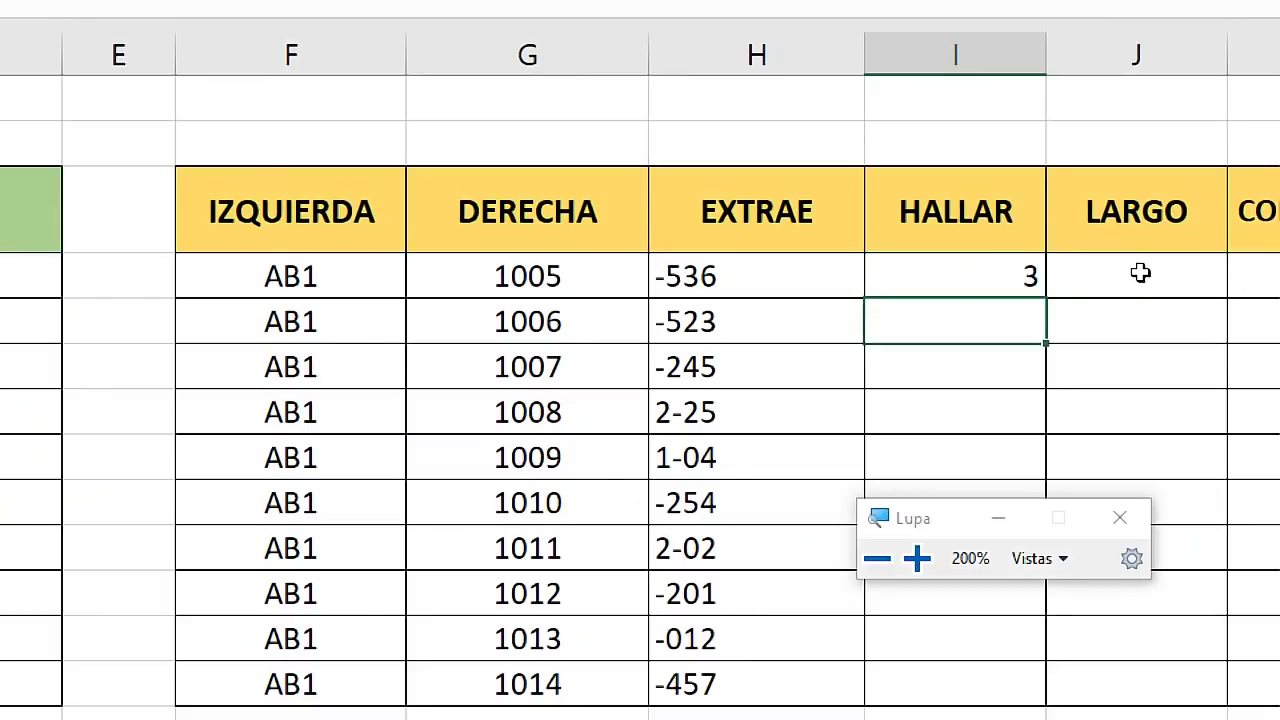
key("super+Escape")
key("Up")
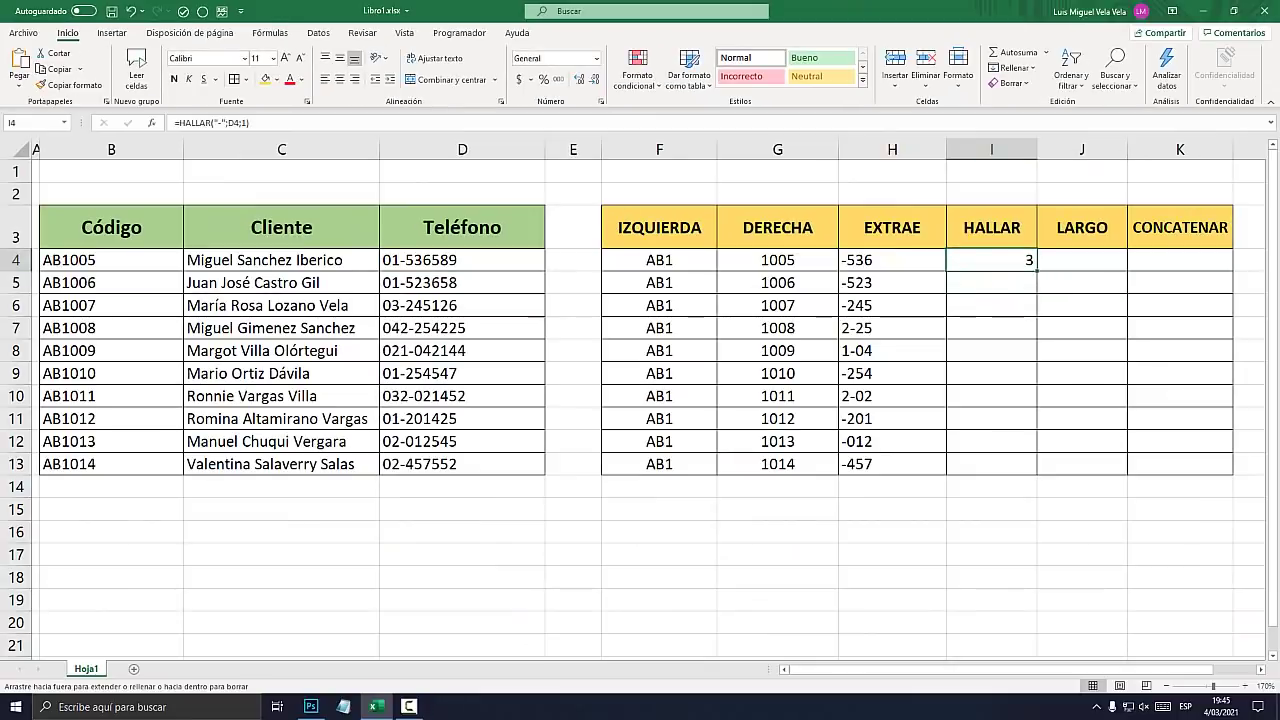
left_click_drag(1037, 271, 1037, 472)
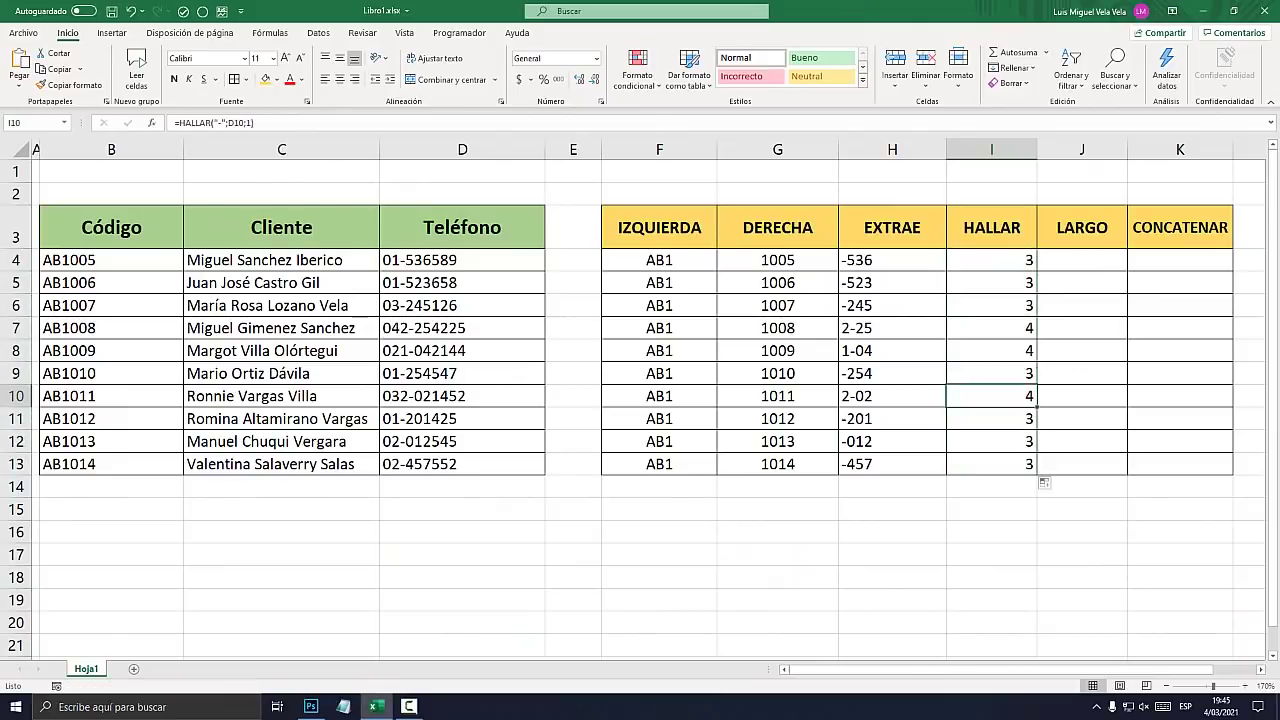
left_click(991, 350)
key("super+plus")
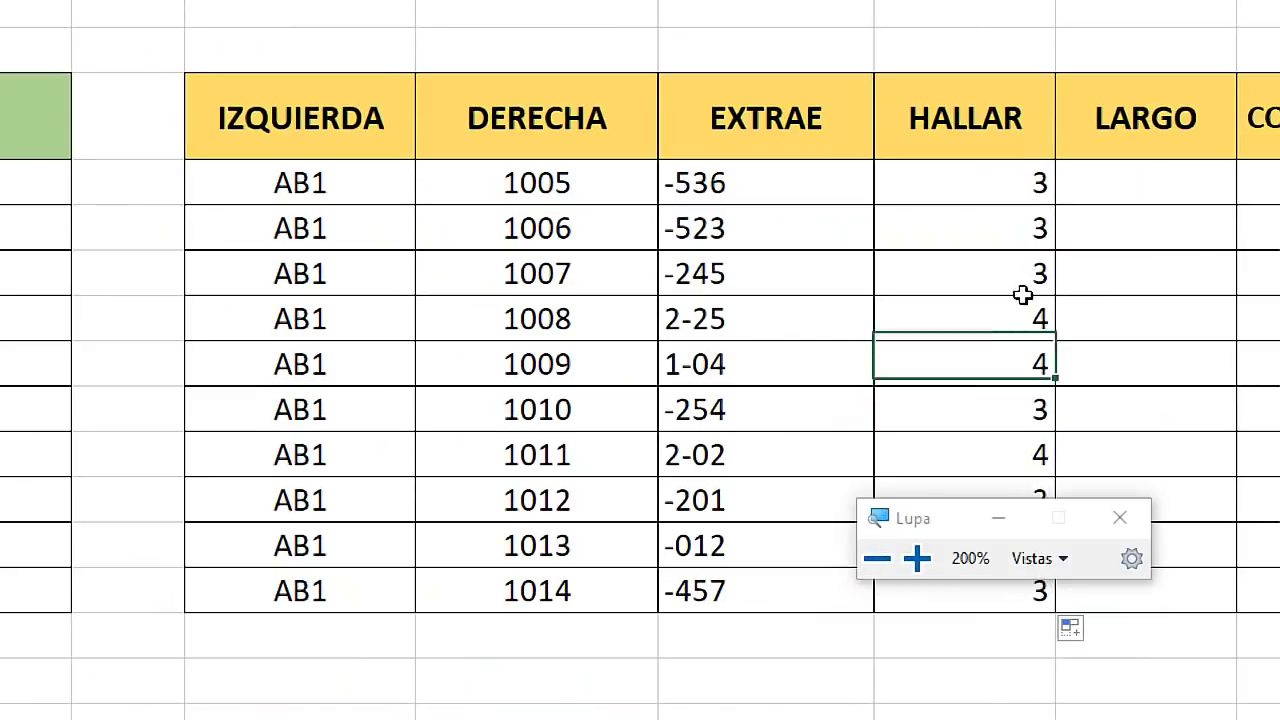
left_click(1021, 327)
left_click(285, 297)
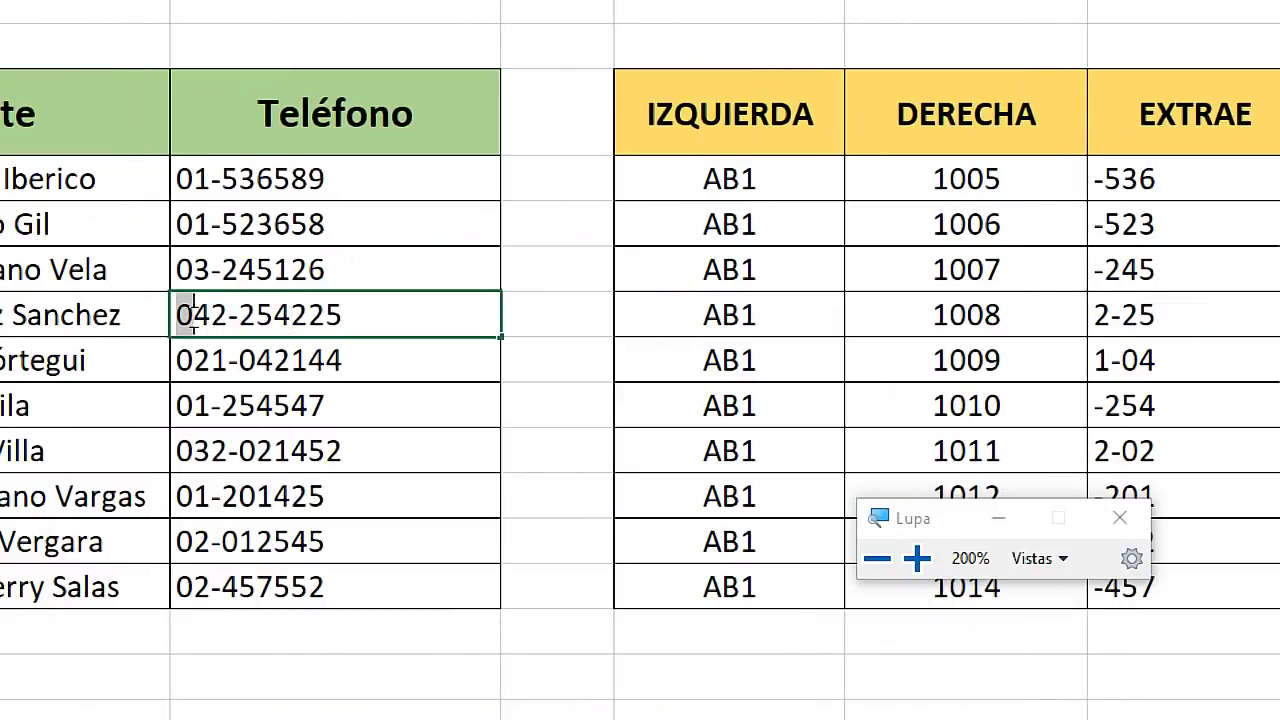
left_click_drag(178, 315, 228, 318)
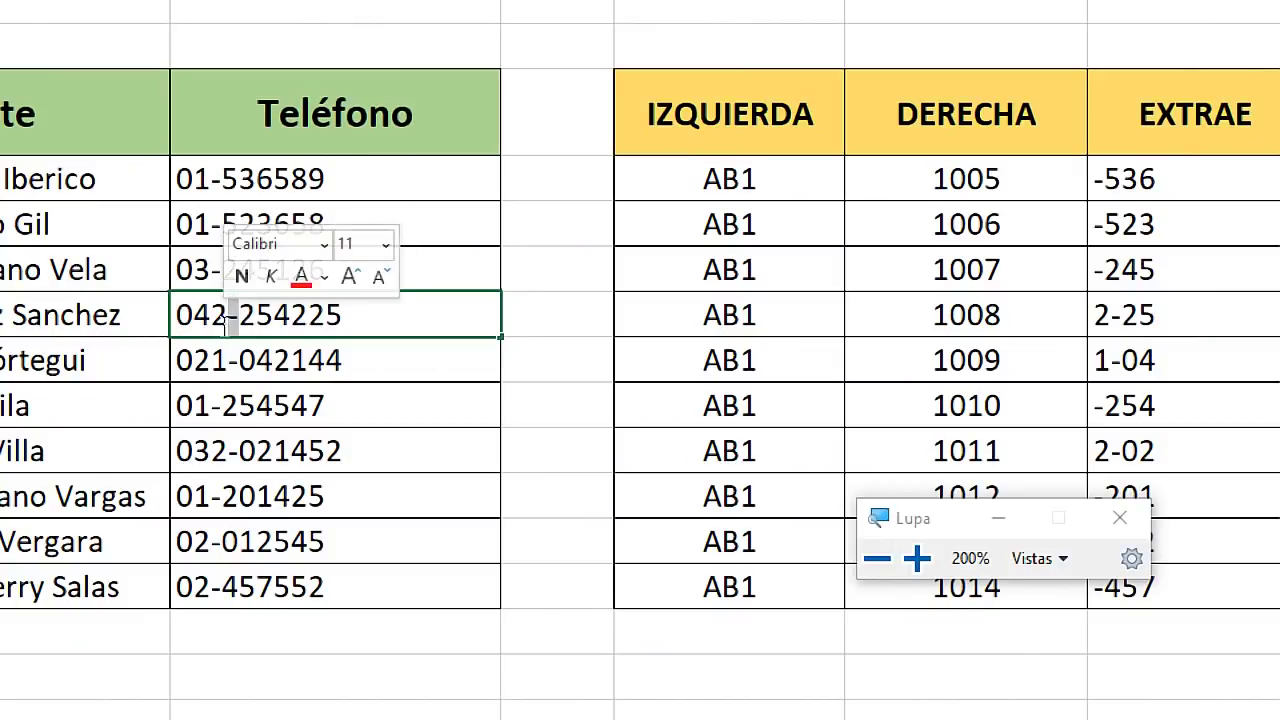
left_click(178, 315)
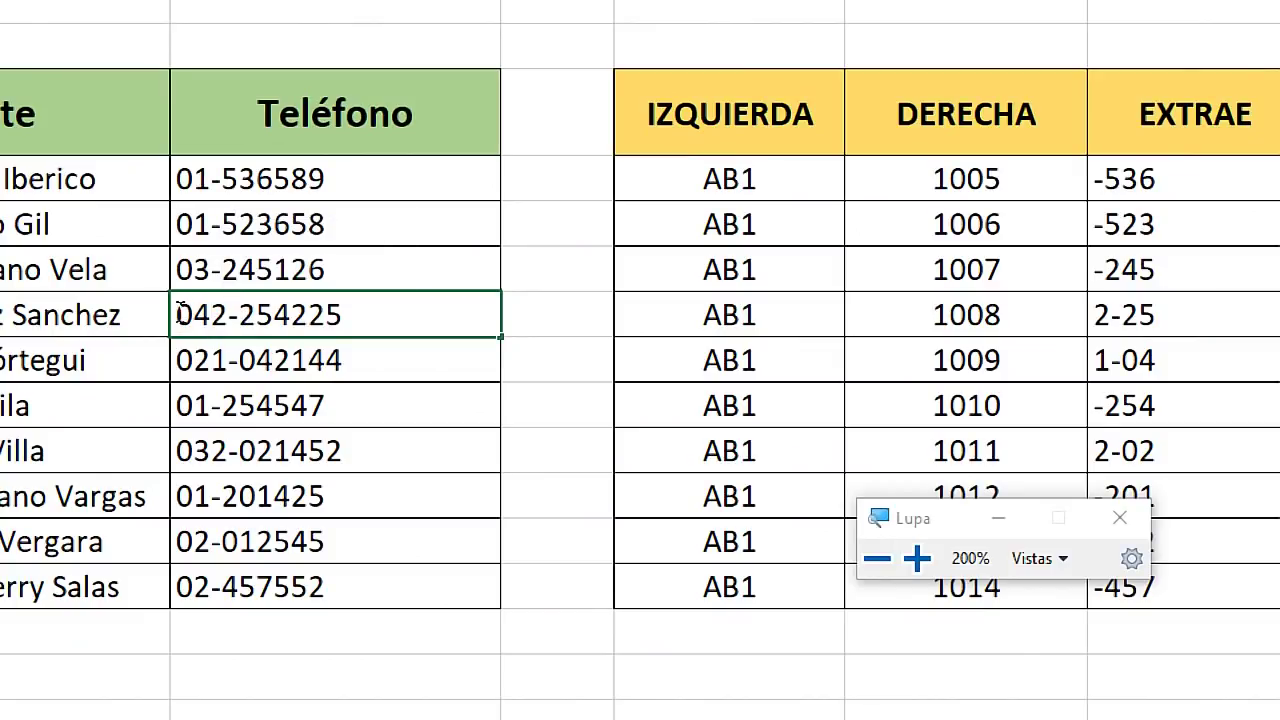
left_click_drag(178, 315, 234, 312)
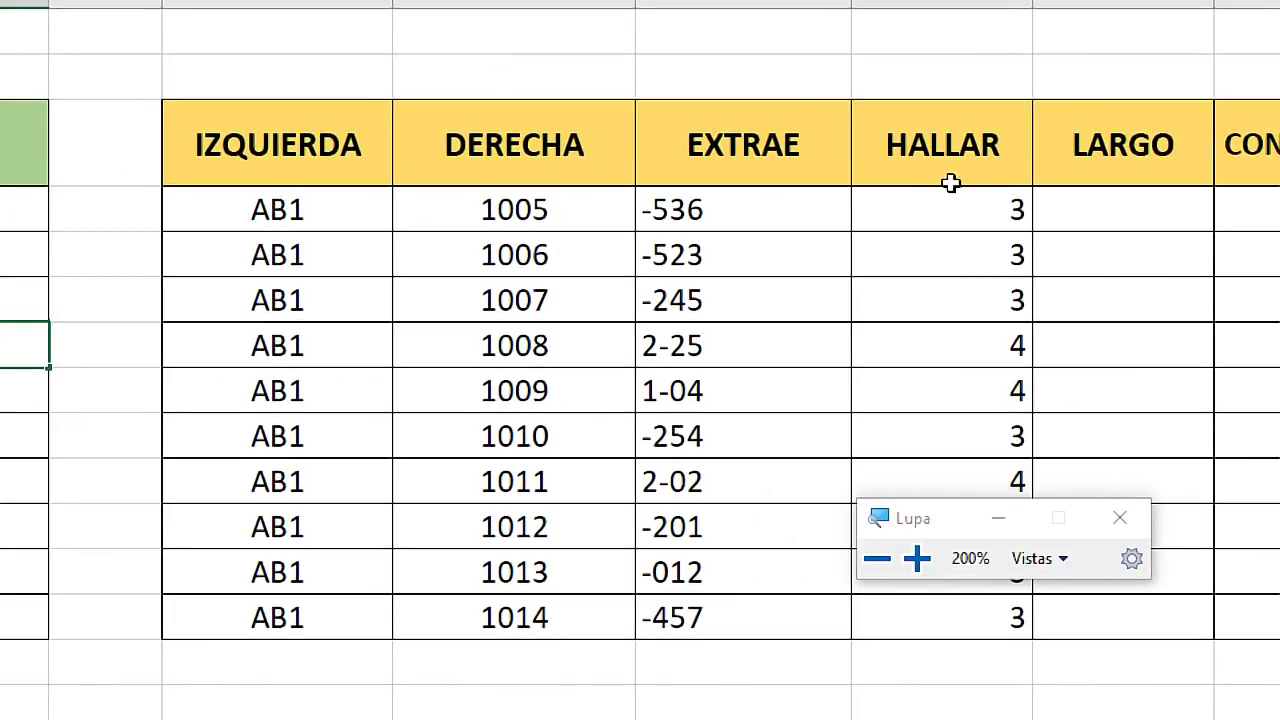
left_click(950, 208)
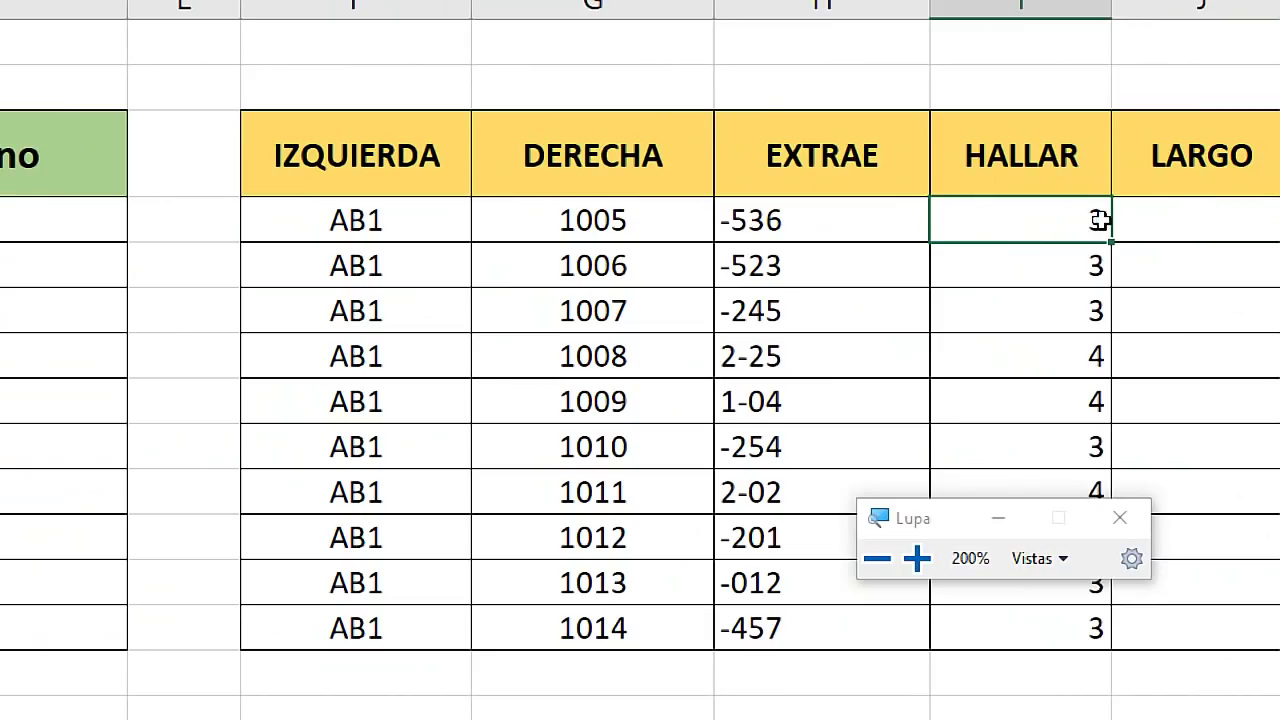
left_click(430, 220)
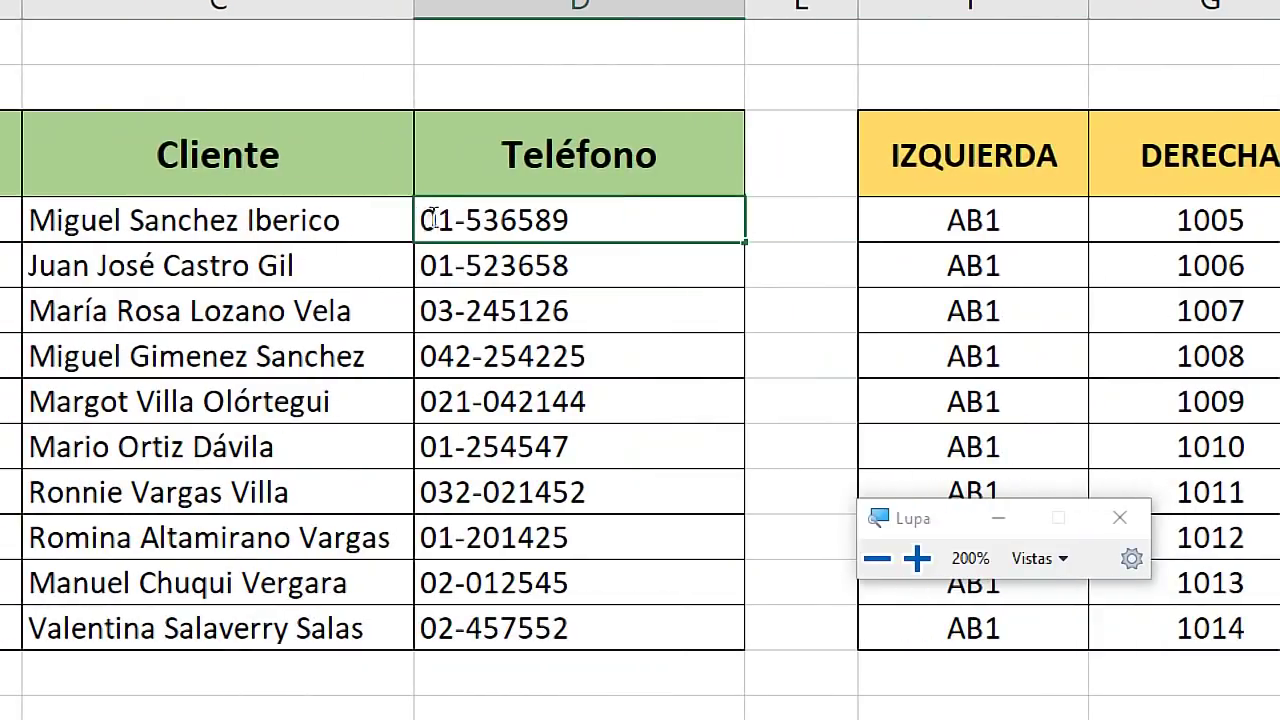
left_click_drag(430, 220, 464, 220)
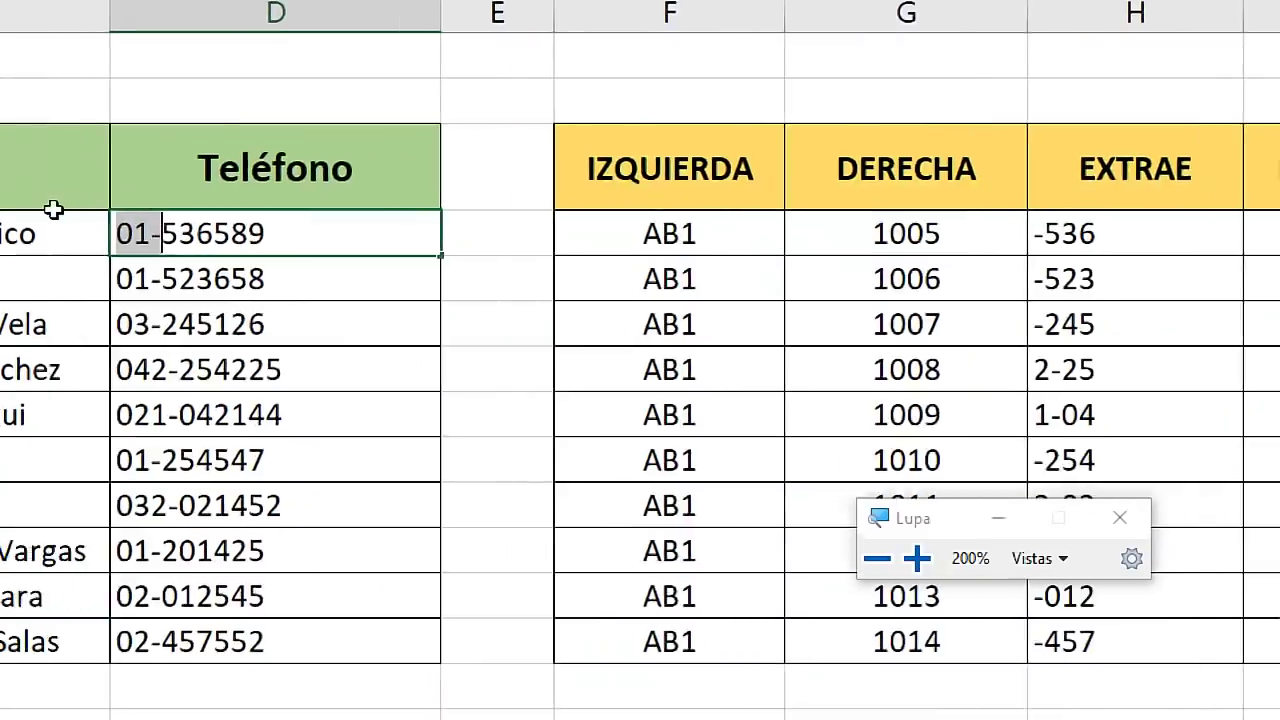
key("Left")
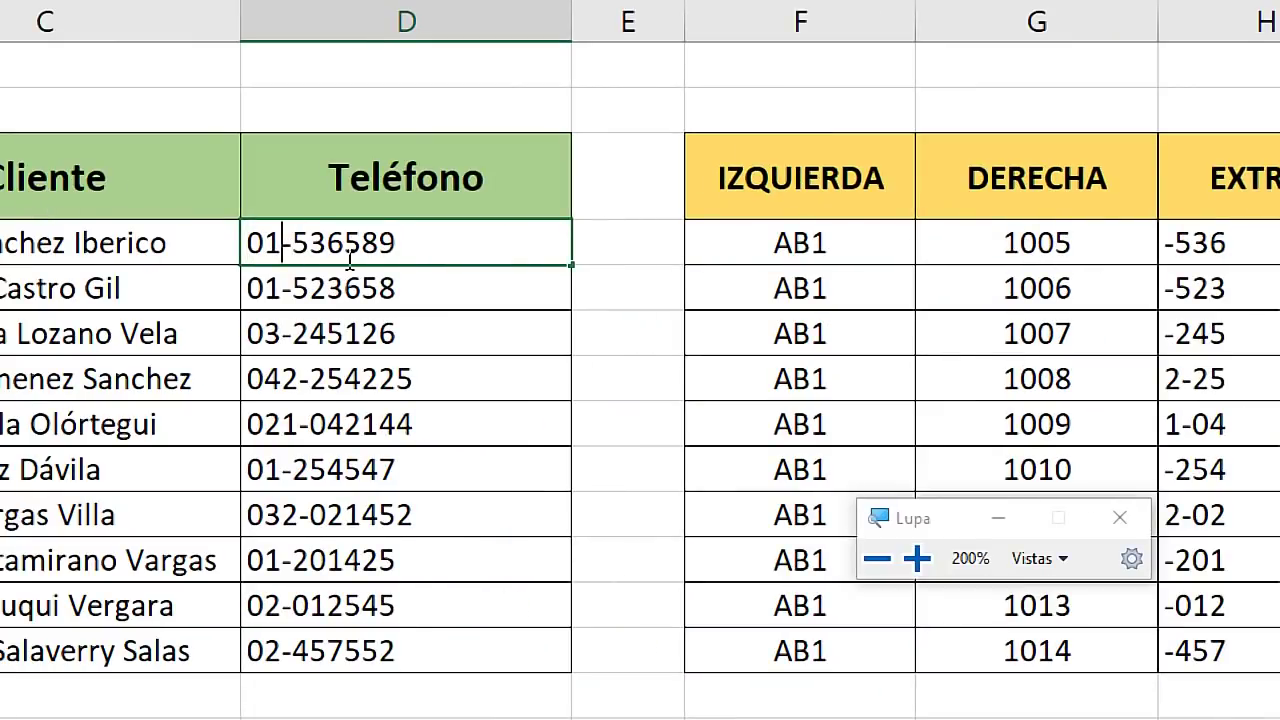
type("2536")
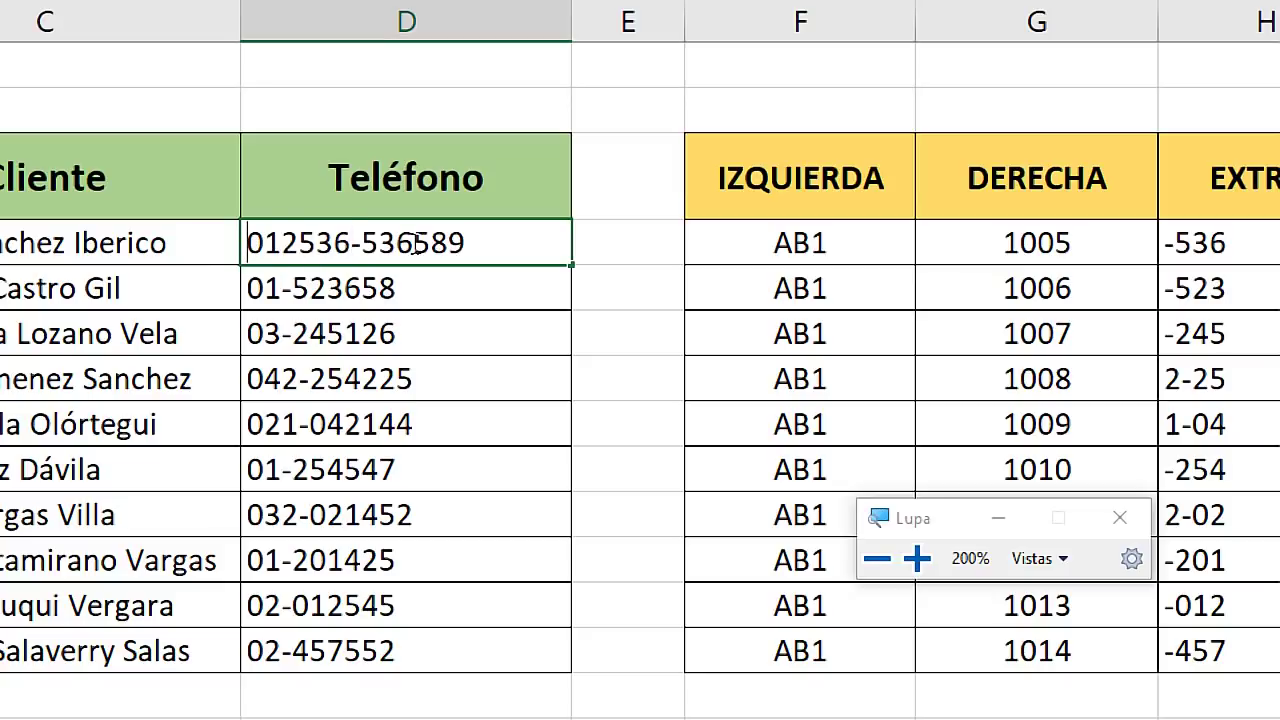
key("shift+Right")
key("shift+Right")
key("shift+End")
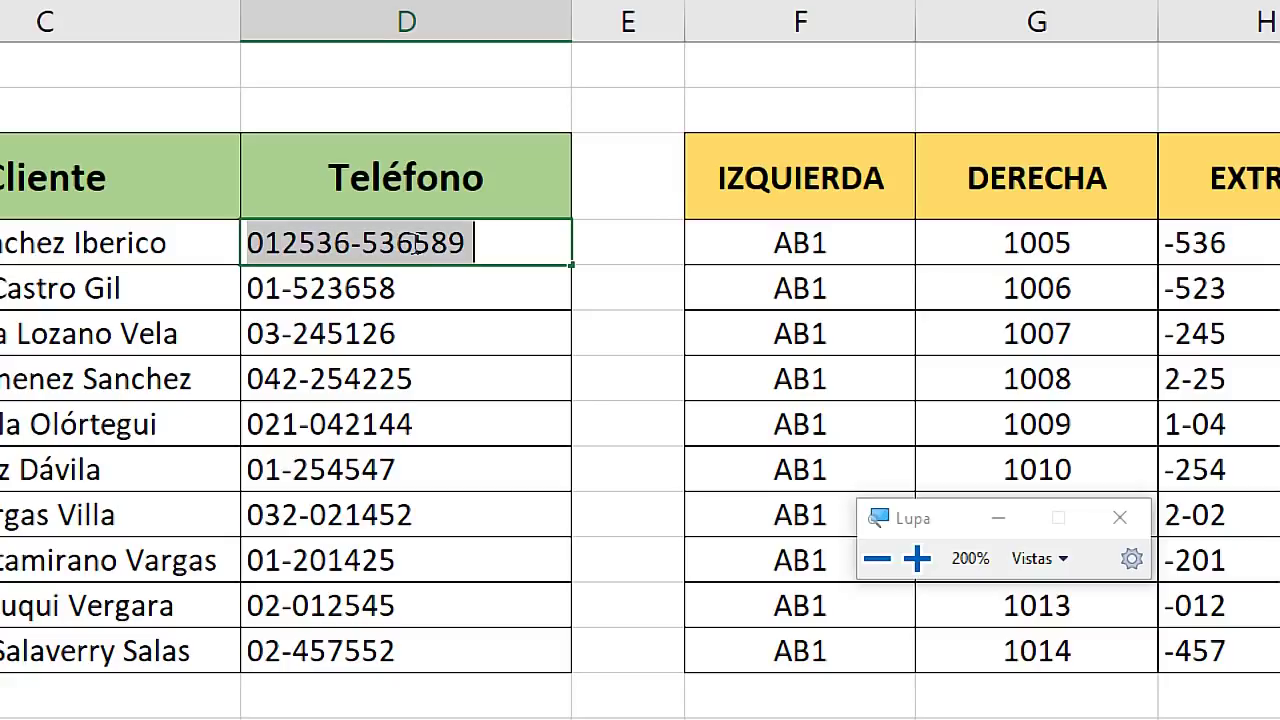
left_click(250, 258)
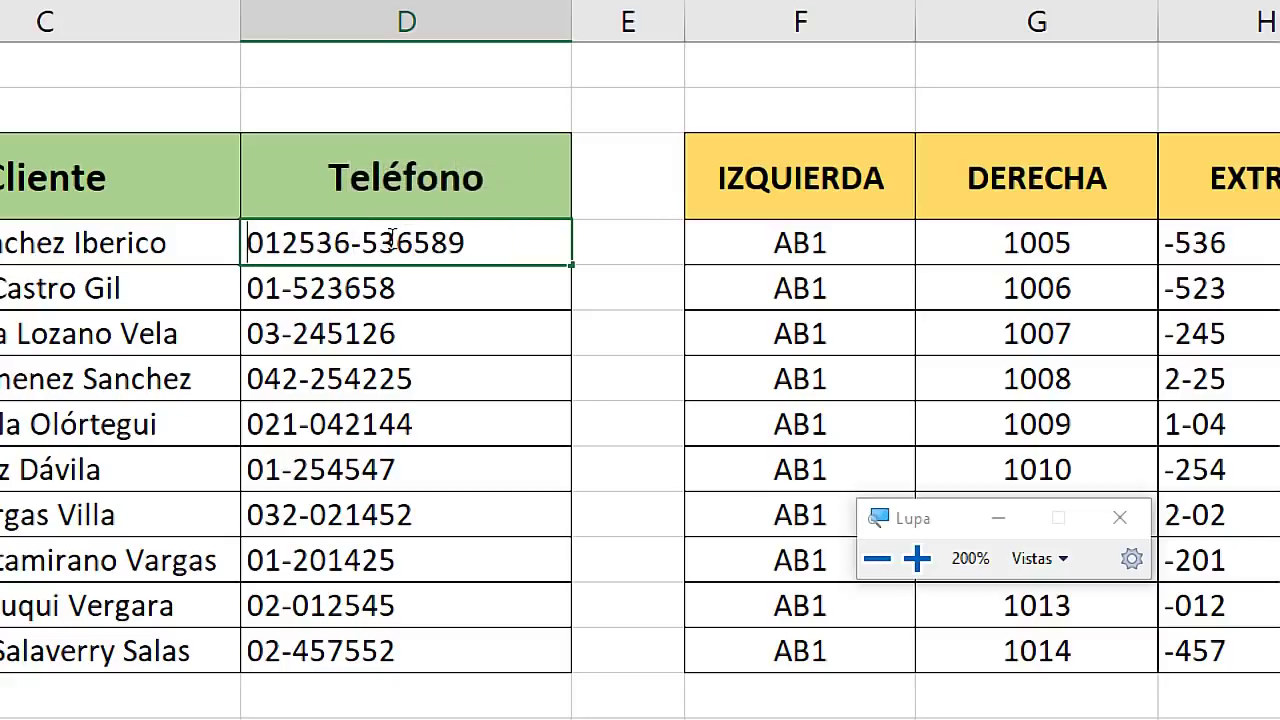
key("shift+Right")
key("shift+Right")
key("shift+Right")
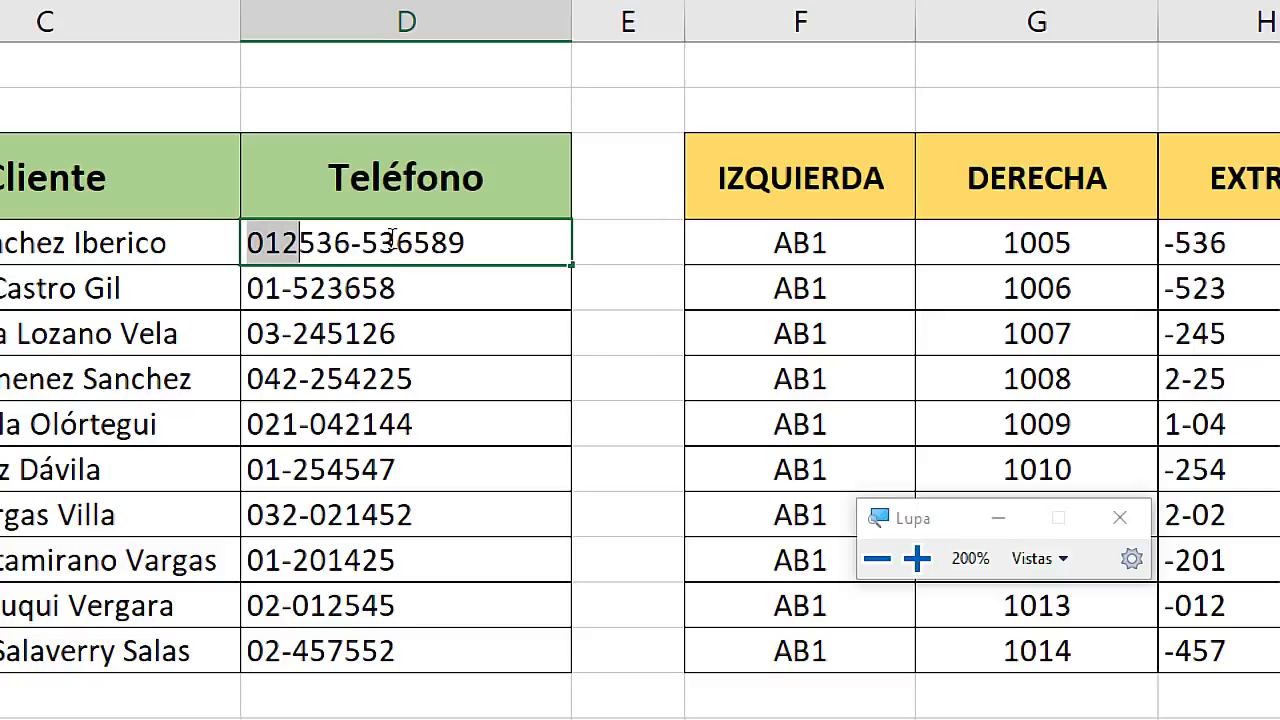
key("shift+Right")
key("shift+Right")
key("shift+Right")
key("shift+Right")
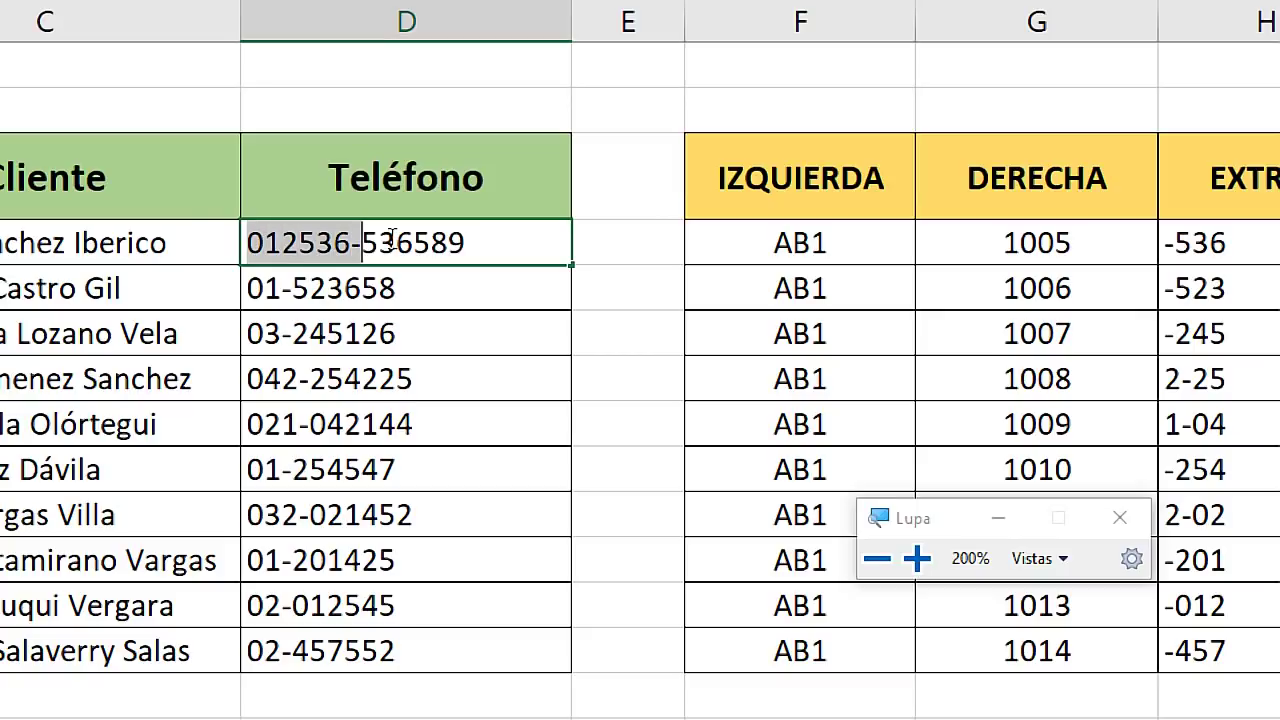
key("super+Escape")
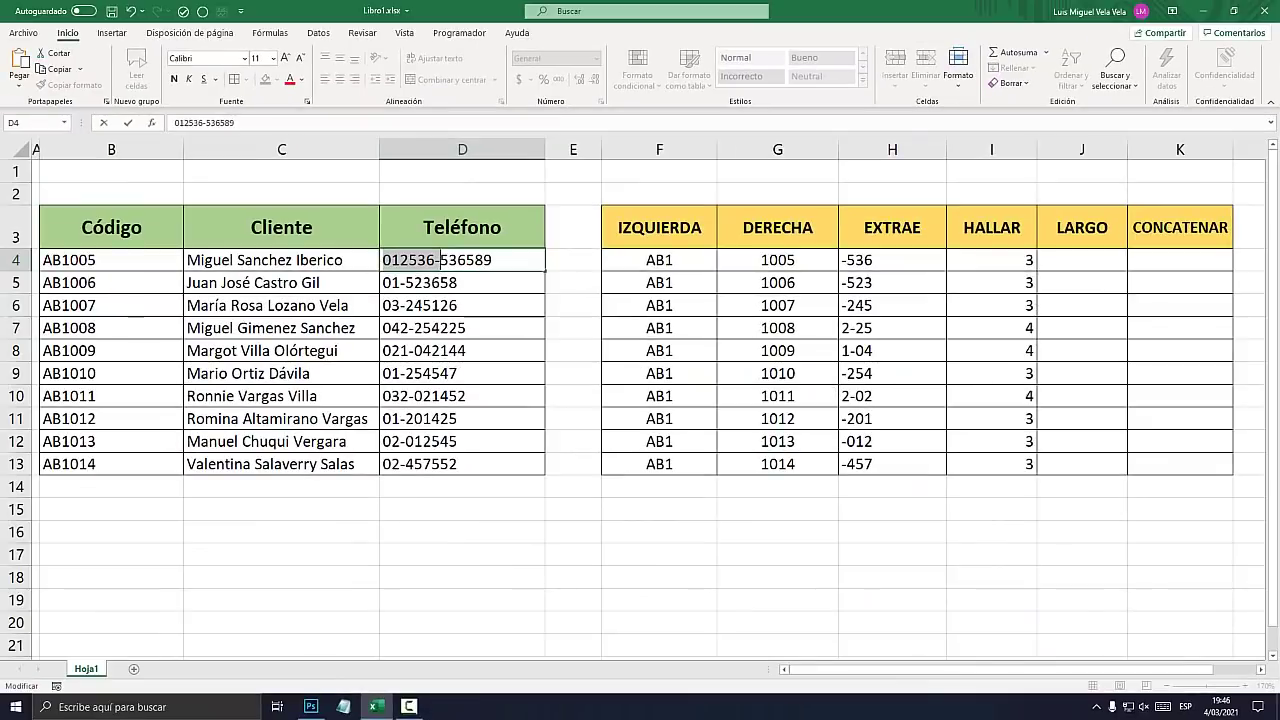
key("Return")
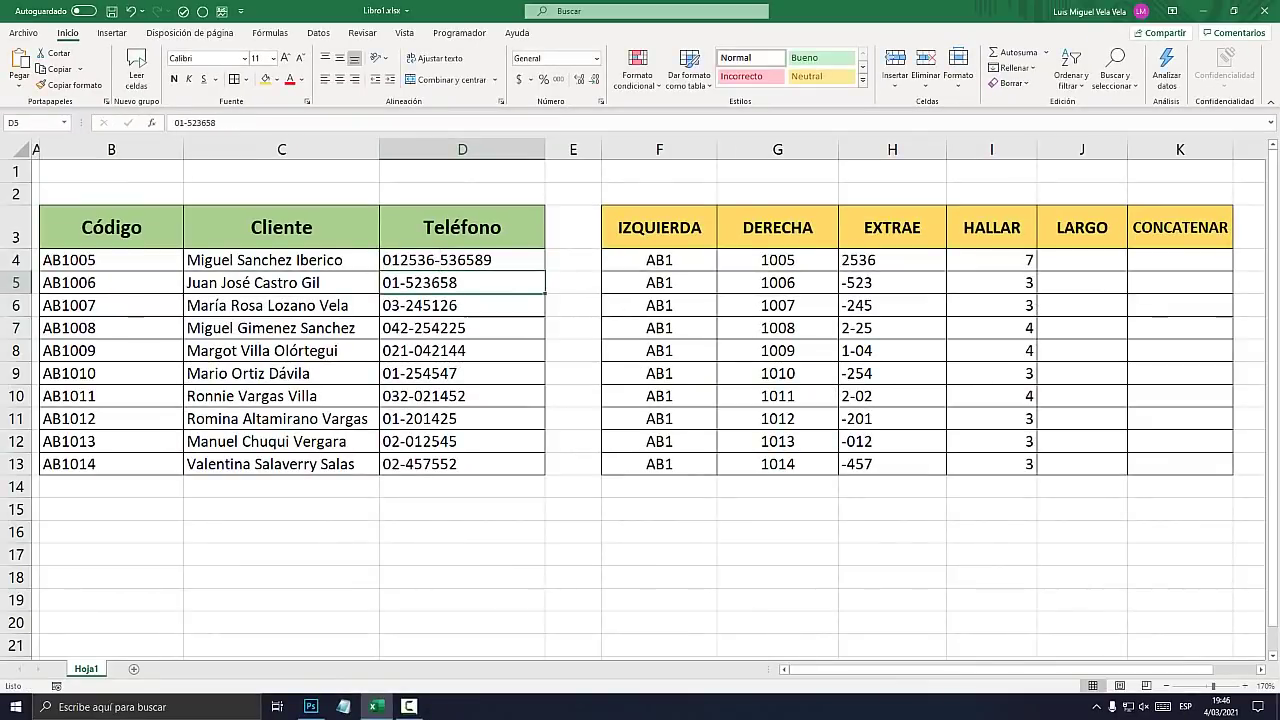
left_click(991, 260)
key("super+plus")
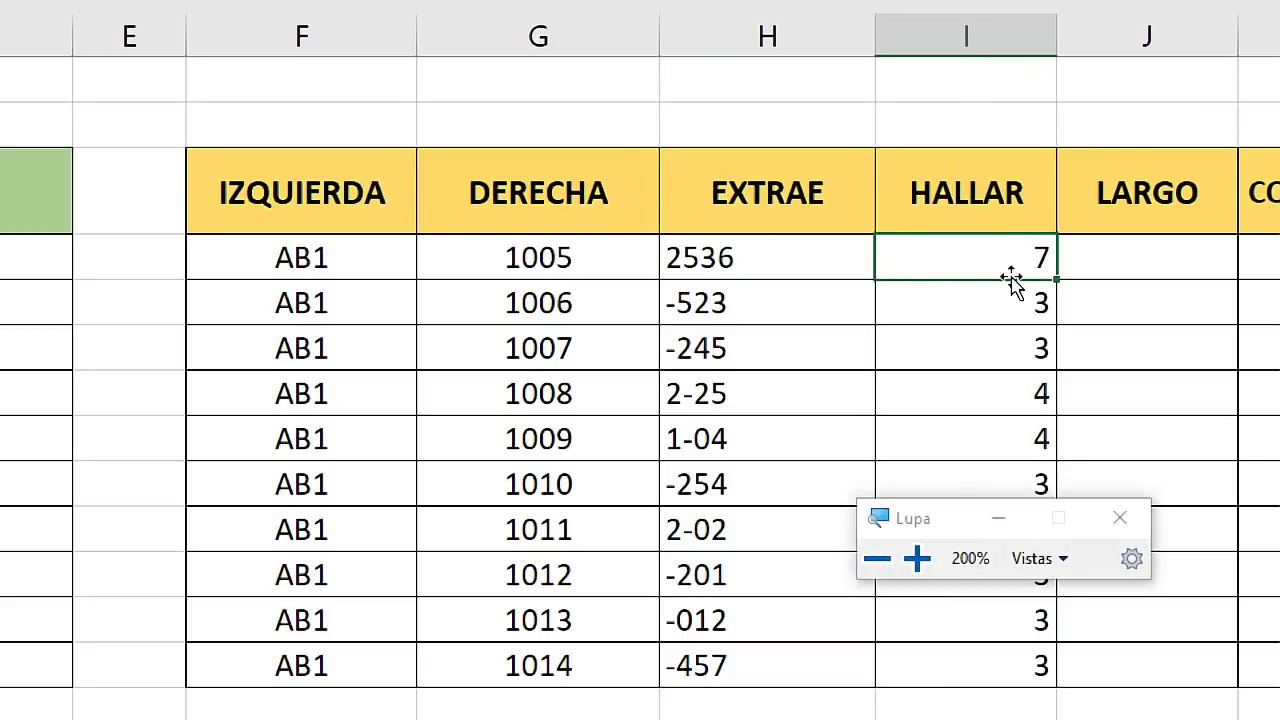
left_click(980, 33)
key("super+Escape")
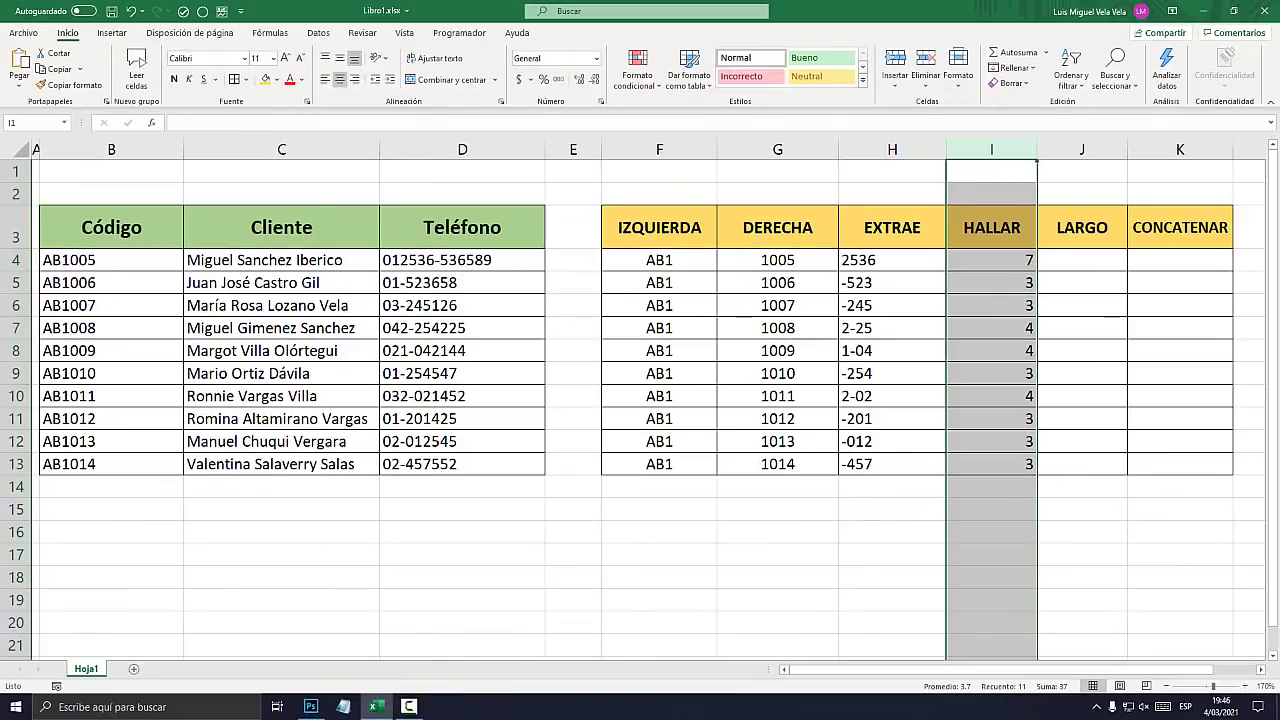
left_click(991, 260)
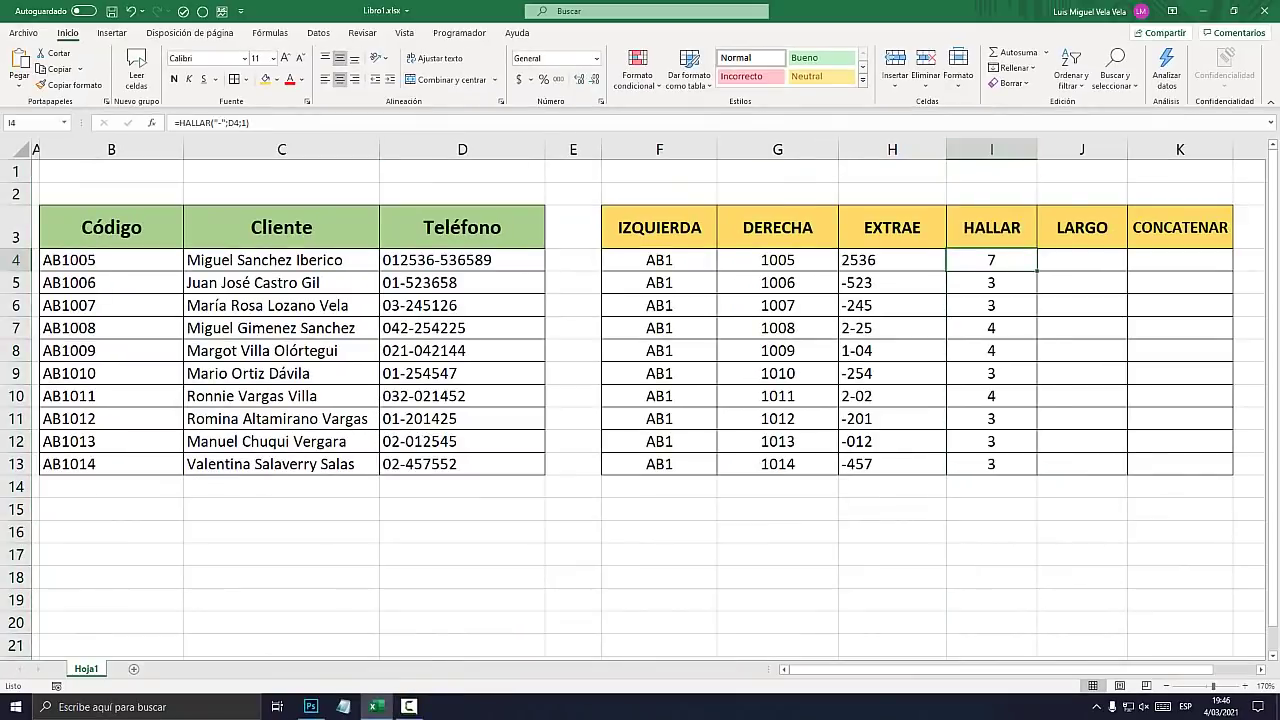
key("Left")
key("Left")
key("Left")
key("Left")
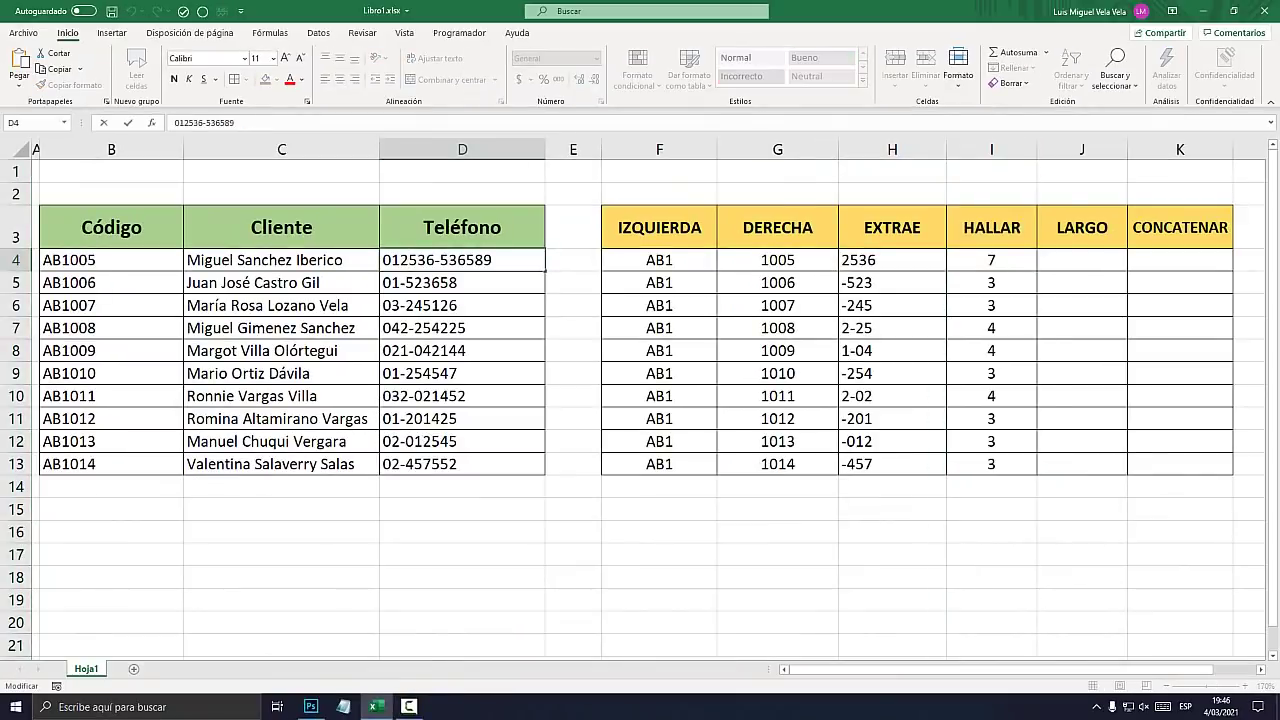
key("super+plus")
key("Delete")
key("Delete")
key("Delete")
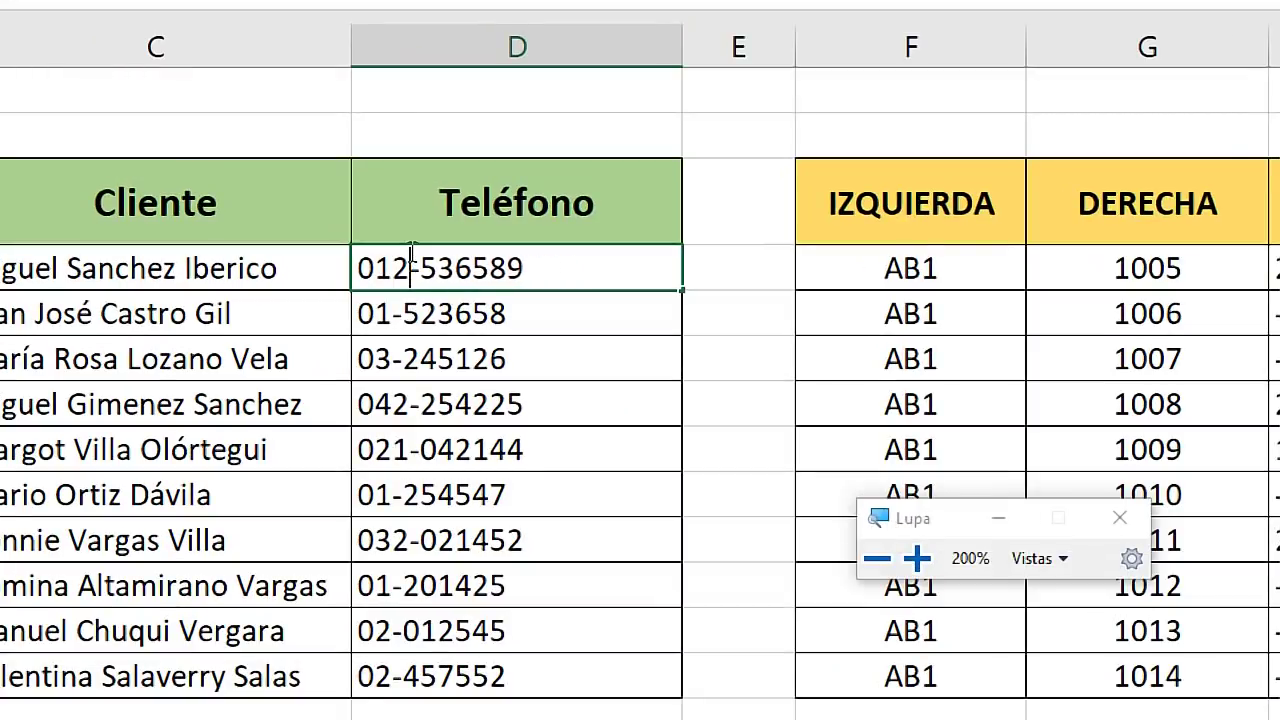
key("BackSpace")
key("Return")
key("super+Escape")
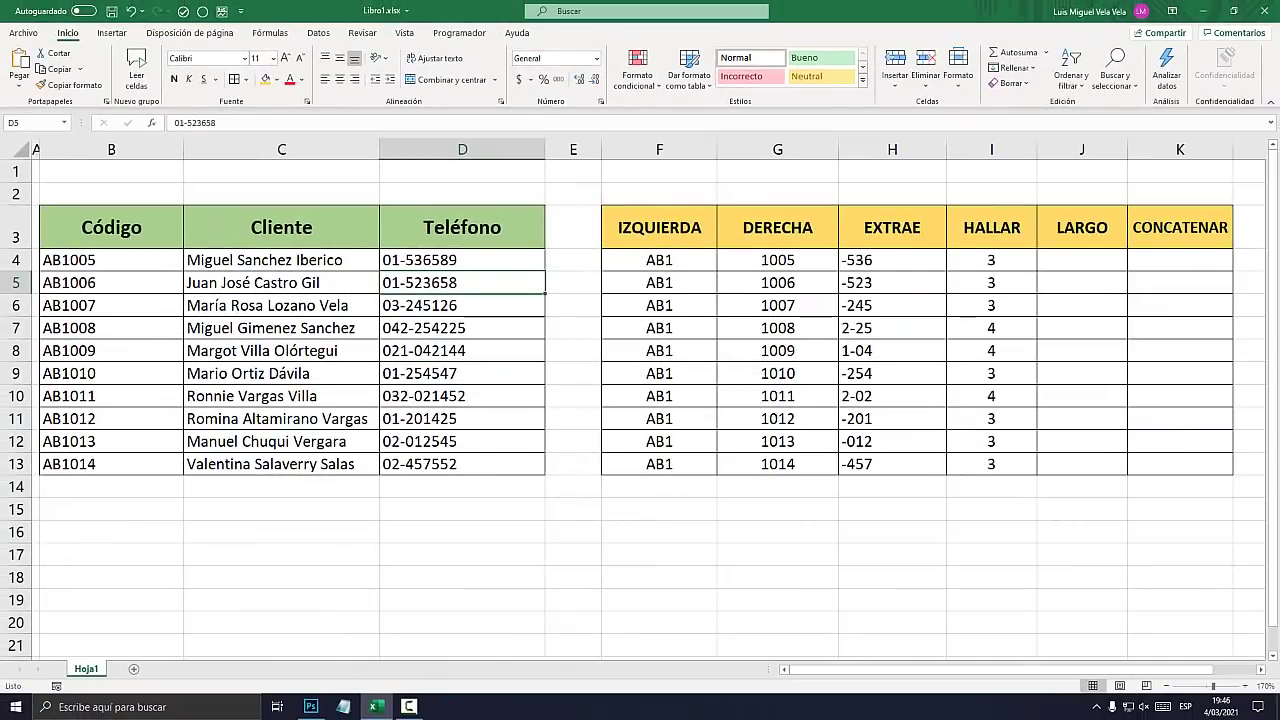
Enter =LARGO(D4) in J4 to count the first phone number's characters
left_click(1082, 260)
key("super+plus")
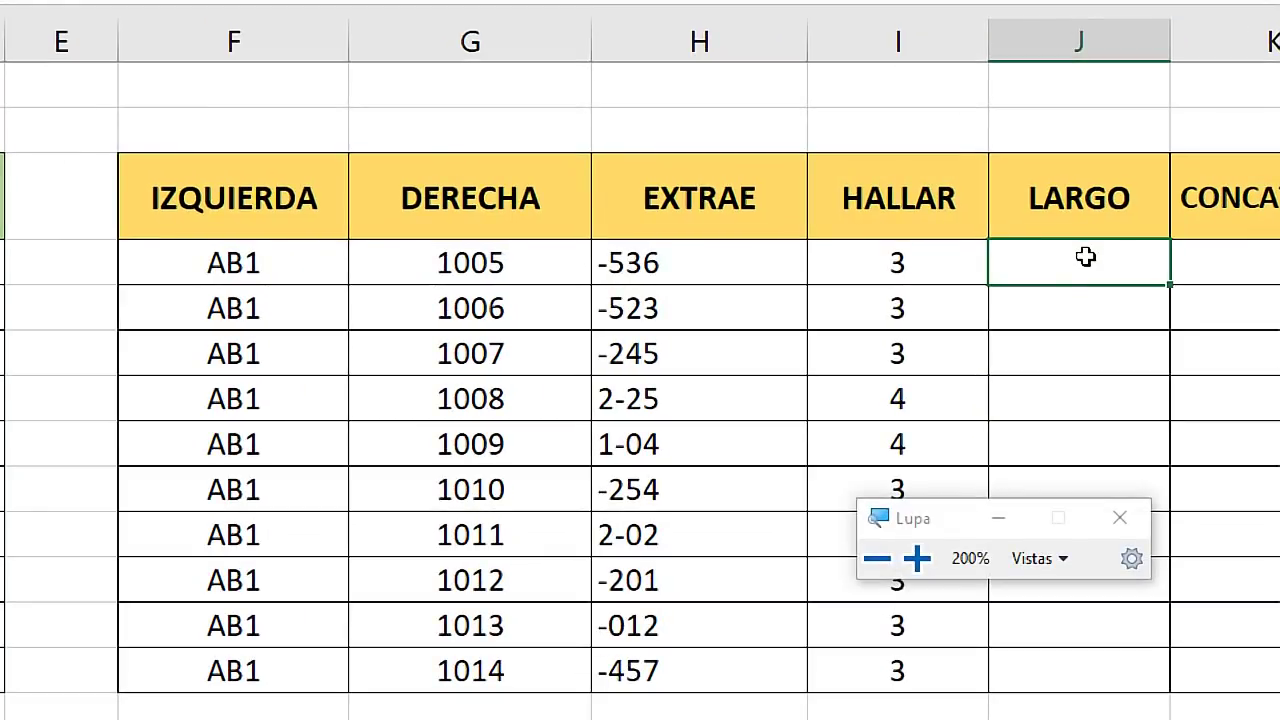
type("=")
type("LARGO(")
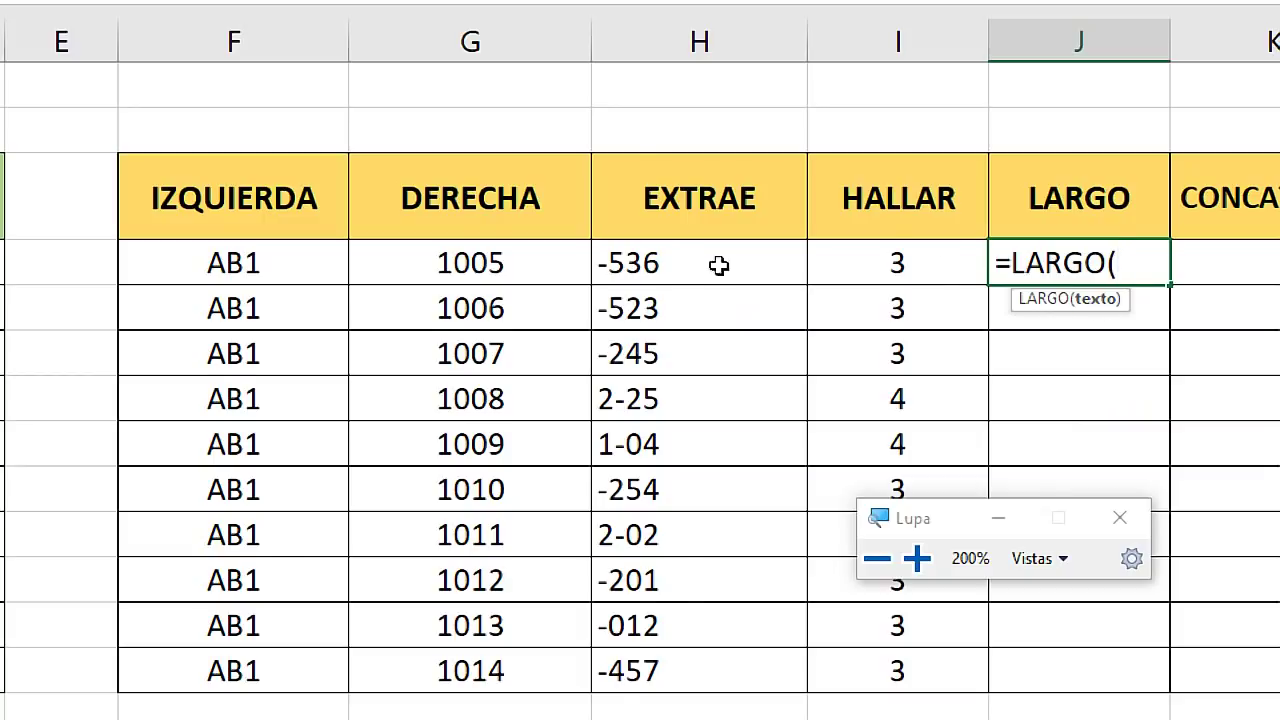
left_click(190, 265)
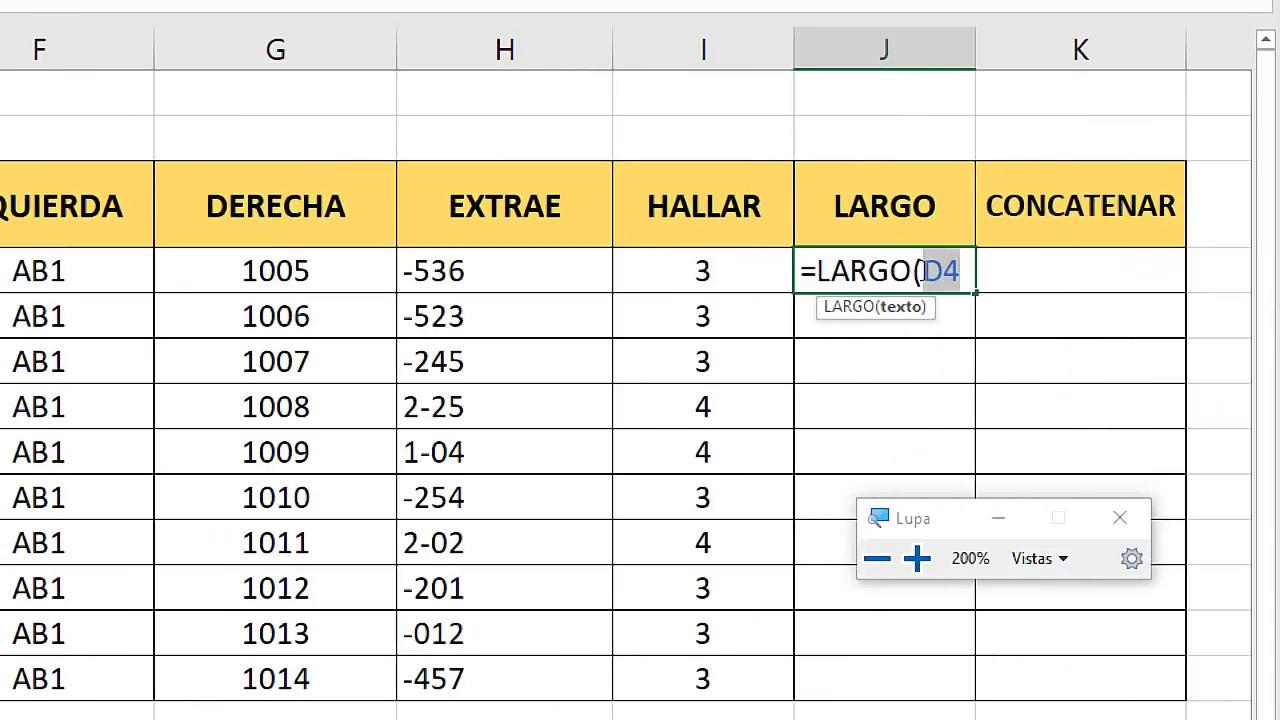
type(")")
key("Return")
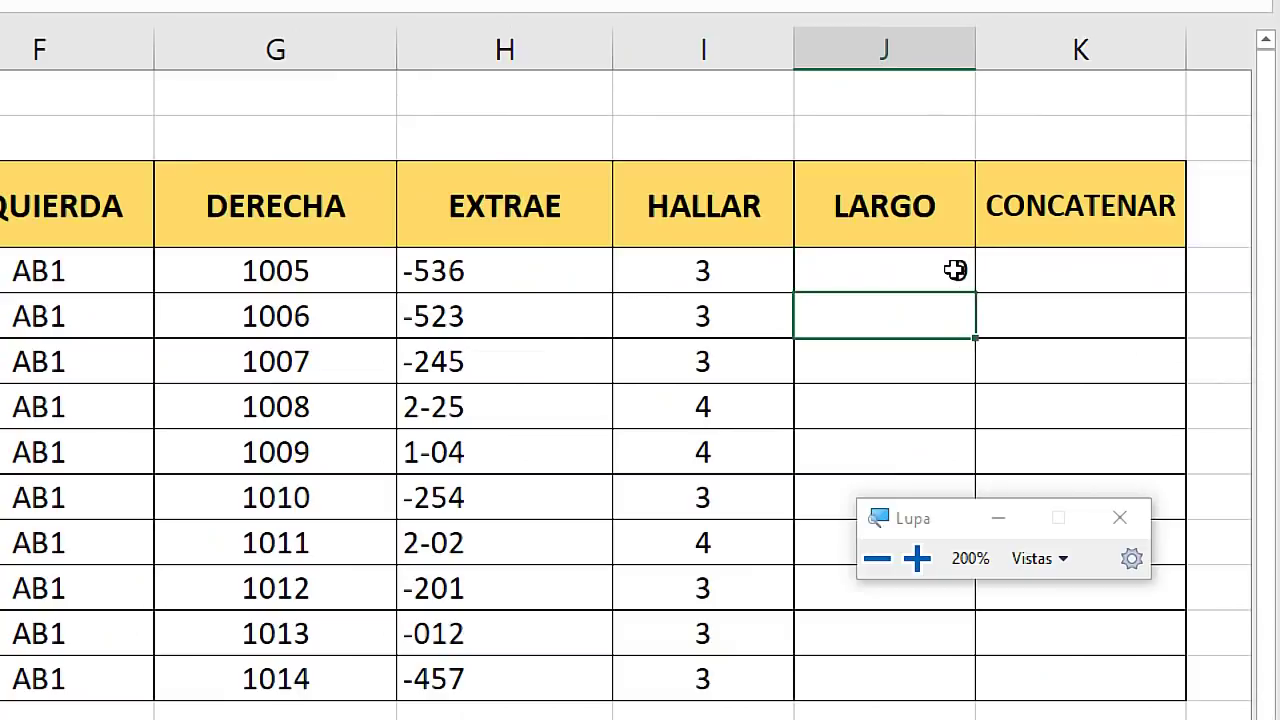
Verify the count against D4's characters and fill the LARGO formula down to J13
left_click(884, 272)
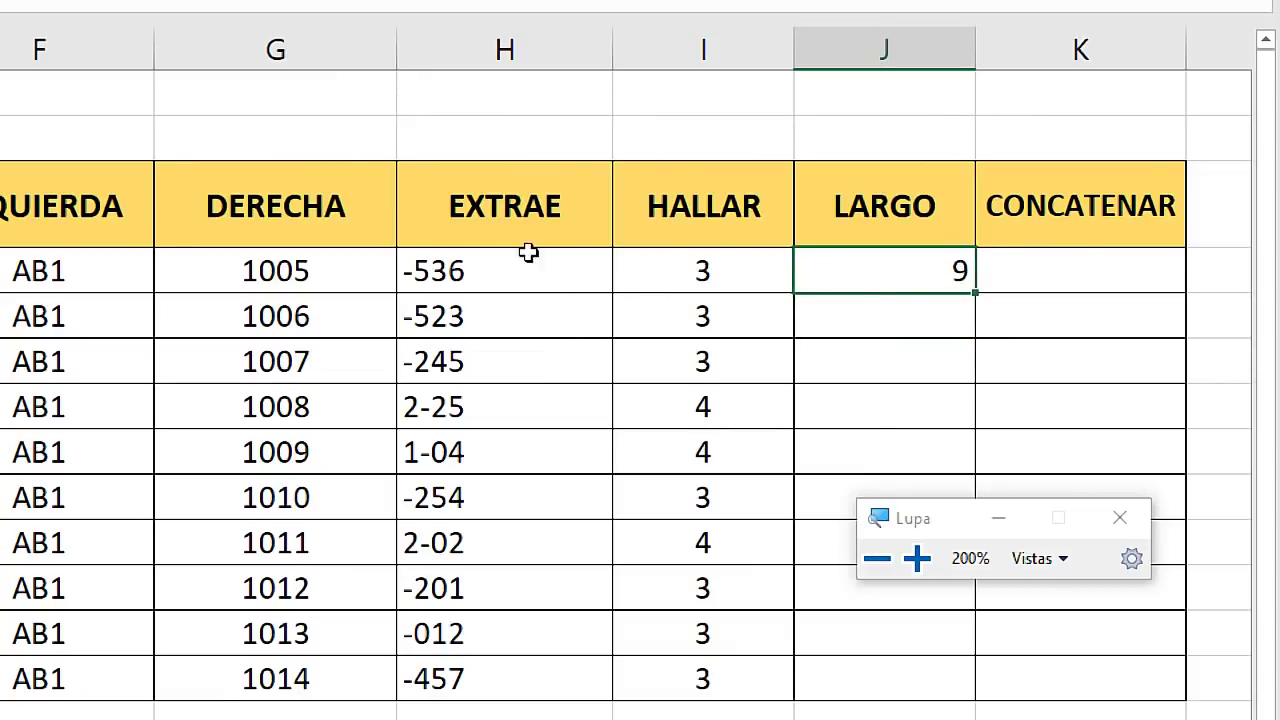
left_click(202, 282)
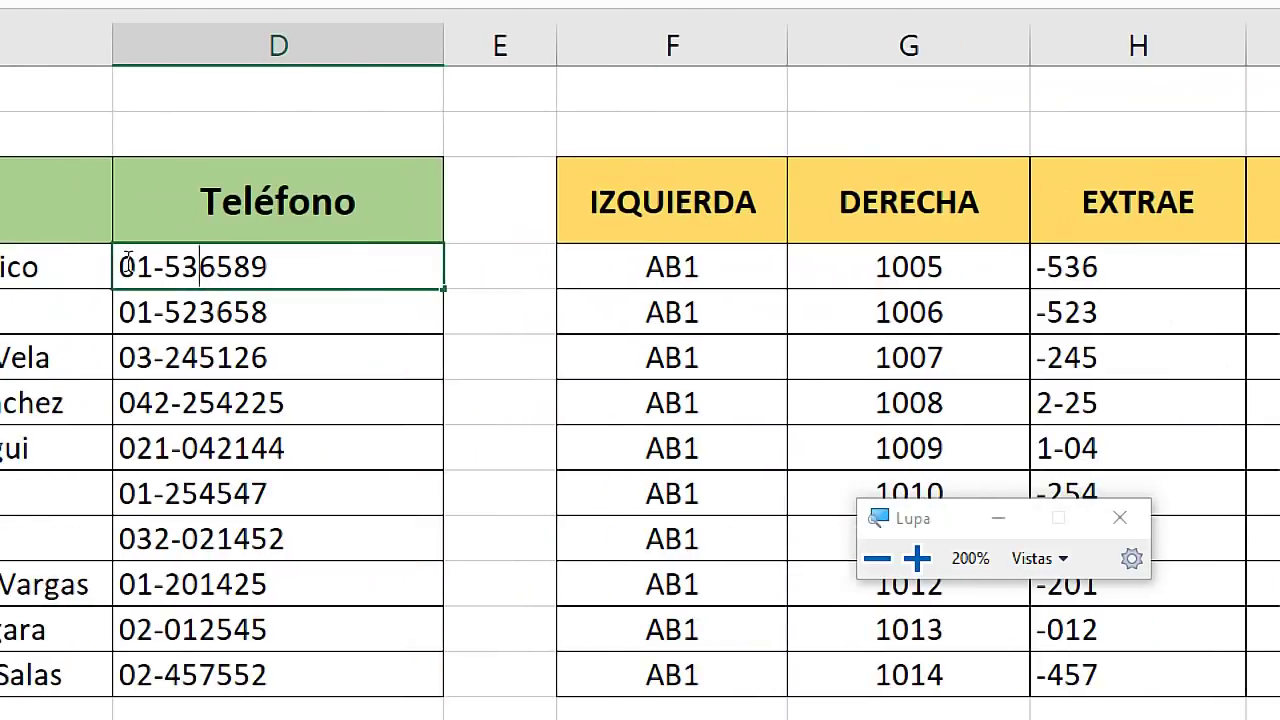
key("shift+Right")
key("shift+Right")
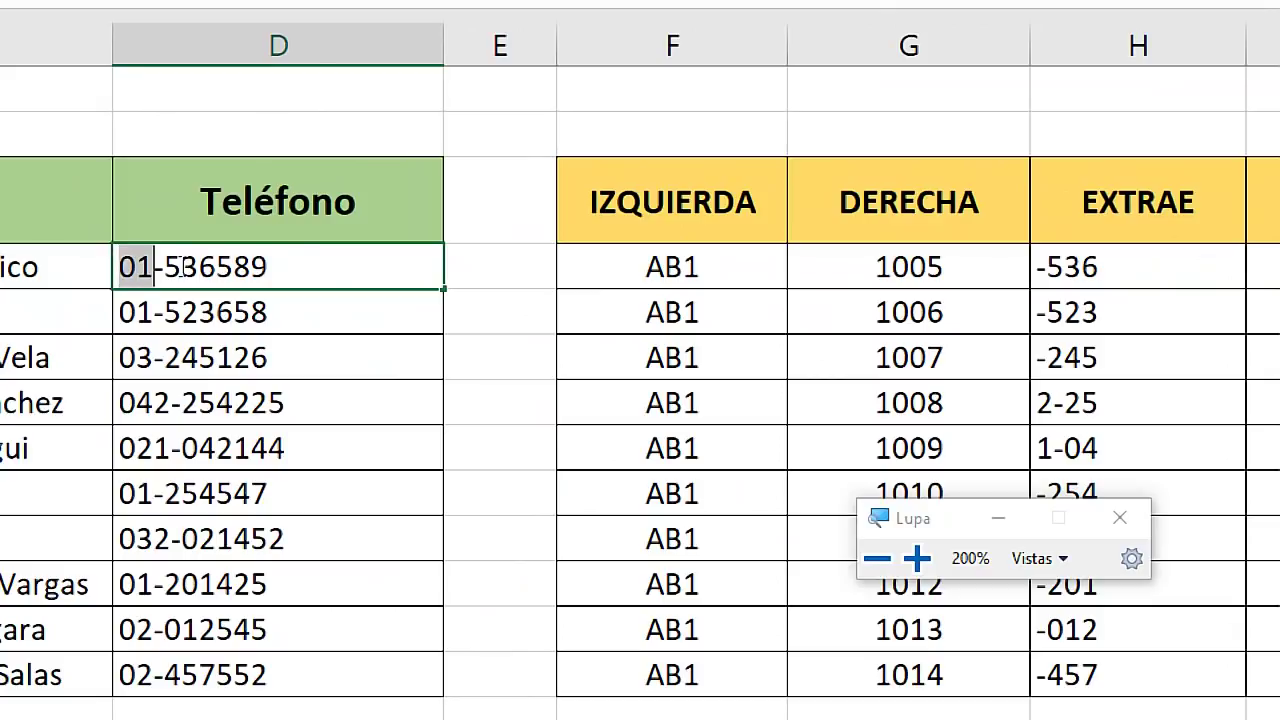
key("shift+Right")
key("shift+Right")
key("shift+Right")
key("shift+Right")
key("shift+Right")
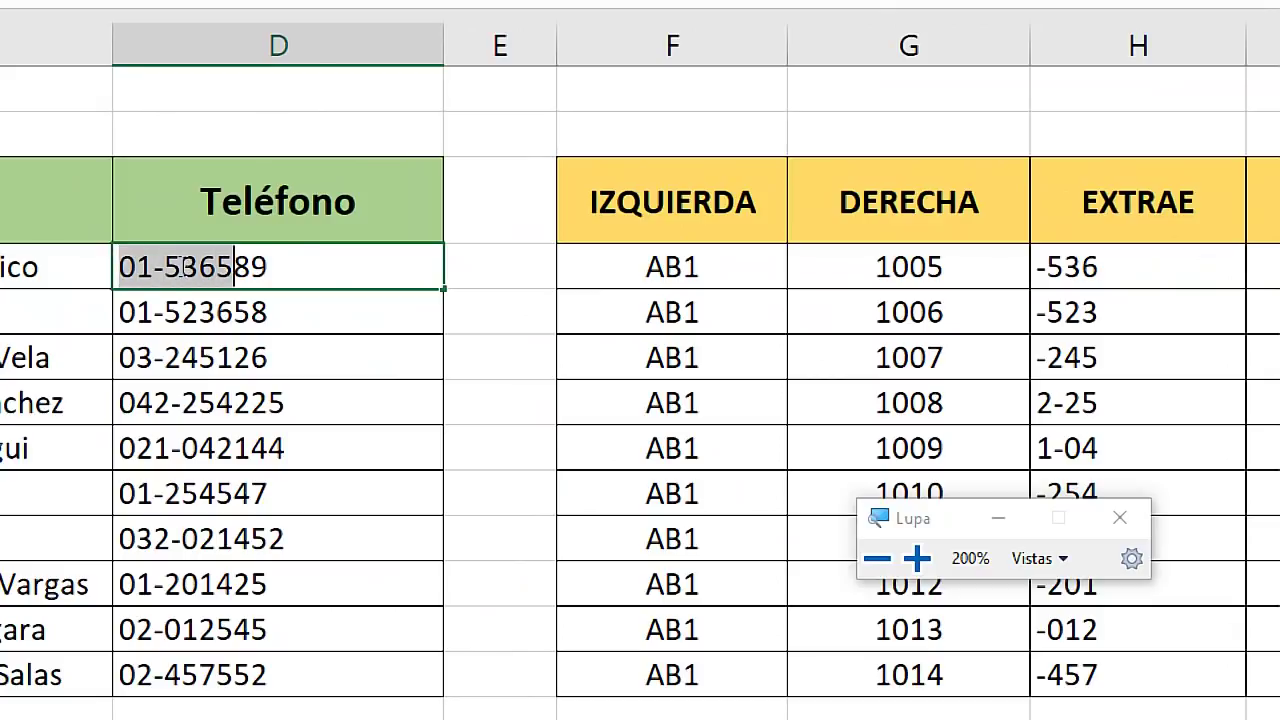
key("shift+Right")
key("shift+Right")
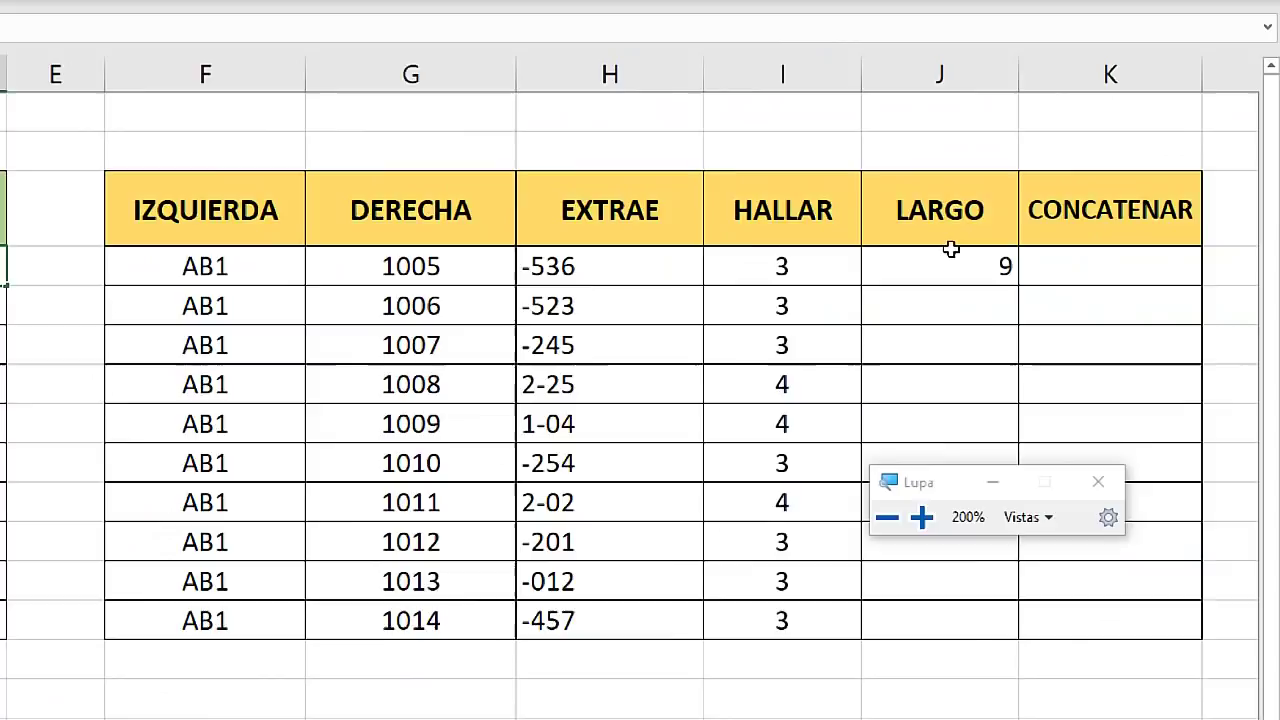
key("super+Escape")
left_click(1082, 260)
left_click_drag(1127, 271, 1127, 474)
left_click(540, 266)
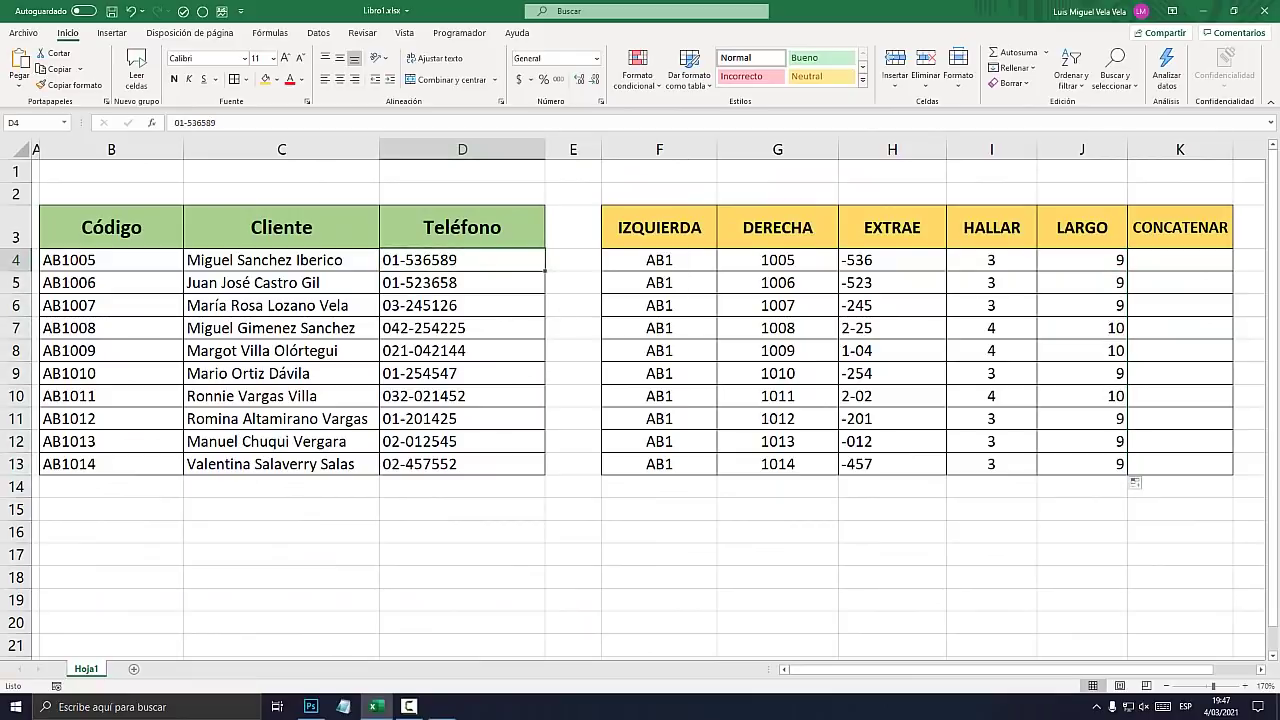
Replace D4's phone number with short test values, ending at 10
key("super+plus")
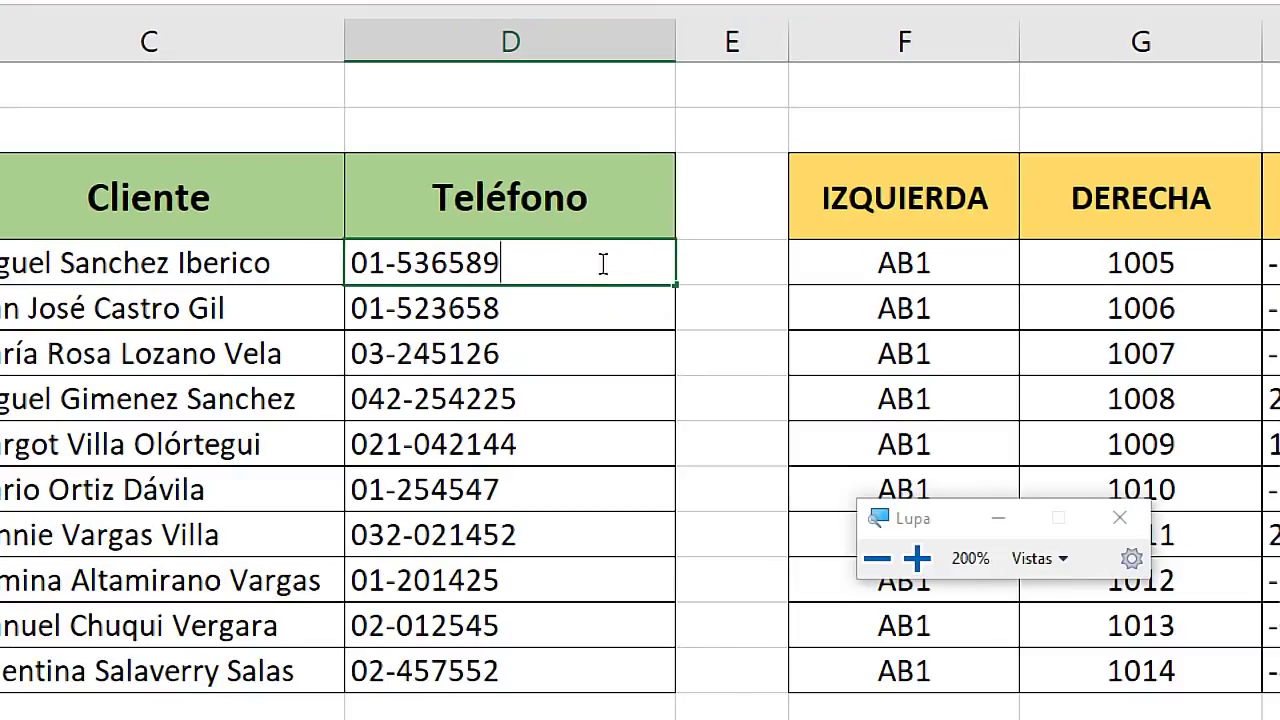
left_click_drag(603, 264, 386, 262)
key("Delete")
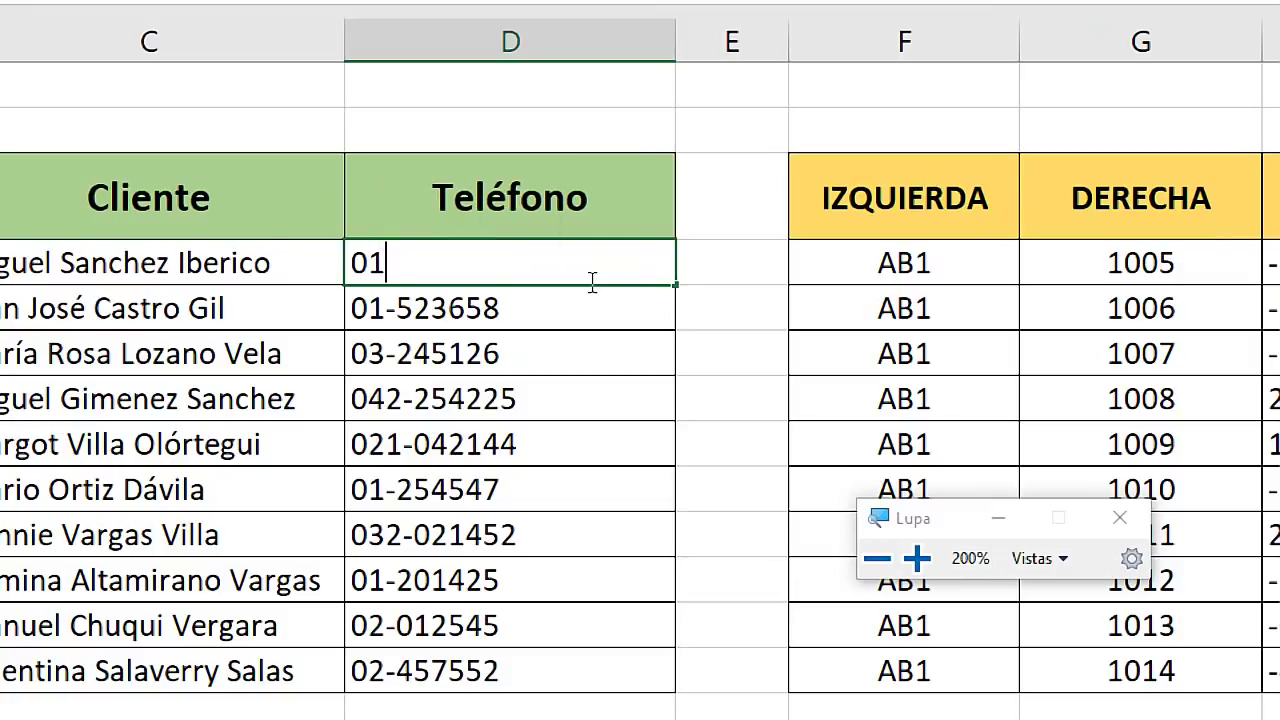
key("super+Escape")
key("Return")
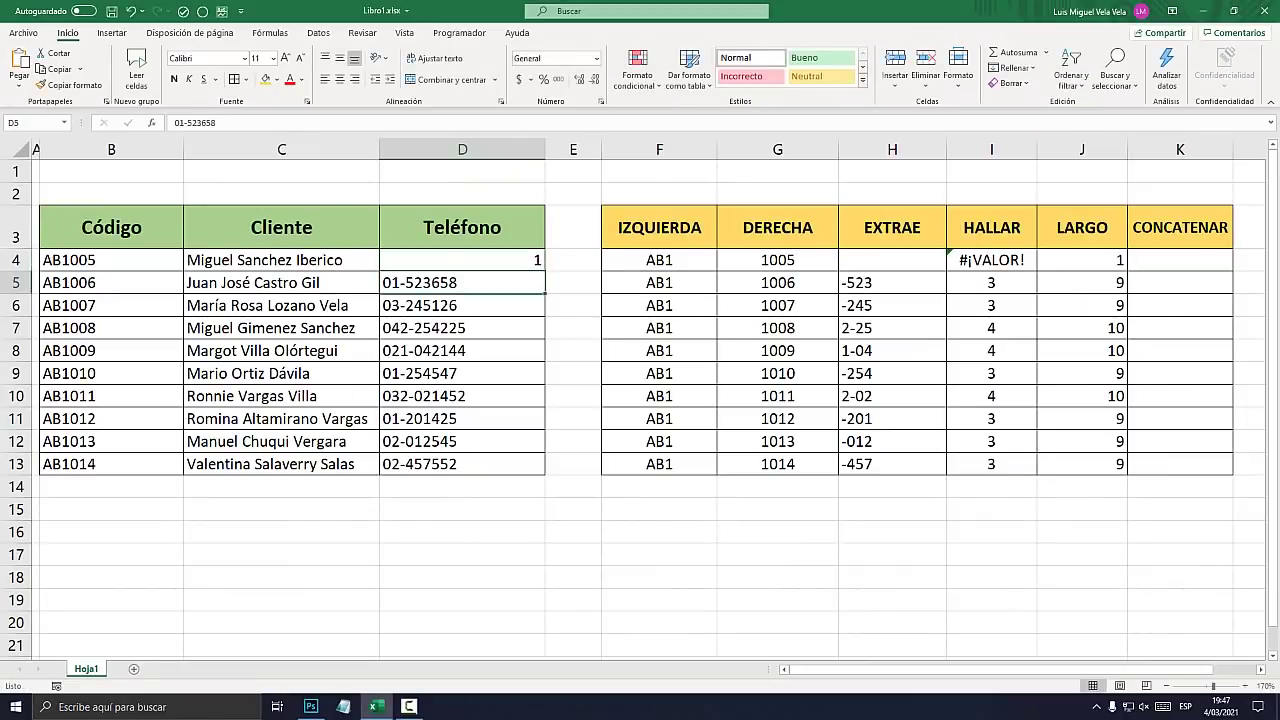
key("Up")
key("F2")
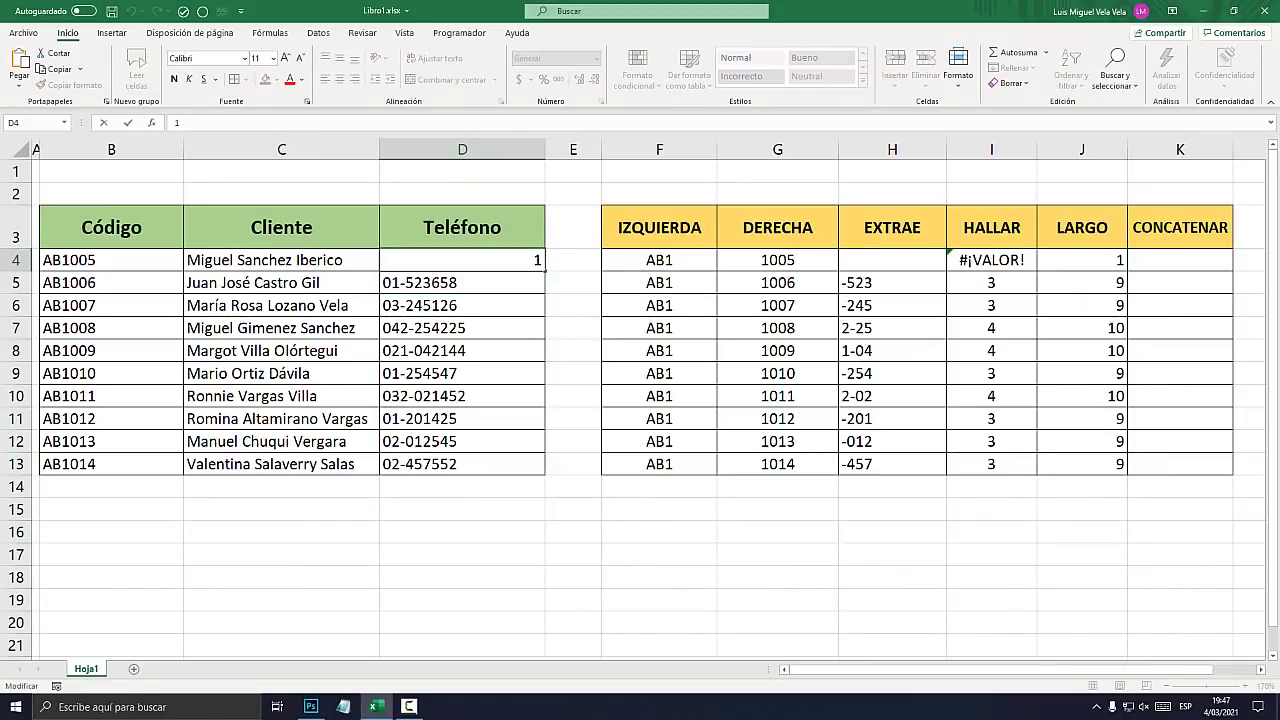
key("Return")
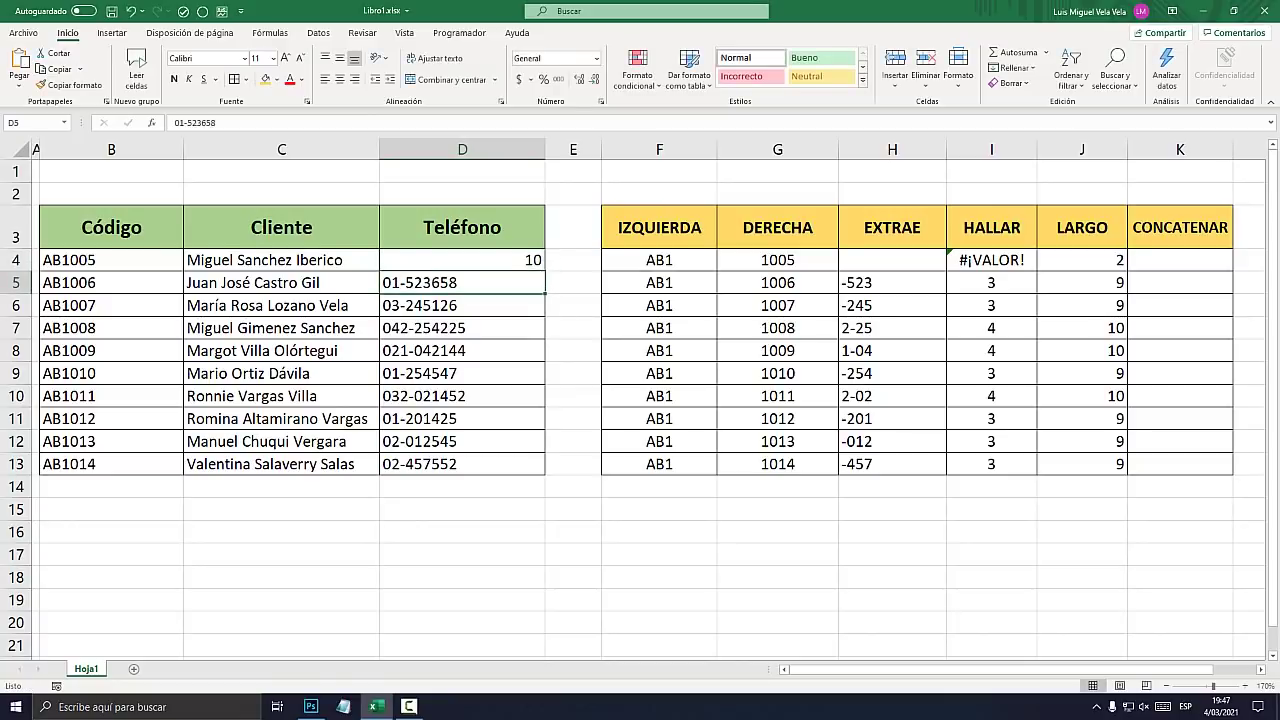
Change D4's test value to 100, then to 123456789
key("super+plus")
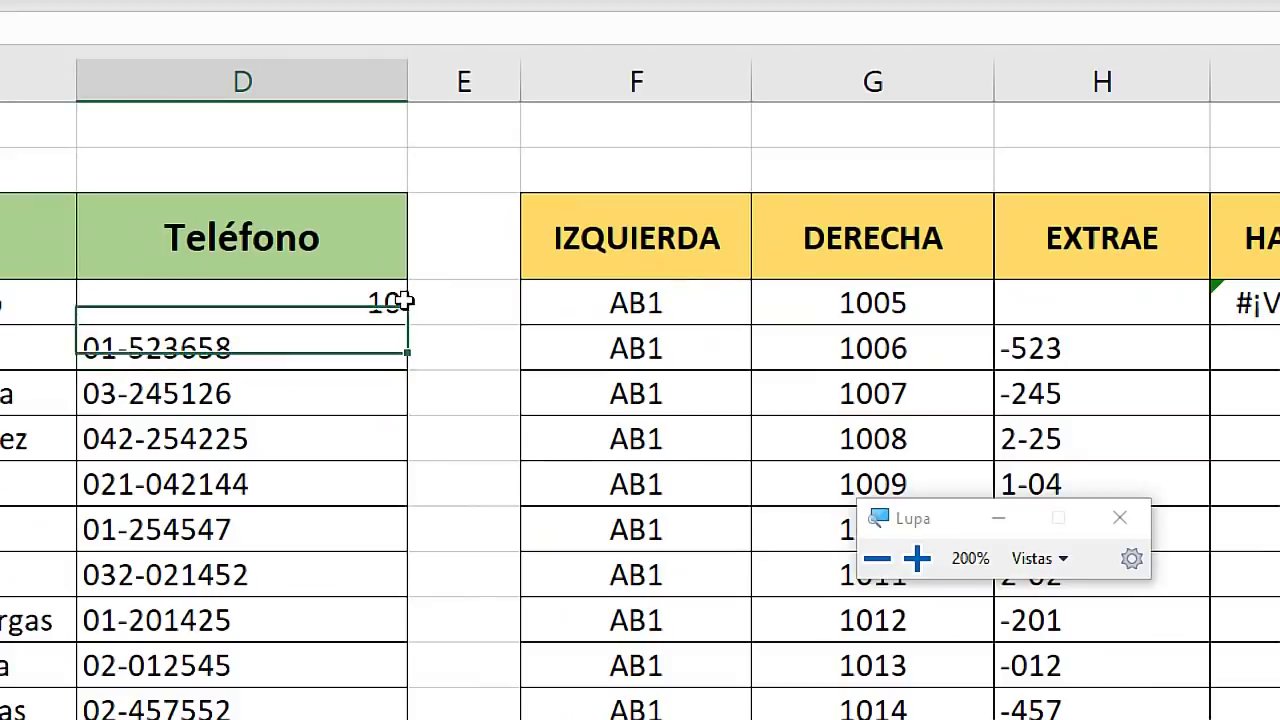
left_click(474, 303)
left_click(385, 302)
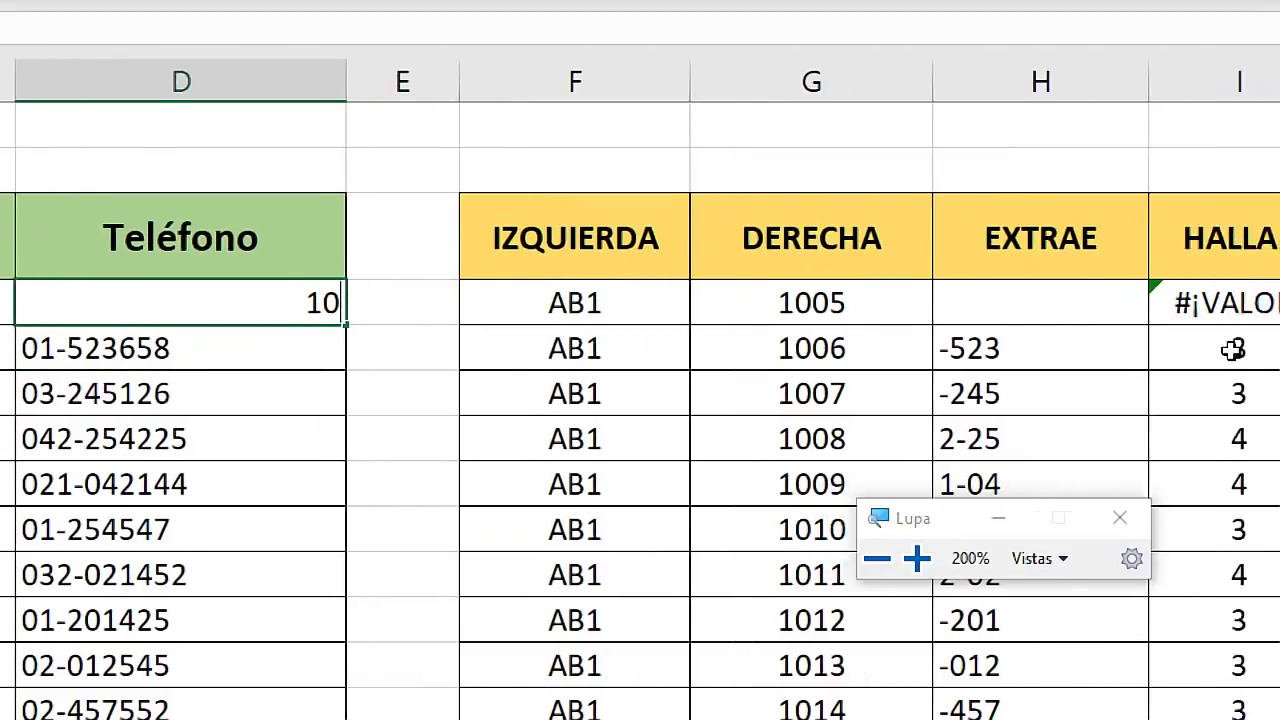
key("Down")
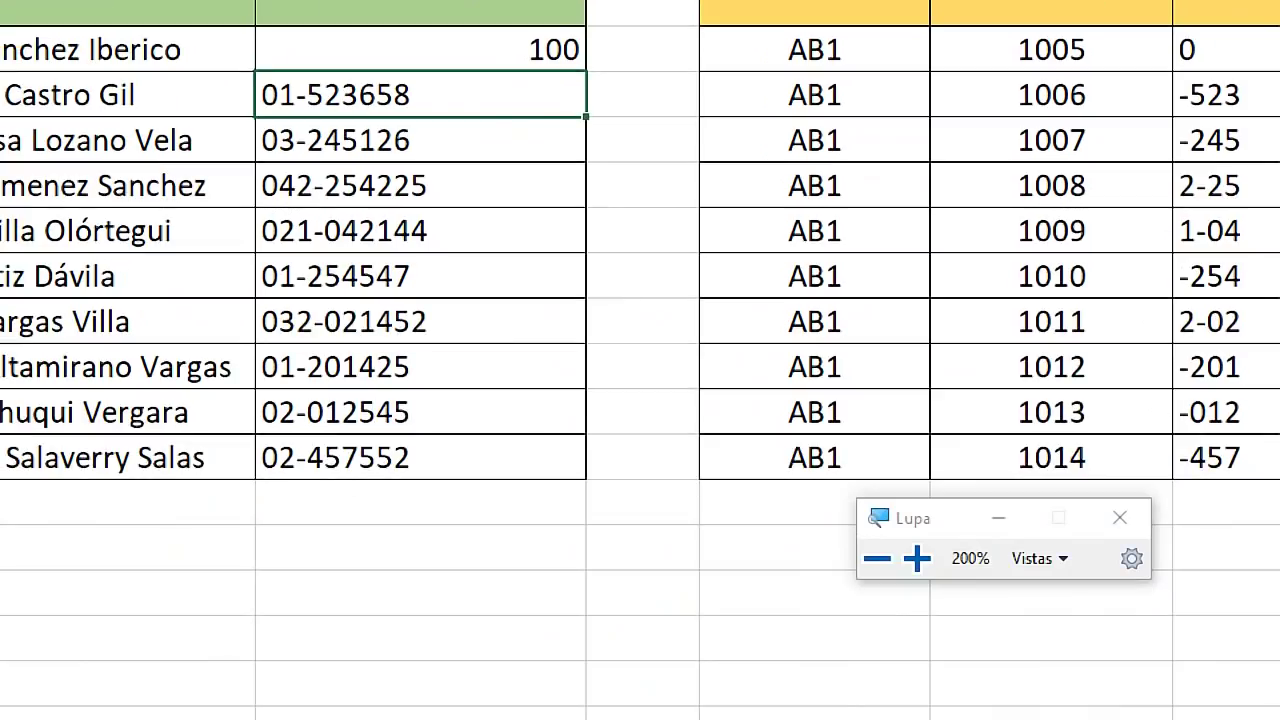
double_click(560, 520)
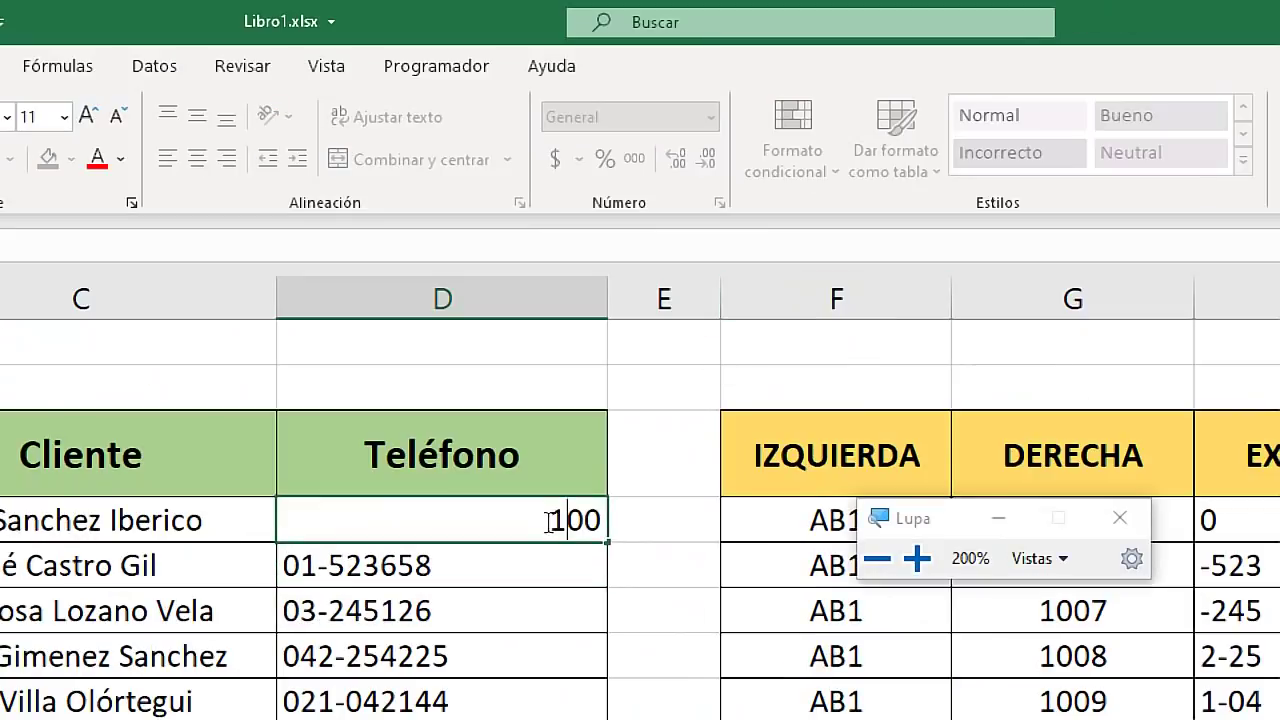
left_click_drag(549, 520, 610, 517)
type("1234")
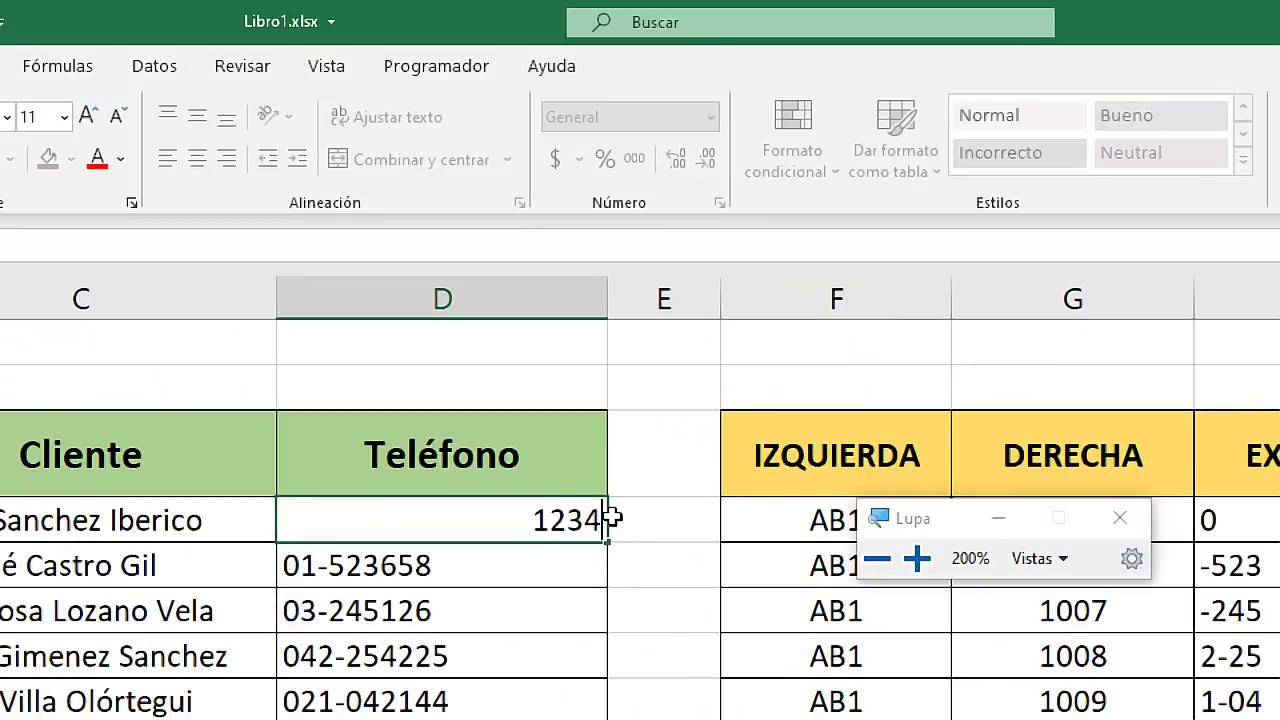
type("56789")
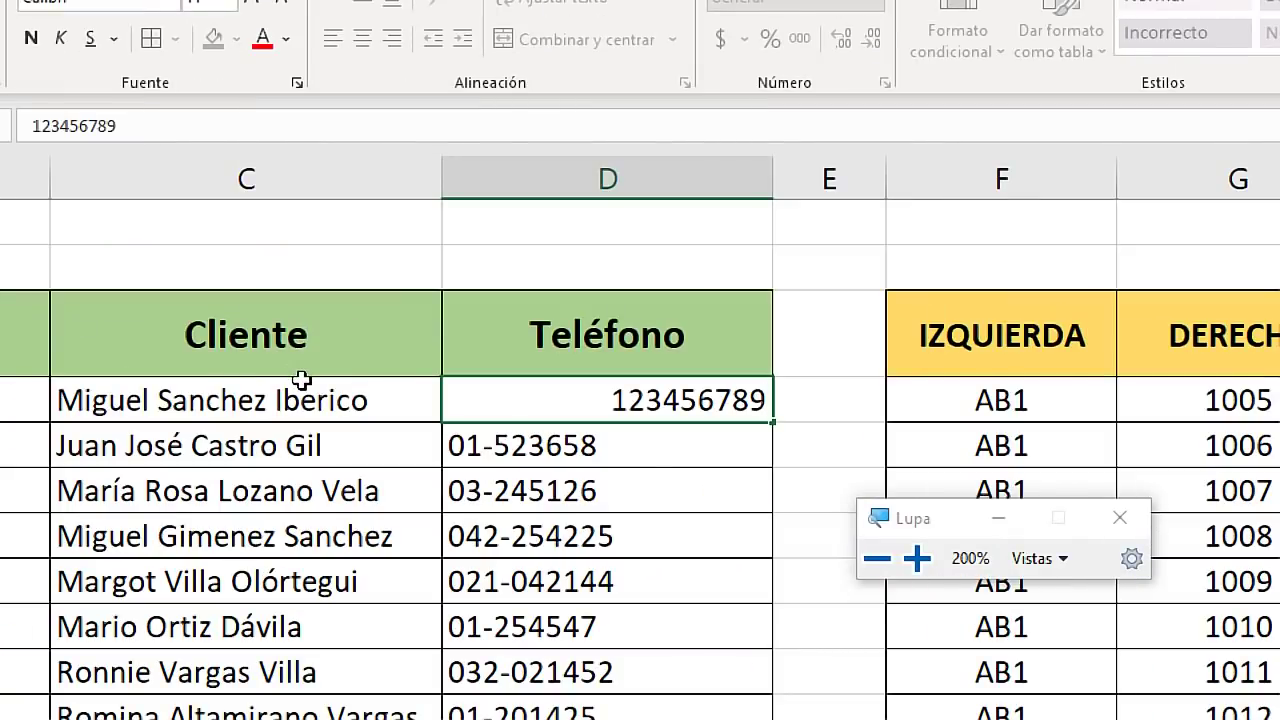
key("Return")
key("super+Escape")
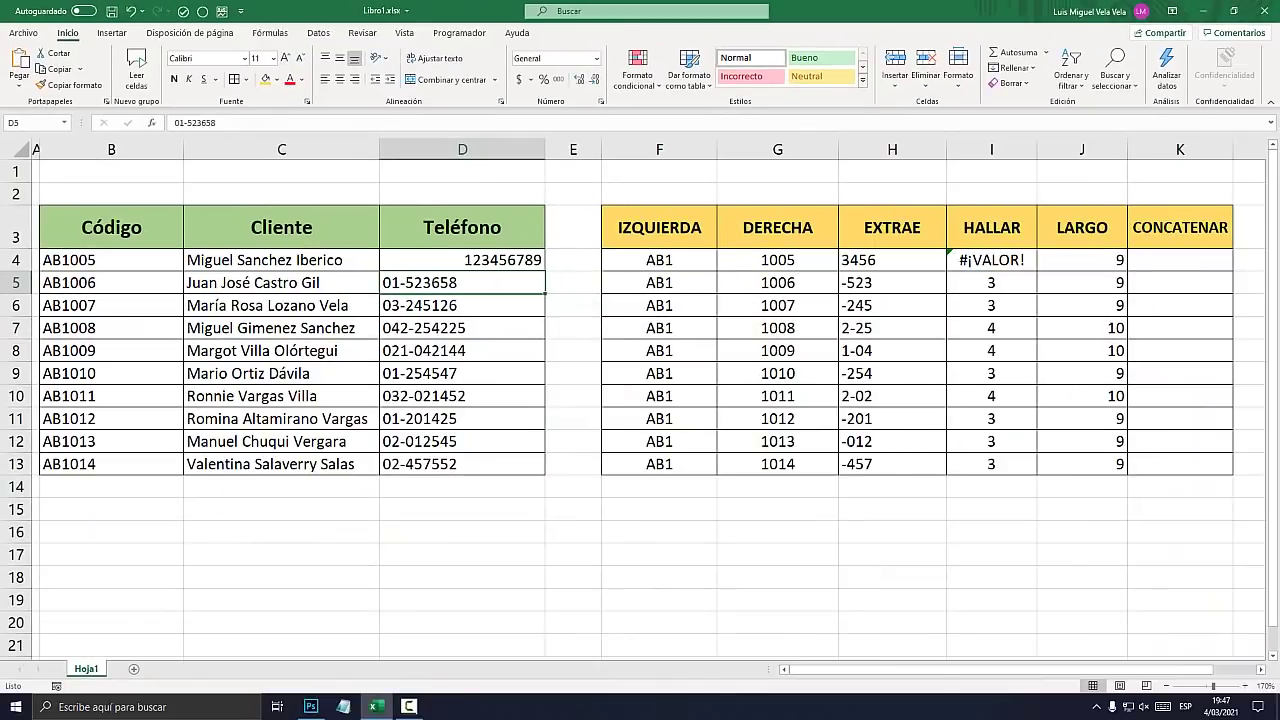
Insert a hyphen so D4 reads 12-3456789, clearing HALLAR's #¡VALOR! error, and check LARGO
key("super+plus")
left_click(892, 260)
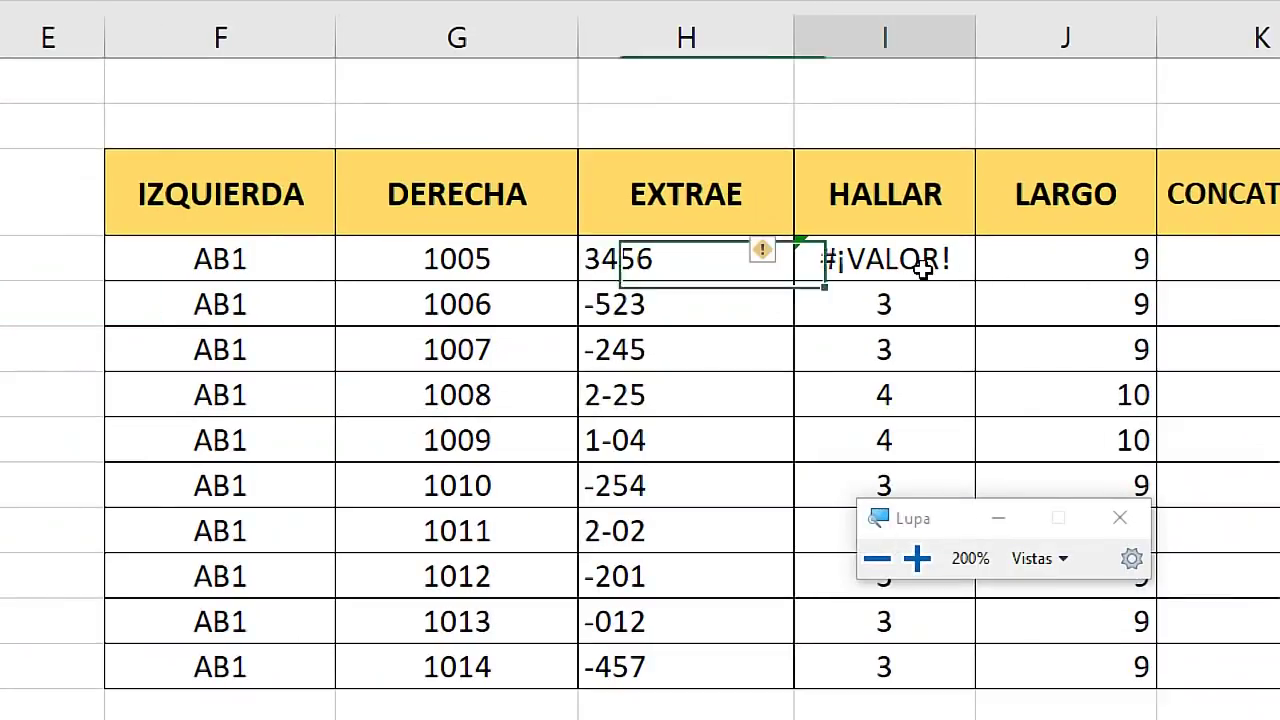
left_click(995, 260)
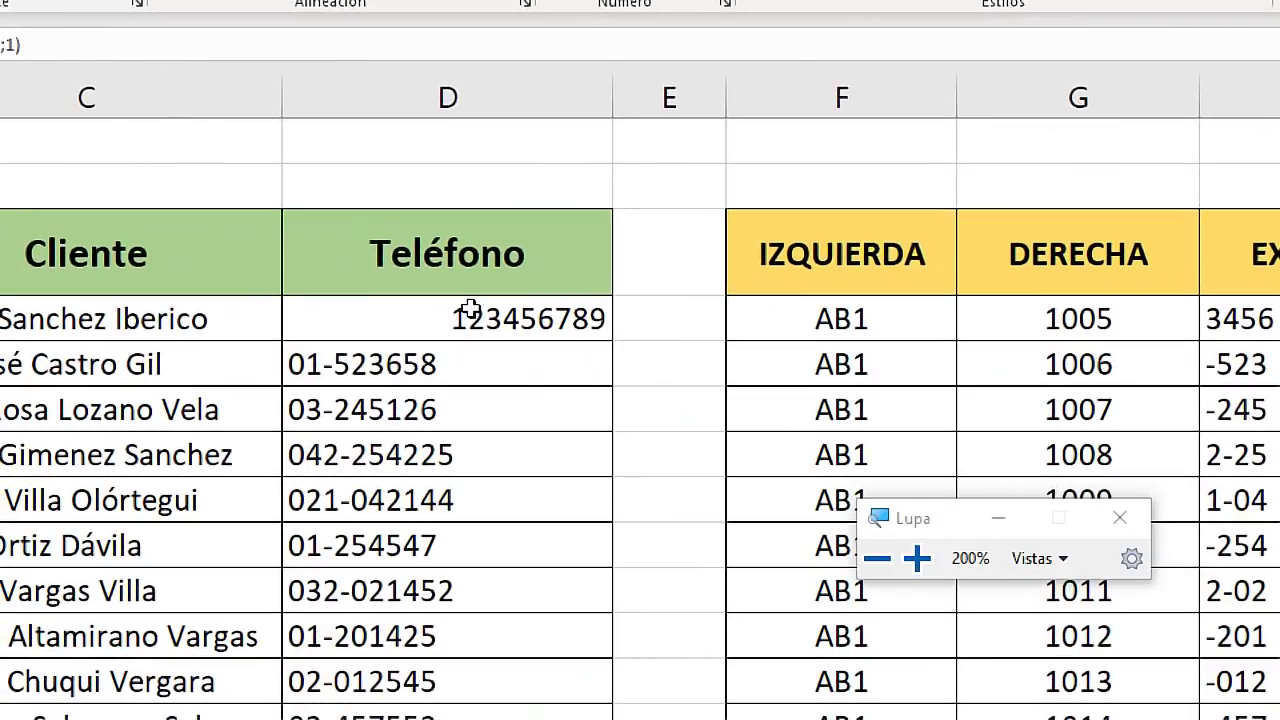
double_click(505, 318)
type("-")
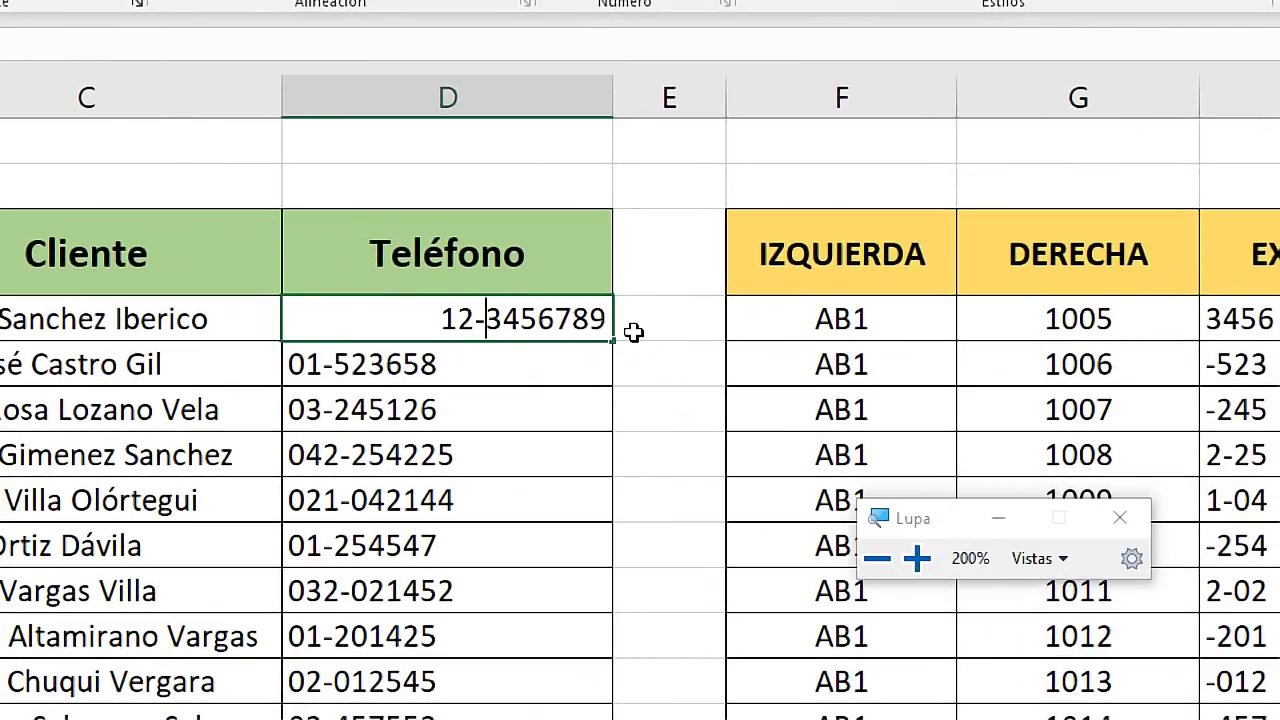
key("super+Escape")
key("Return")
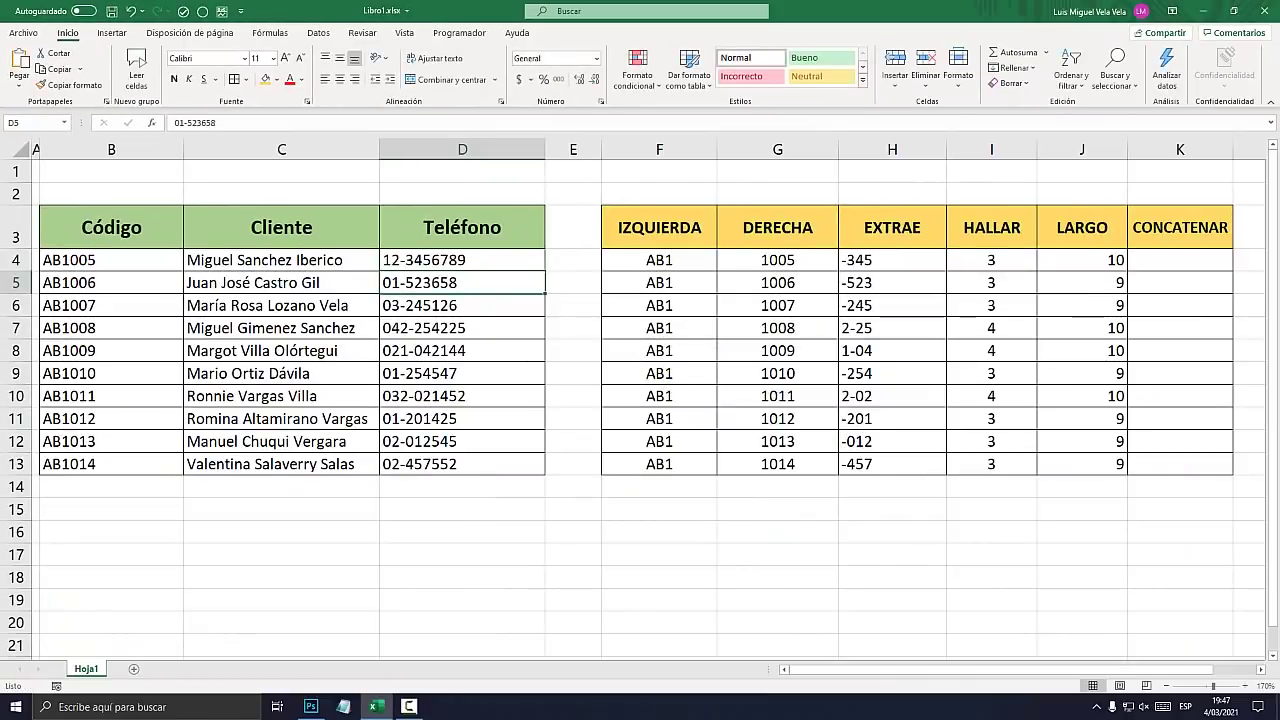
left_click(1082, 260)
key("super+plus")
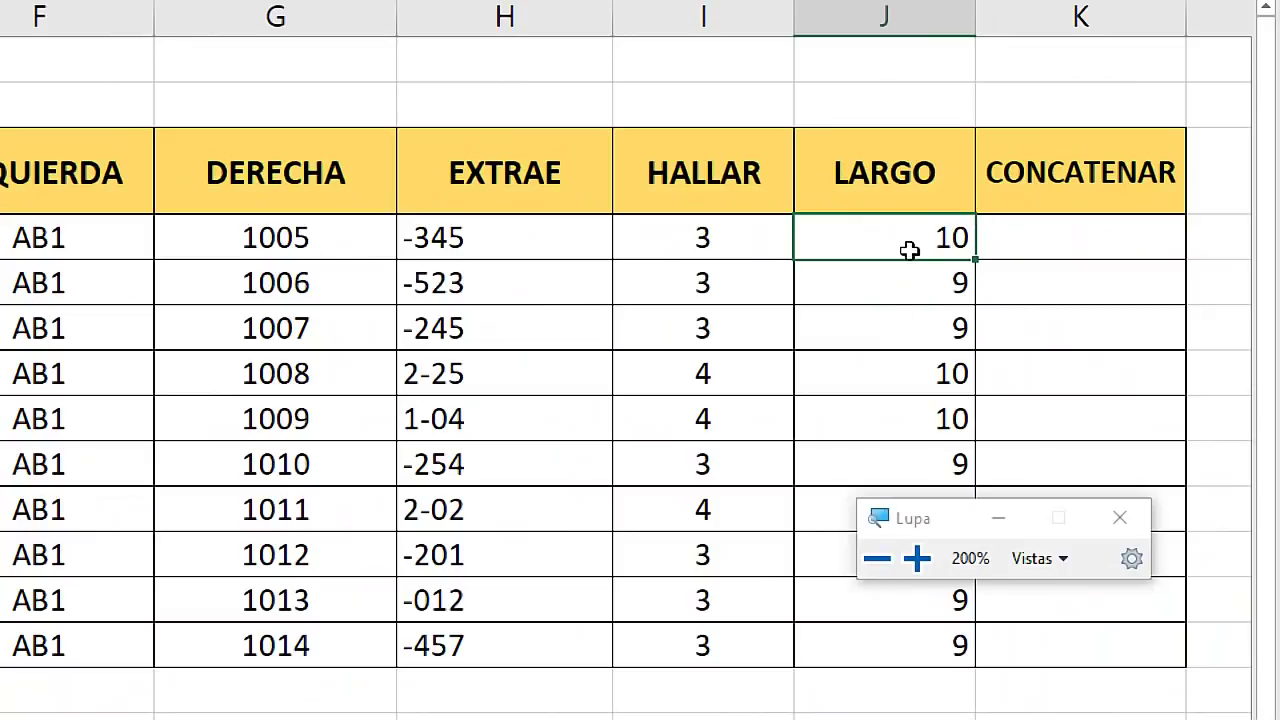
key("super+Escape")
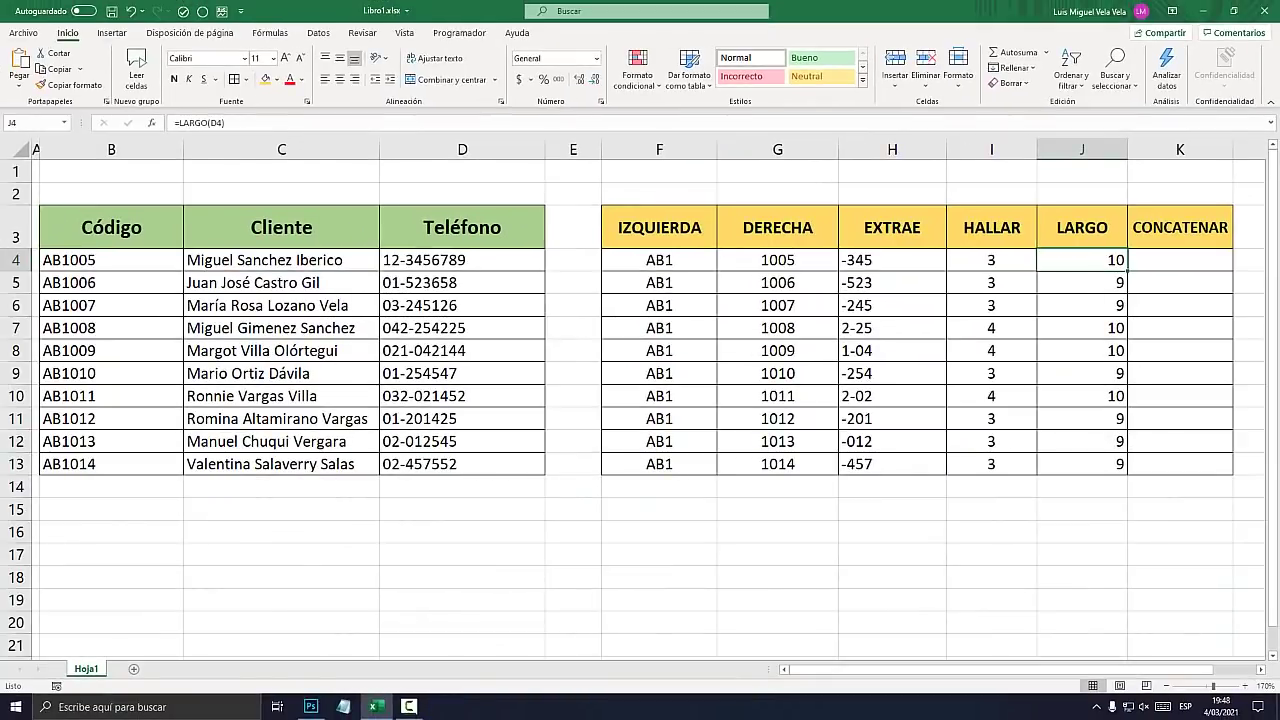
Enter =CONCATENAR(F4;G4) in K4 and fill it down to K13, giving AB11005 through AB11014
left_click_drag(892, 149, 1082, 149)
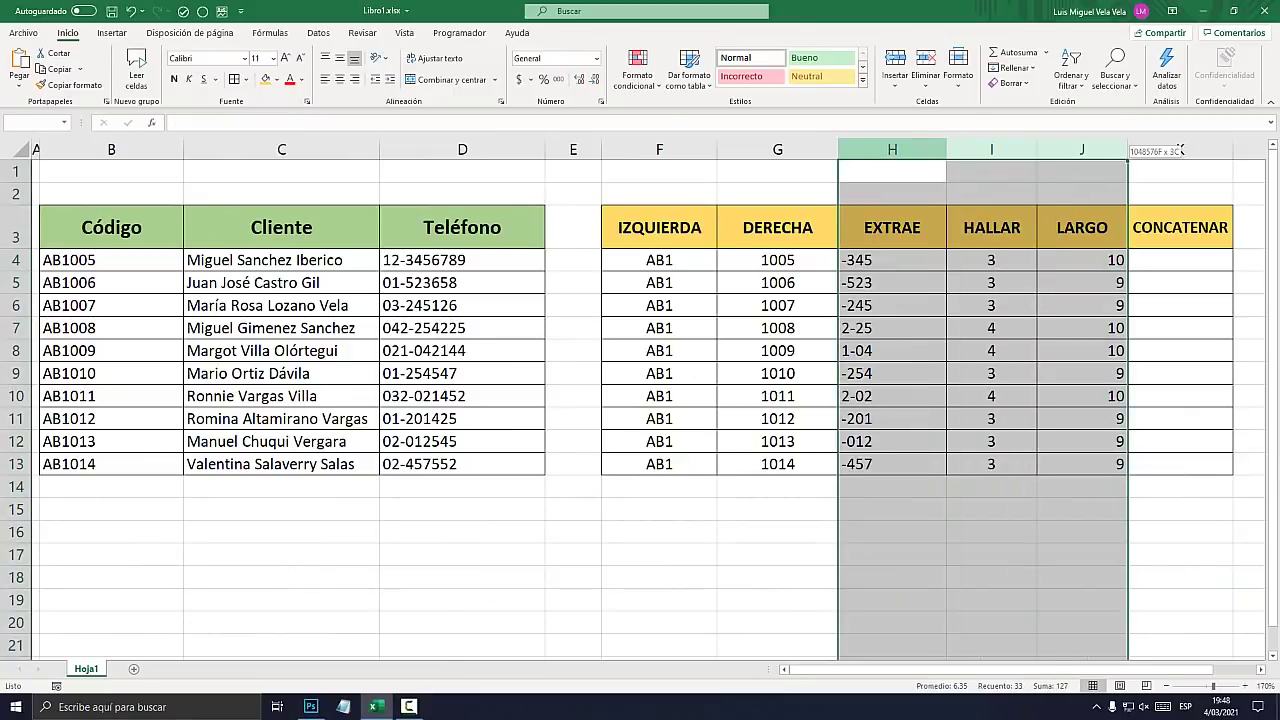
left_click(1180, 260)
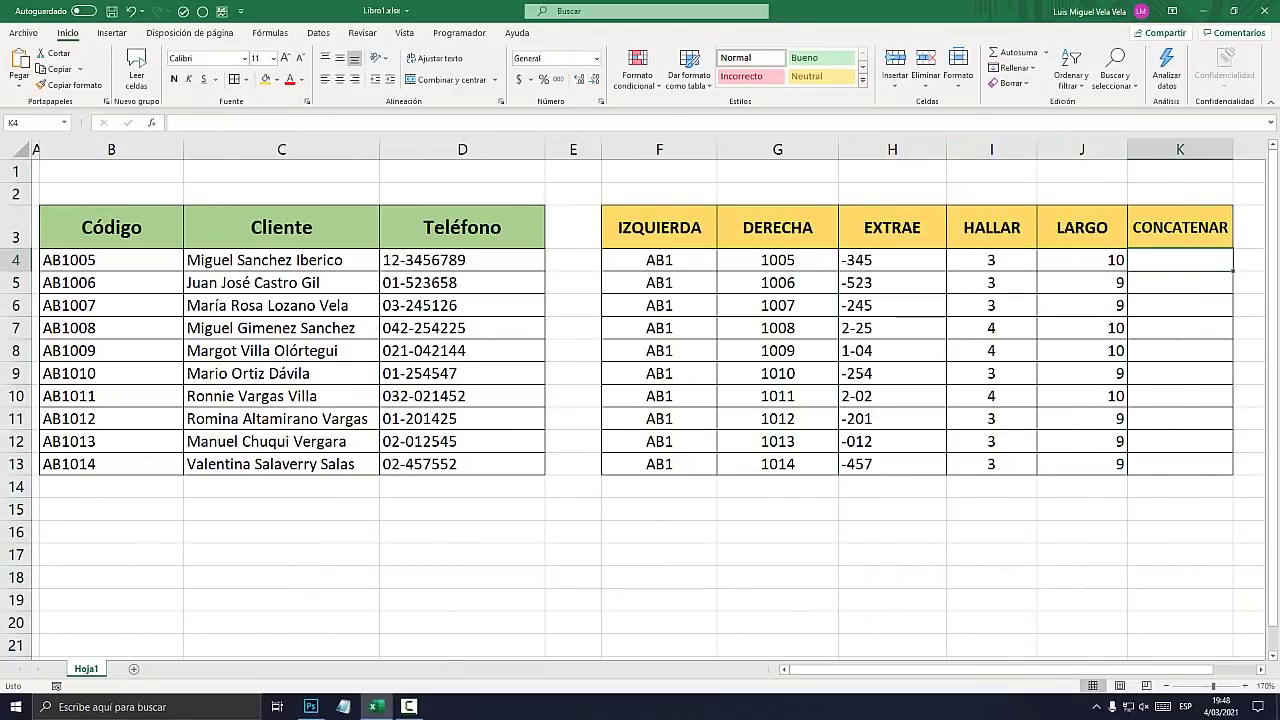
key("super+plus")
type("=")
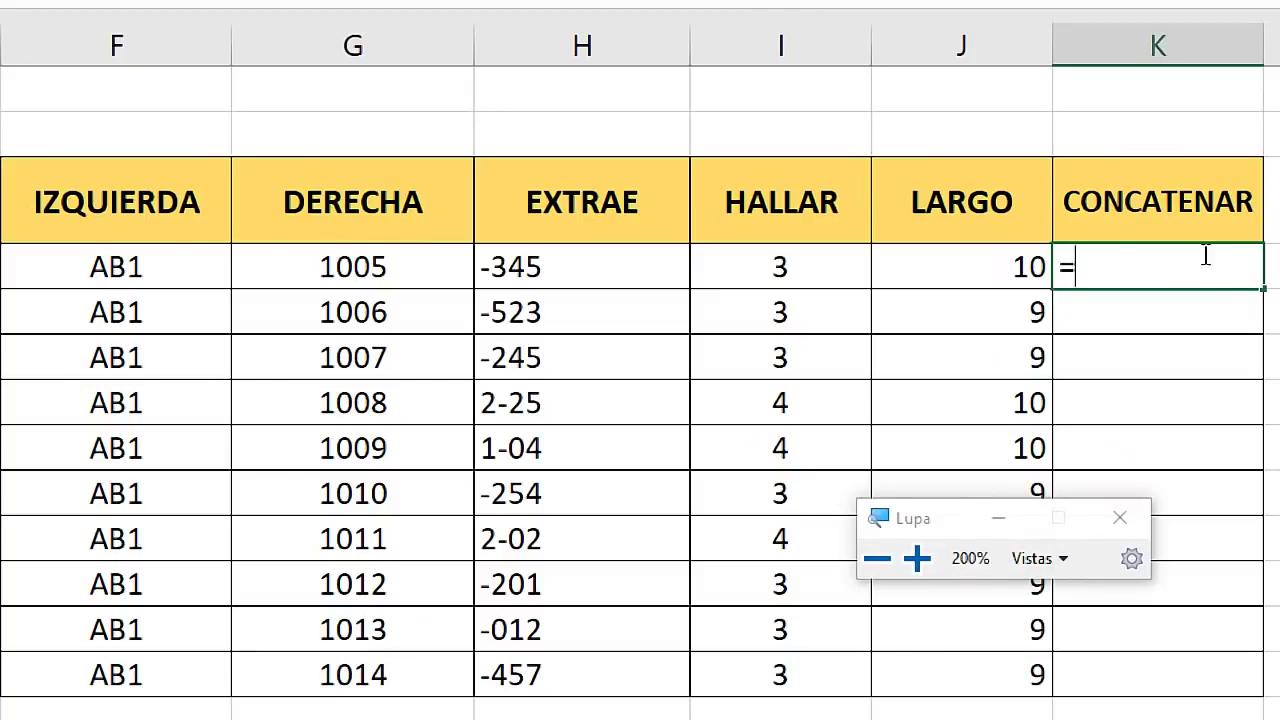
type("CONCA")
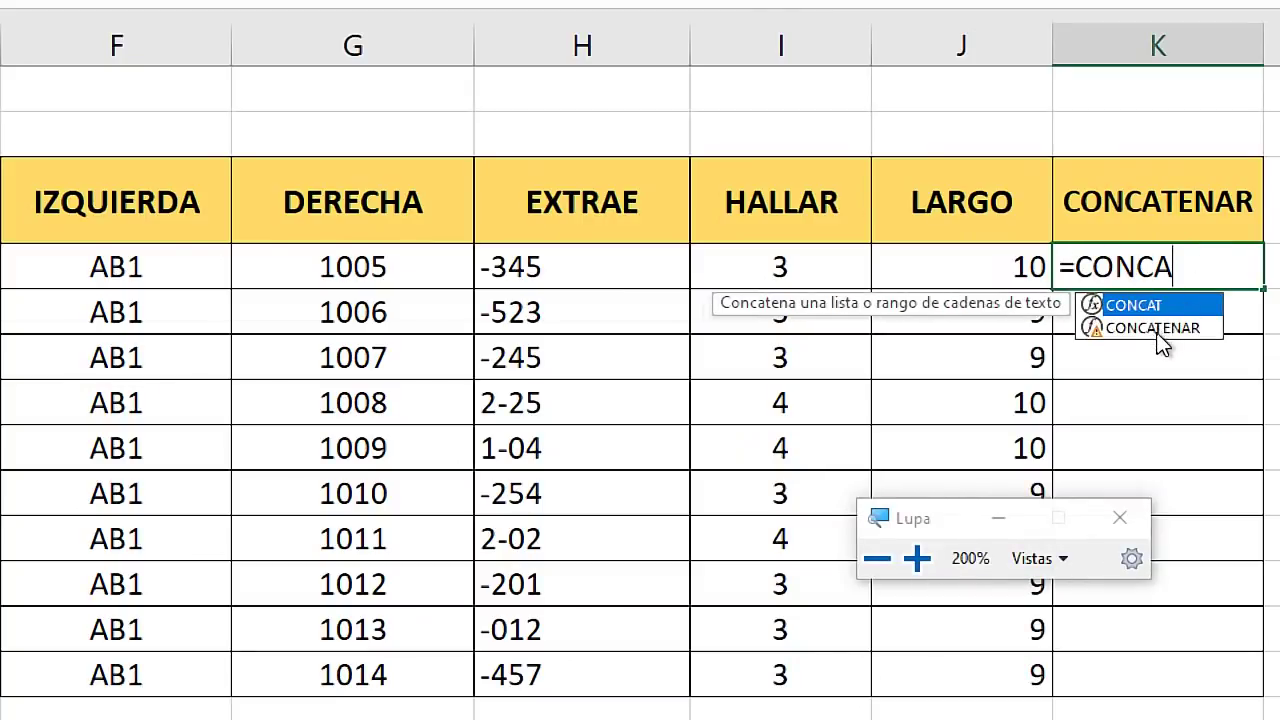
double_click(1152, 328)
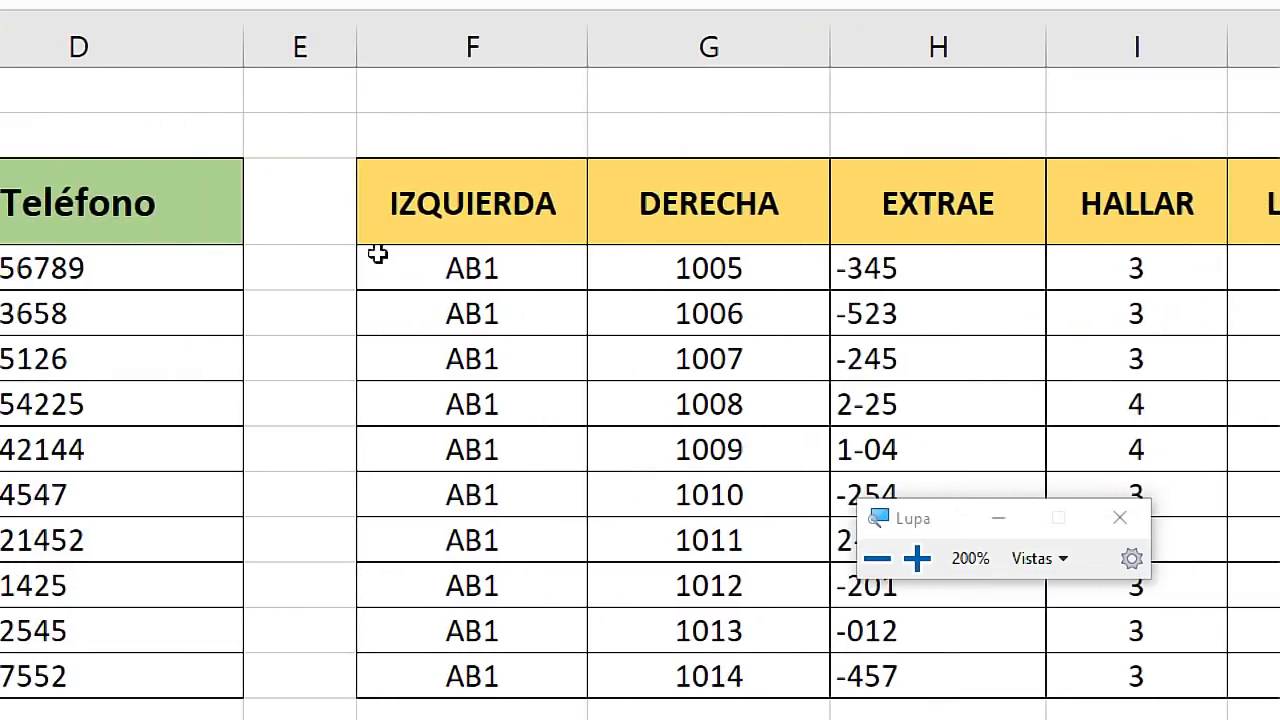
left_click(465, 262)
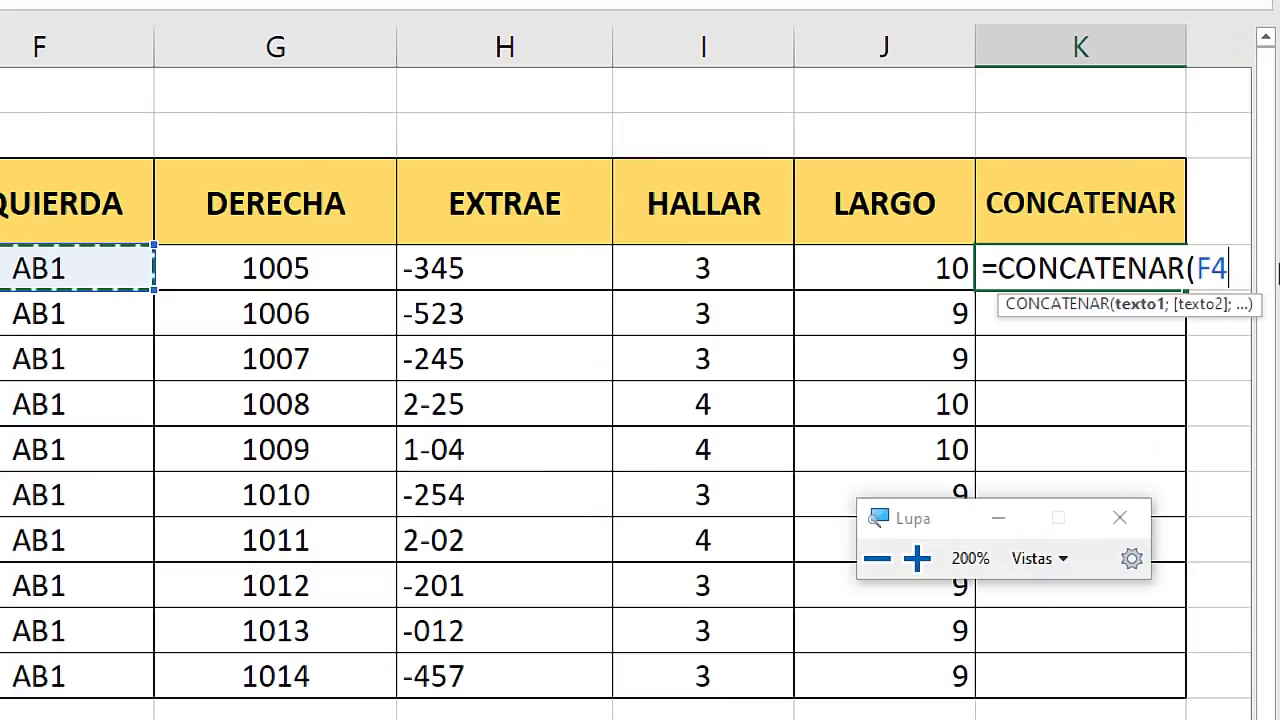
type(";")
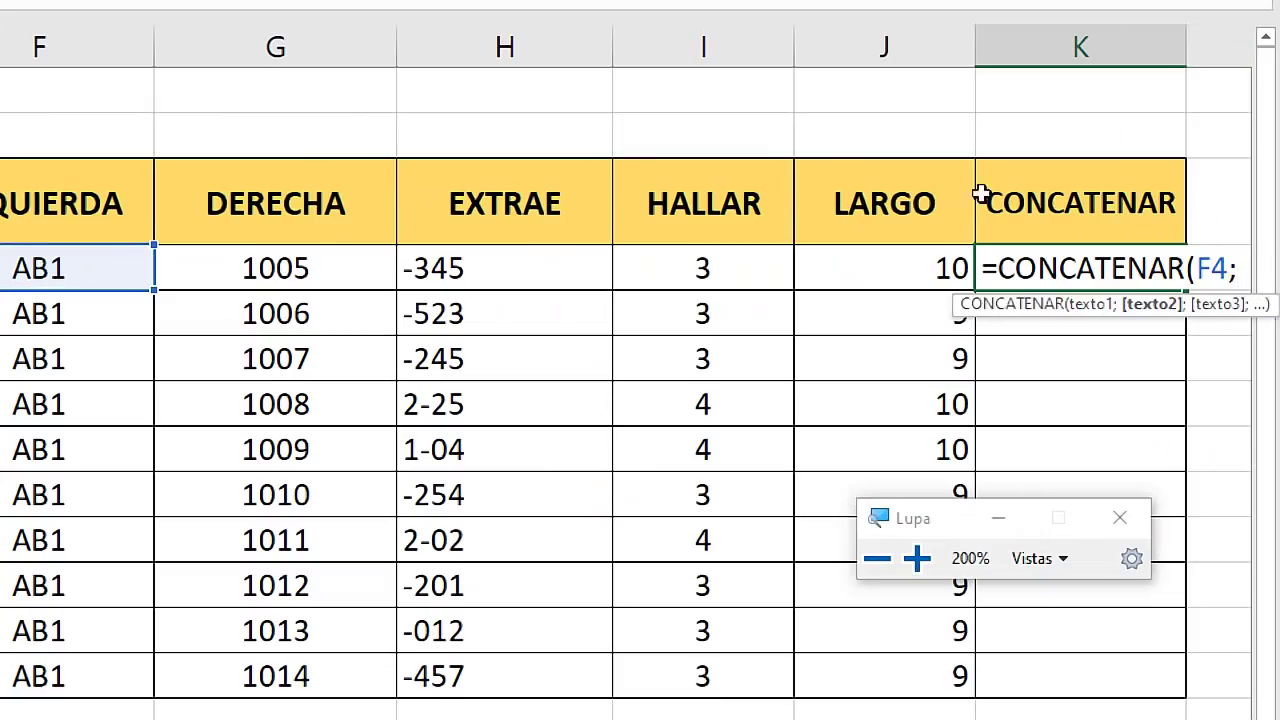
left_click(285, 268)
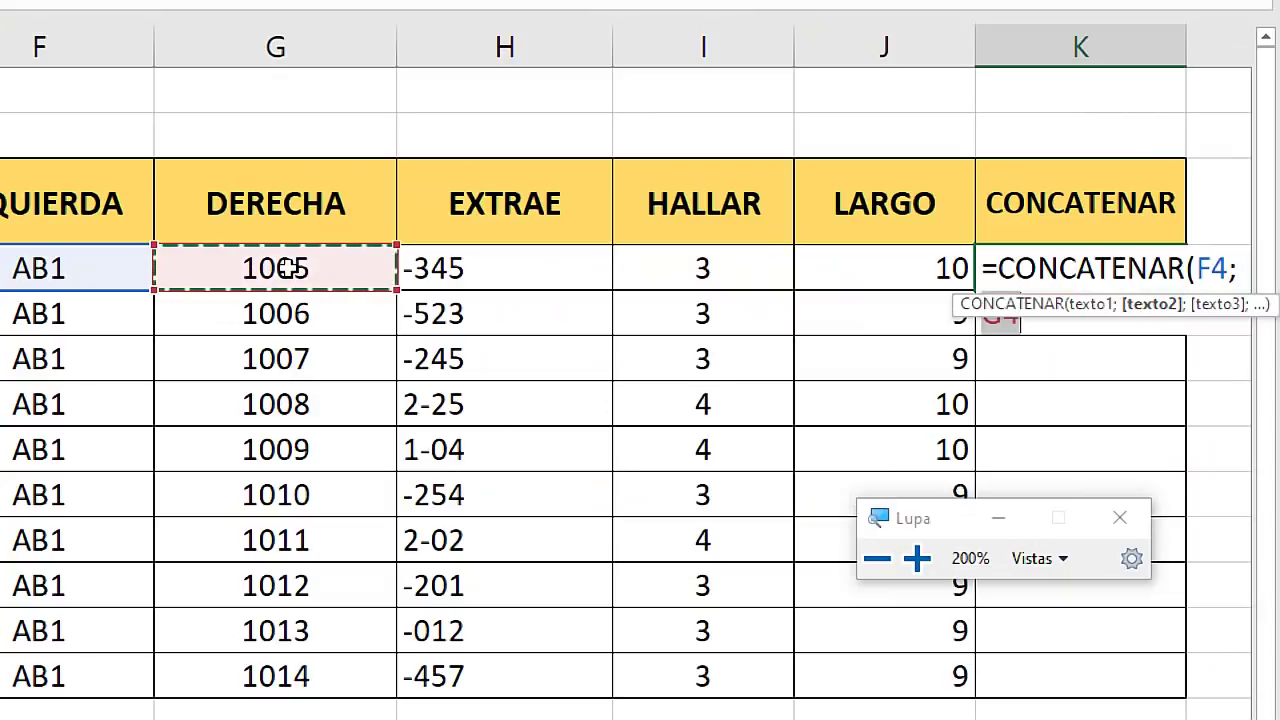
key("Return")
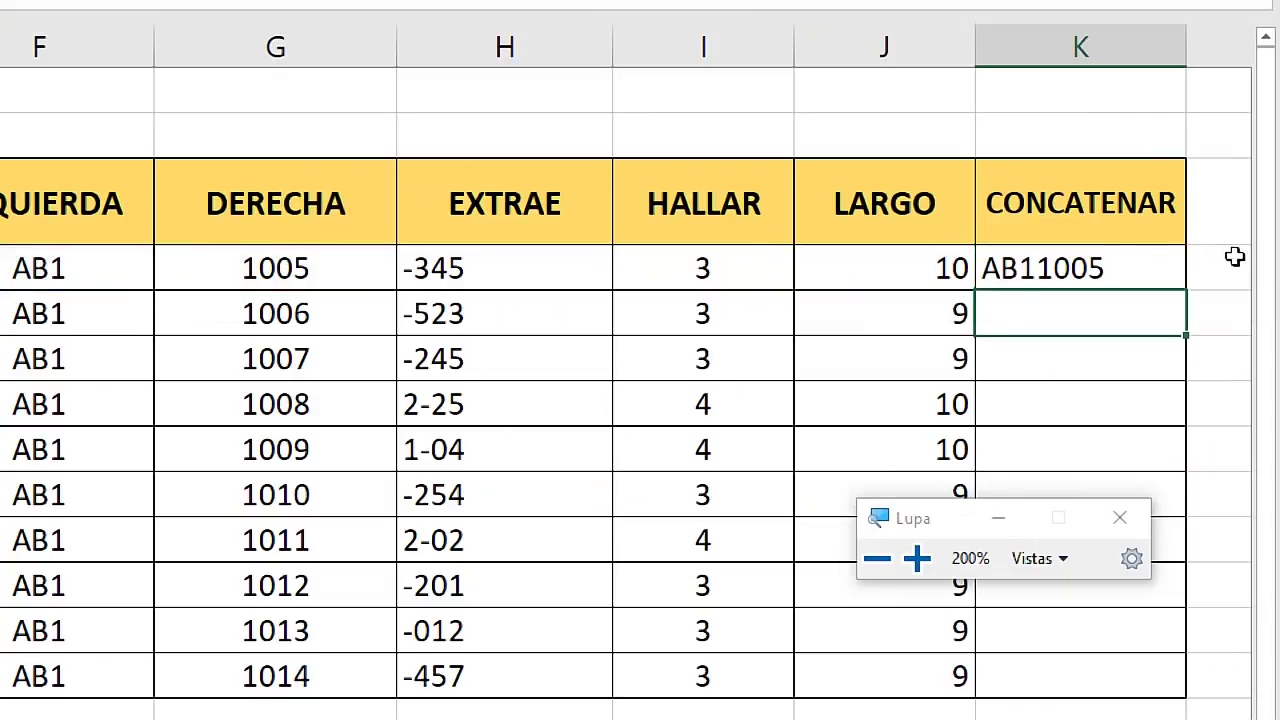
left_click(1135, 266)
left_click_drag(1233, 270, 1200, 468)
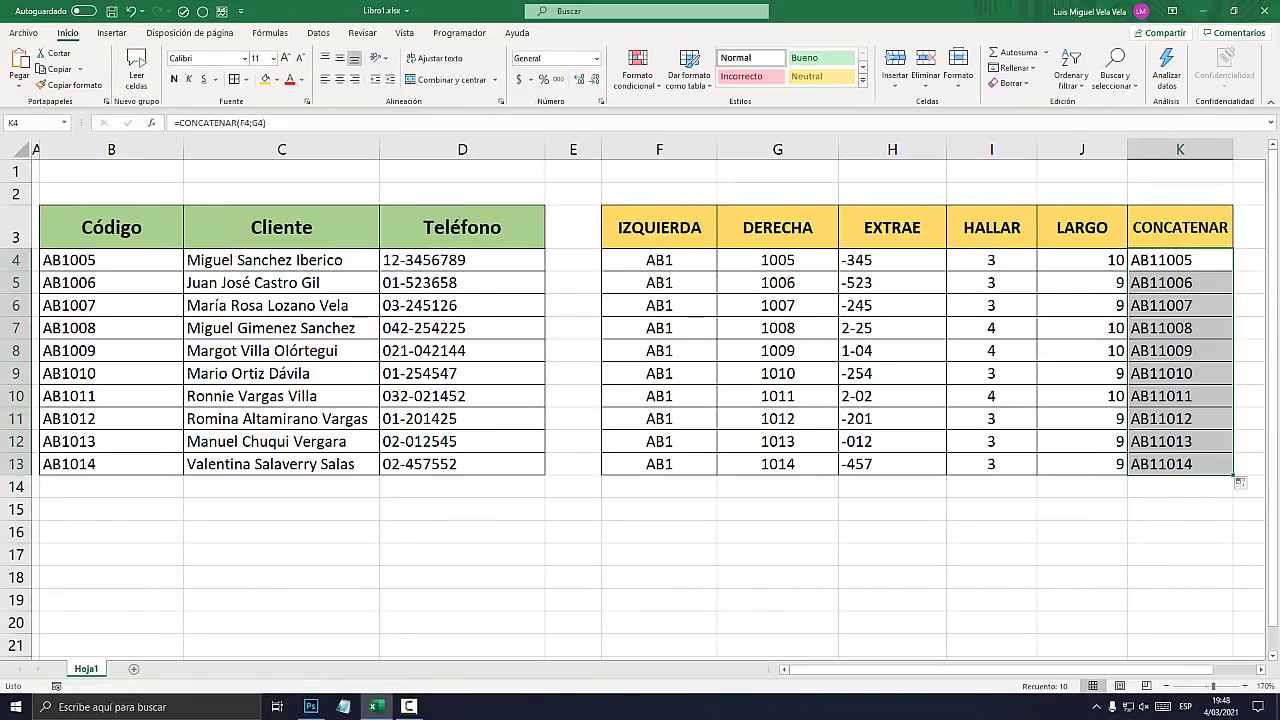
Widen column K so the joined AB codes fit
left_click(1180, 260)
key("super+plus")
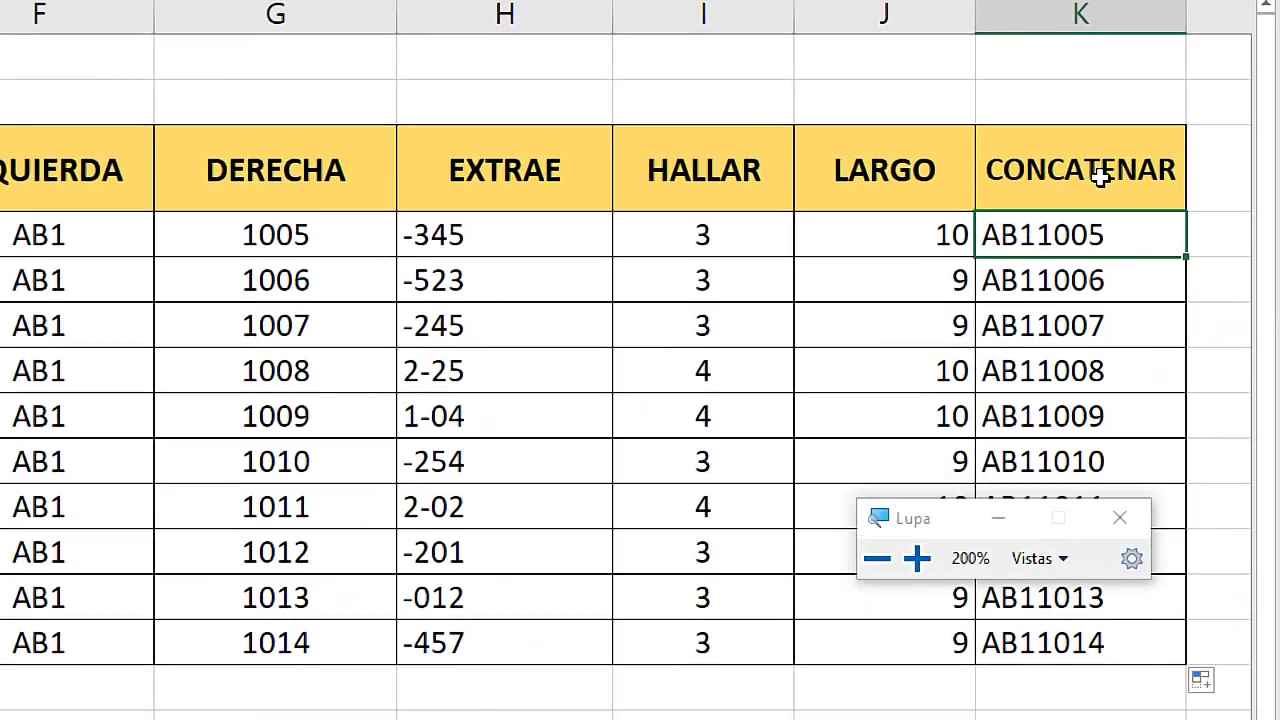
double_click(1083, 238)
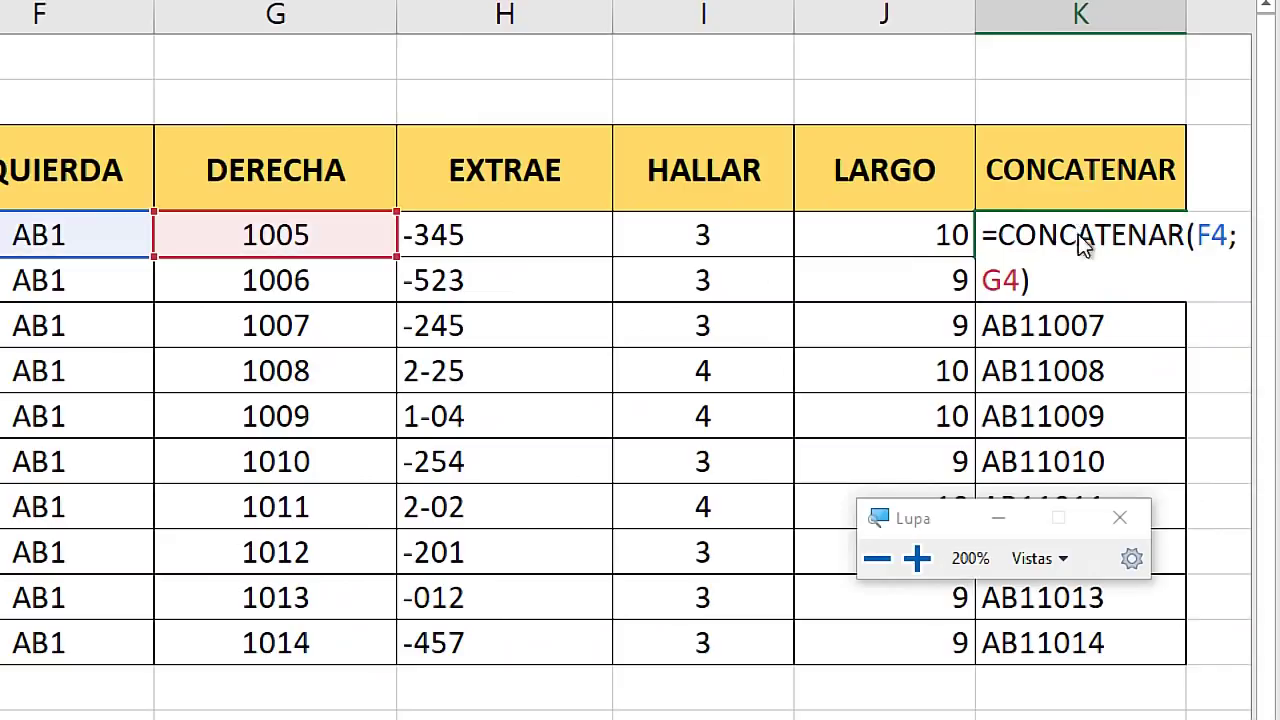
left_click(1240, 234)
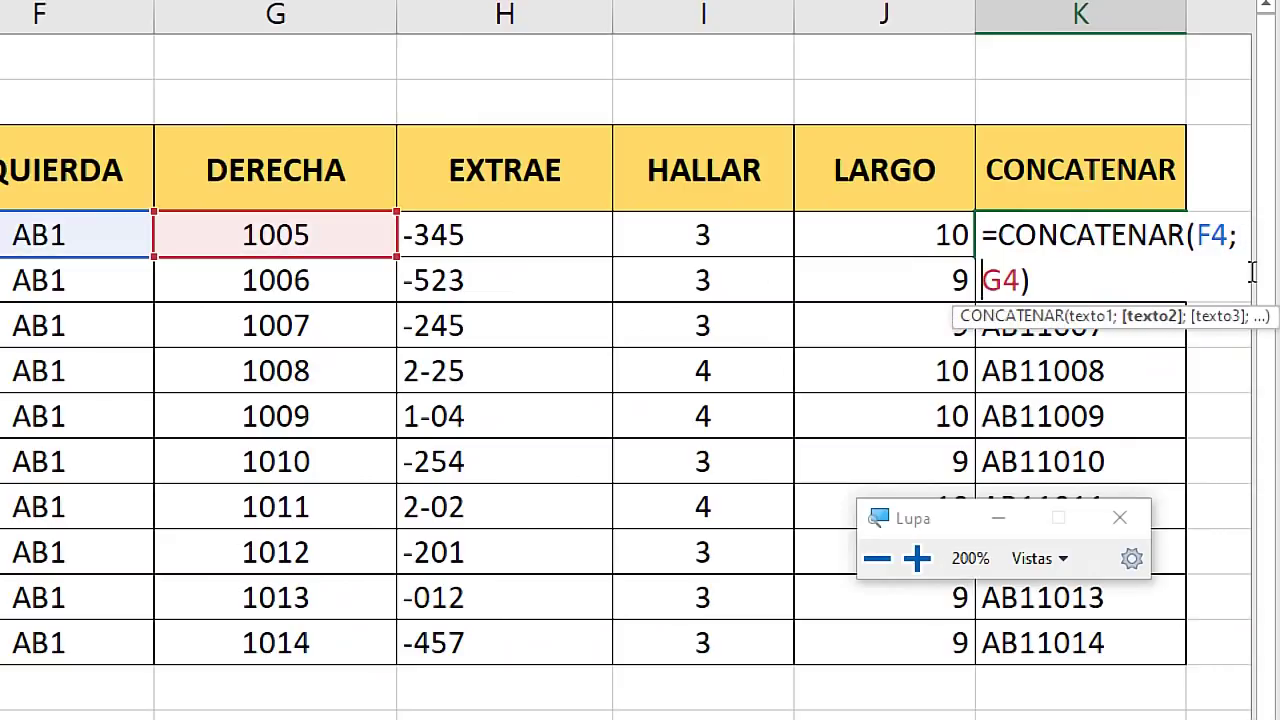
key("super+Escape")
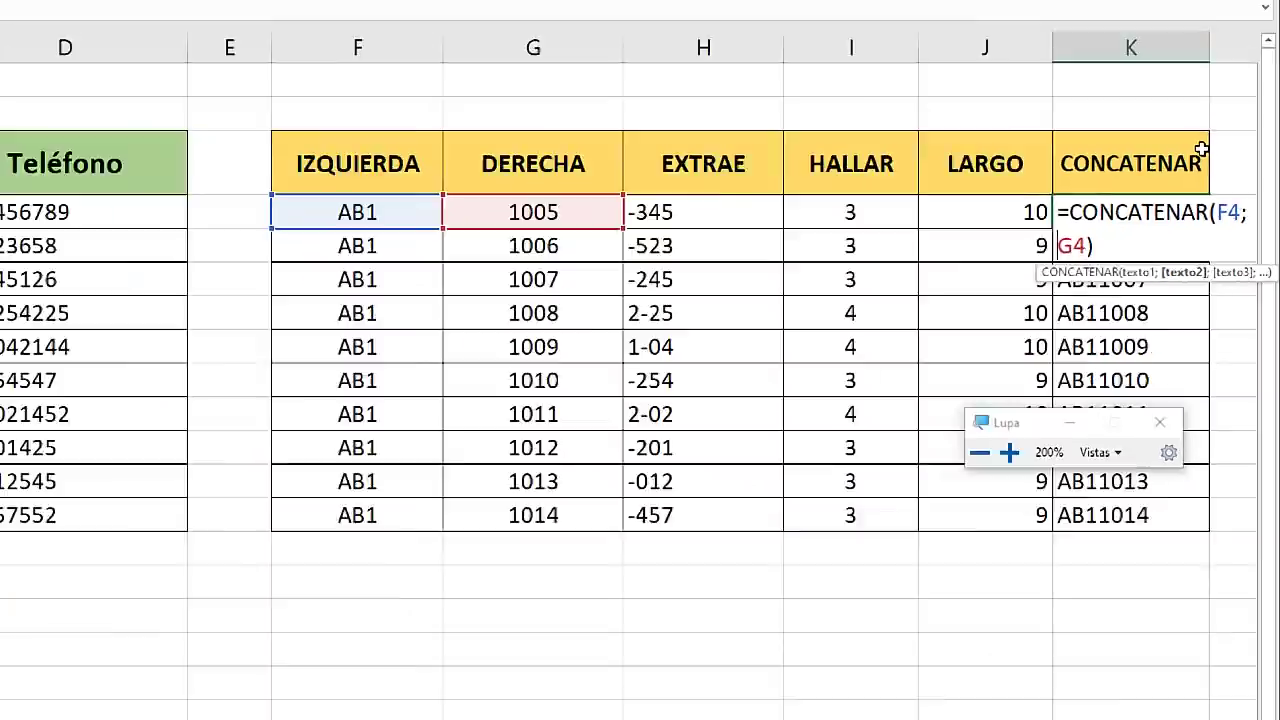
scroll(640, 400, "right", 2)
scroll(640, 400, "right", 3)
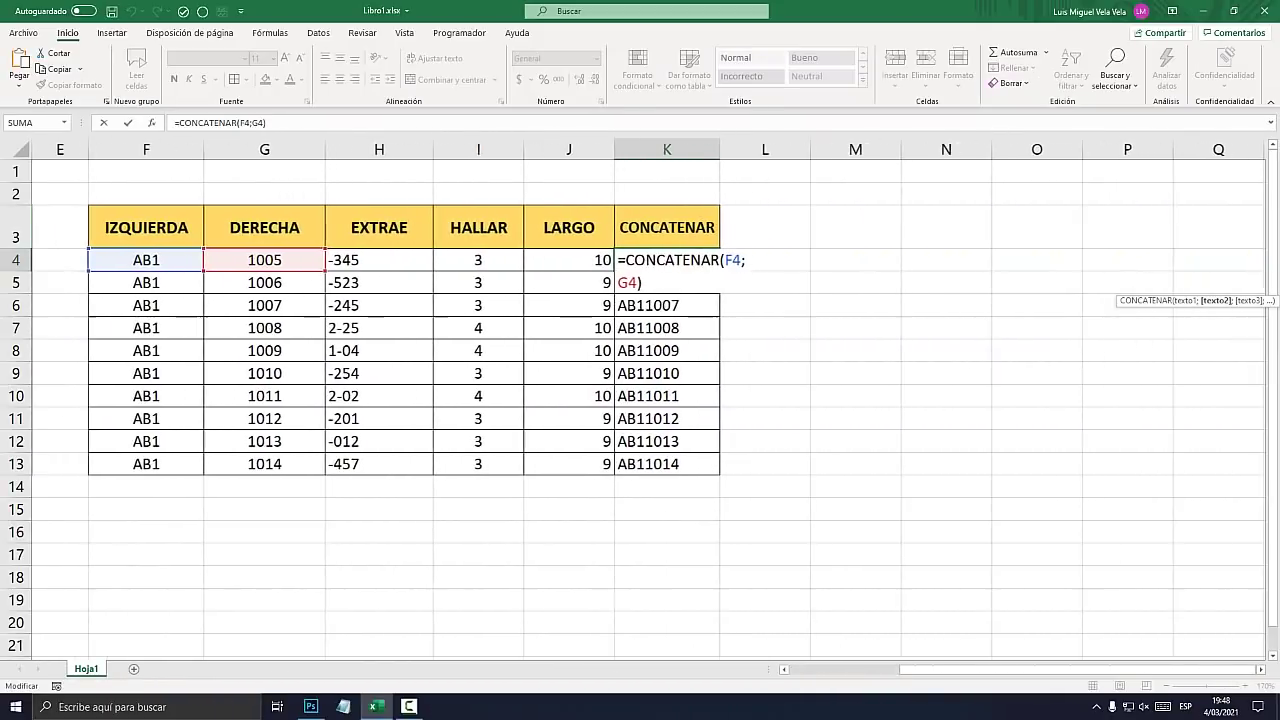
left_click_drag(719, 149, 815, 149)
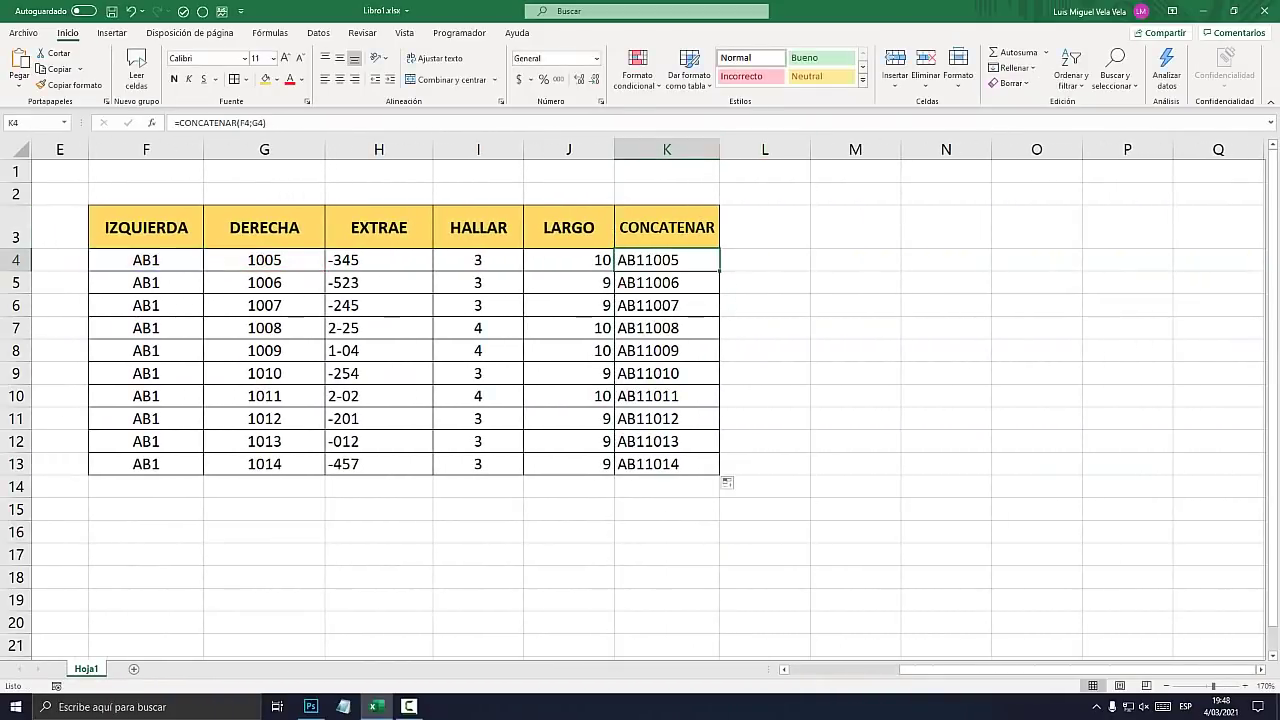
left_click_drag(719, 149, 943, 149)
Add a " " separator to K4's CONCATENAR, then swap it for a hyphen
double_click(741, 260)
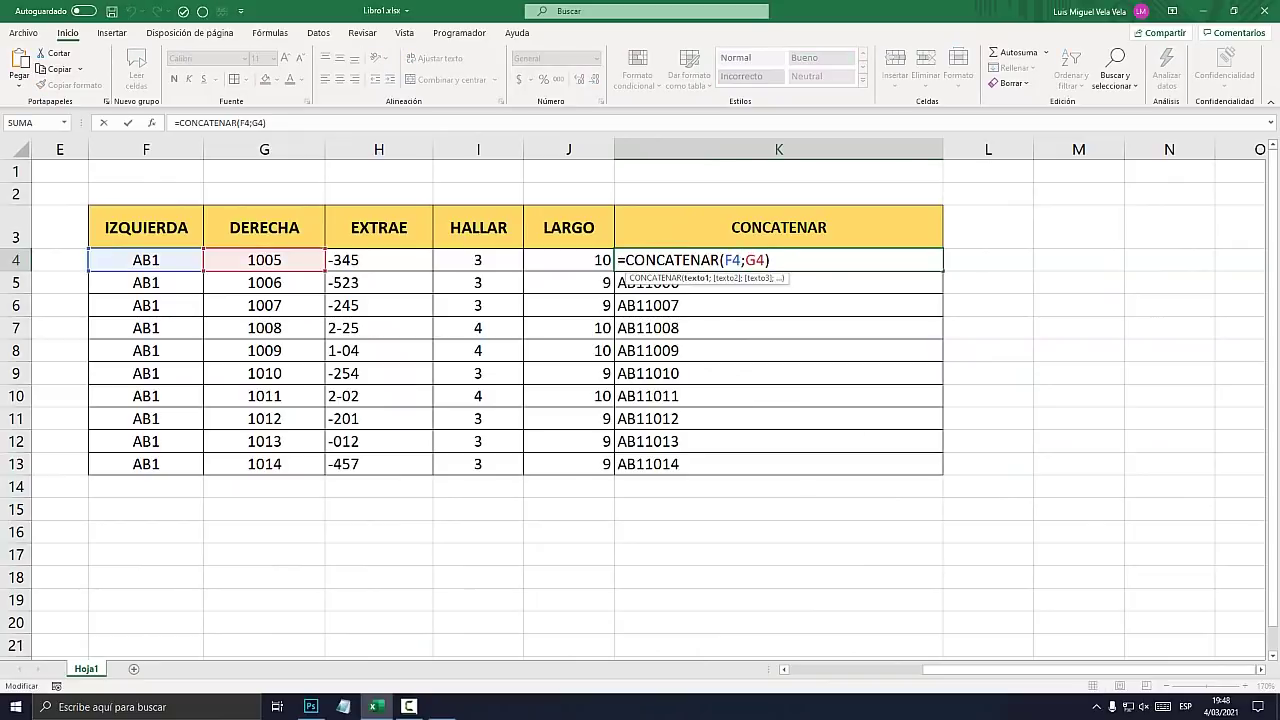
key("super+plus")
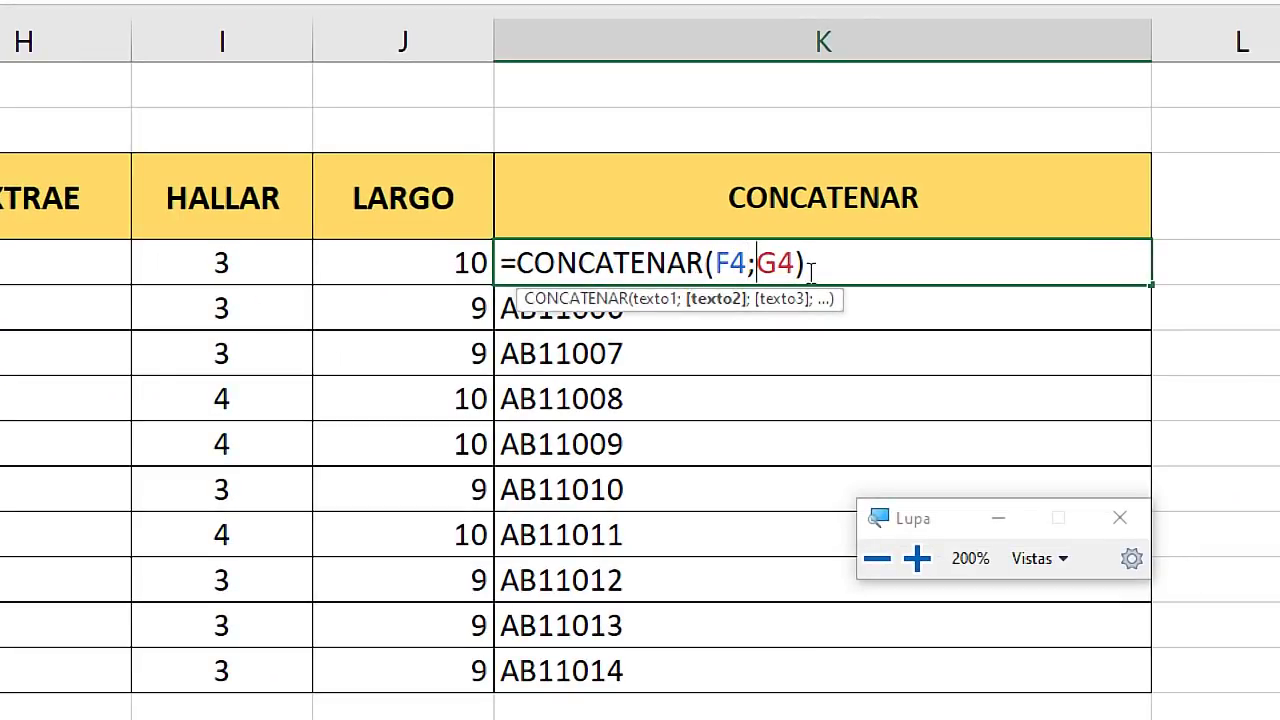
type("\"")
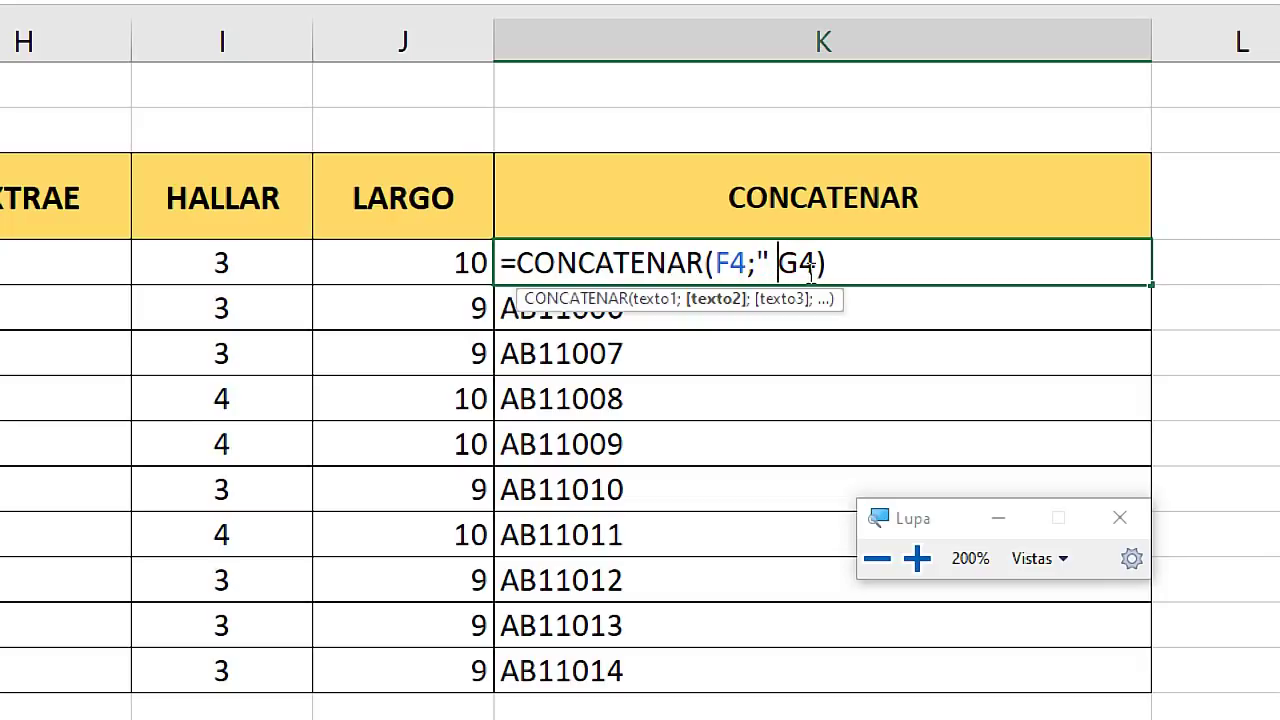
type(" \";")
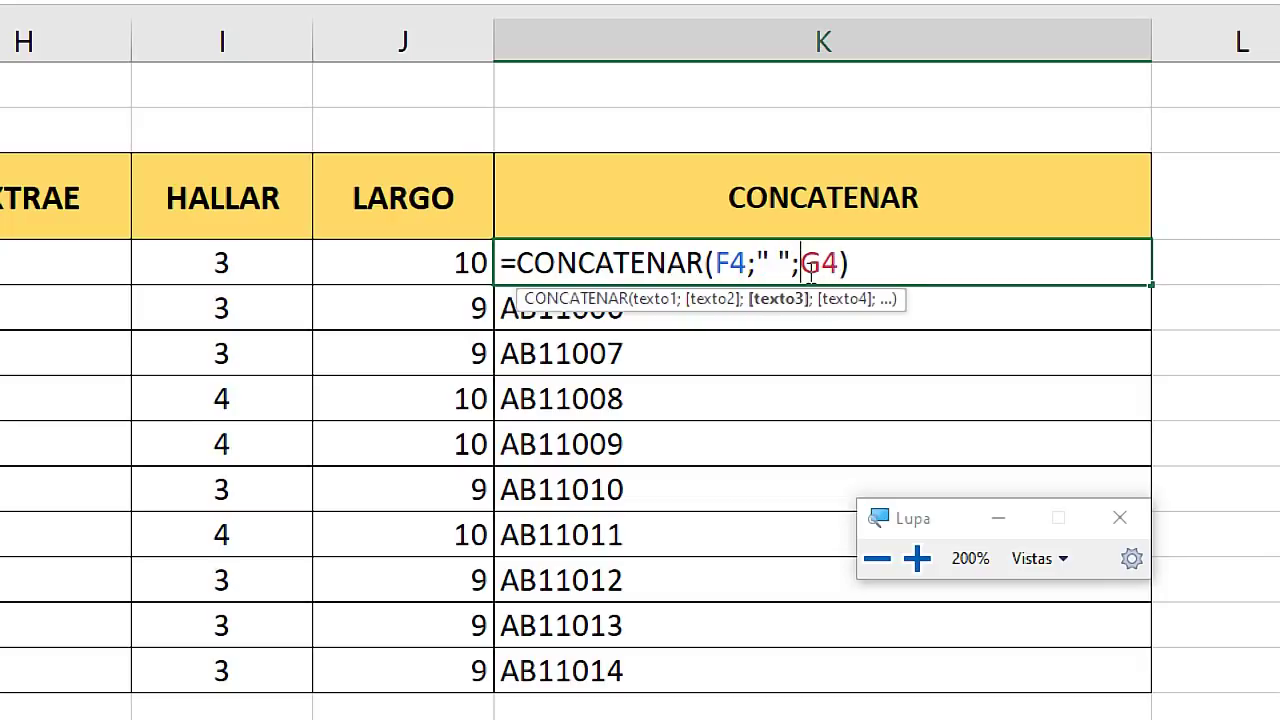
key("Return")
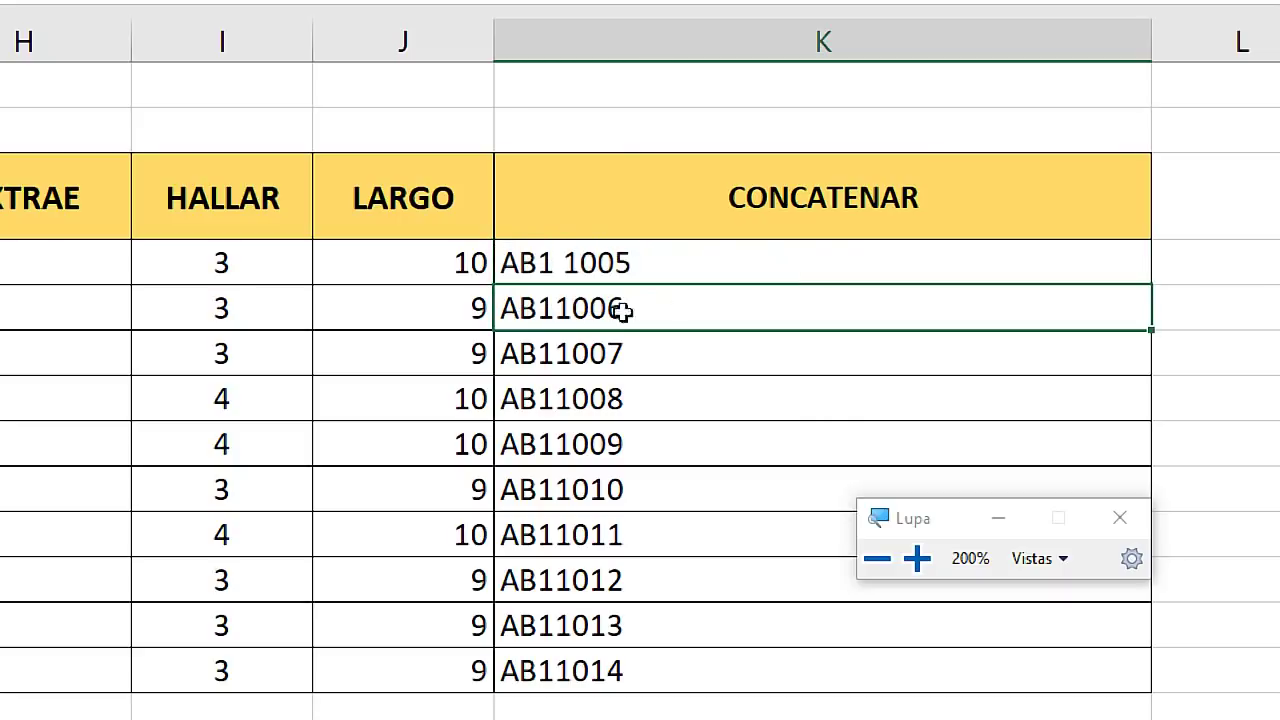
double_click(580, 262)
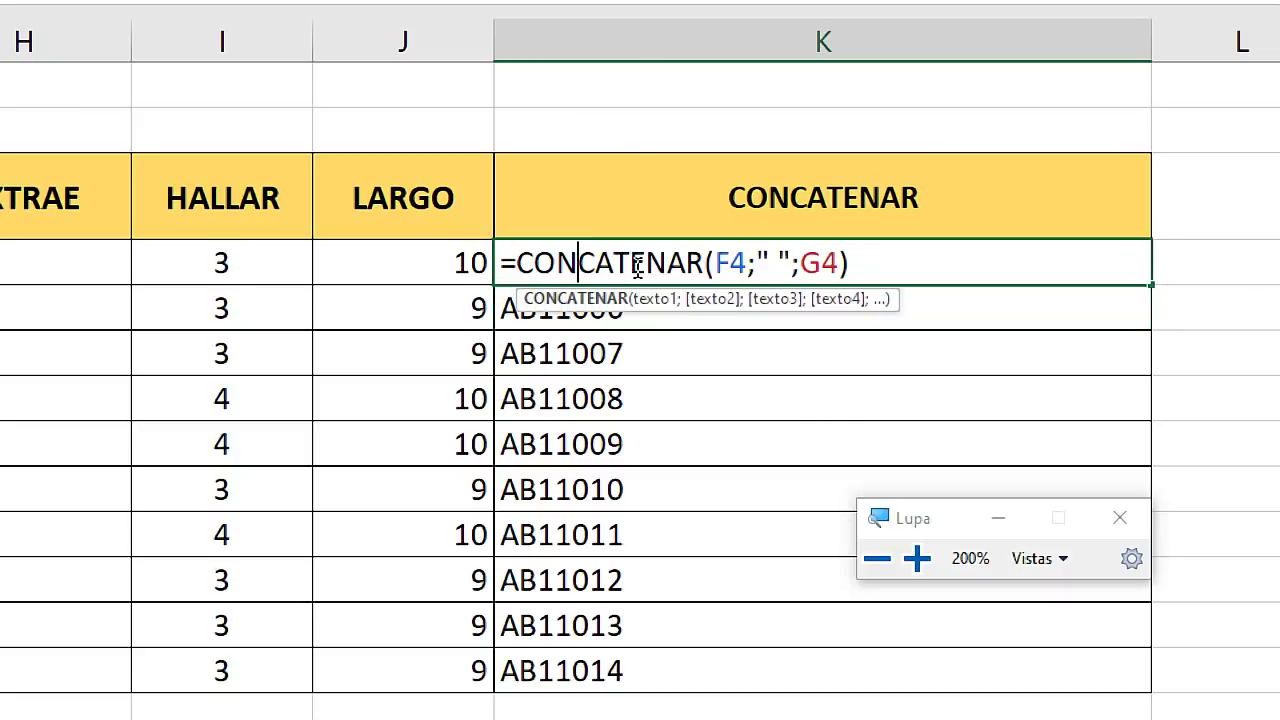
left_click(771, 262)
type("-")
key("Return")
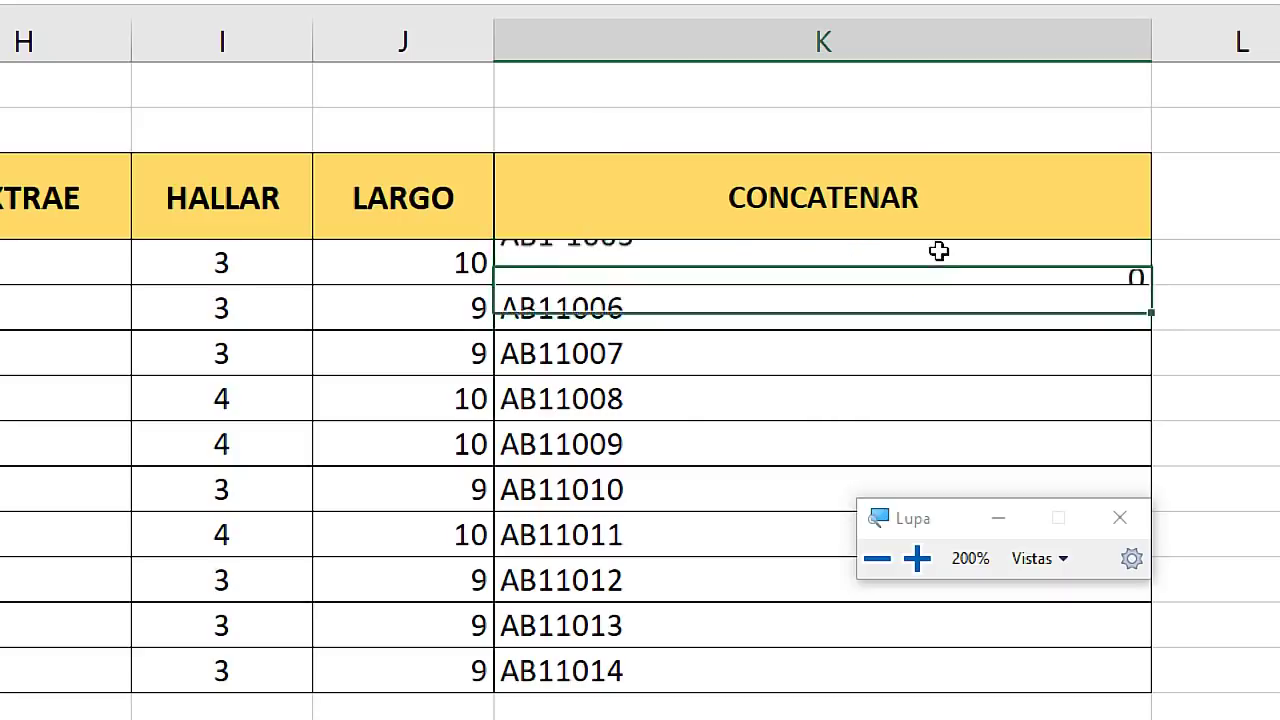
Replace the hyphen separator in K4's CONCATENAR with an X, then revert it
double_click(668, 264)
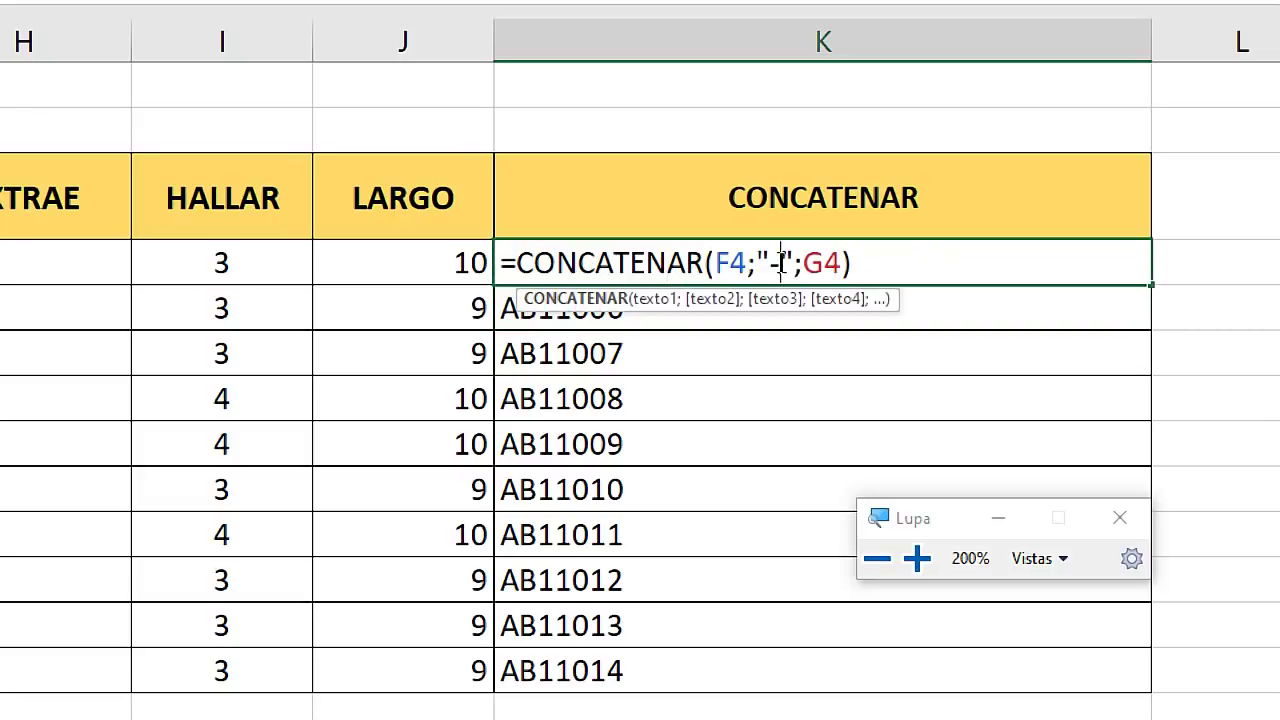
double_click(780, 262)
type("X")
key("Return")
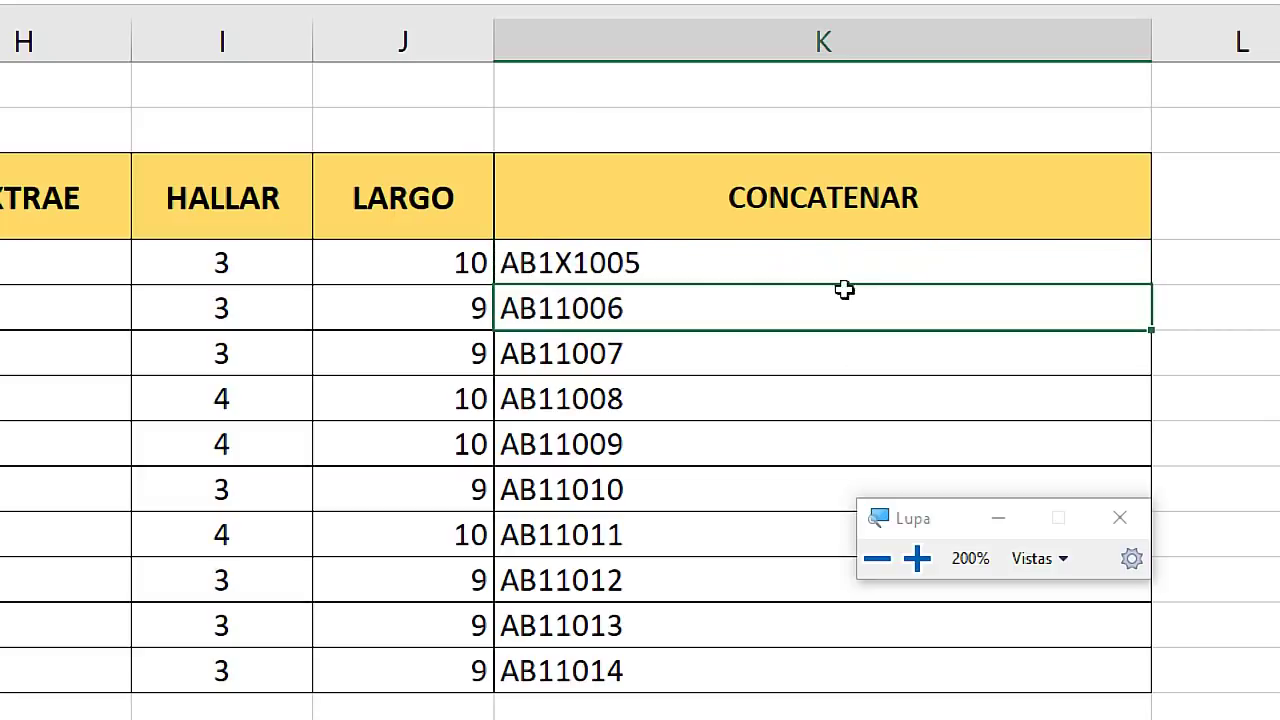
double_click(598, 263)
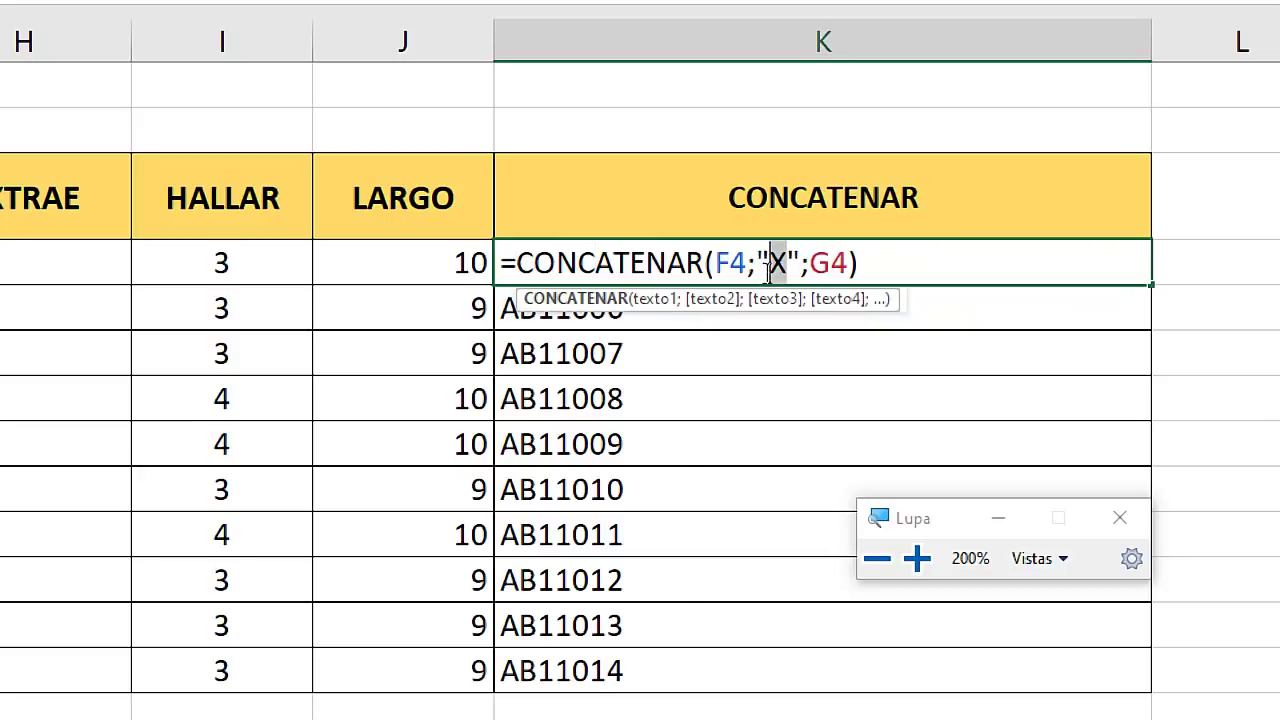
key("Return")
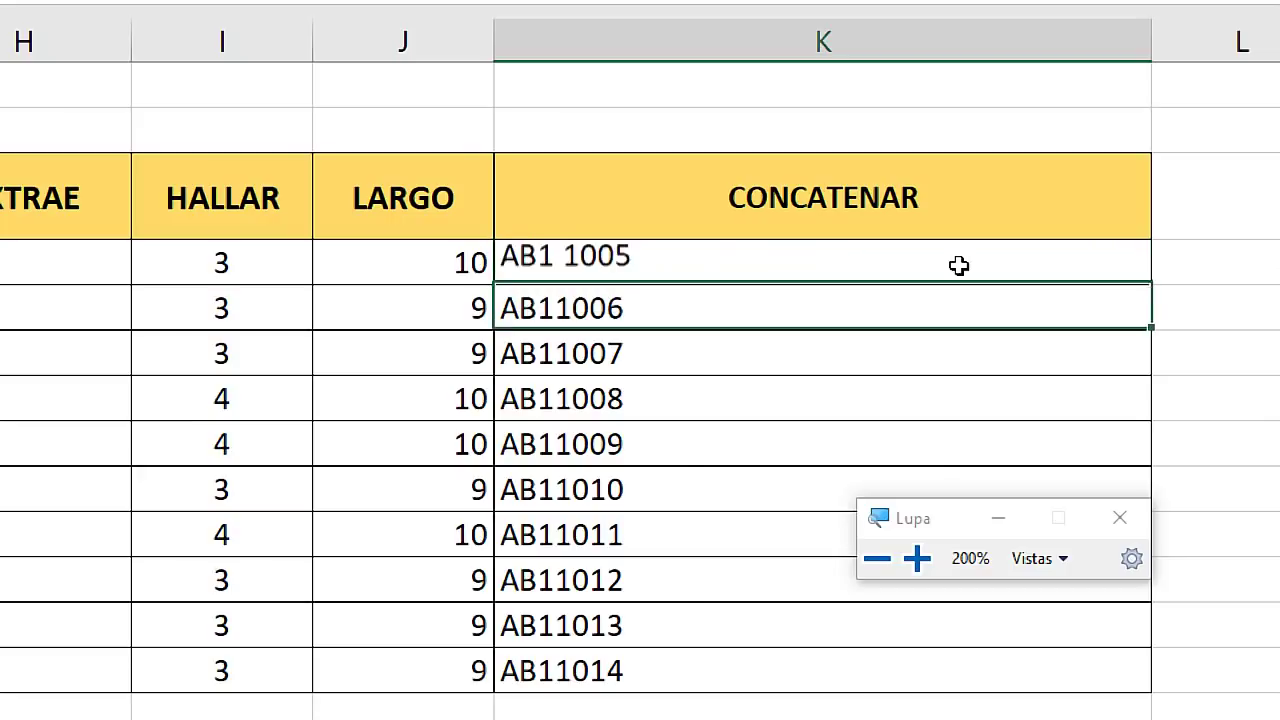
Delete the separator argument so K4 reads =CONCATENAR(F4;G4) again
double_click(929, 263)
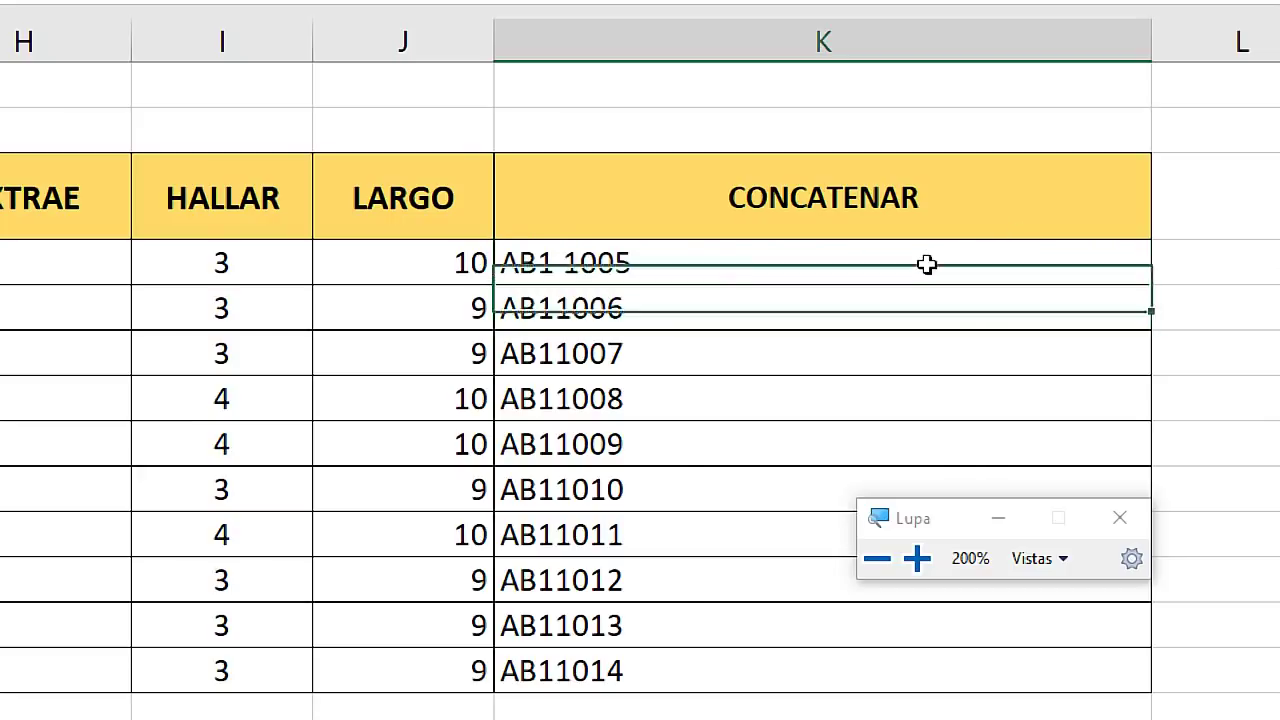
double_click(787, 263)
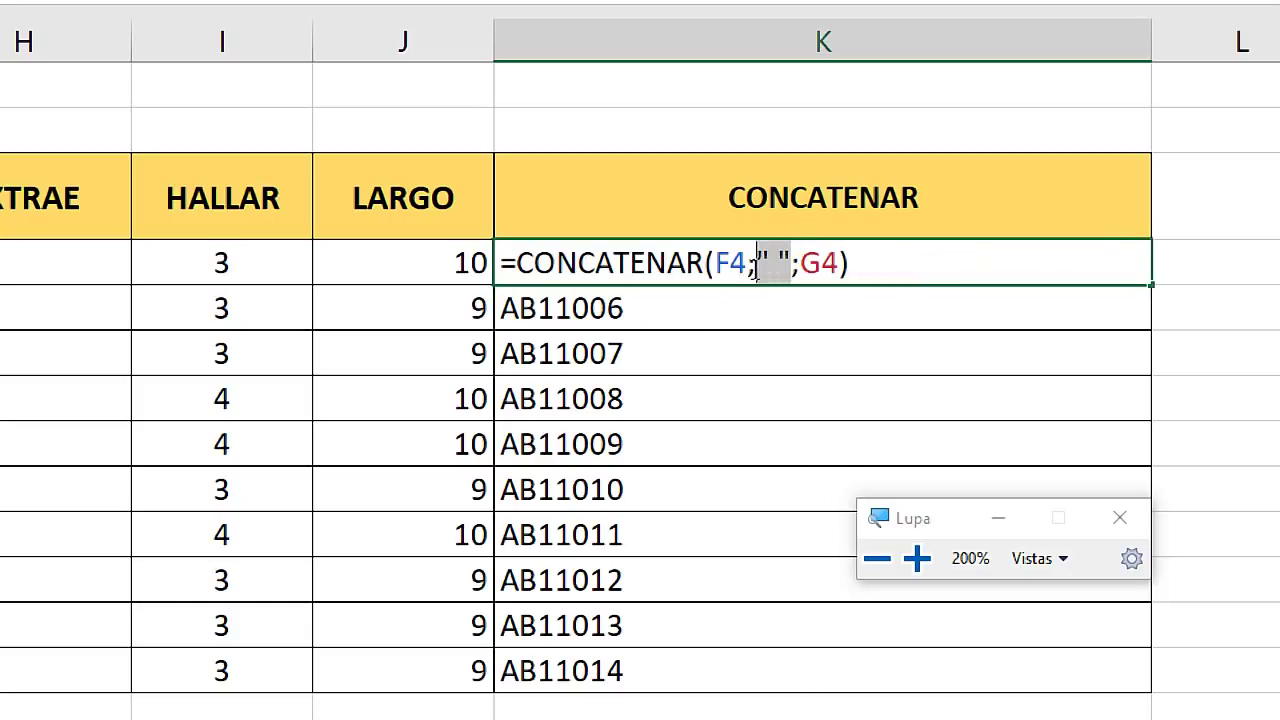
key("Left")
key("shift+Left")
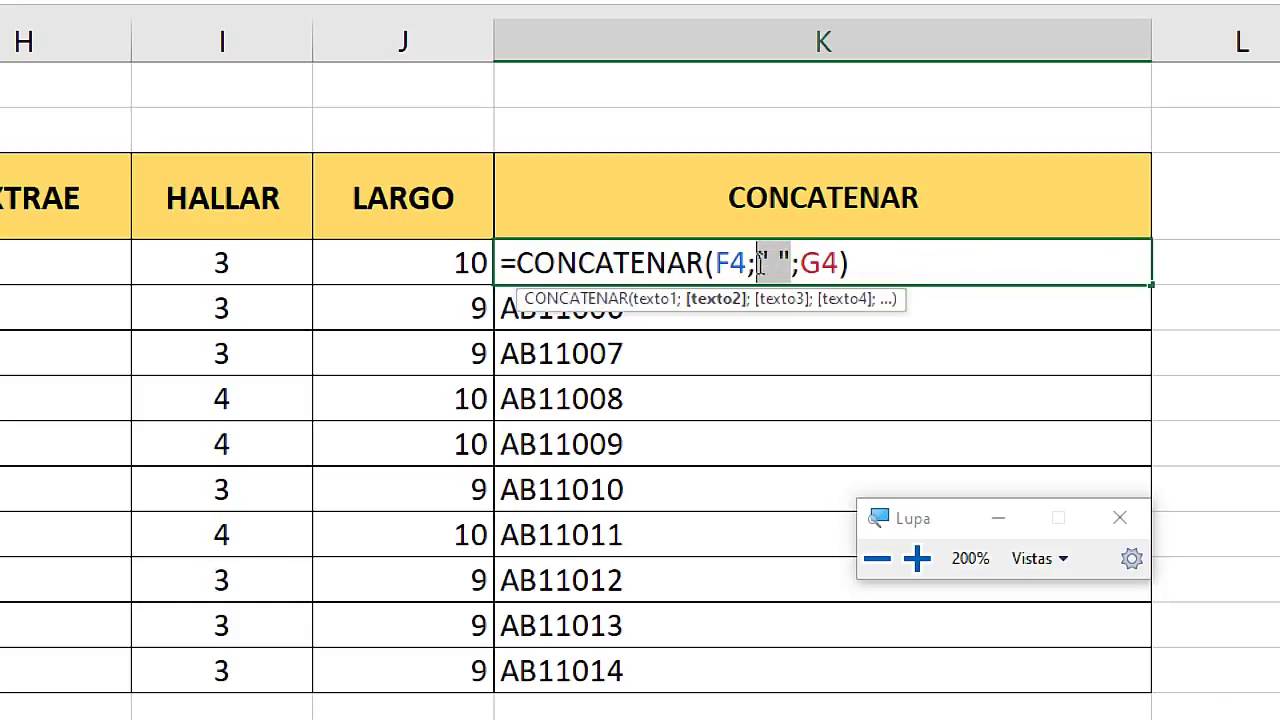
key("Left")
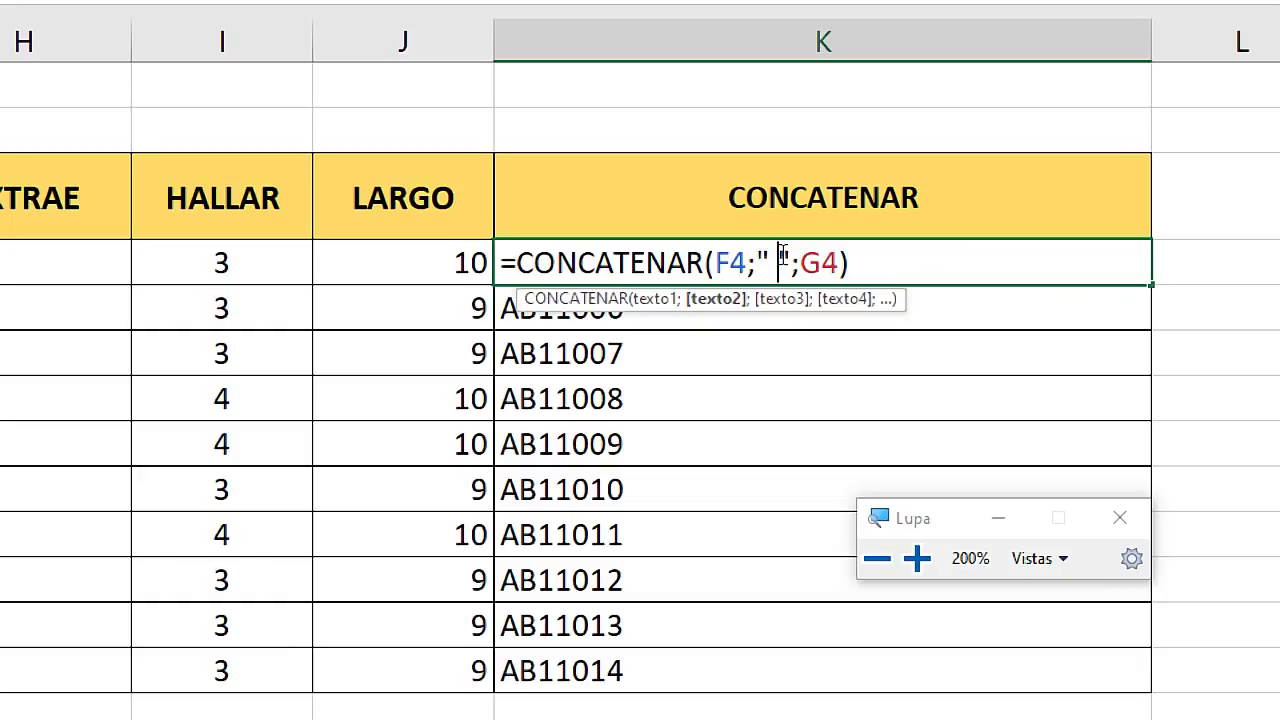
left_click_drag(789, 262, 752, 262)
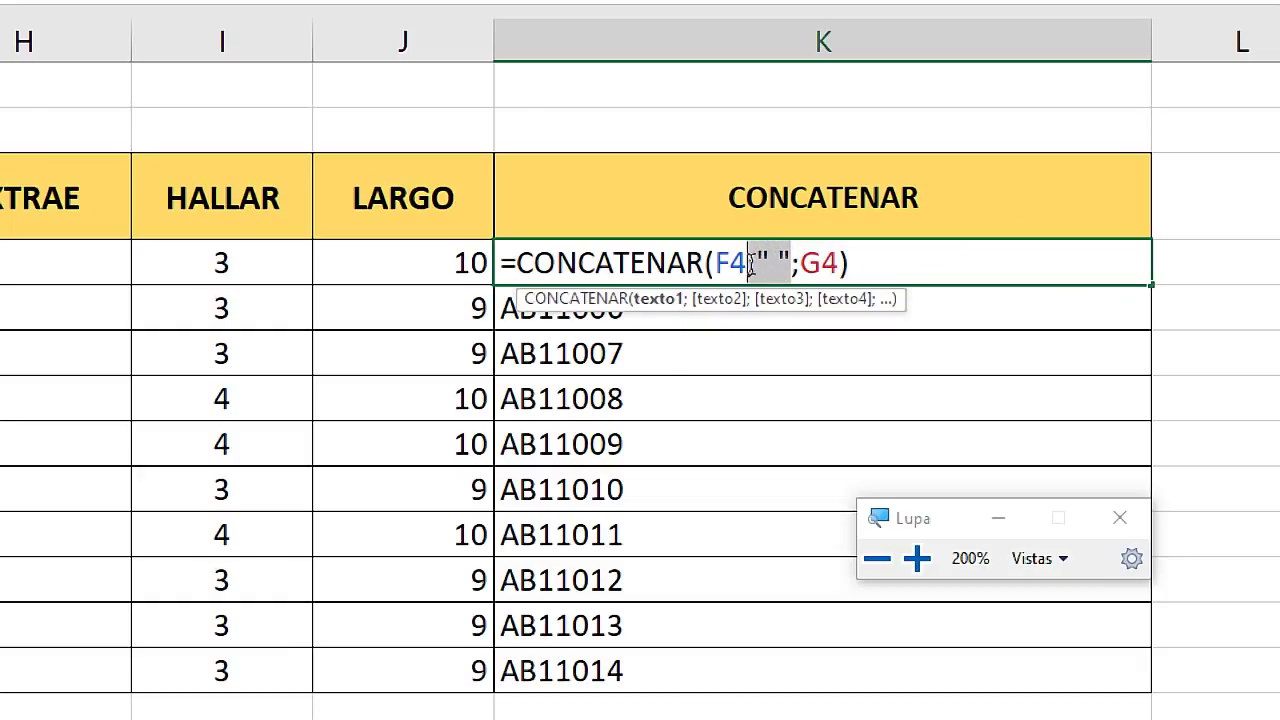
key("Delete")
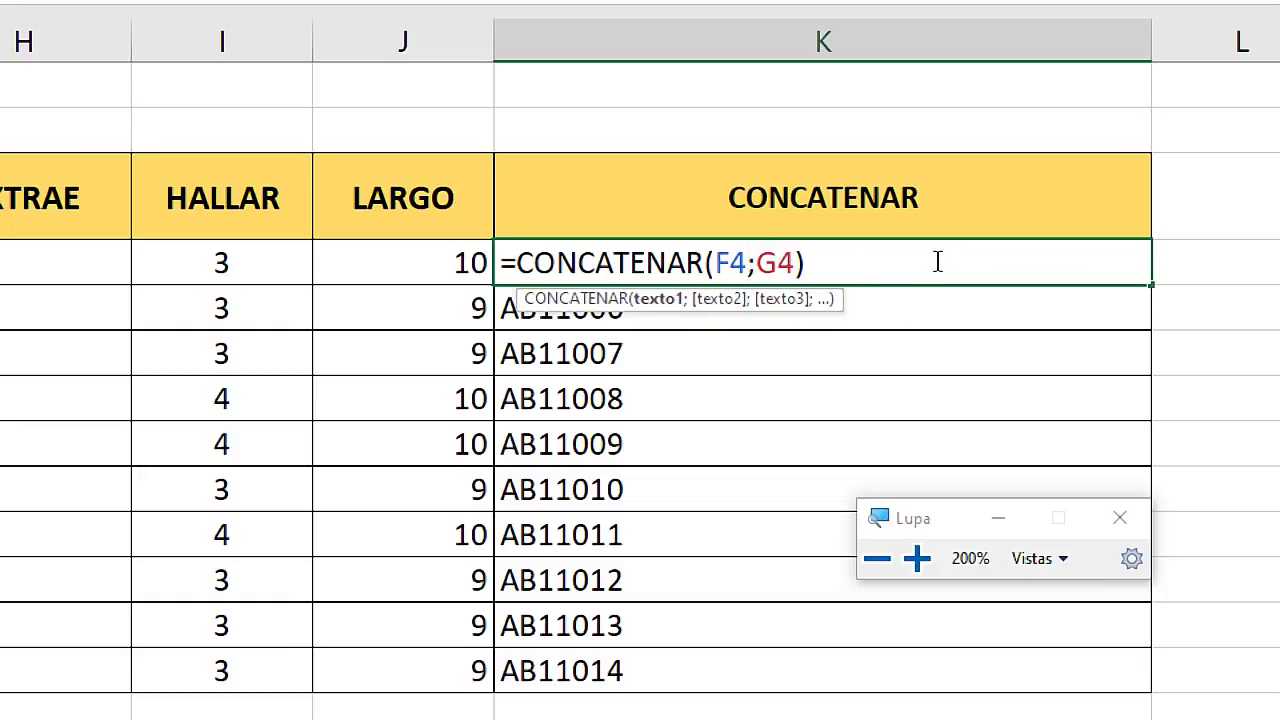
key("Return")
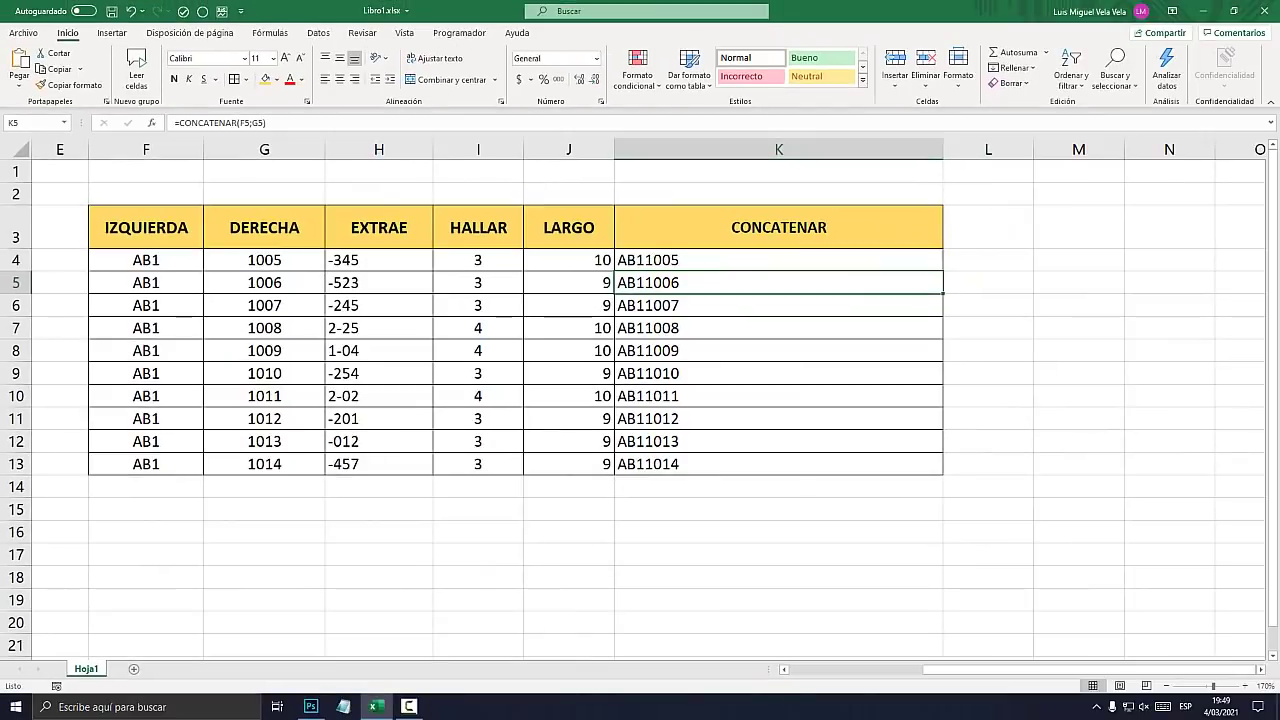
Insert a new blank column E beside the Teléfono column
left_click_drag(1090, 669, 955, 669)
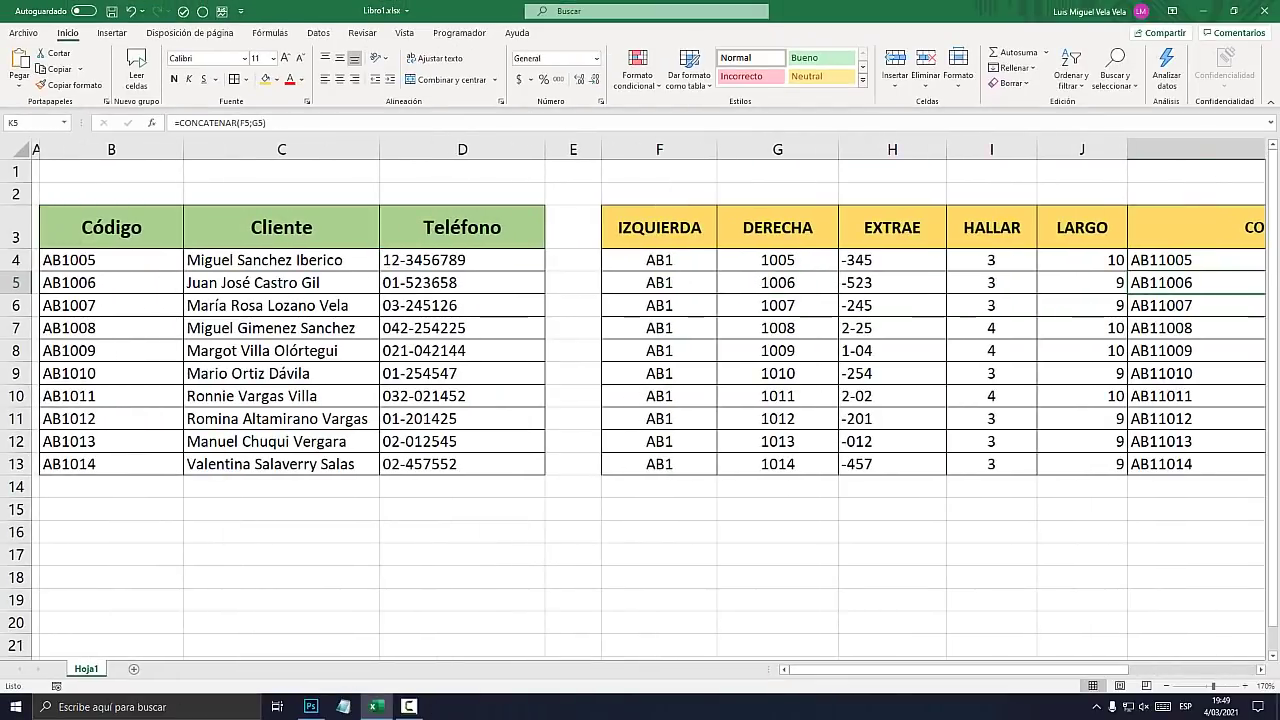
left_click_drag(601, 149, 702, 149)
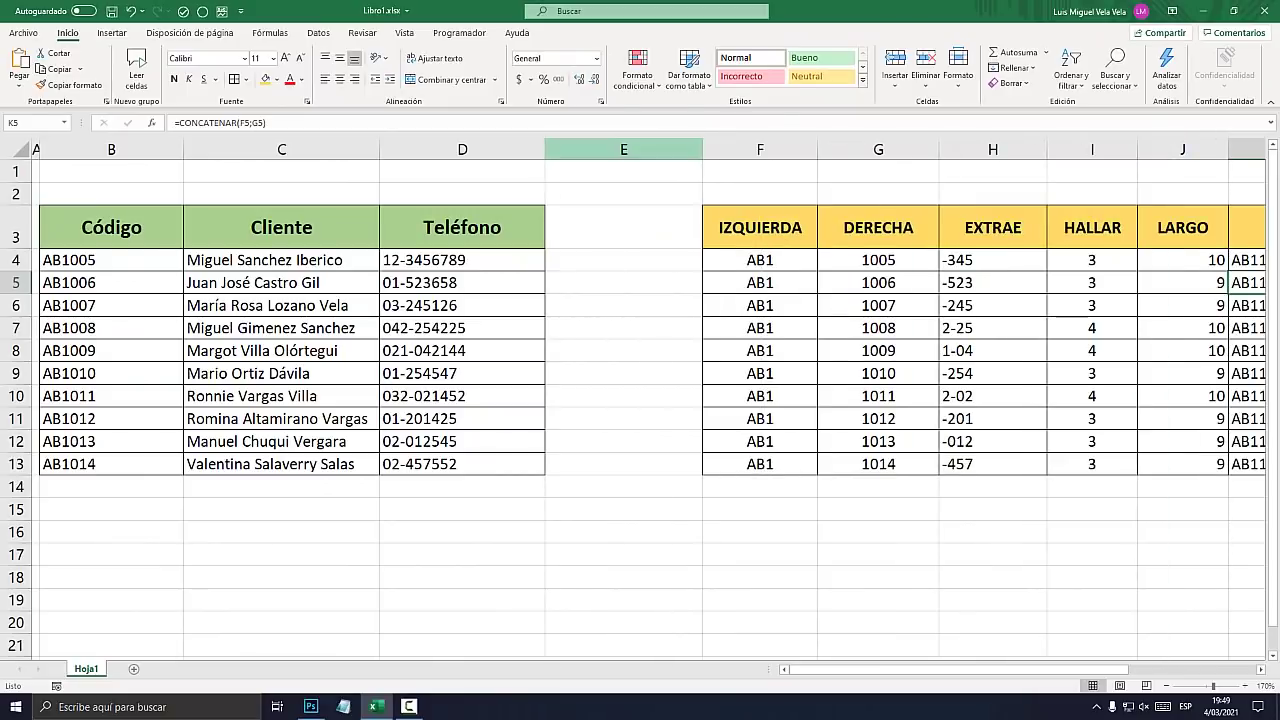
right_click(652, 149)
left_click(691, 253)
left_click(785, 227)
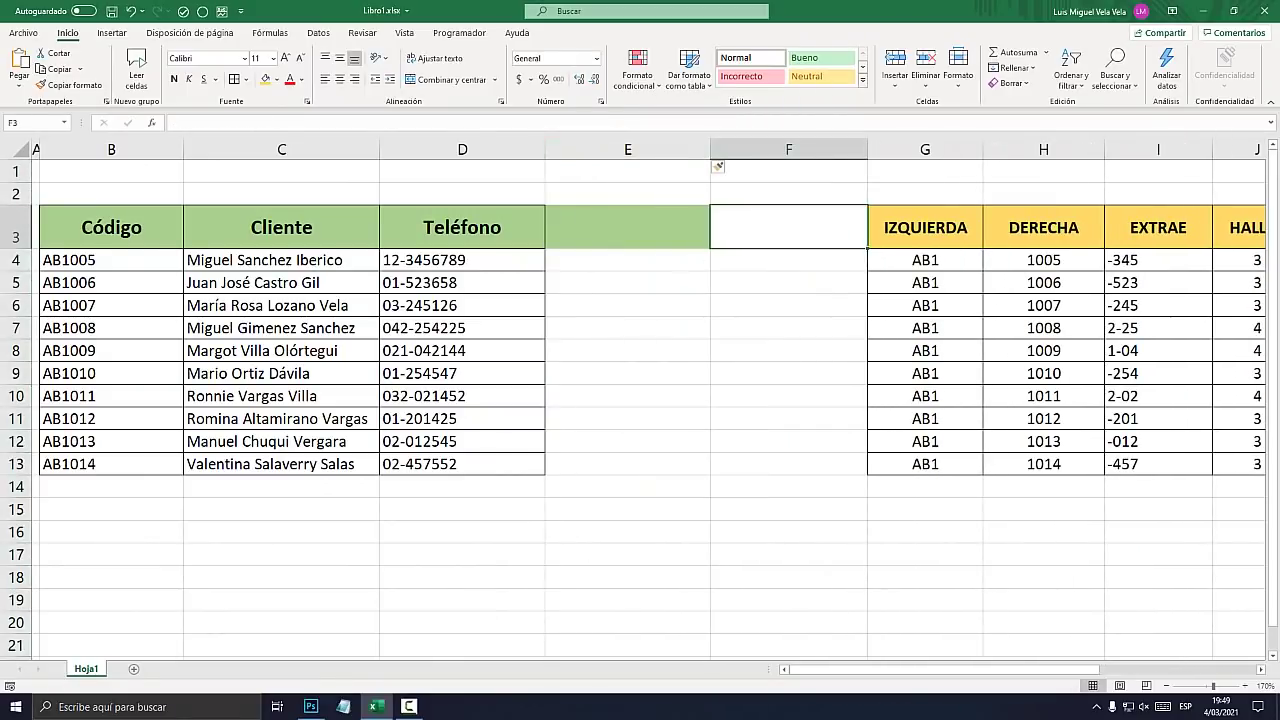
left_click(627, 227)
Add the missing hyphen so D4 reads 12-3456789, leaving D5 unchanged
key("super+plus")
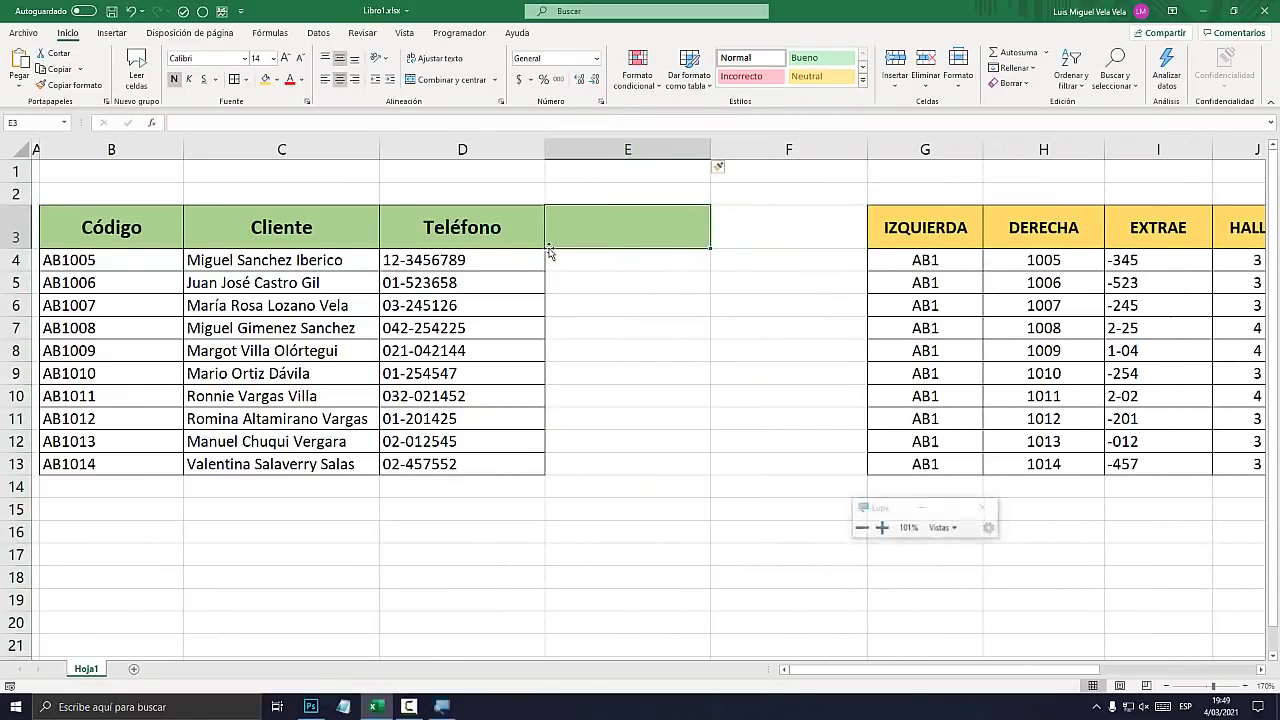
mouse_move(357, 275)
left_mouse_down()
mouse_move(300, 677)
mouse_move(306, 591)
left_mouse_up()
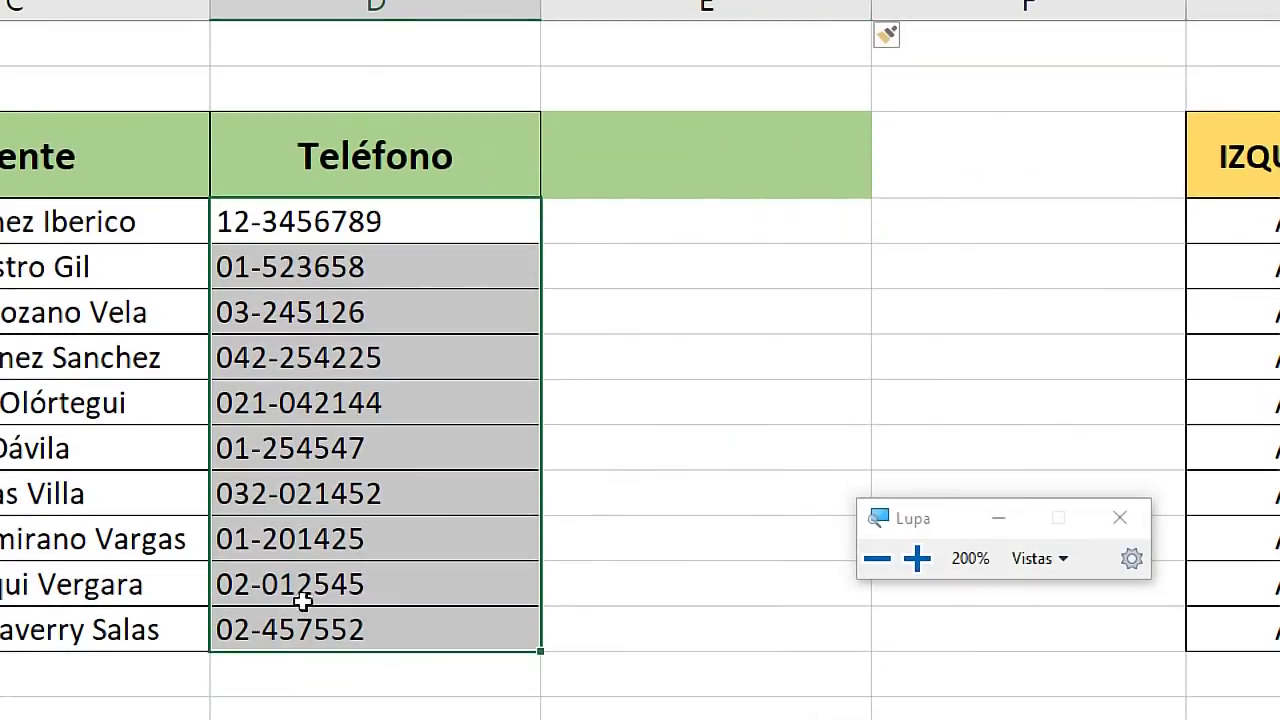
left_click(305, 357)
double_click(257, 220)
left_click(257, 220)
type("-")
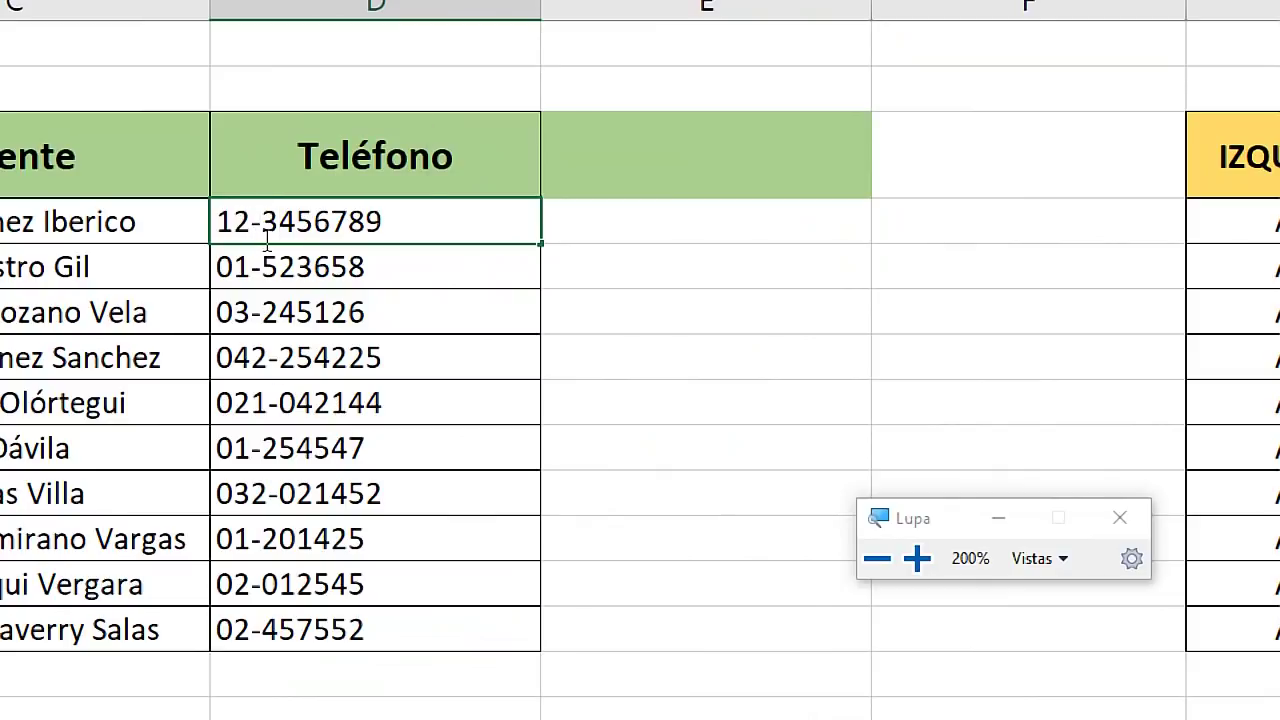
double_click(248, 222)
left_click(251, 264)
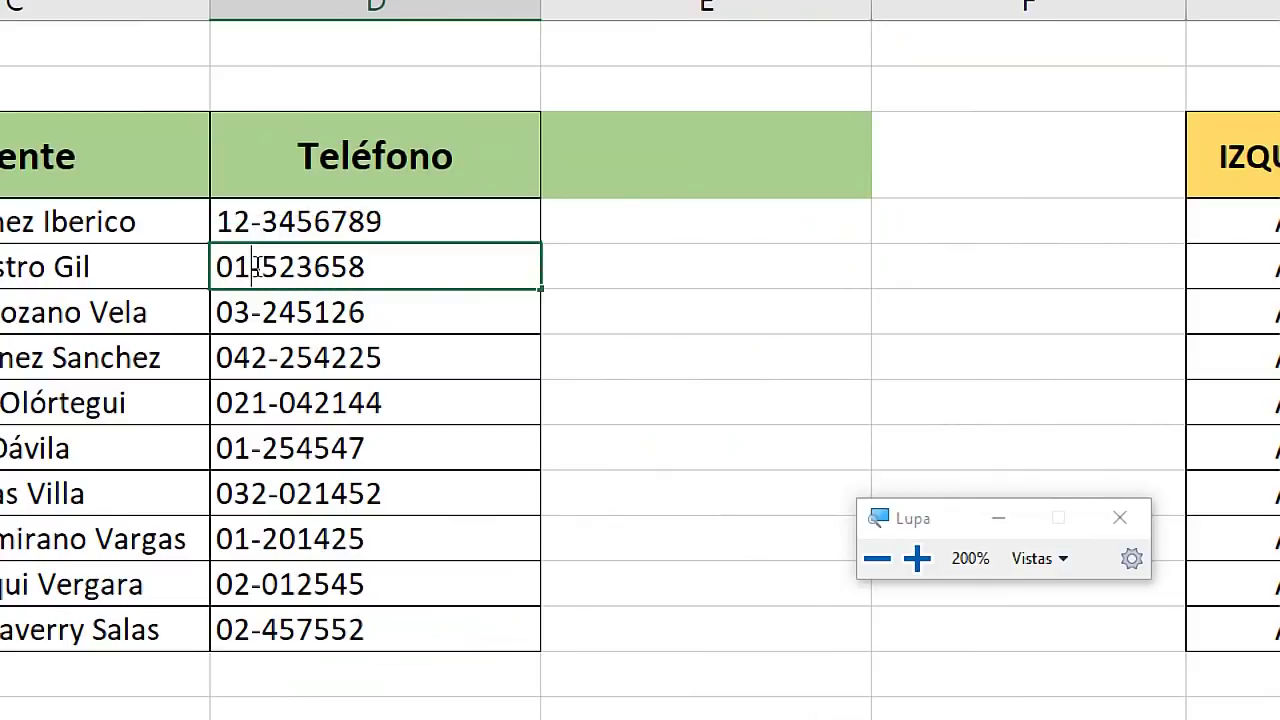
double_click(251, 264)
key("Return")
Enter the header 'Serie' in cell E3
left_click(674, 169)
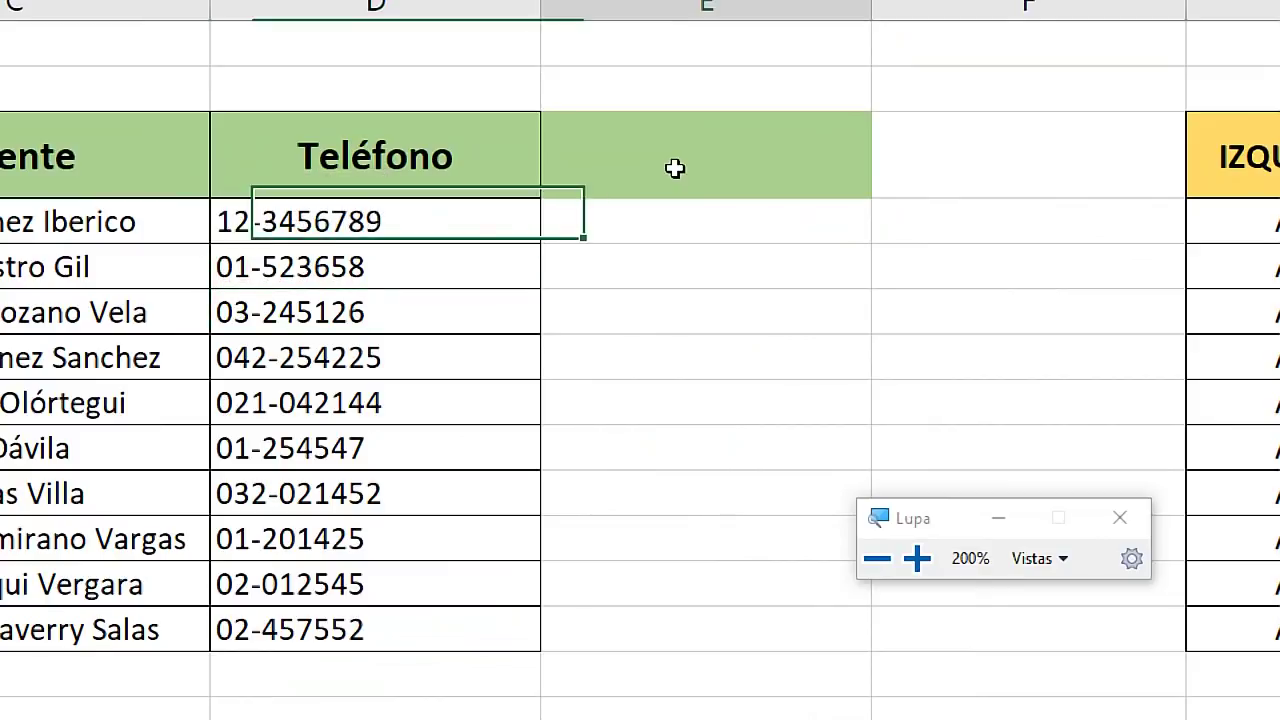
type("sERIE")
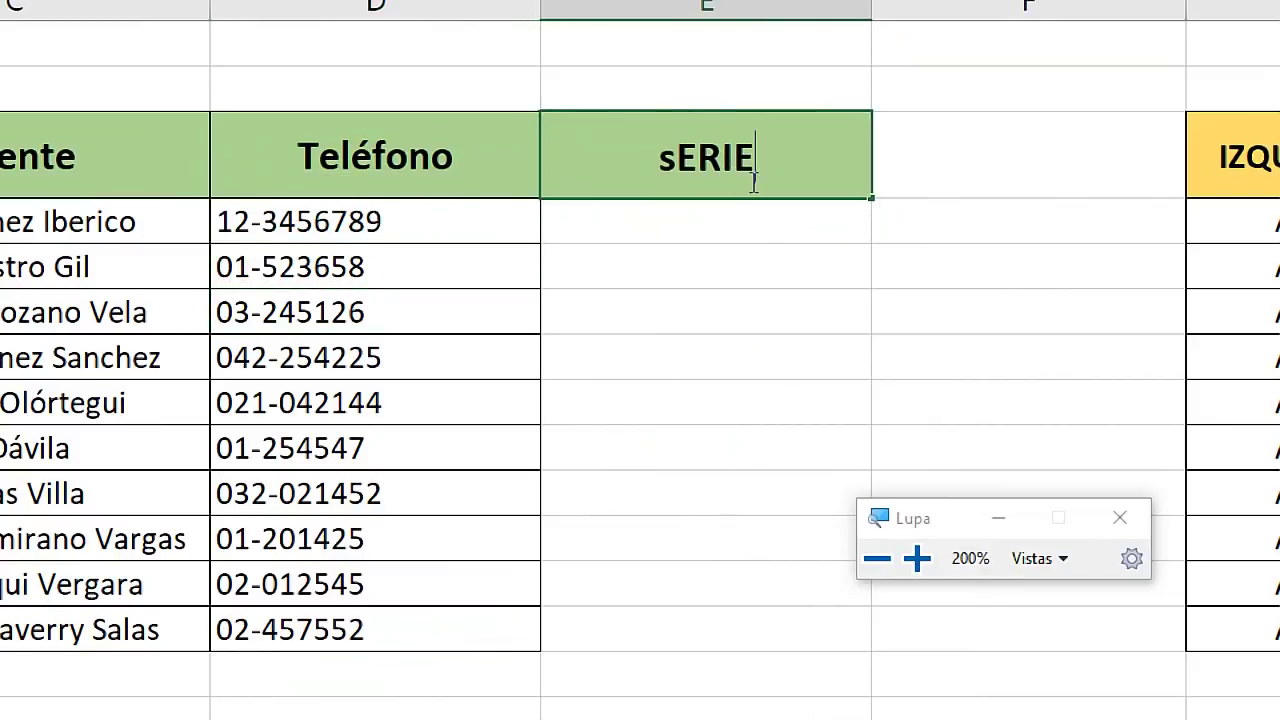
key("BackSpace")
key("BackSpace")
key("BackSpace")
key("BackSpace")
key("BackSpace")
type("Serie")
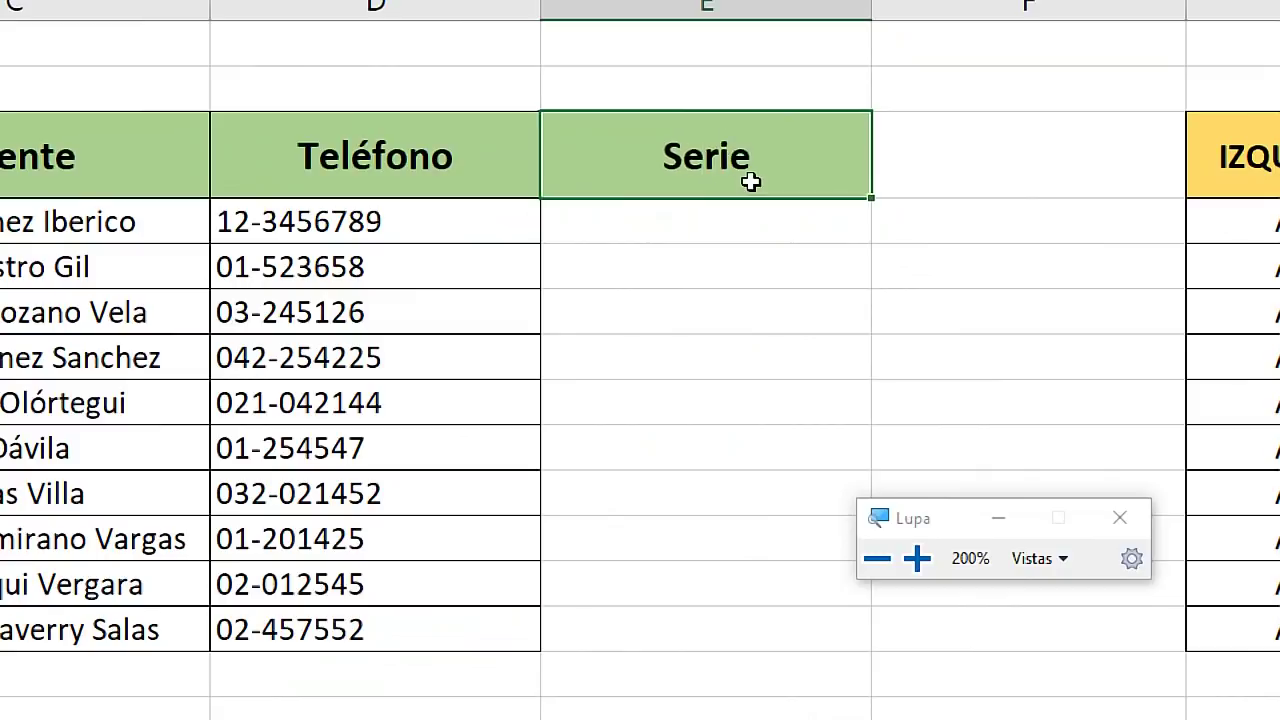
key("Return")
type("=")
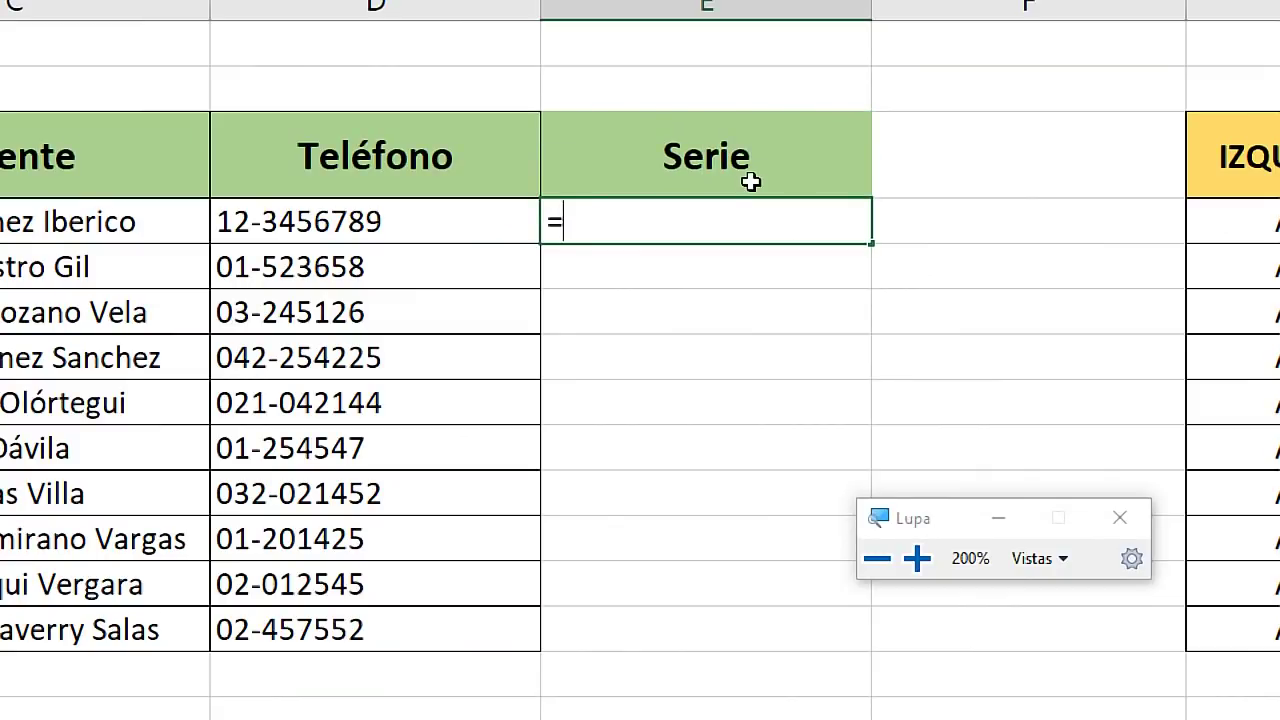
Enter =EXTRAE(D4;1;2) in E4 to take the phone number's first two characters
type("extrae")
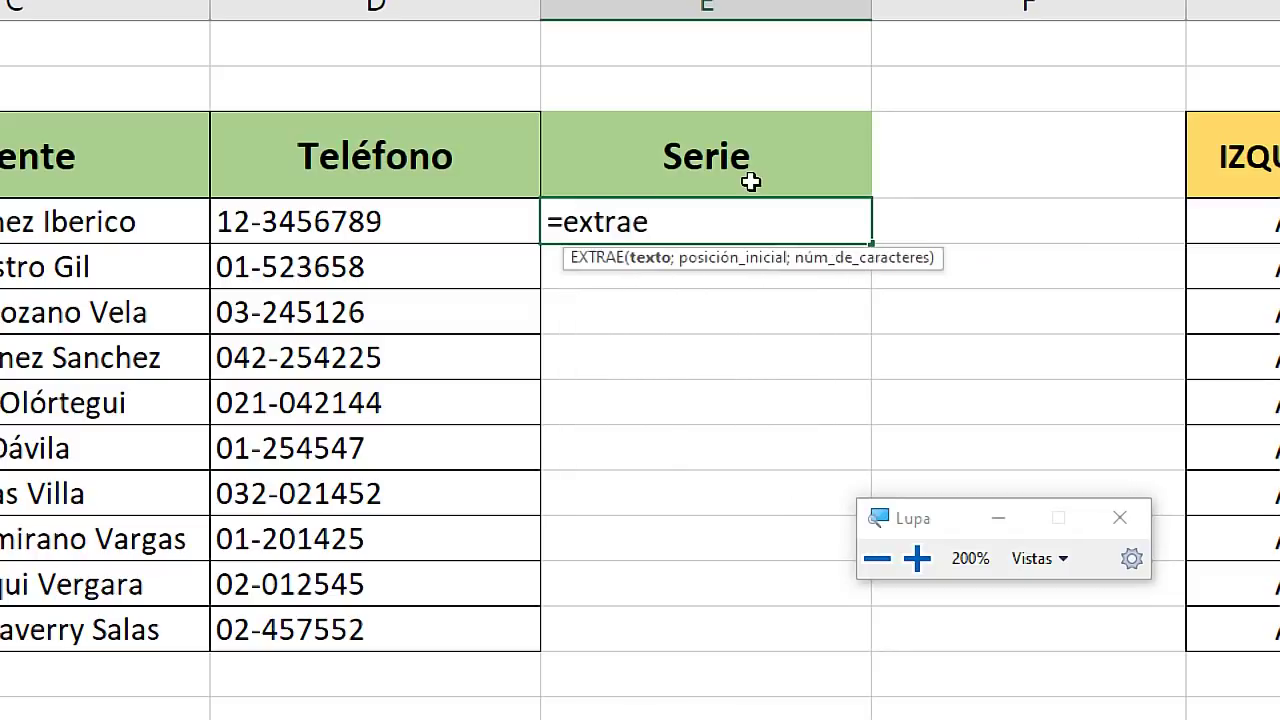
key("Tab")
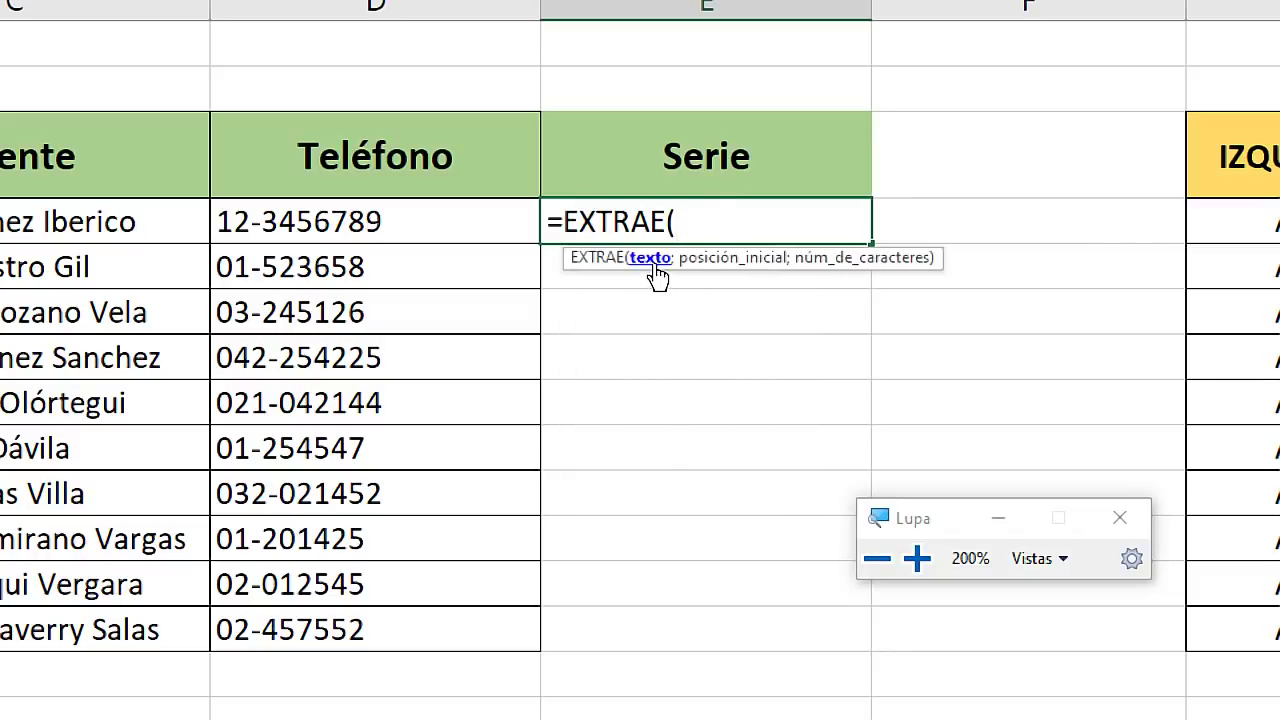
left_click(325, 229)
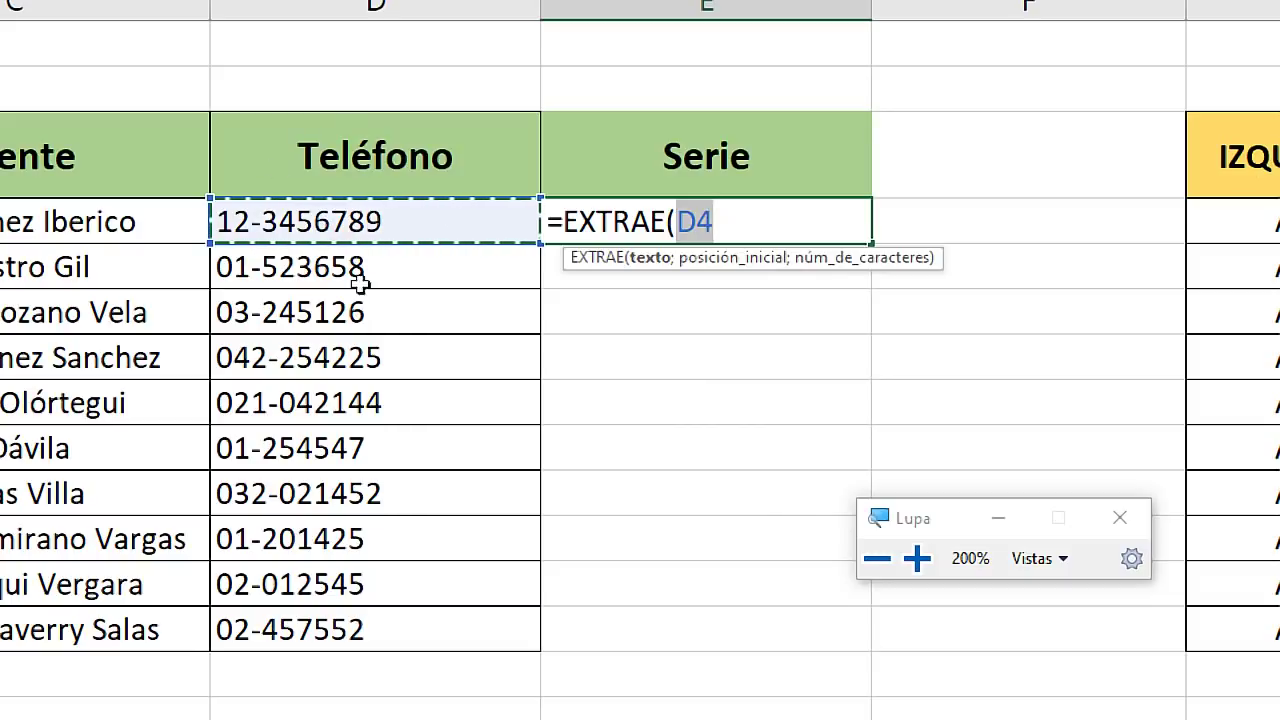
type(";1")
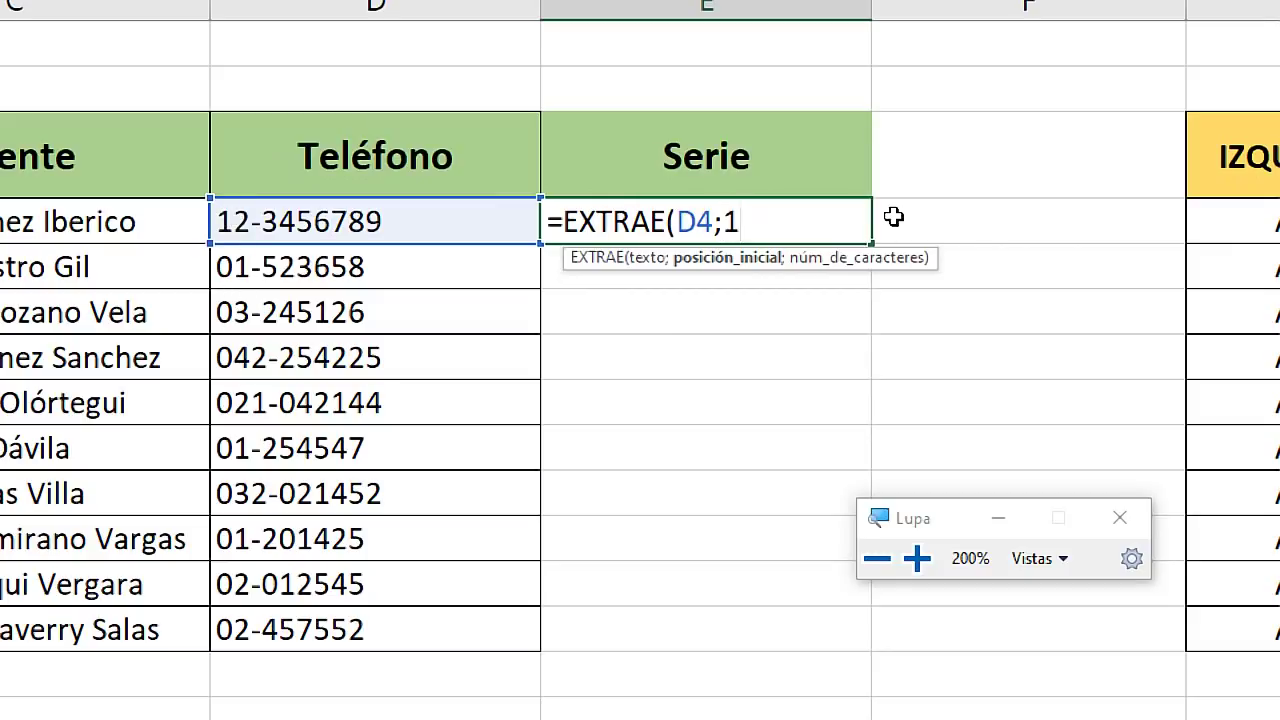
type(";2")
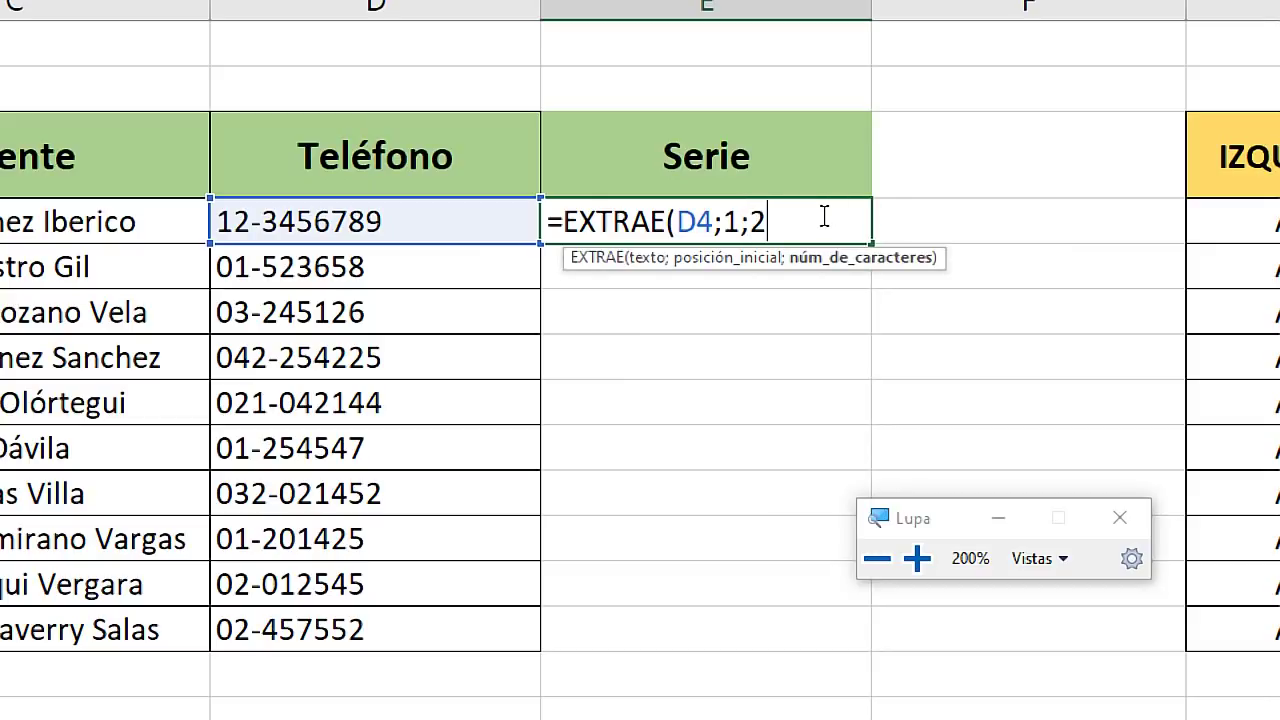
key("Return")
Fill the E4 formula down the Serie column to E13
left_click(857, 237)
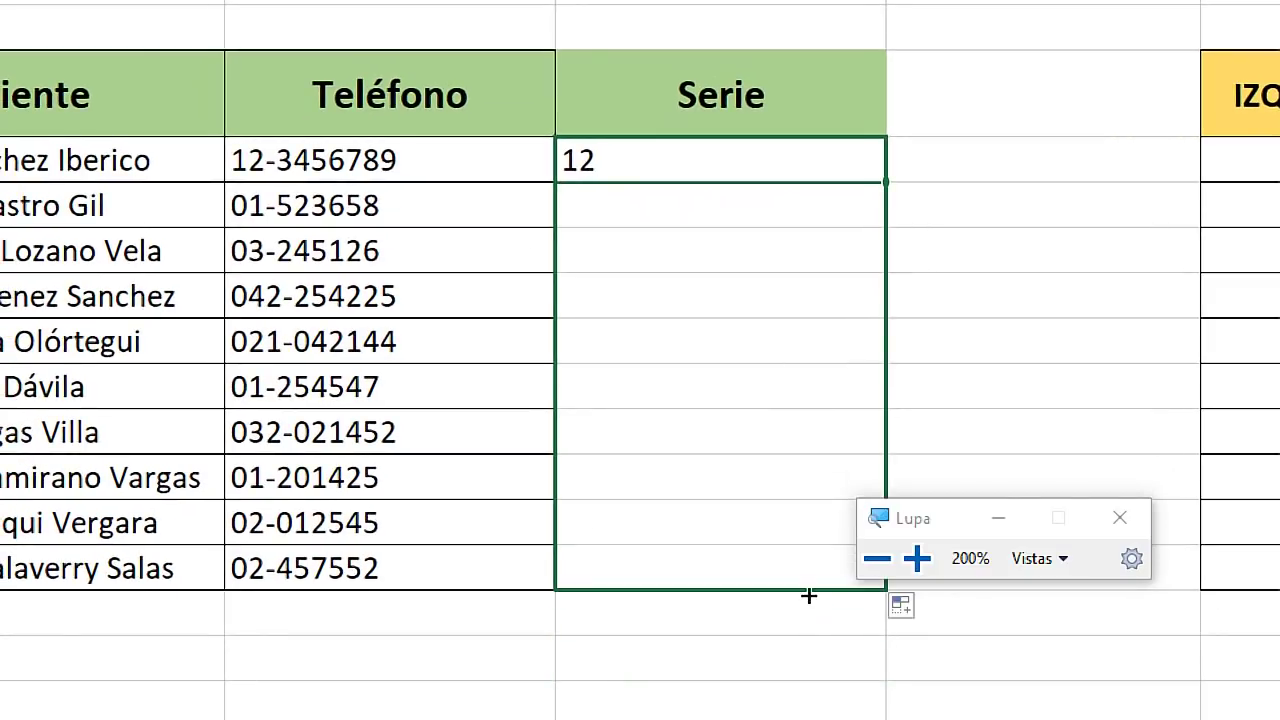
left_click_drag(869, 247, 808, 594)
left_click(634, 249)
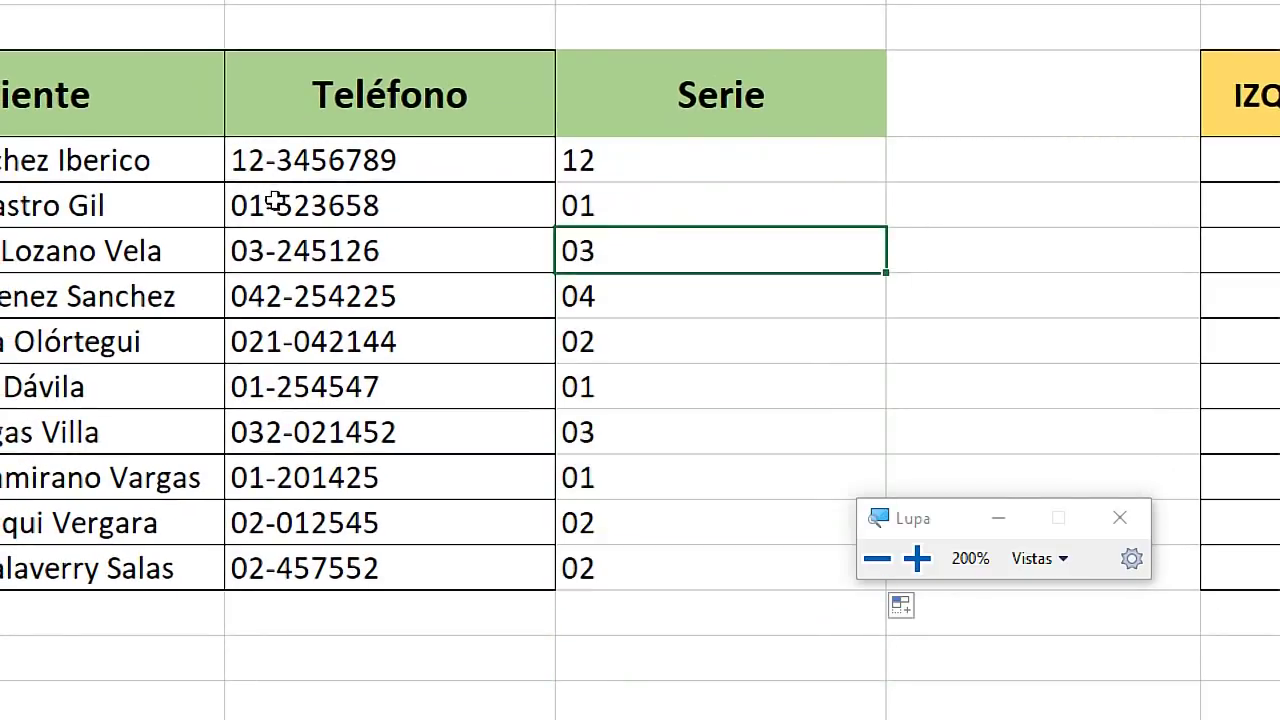
Compare the three-digit area code 042 with its truncated Serie result 04 and fixed count 2
left_click(263, 297)
left_click_drag(282, 289, 229, 295)
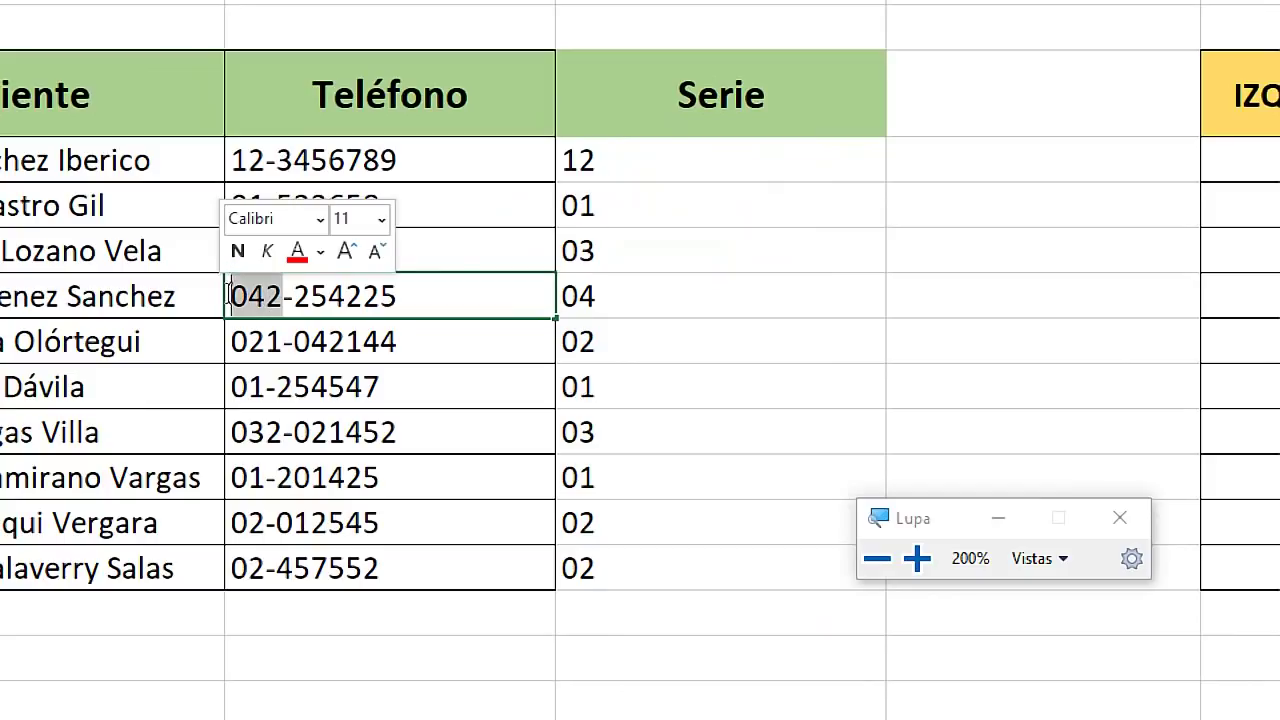
key("super+plus")
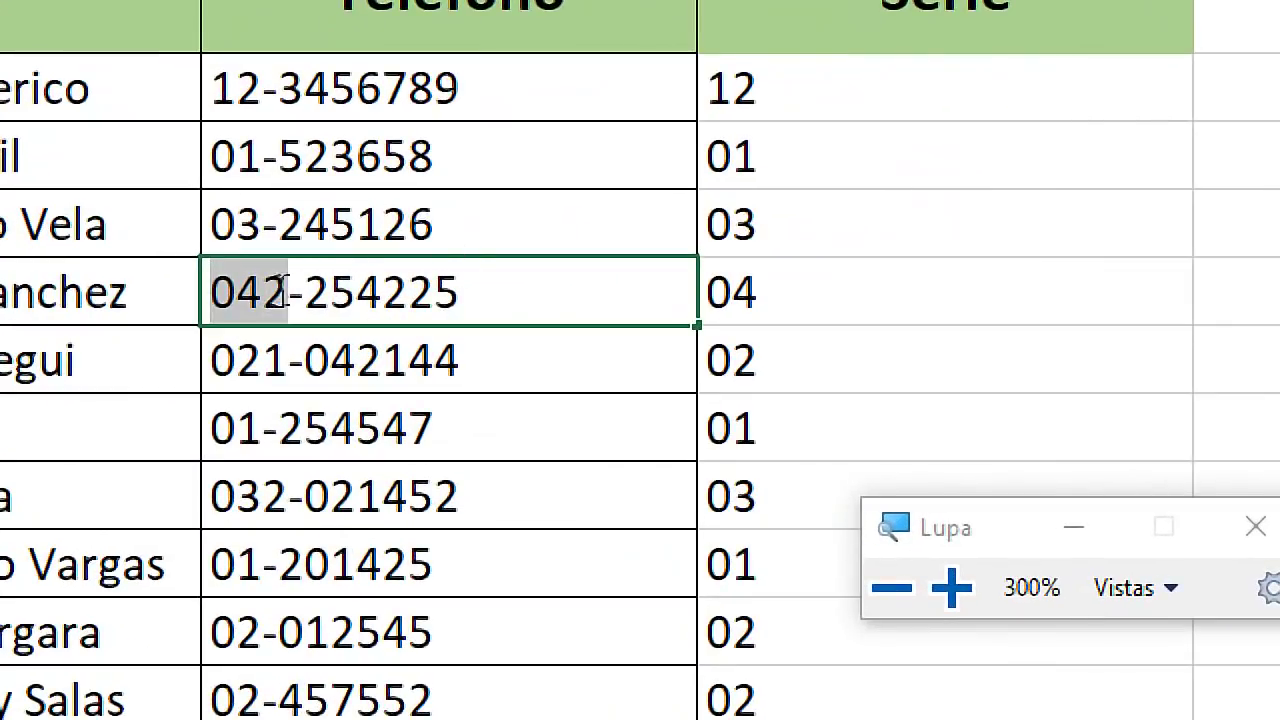
left_click_drag(284, 293, 194, 288)
left_click(783, 288)
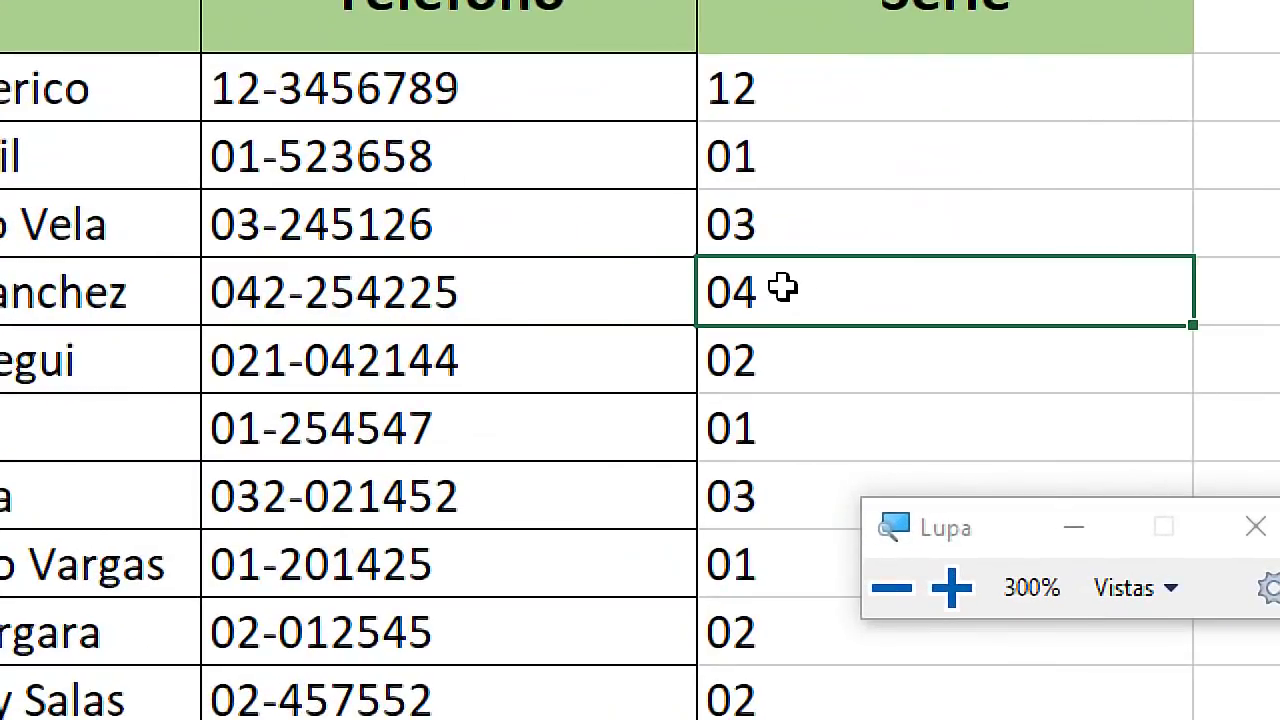
double_click(783, 288)
double_click(1025, 293)
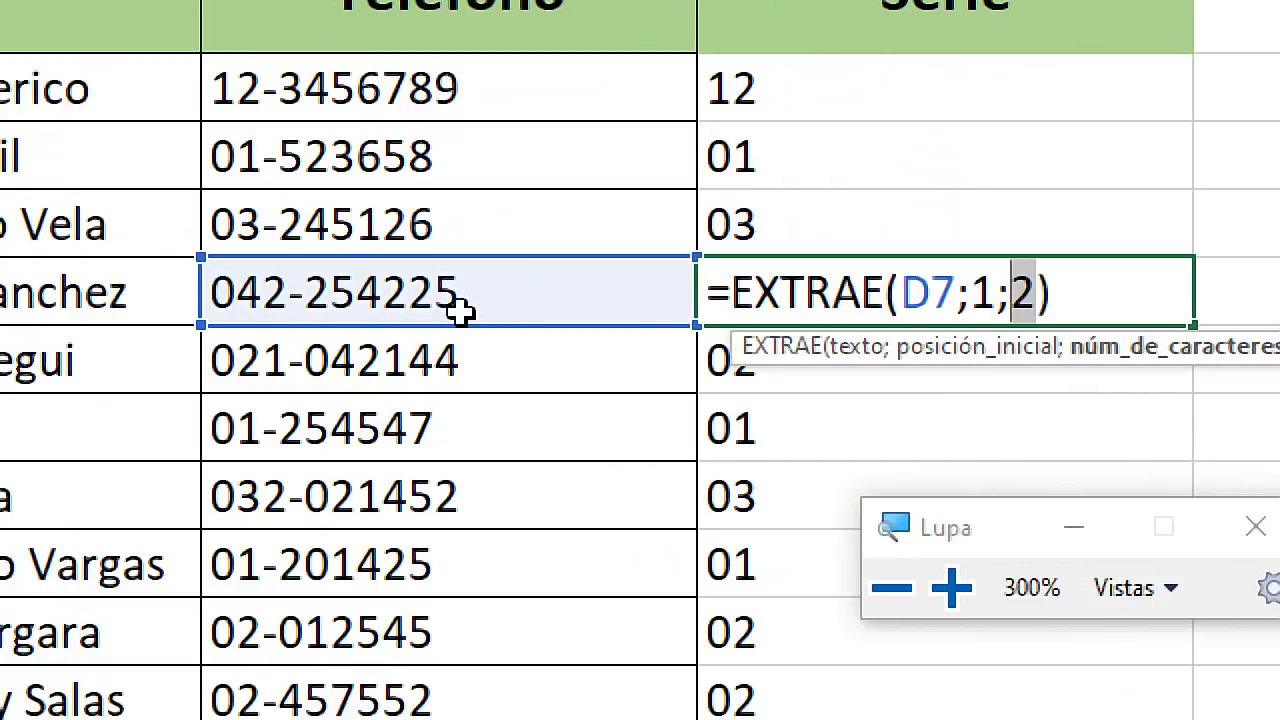
key("Escape")
double_click(777, 117)
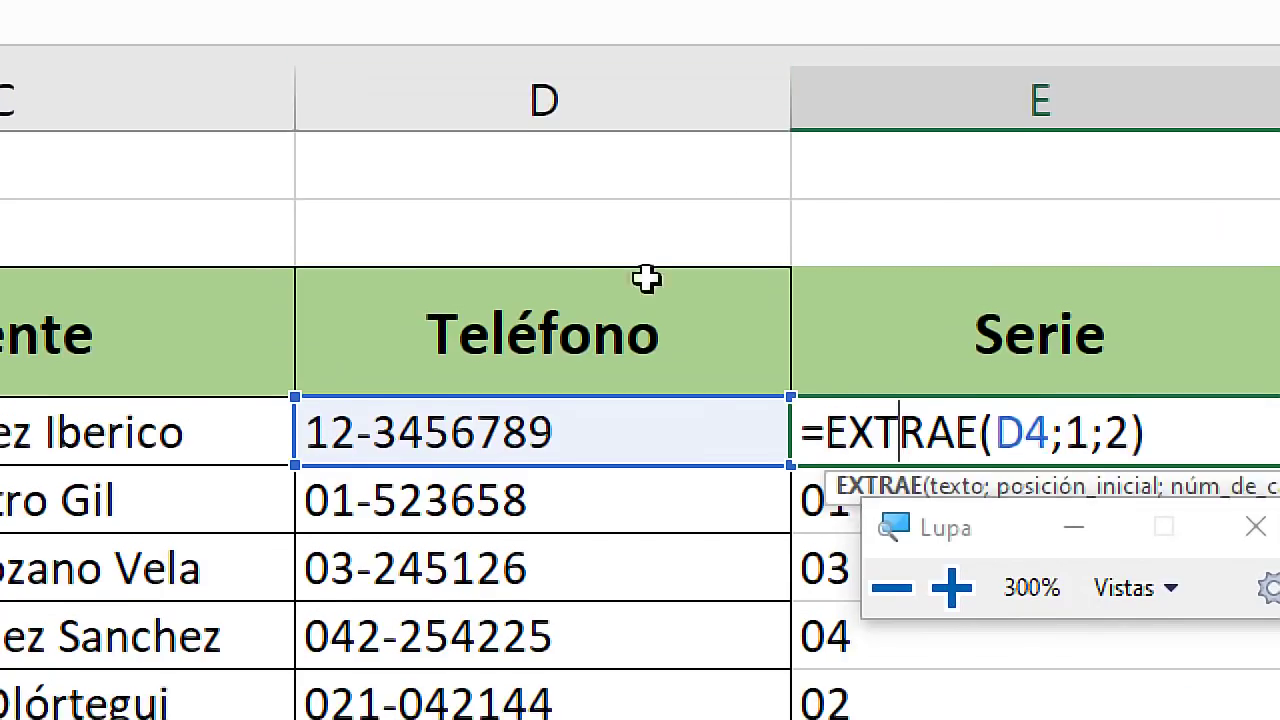
key("Escape")
Point out the hyphen that ends each area code in the phone numbers
double_click(362, 446)
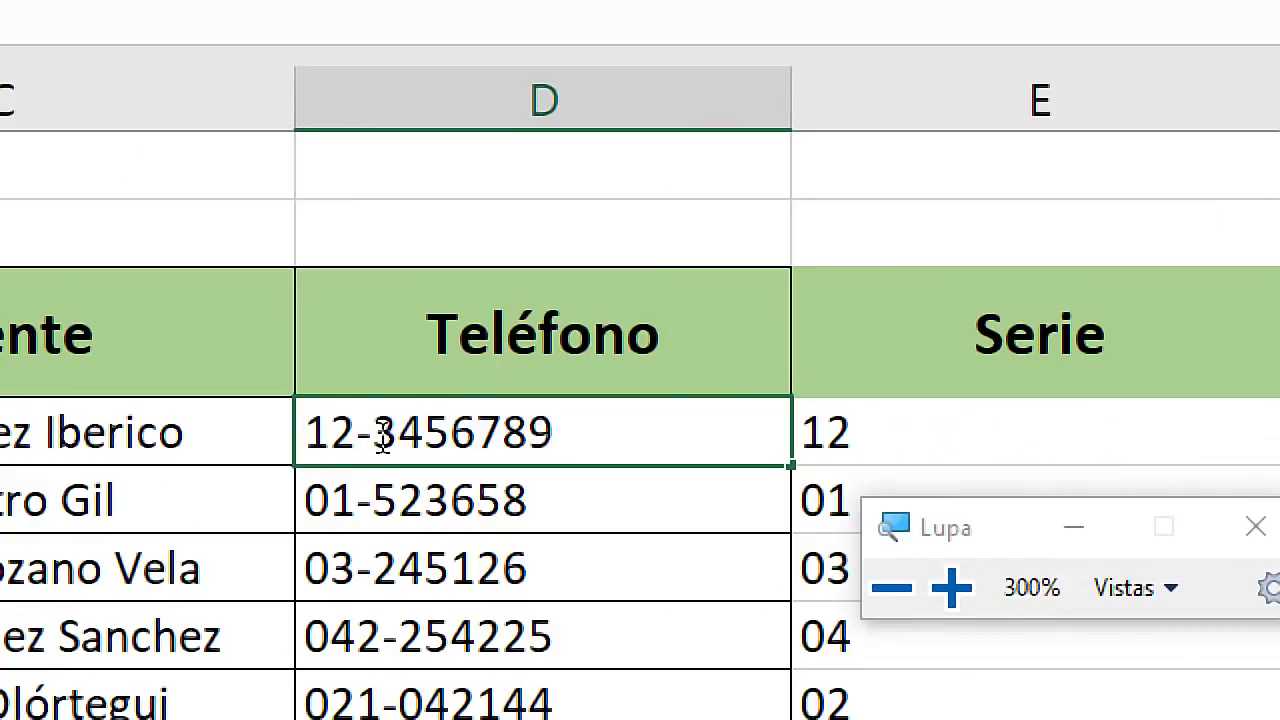
left_click_drag(383, 440, 360, 440)
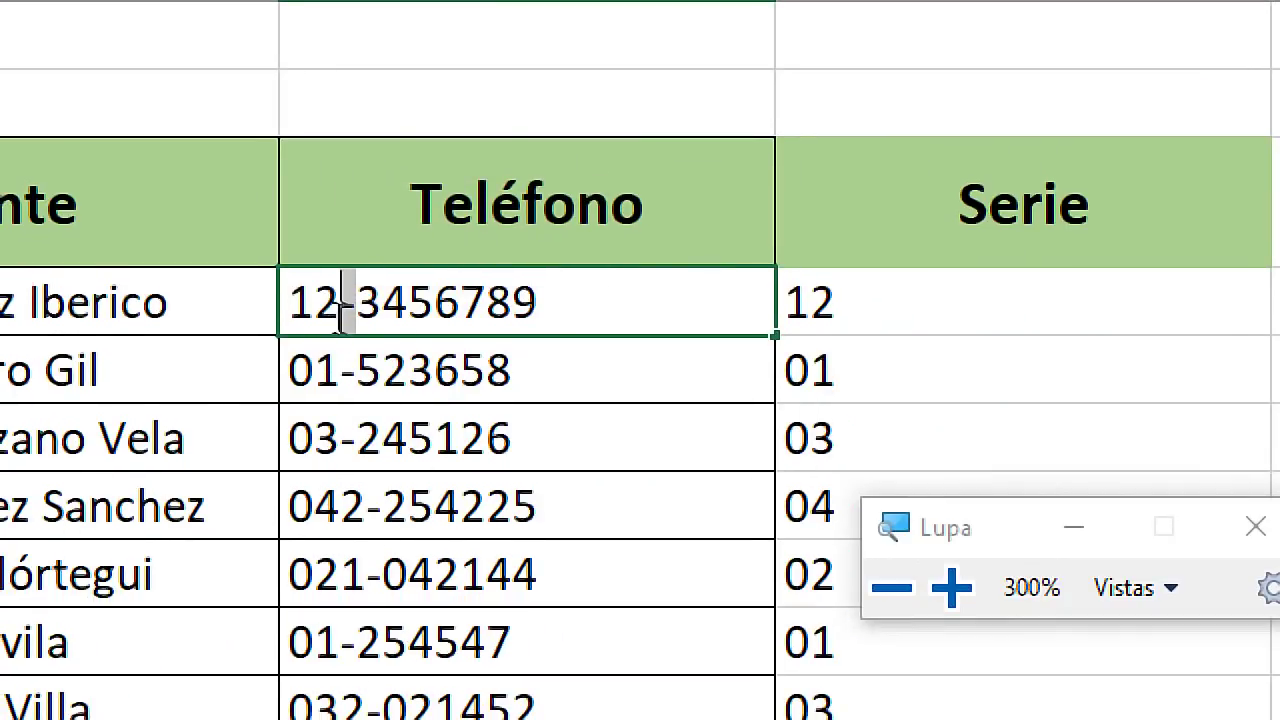
left_click(341, 300)
left_click_drag(303, 300, 333, 305)
left_click(314, 300)
Change the E4 formula to =EXTRAE(D4;1;HALLAR("-";D4;1))
double_click(857, 297)
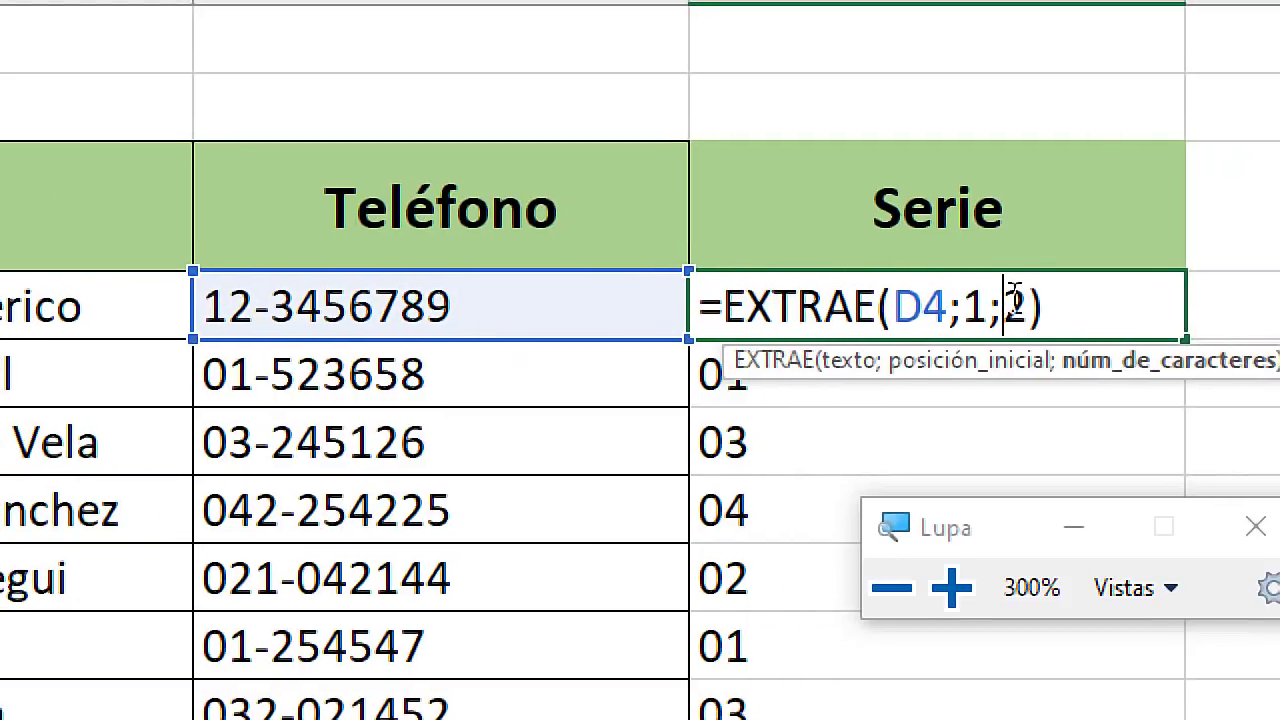
left_click_drag(1003, 300, 1028, 300)
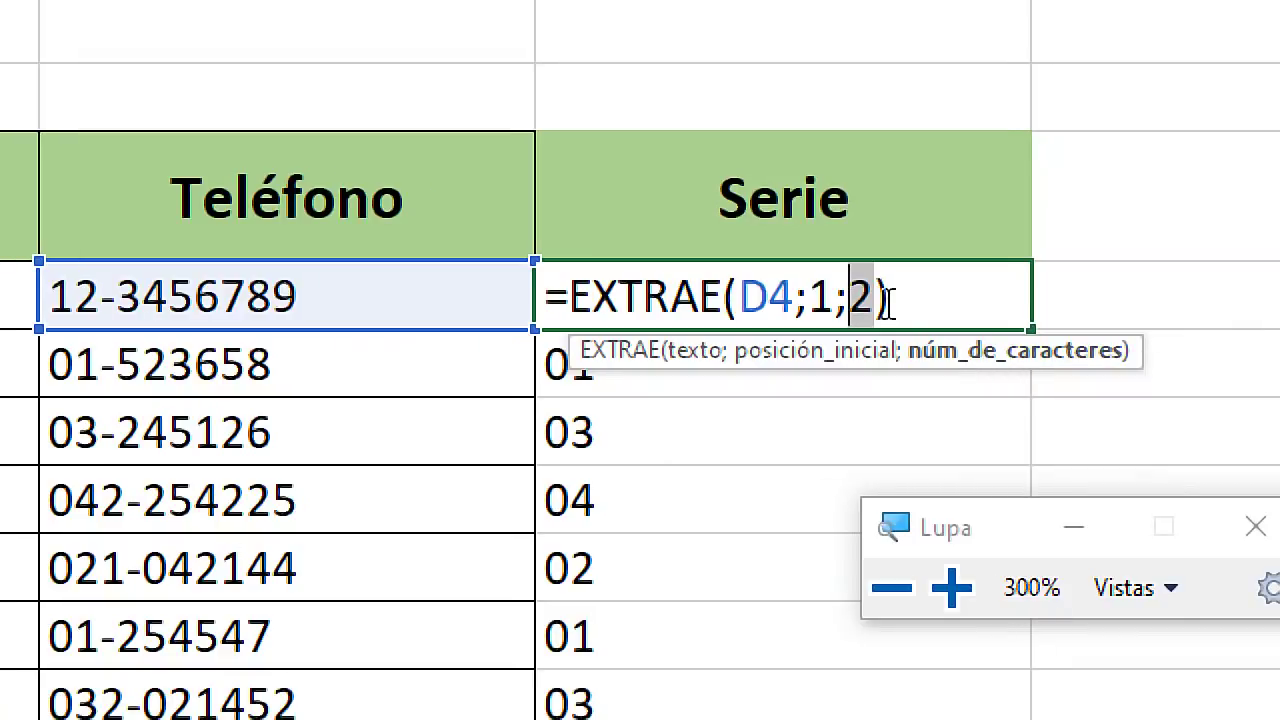
type("hal")
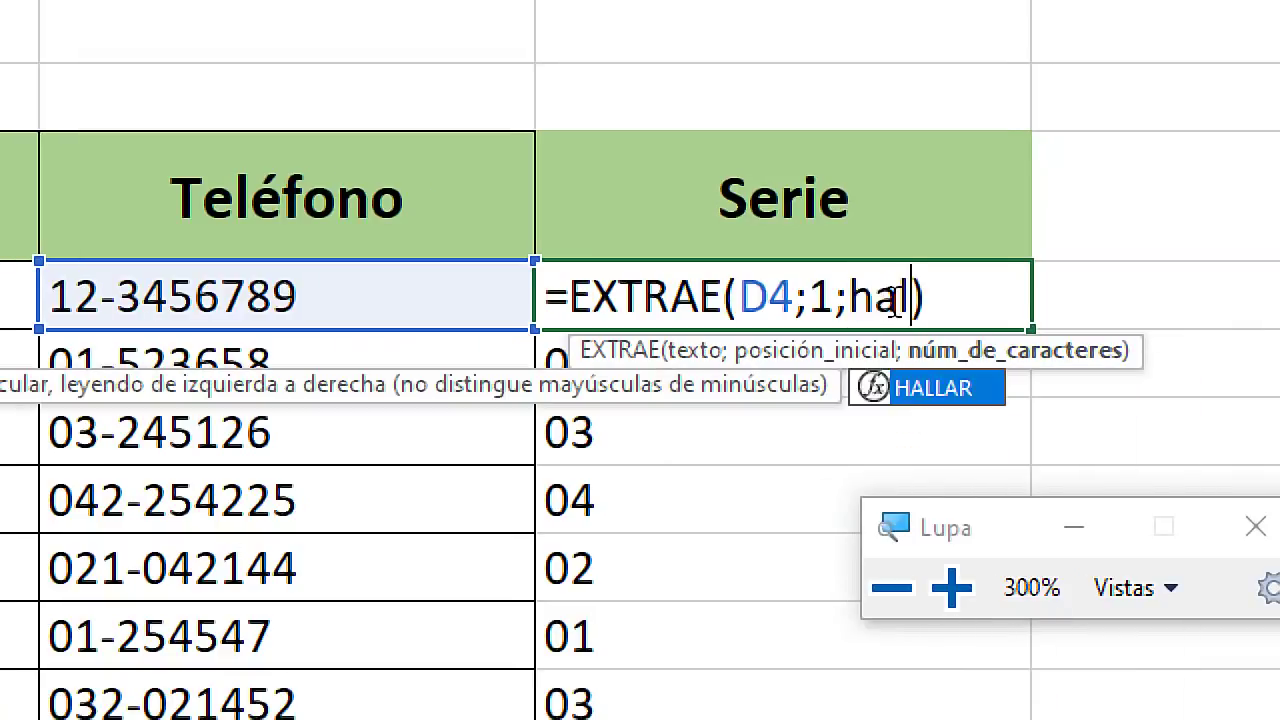
type("lar(")
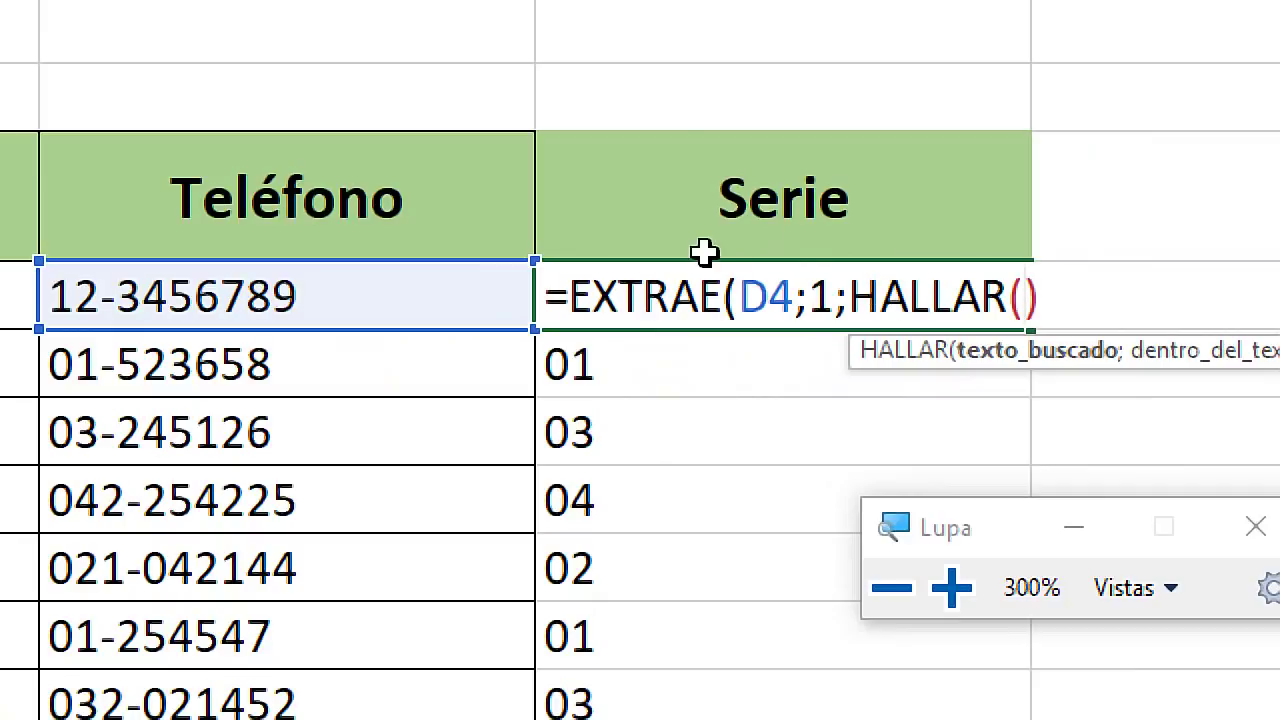
left_click_drag(619, 300, 700, 300)
left_click(955, 295)
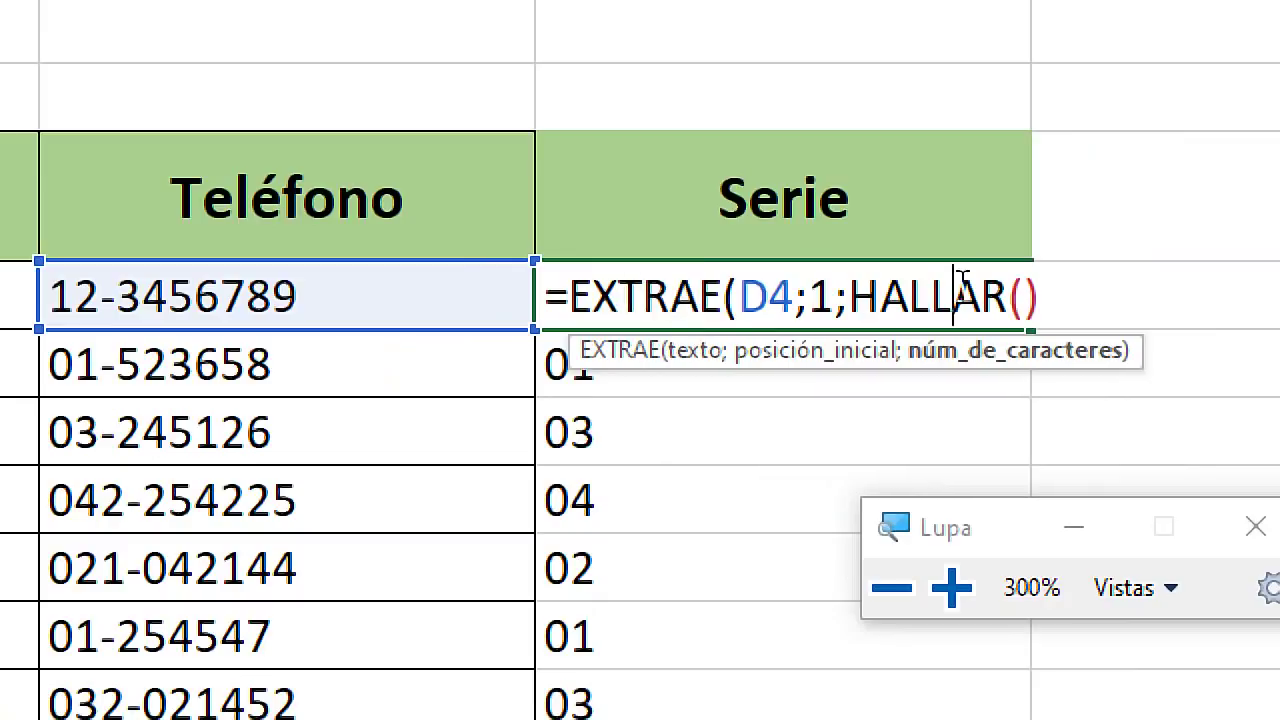
left_click(1025, 295)
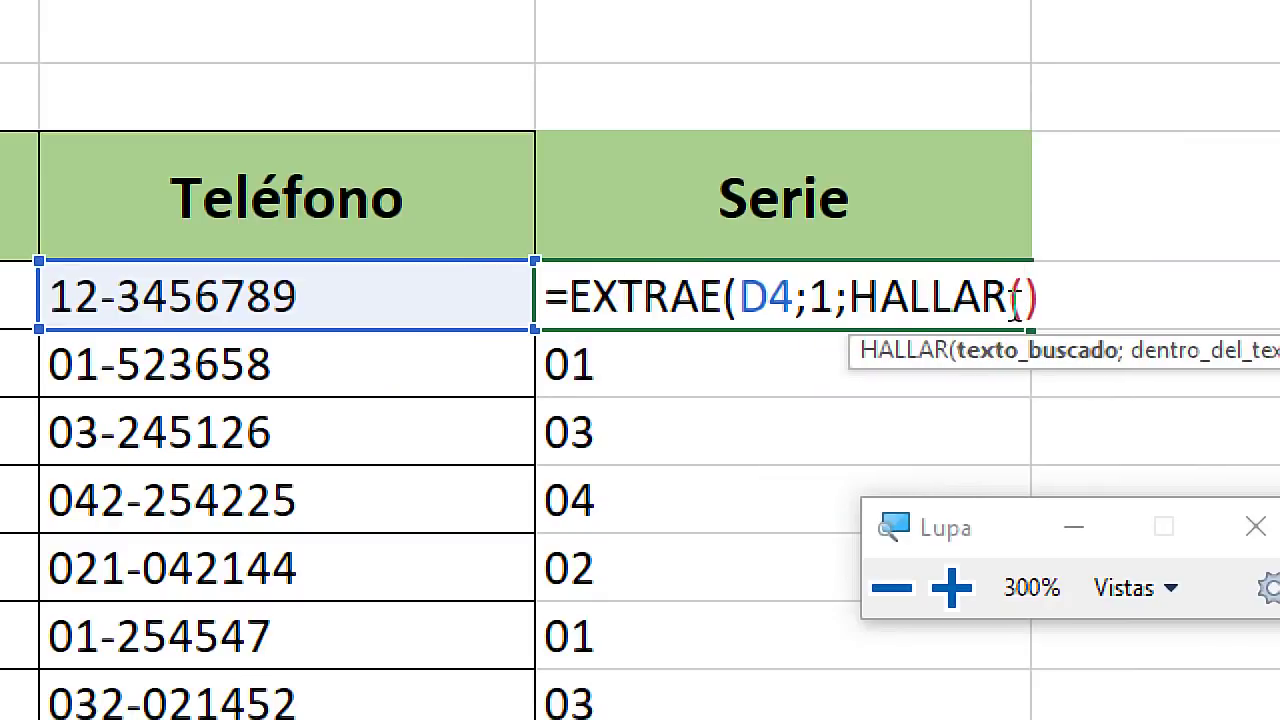
type("\"")
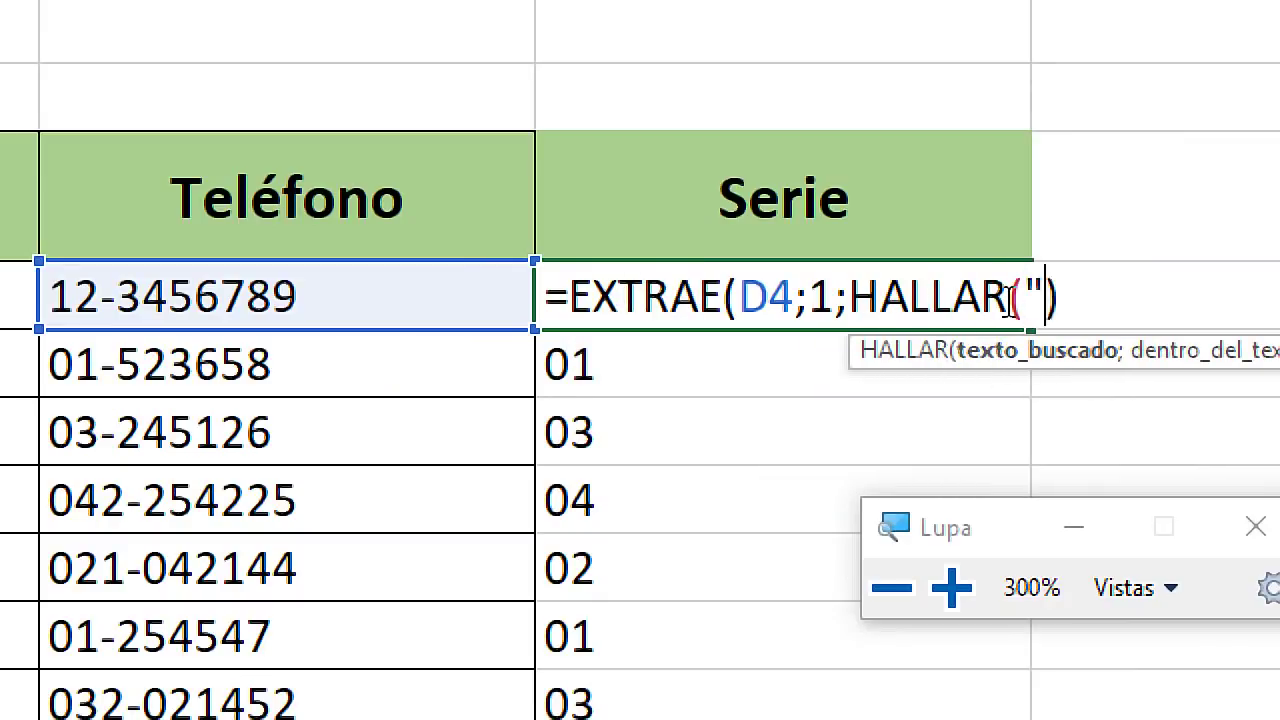
type("-\"")
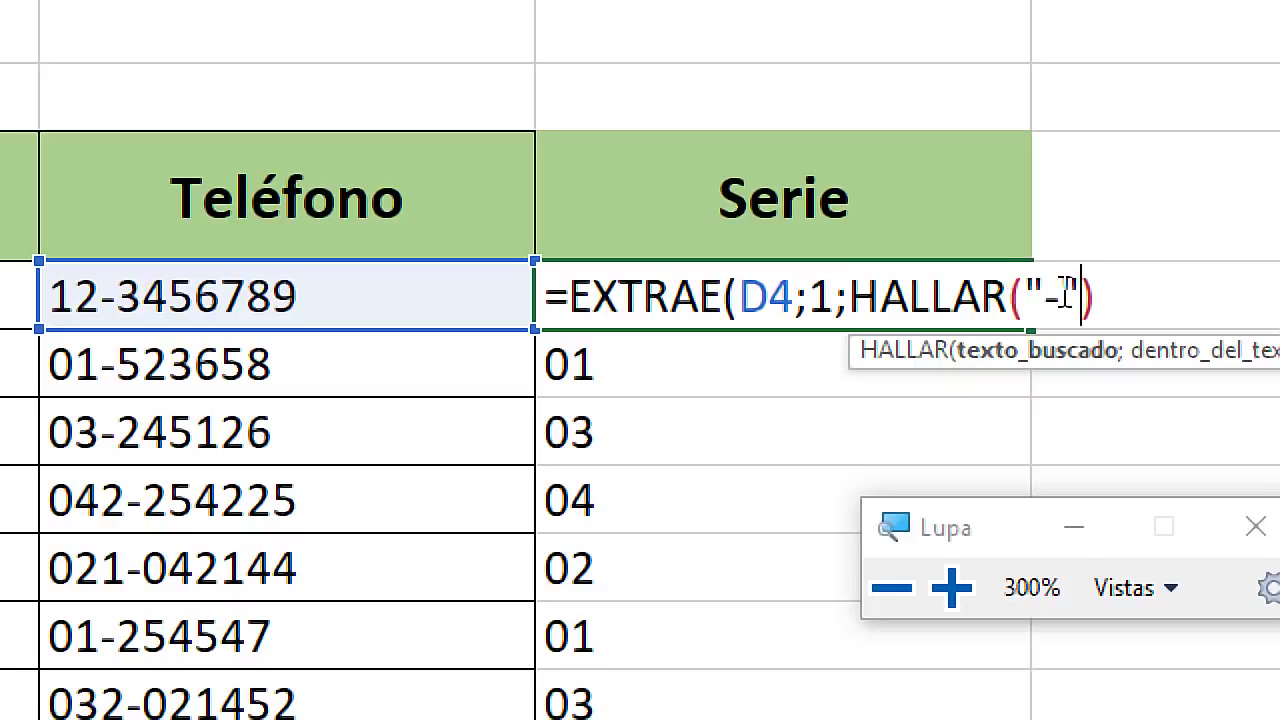
left_click(1045, 295)
type(";")
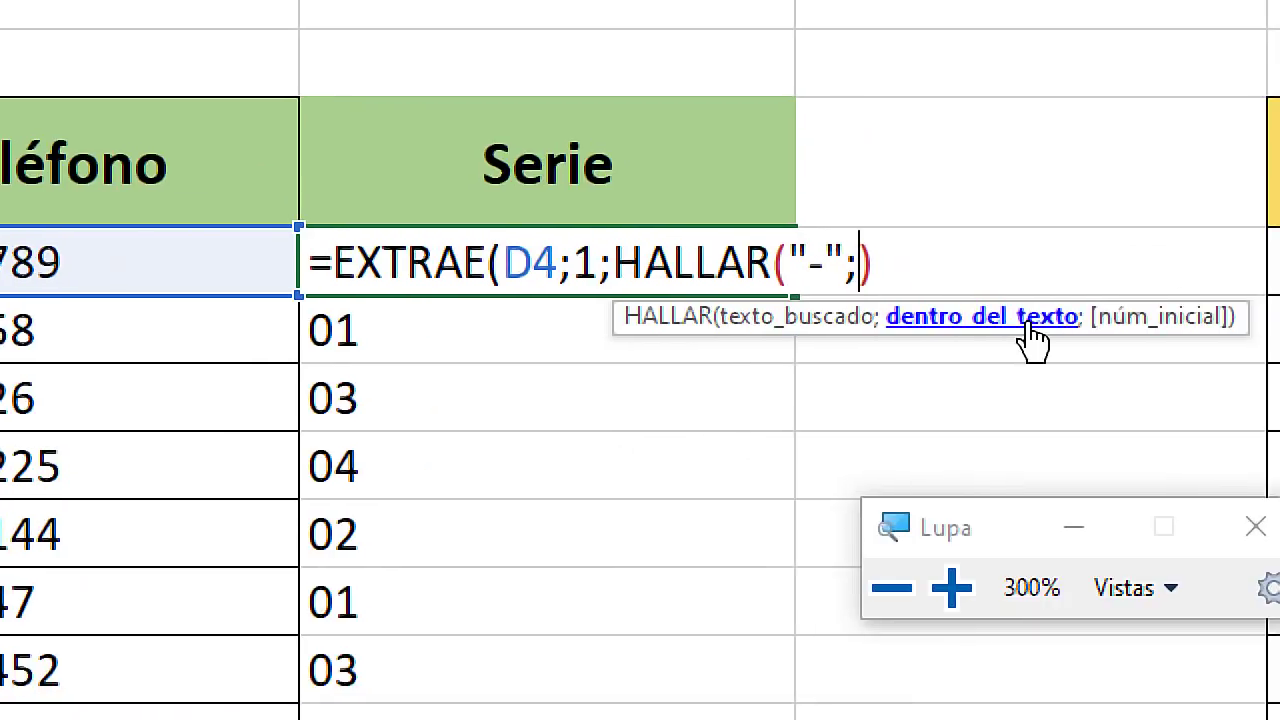
left_click(90, 262)
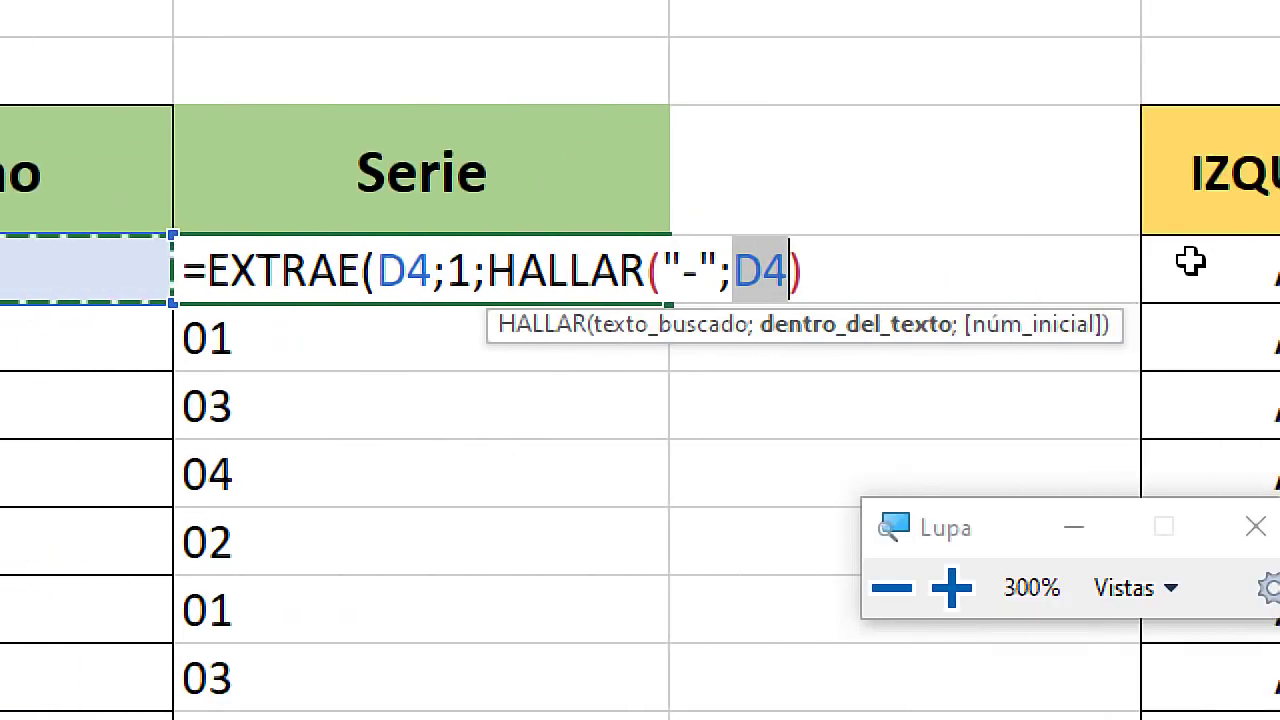
left_click(795, 272)
type(";")
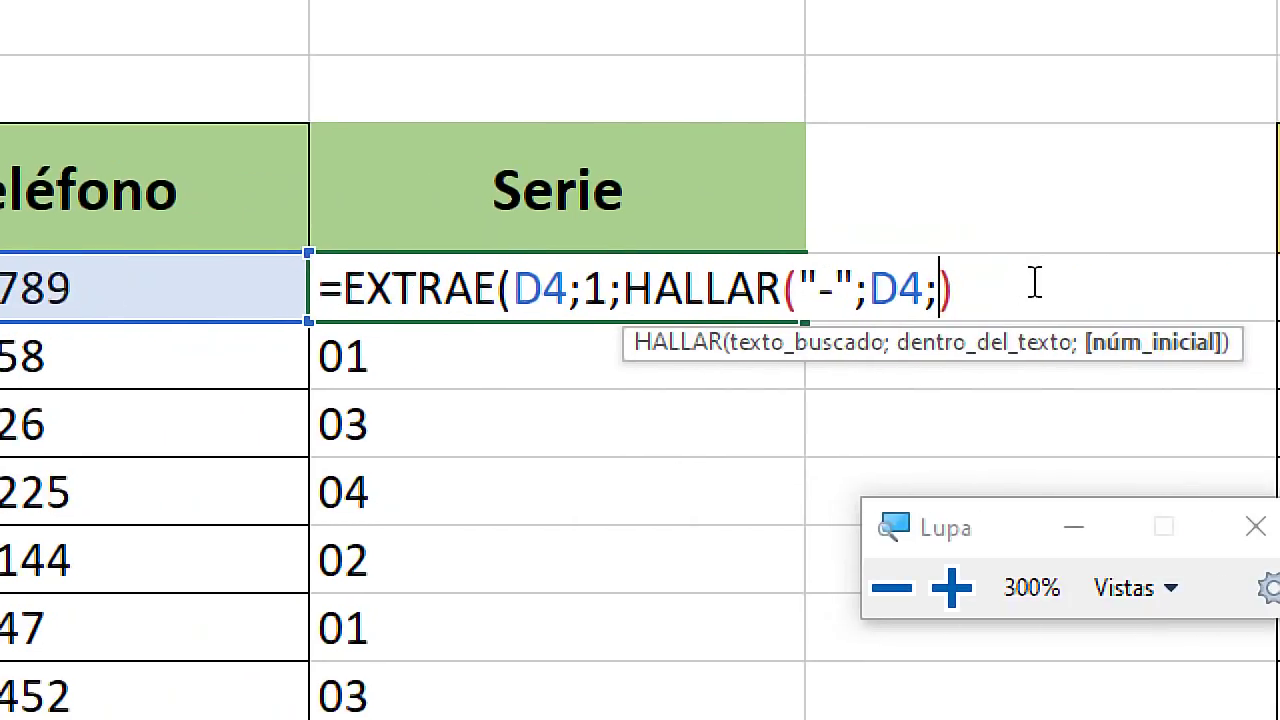
type("1))")
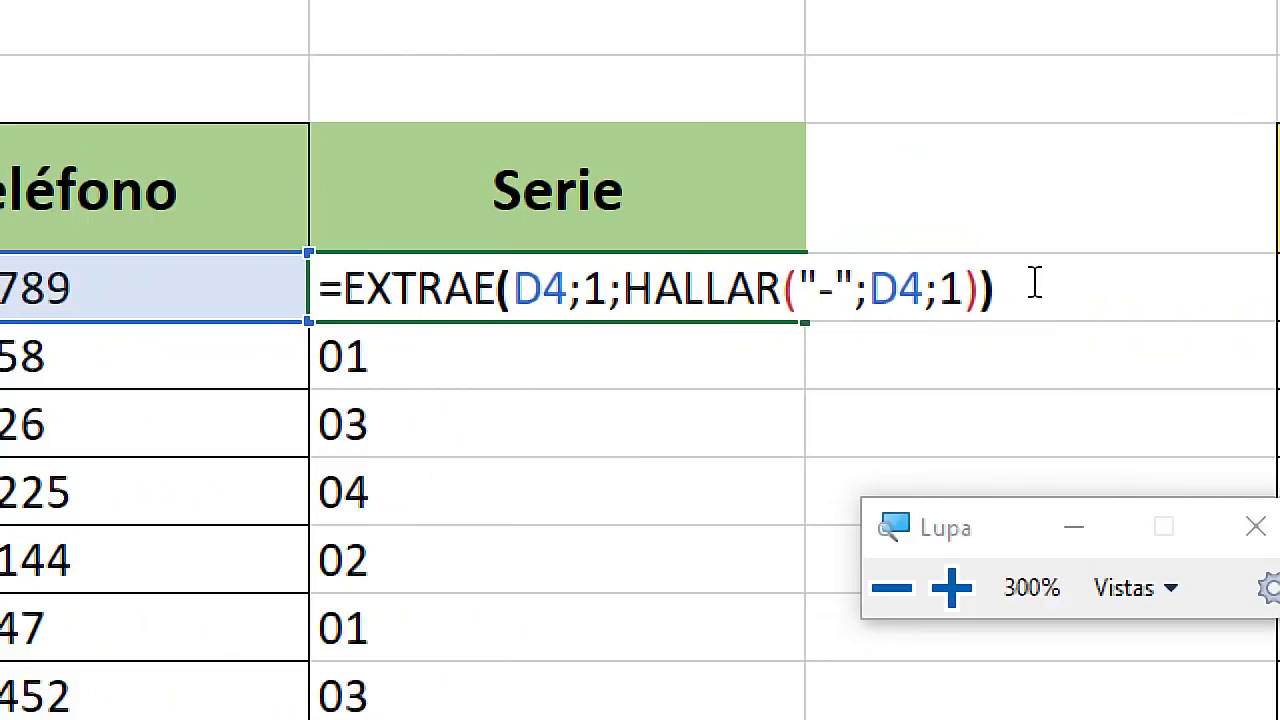
key("Return")
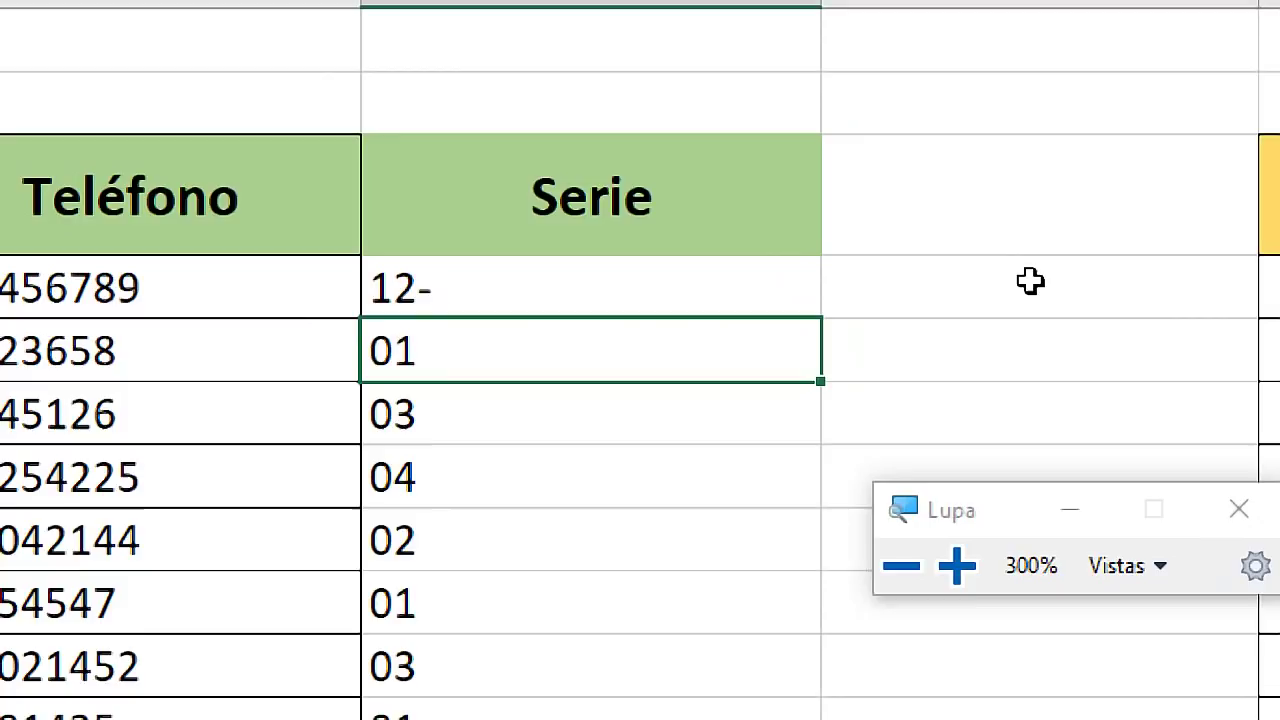
Fill the new formula down to E13 and check the 042- result's formula
left_click(627, 260)
left_click_drag(710, 270, 705, 464)
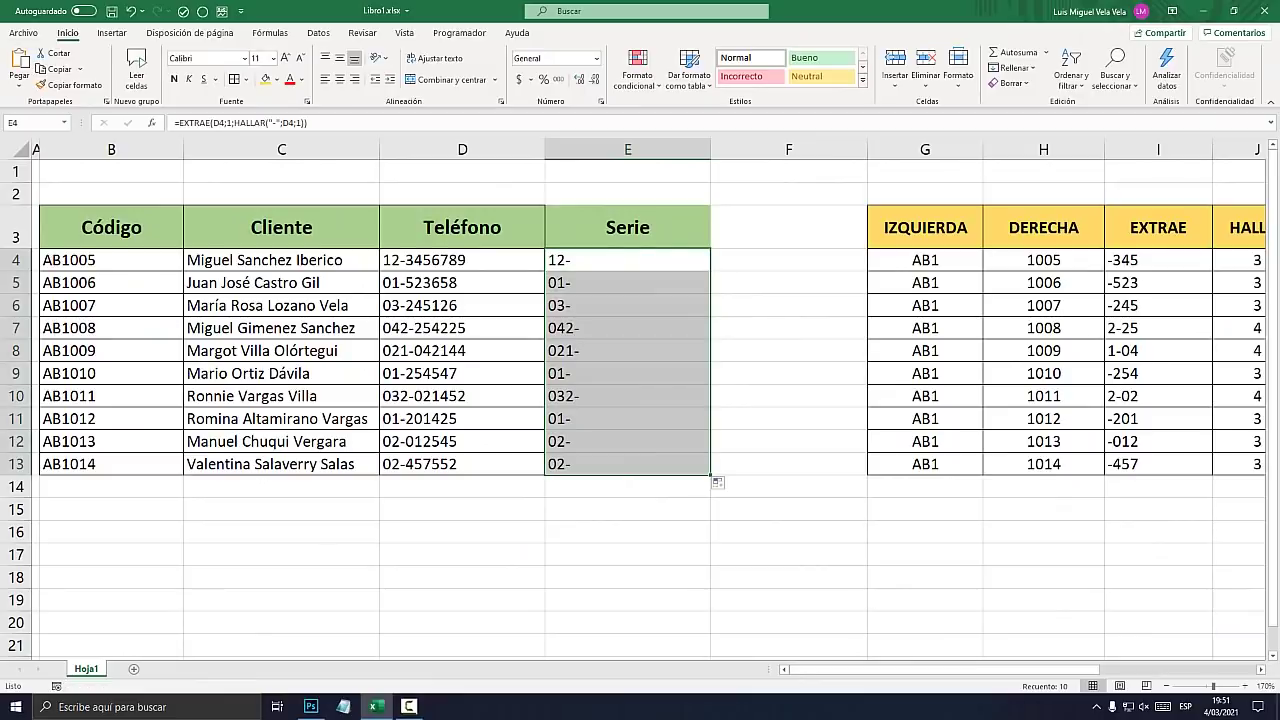
key("super+plus")
double_click(576, 337)
key("Escape")
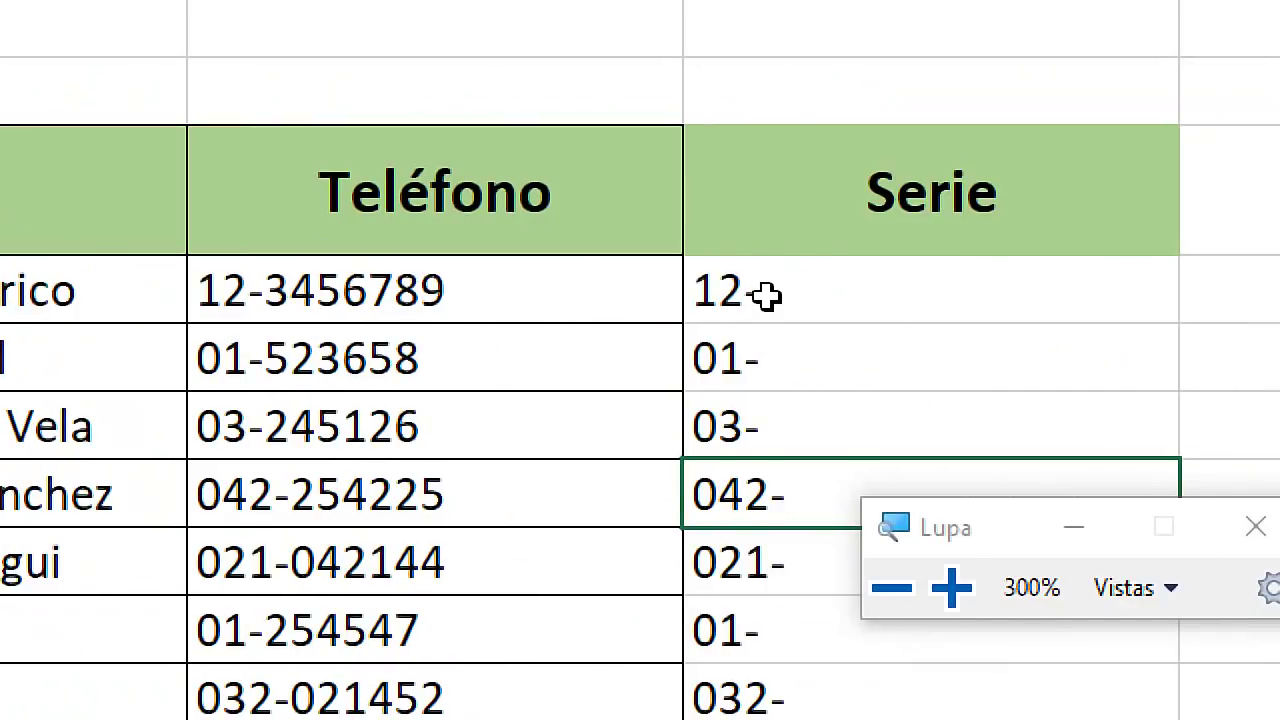
Append -1 after the HALLAR call so E4 reads =EXTRAE(D4;1;HALLAR("-";D4;1)-1)
double_click(778, 285)
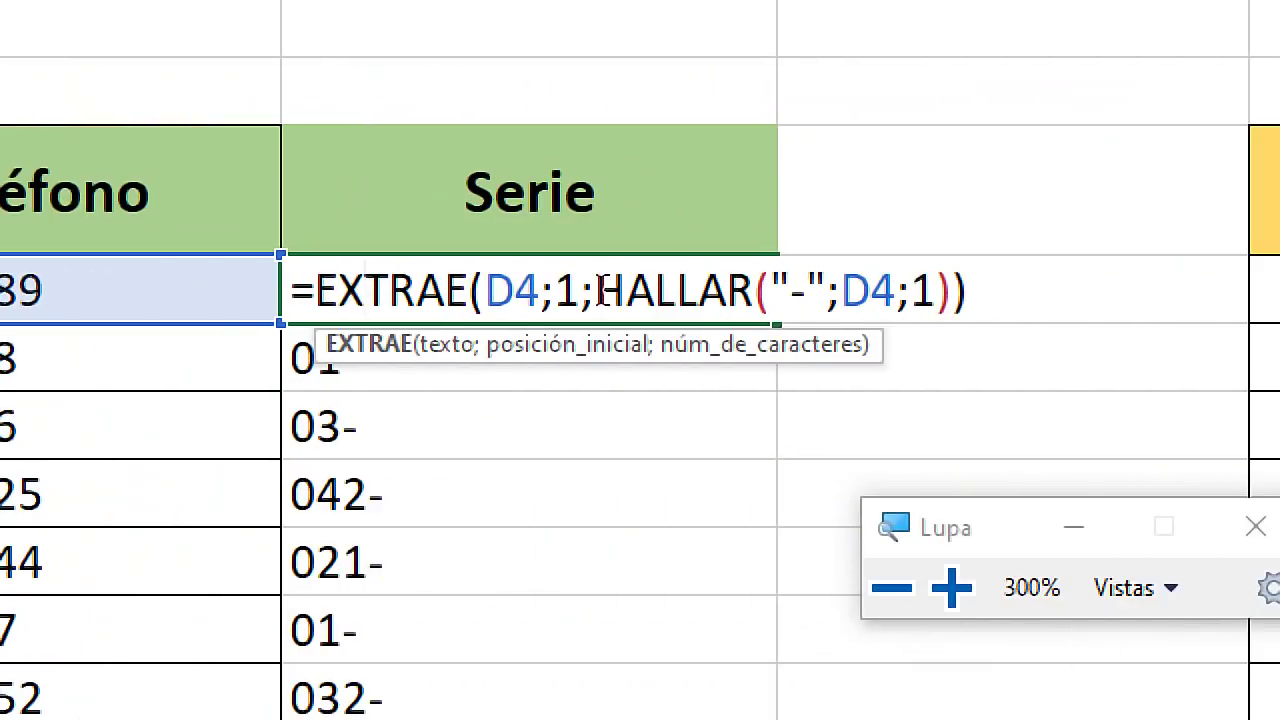
left_click_drag(598, 290, 953, 290)
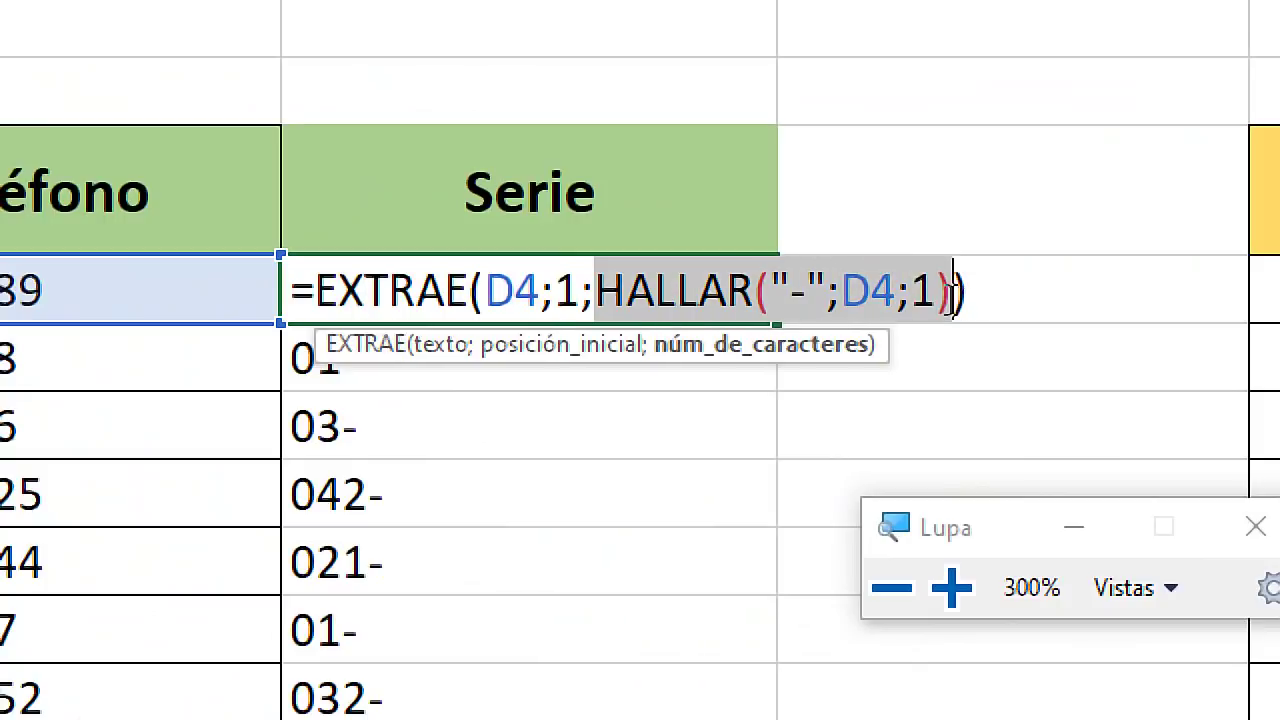
left_click(953, 290)
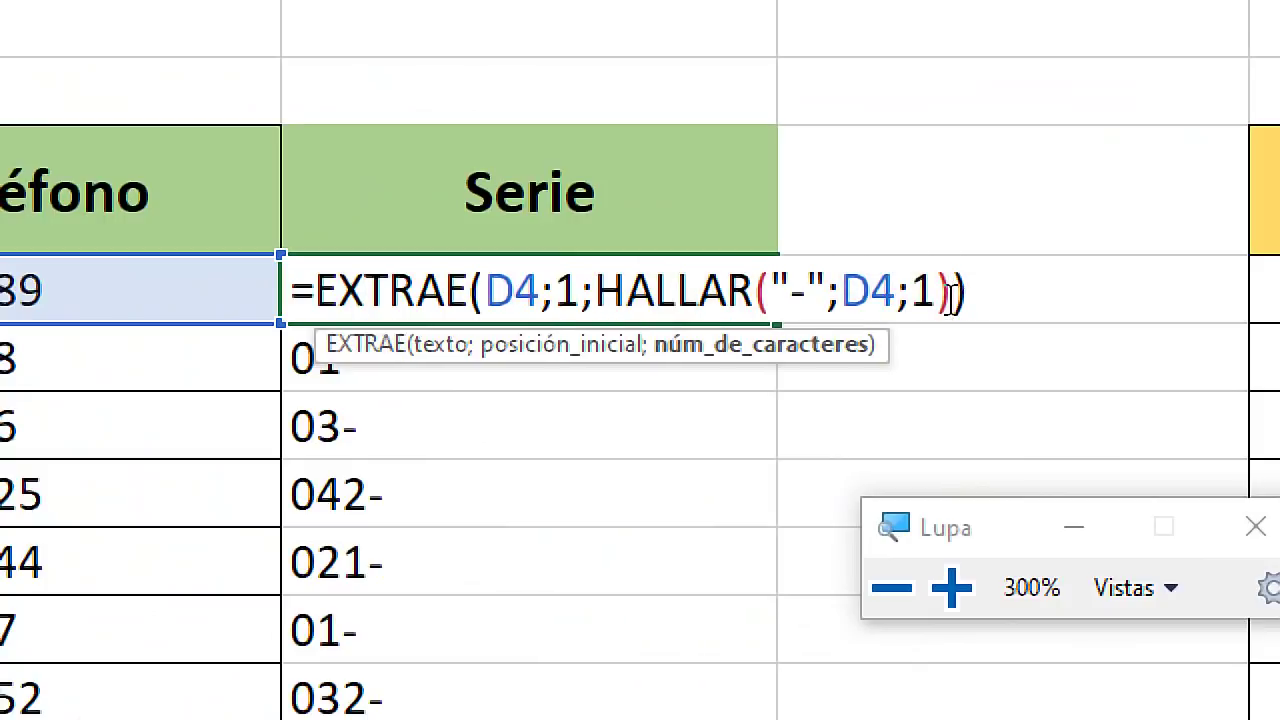
type("-1")
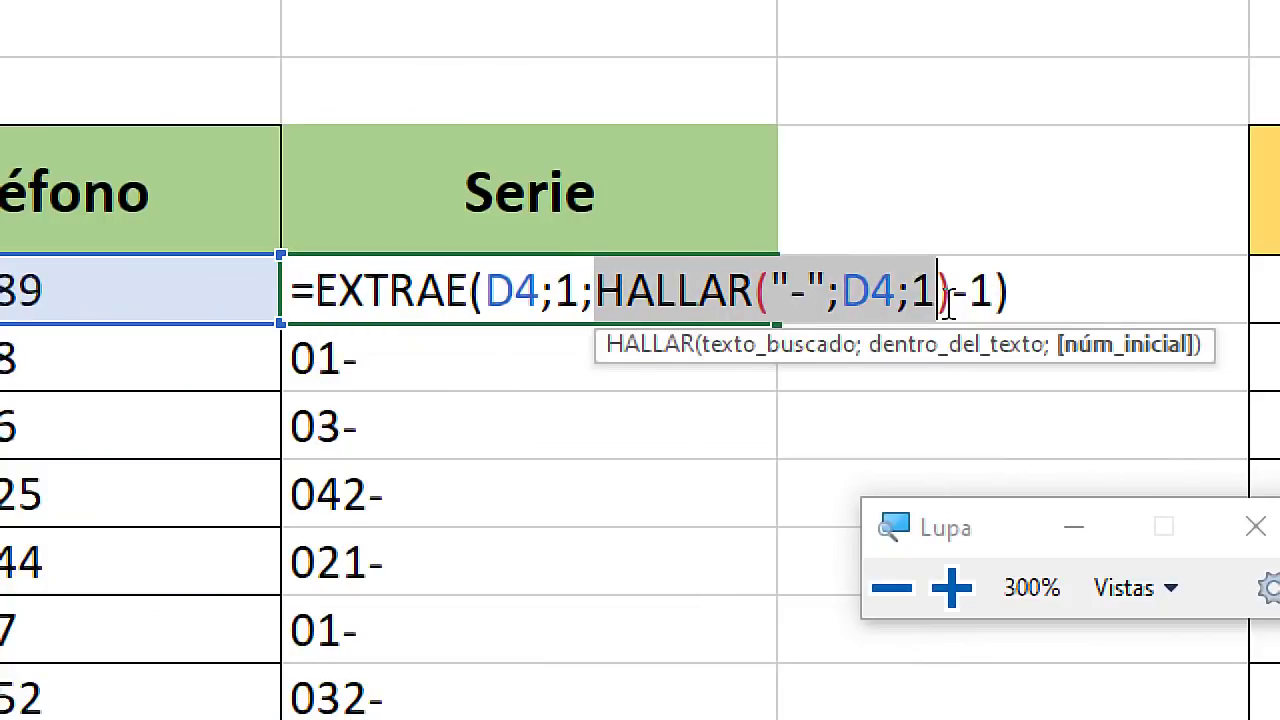
left_click(622, 290)
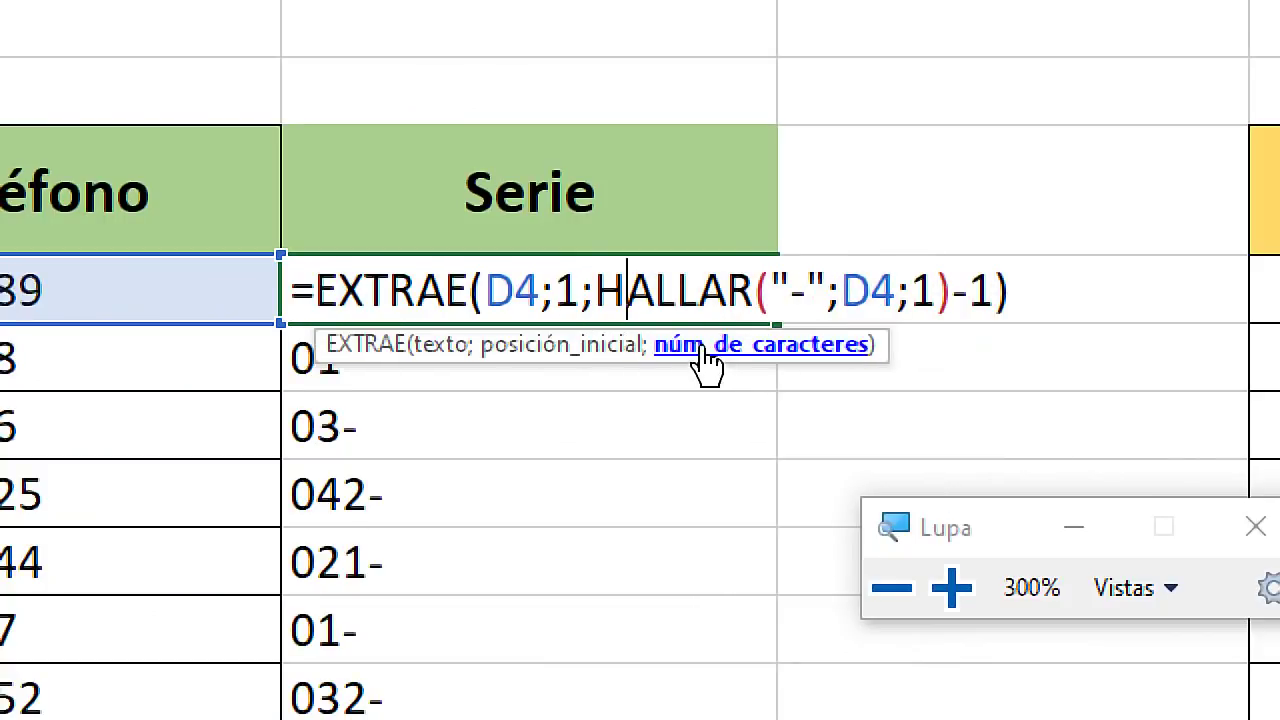
left_click_drag(626, 290, 957, 292)
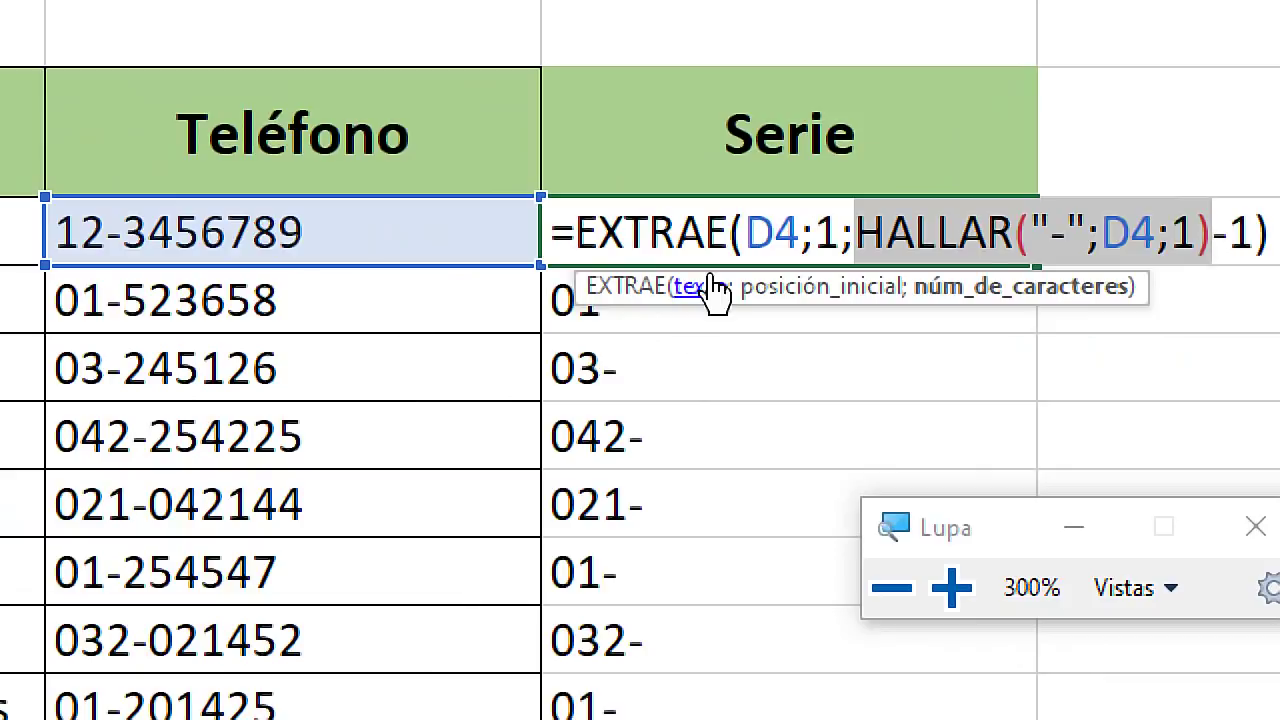
left_click(1018, 257)
left_click_drag(1021, 257, 982, 257)
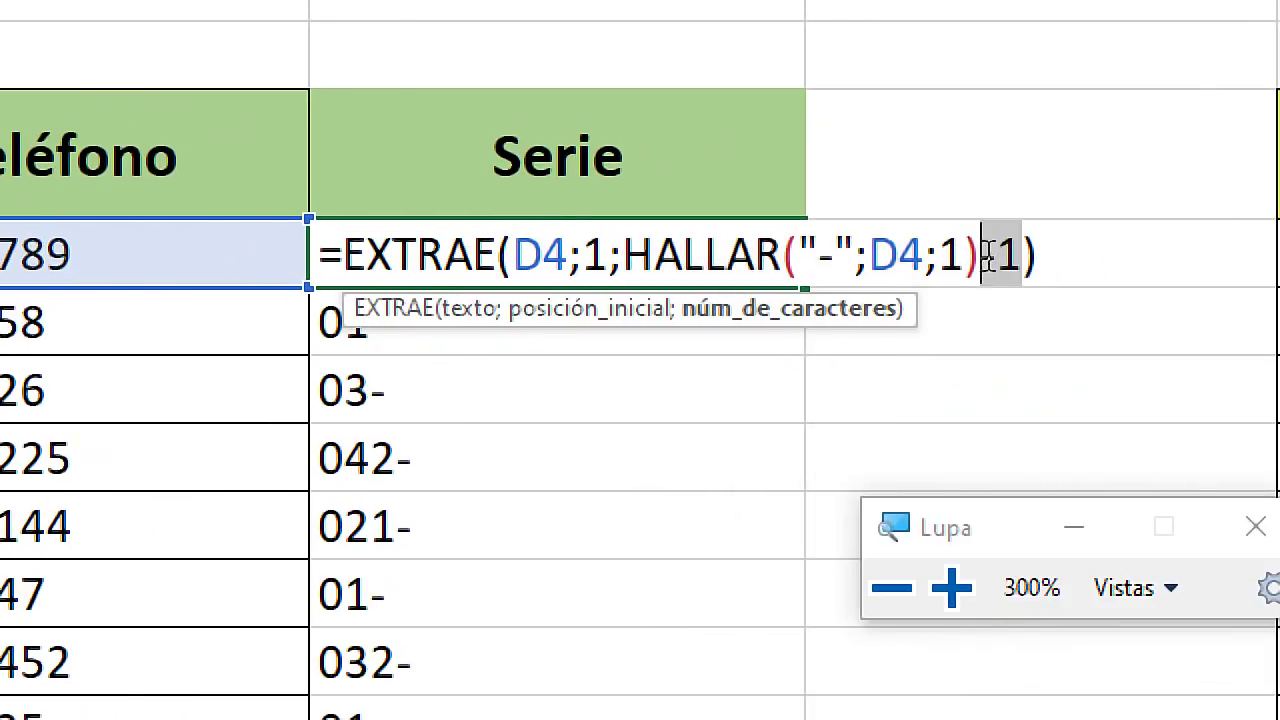
left_click(1058, 257)
key("Return")
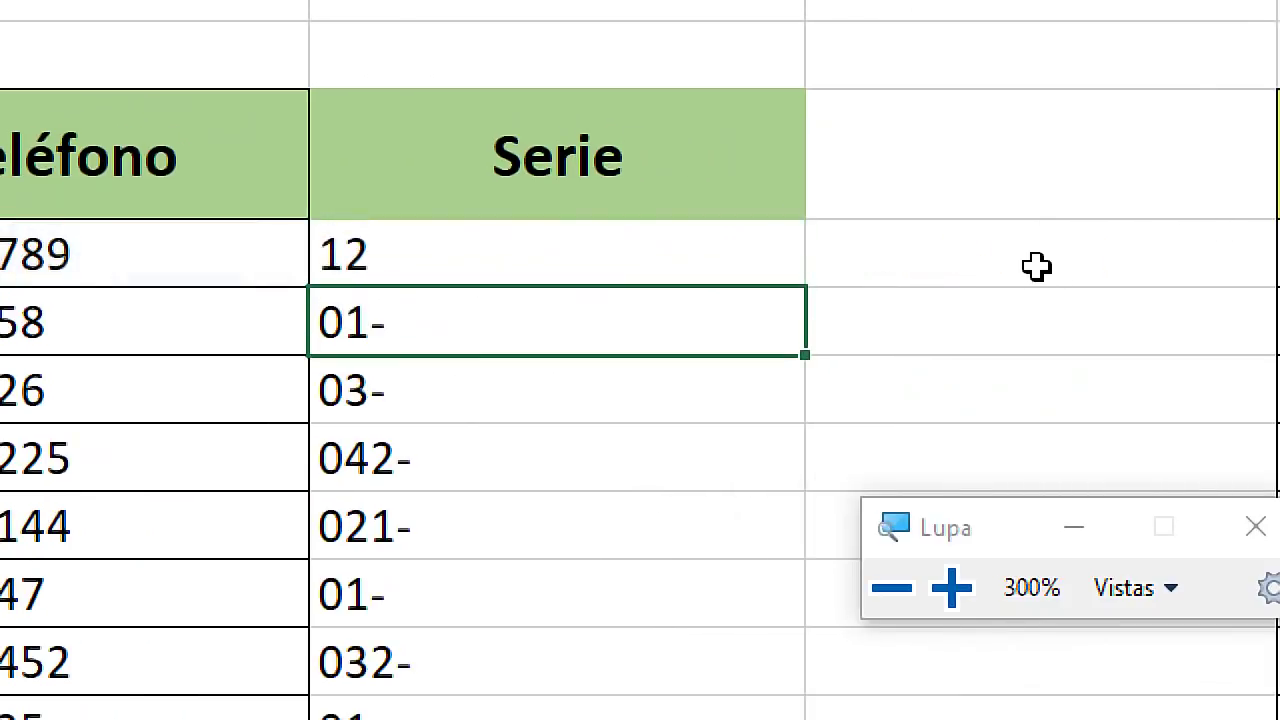
Copy the corrected formula down the Serie column through row 13
left_click(682, 258)
mouse_move(806, 351)
left_mouse_down()
mouse_move(710, 452)
mouse_move(710, 474)
left_mouse_up()
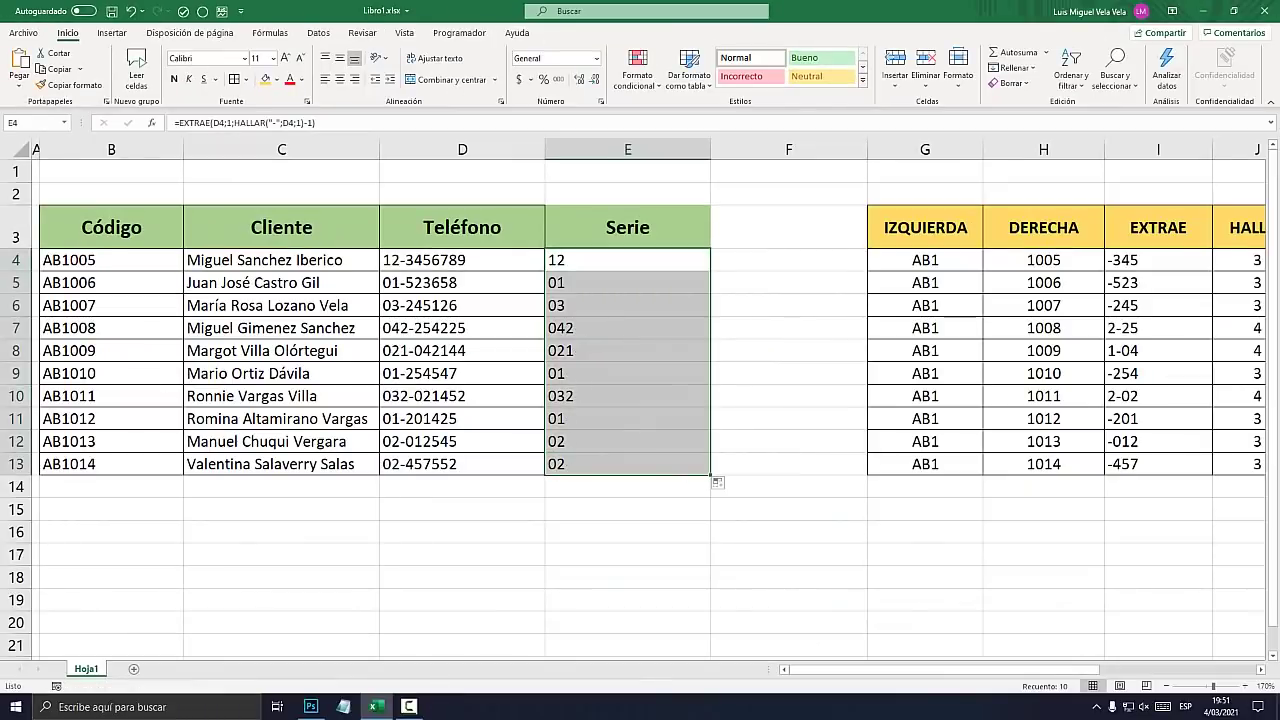
key("super+plus")
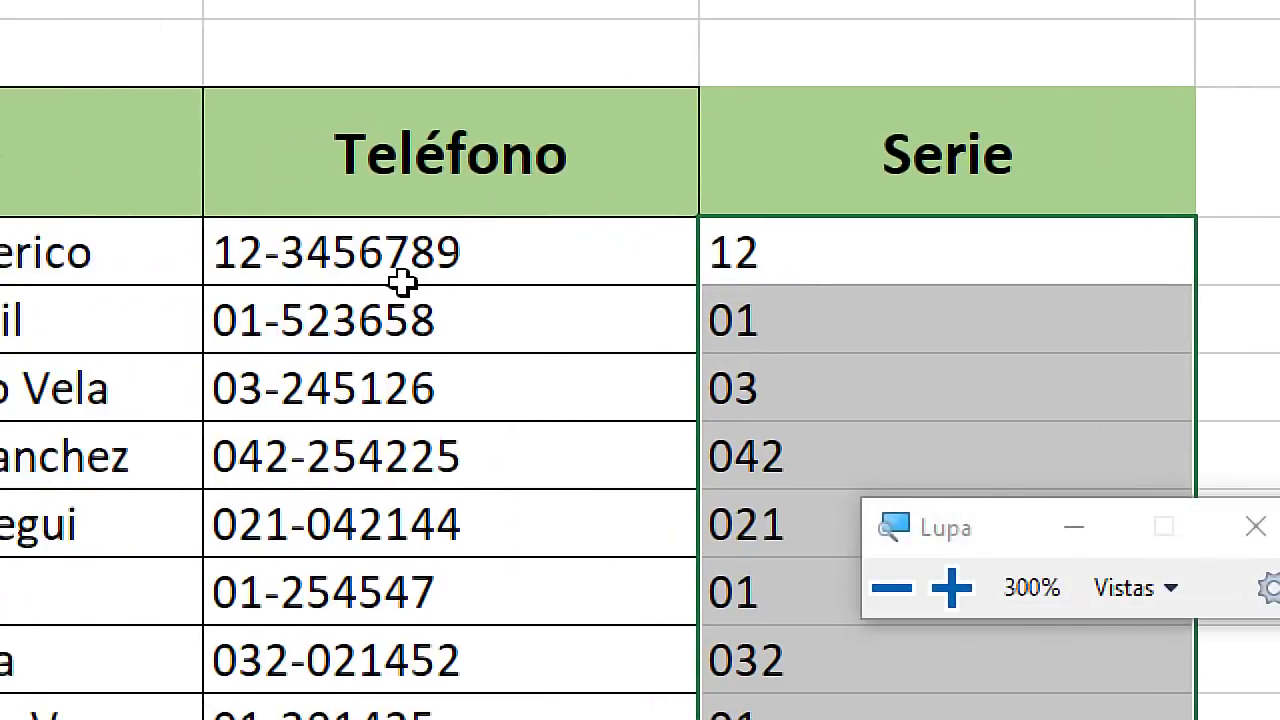
left_click(240, 254)
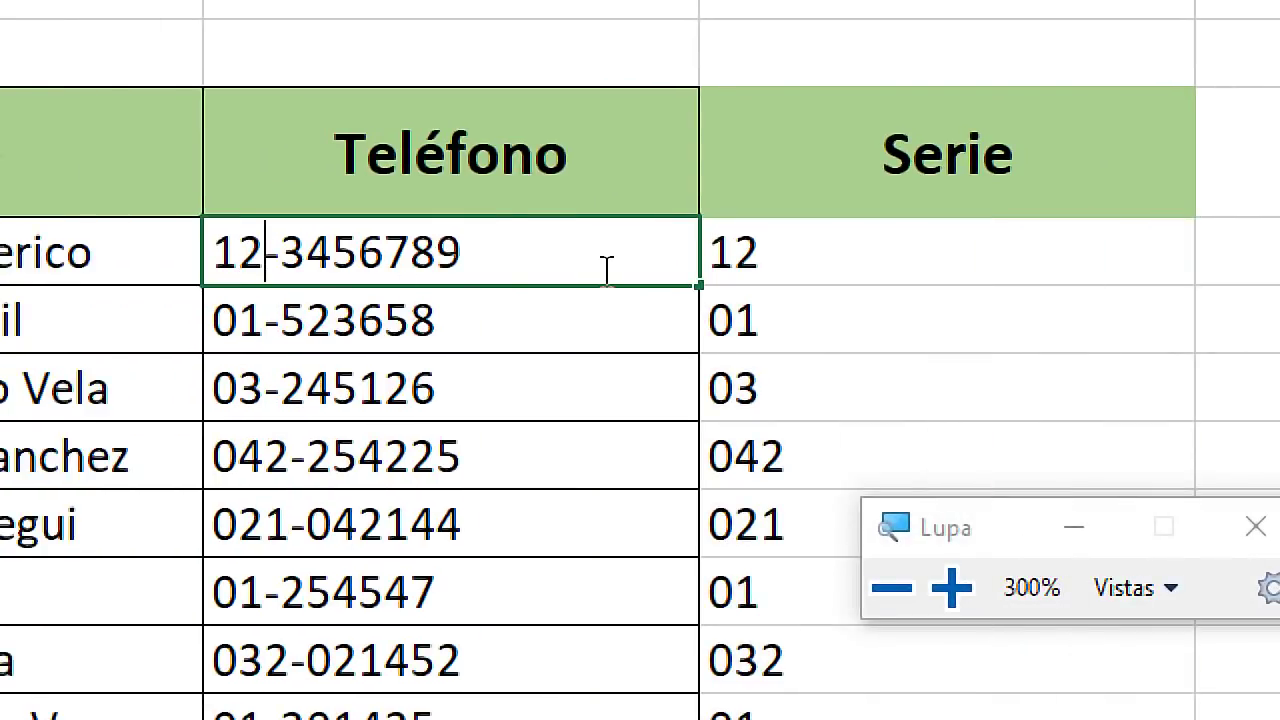
type("00000")
key("Return")
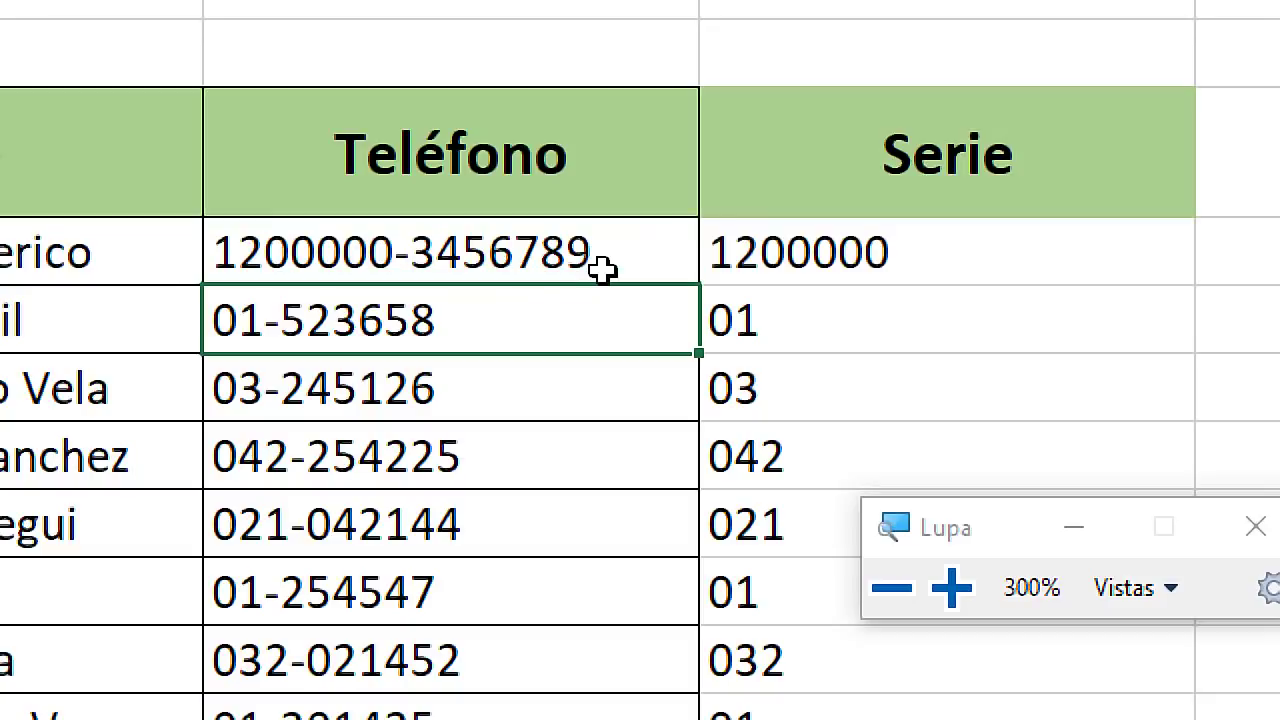
left_click(865, 272)
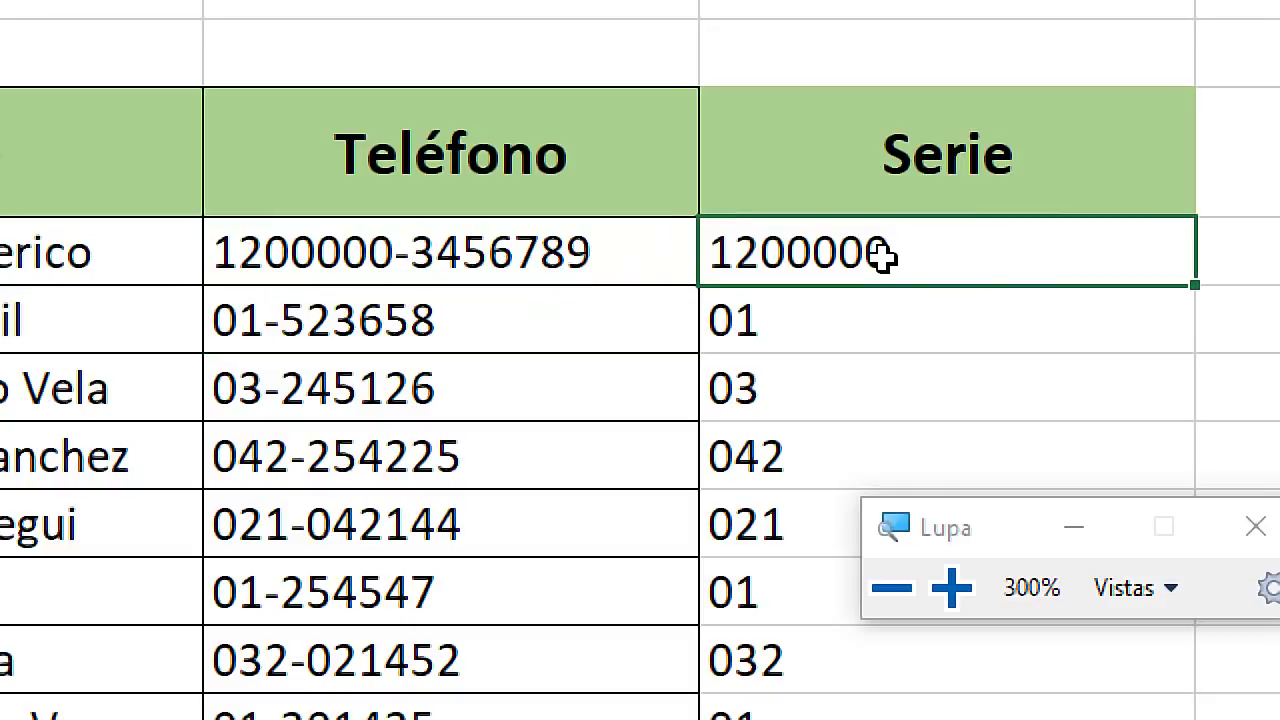
left_click(345, 225)
double_click(386, 235)
left_click_drag(386, 235, 236, 250)
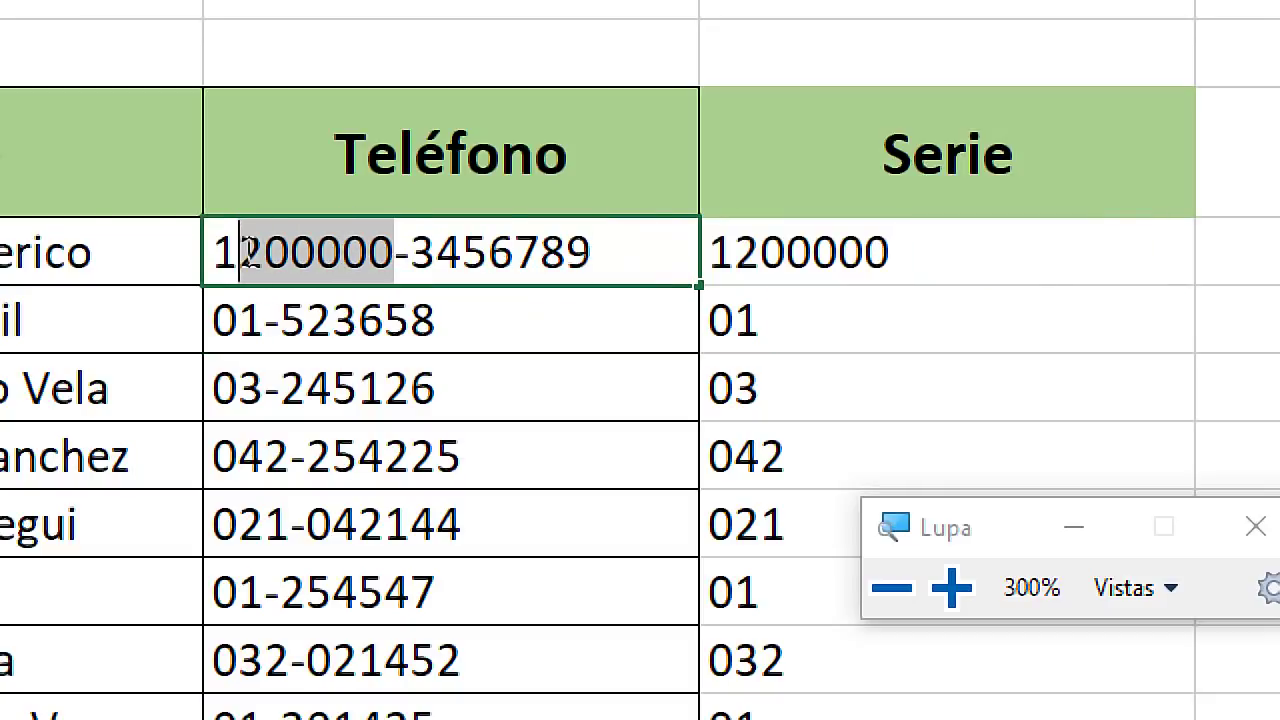
key("Delete")
key("Return")
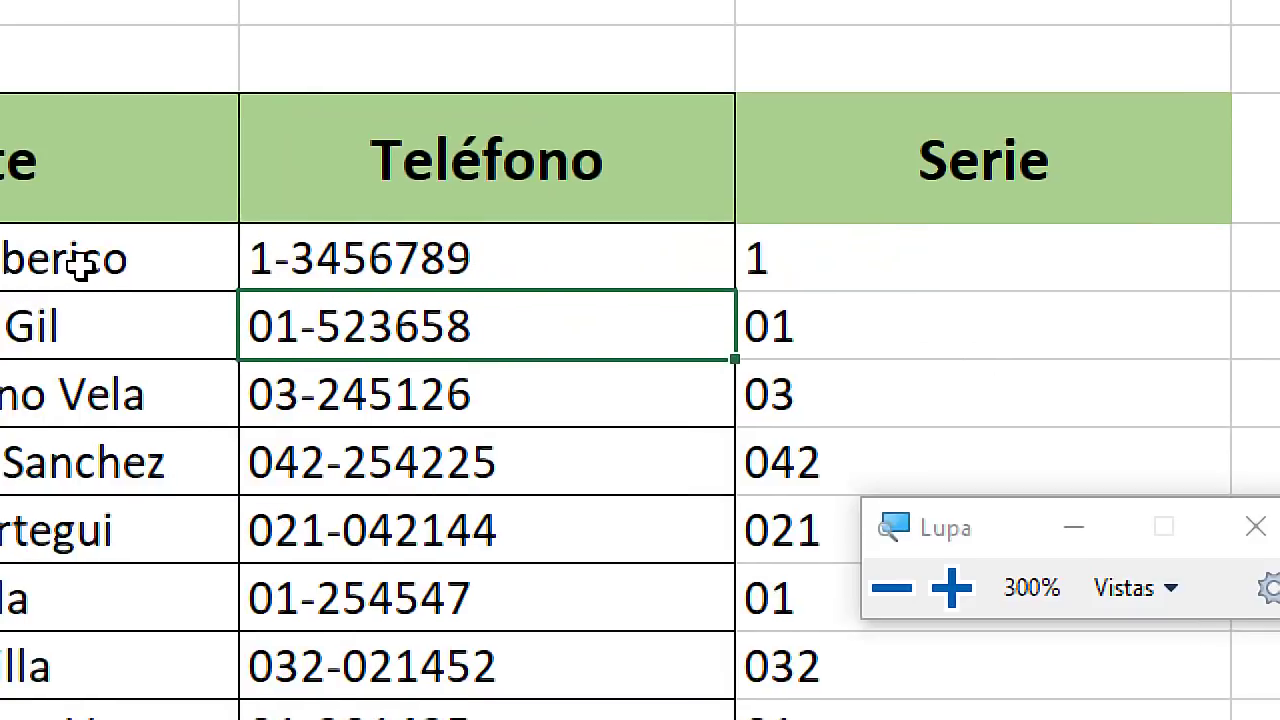
Test D4 as 1exerer-3456789, then restore it to 1-3456789
left_click(262, 254)
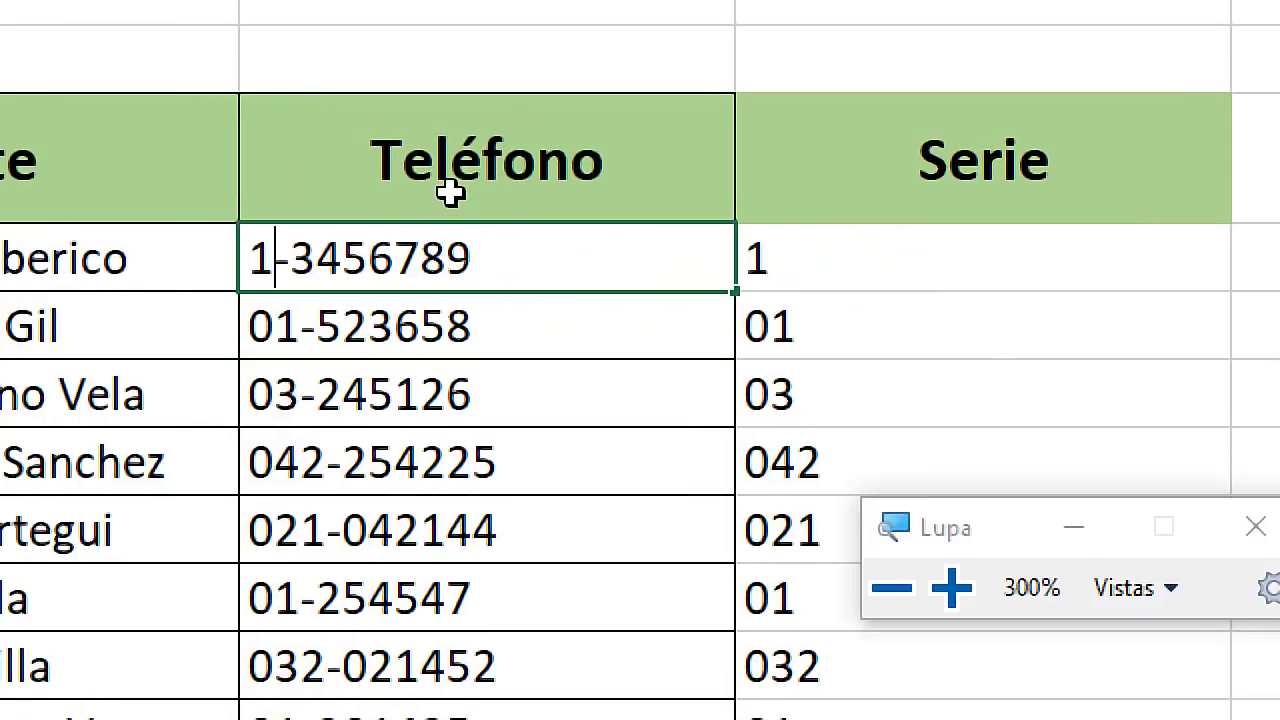
type("ex")
key("Return")
left_click(305, 265)
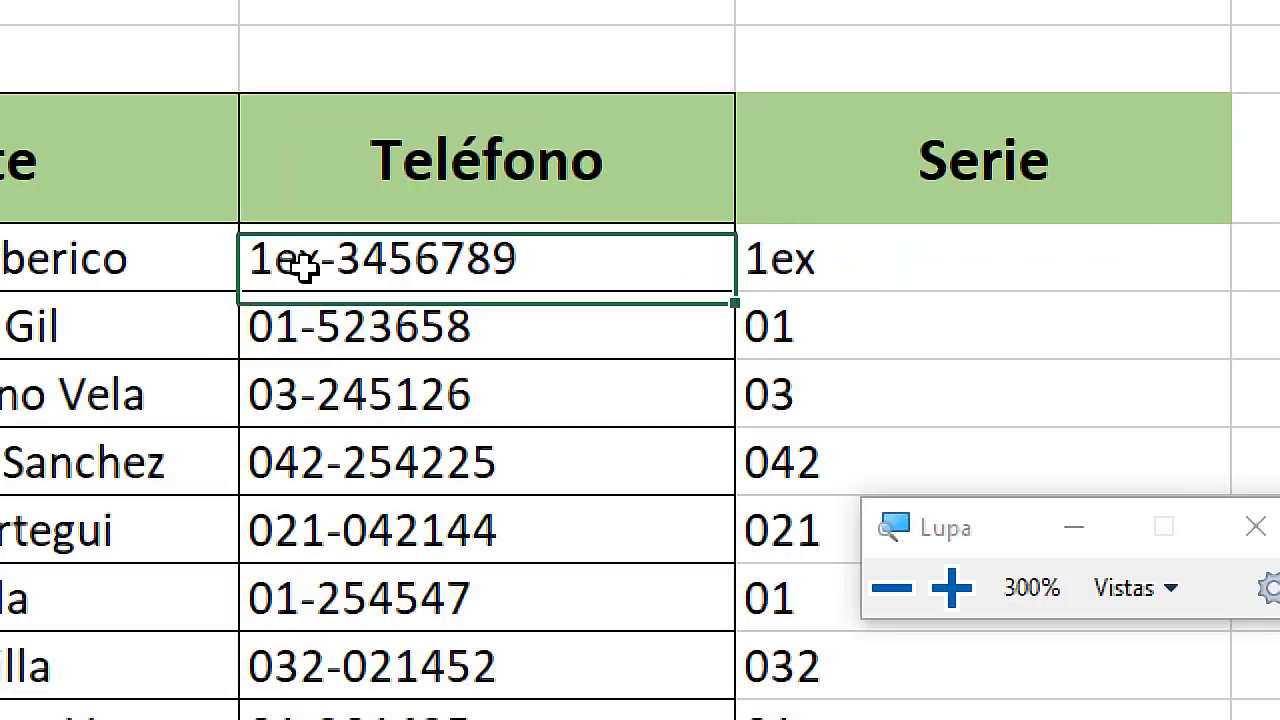
double_click(305, 265)
type("erer")
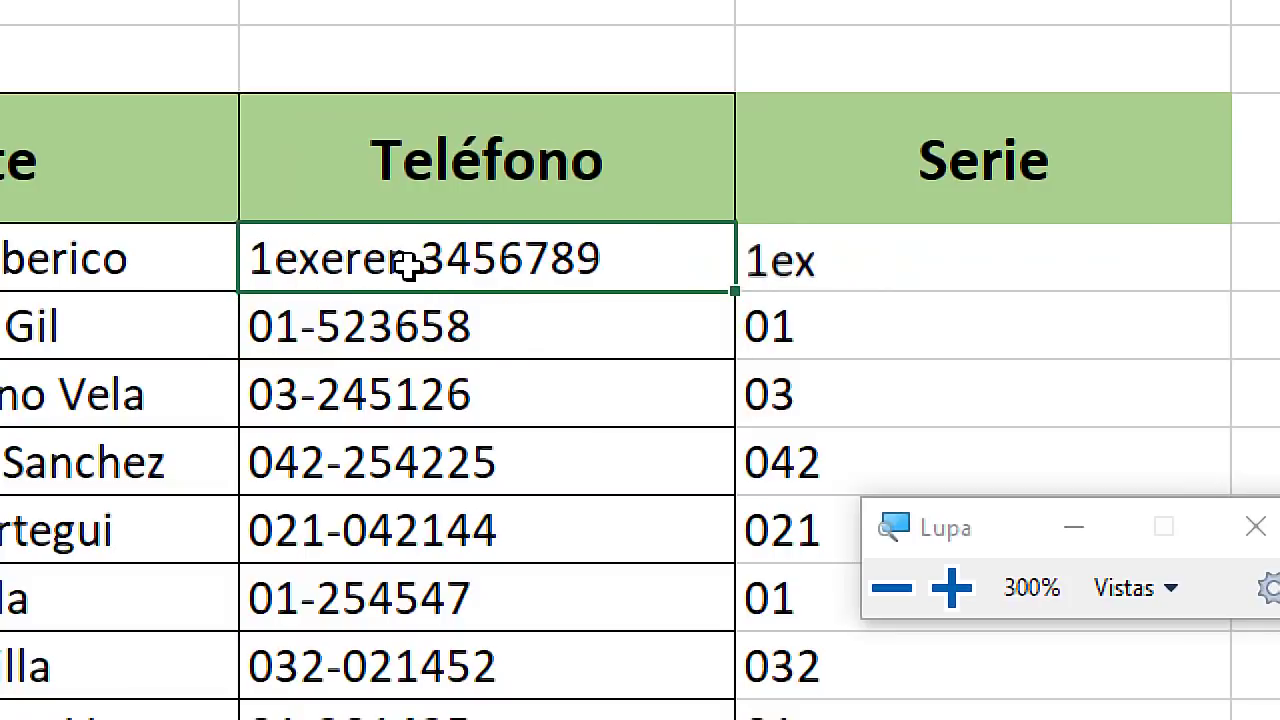
key("Return")
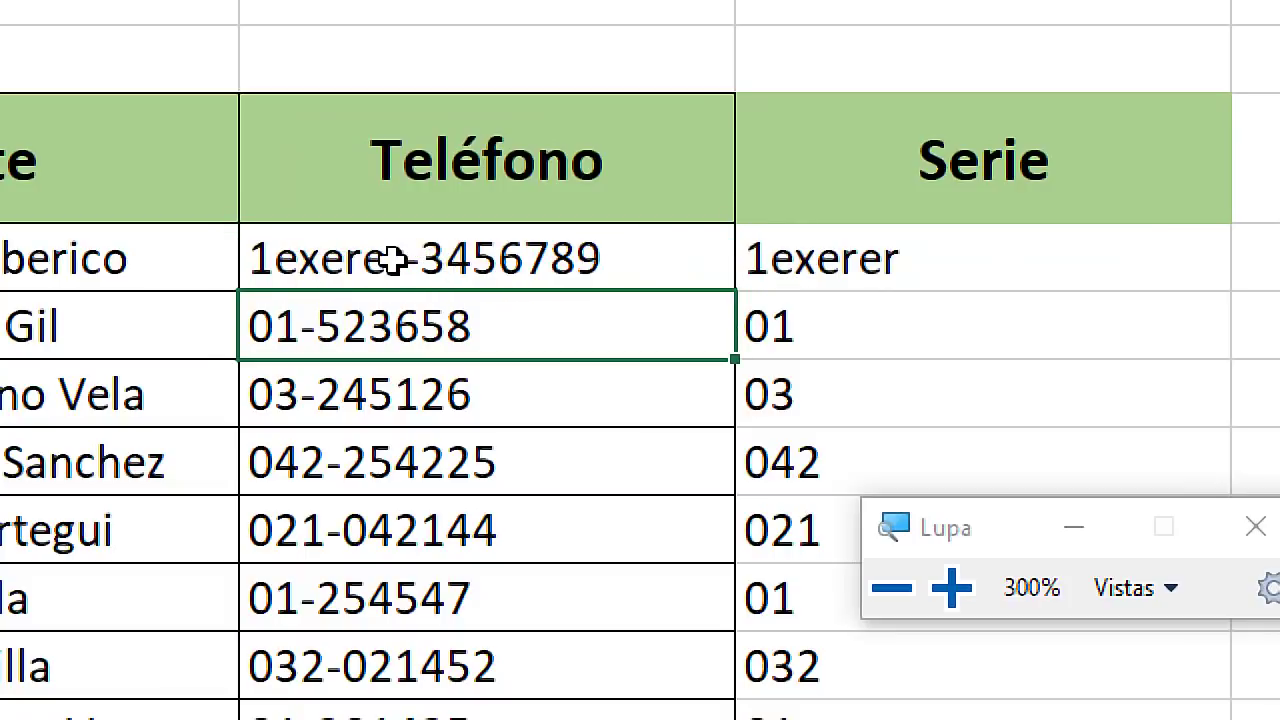
double_click(395, 260)
left_click_drag(403, 260, 278, 260)
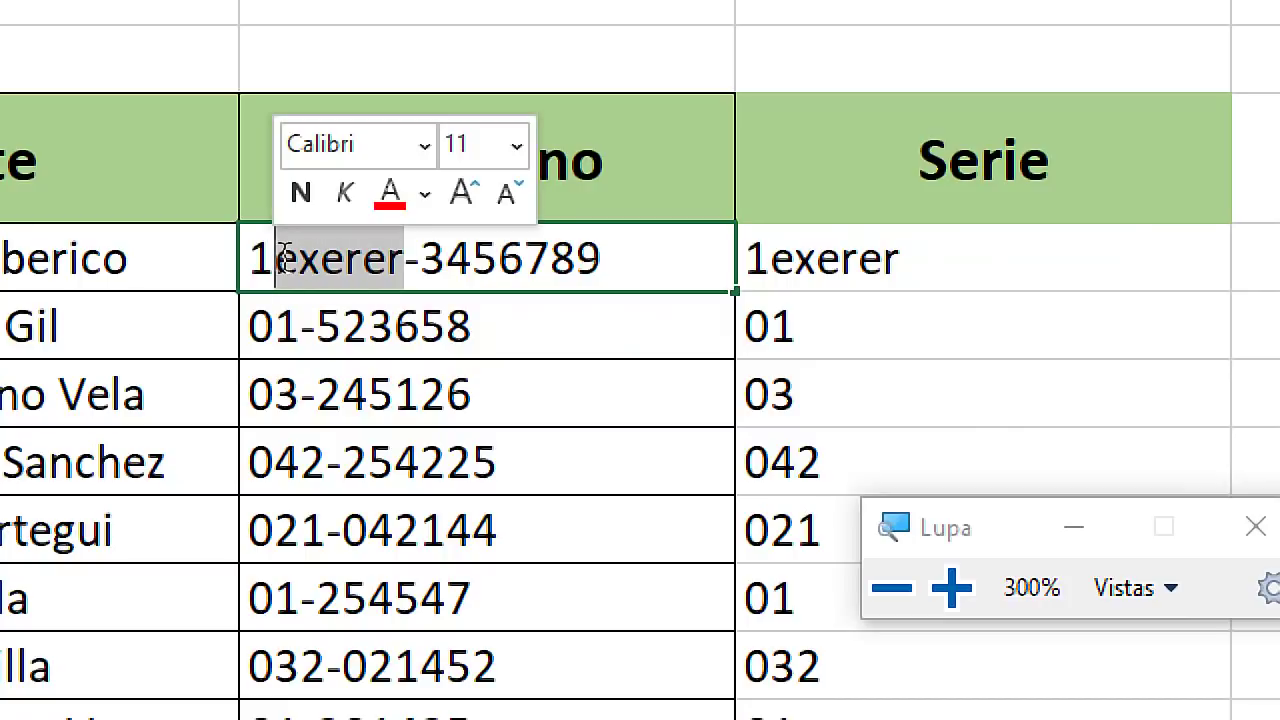
key("BackSpace")
key("Return")
Review the EXTRAE and HALLAR parts of E4's formula without changing it
double_click(584, 260)
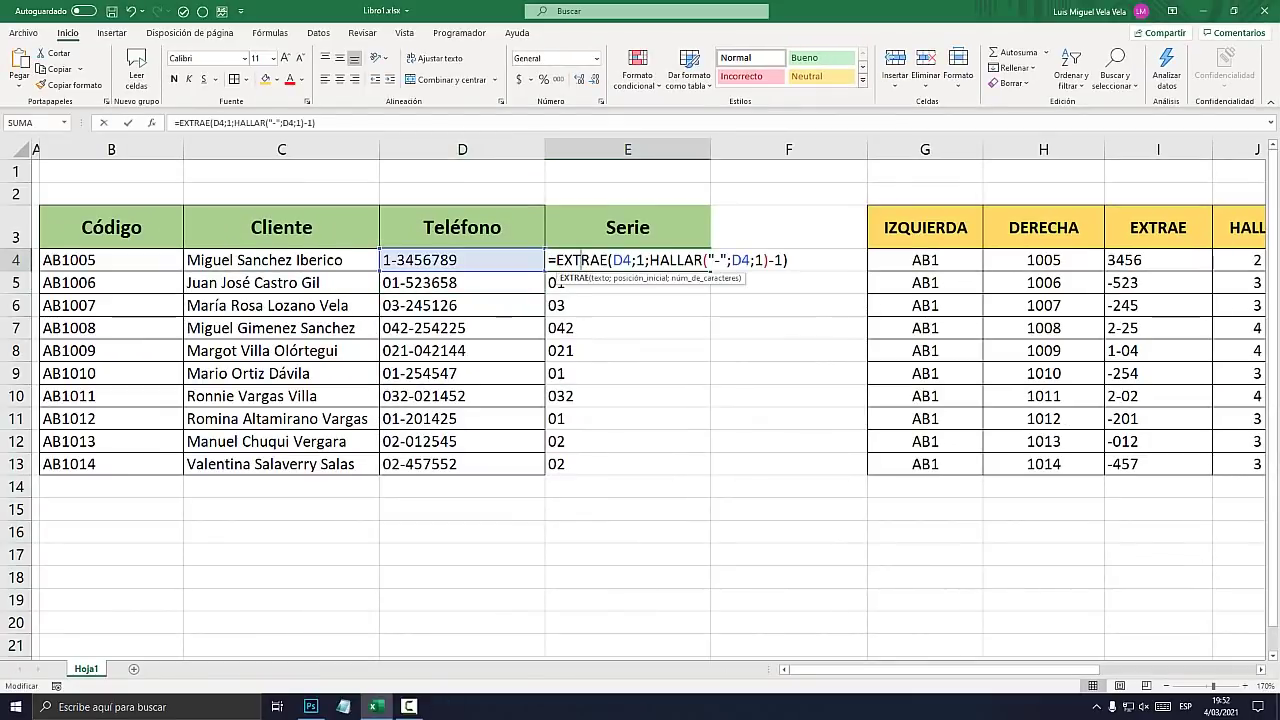
key("super+plus")
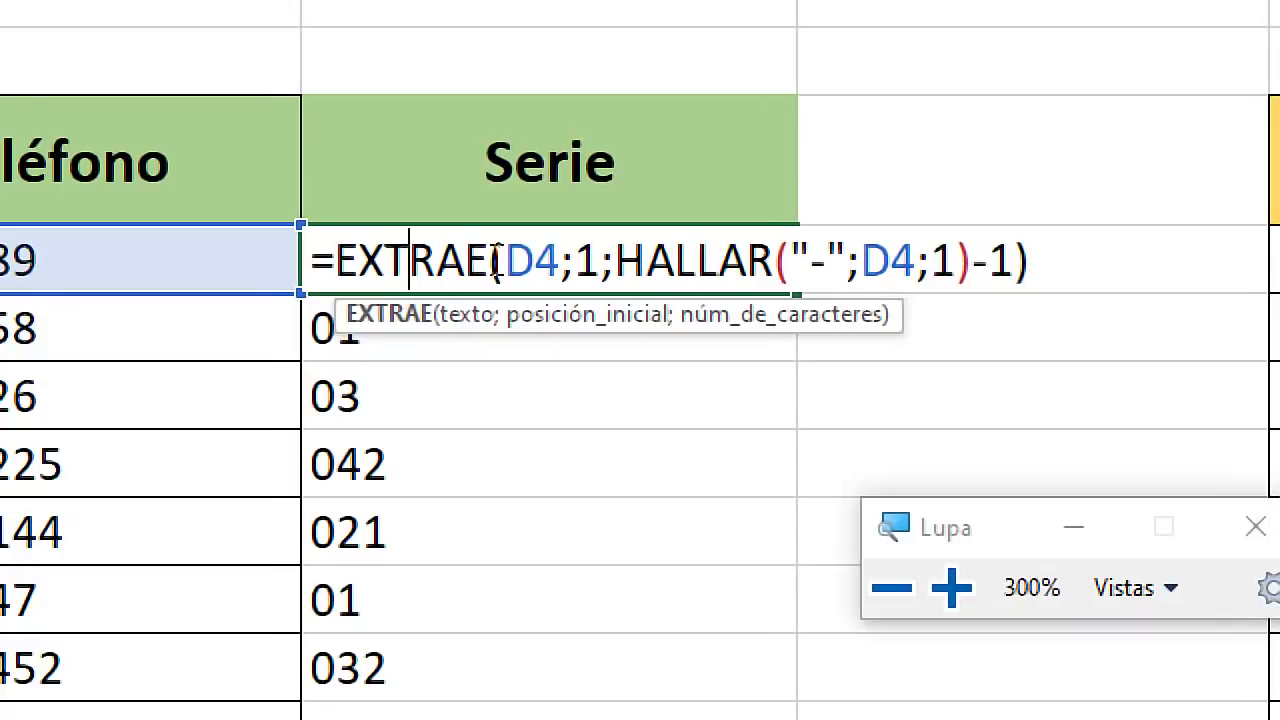
left_click_drag(492, 262, 336, 262)
left_click_drag(780, 262, 616, 262)
key("super+Escape")
key("Escape")
left_click(860, 240)
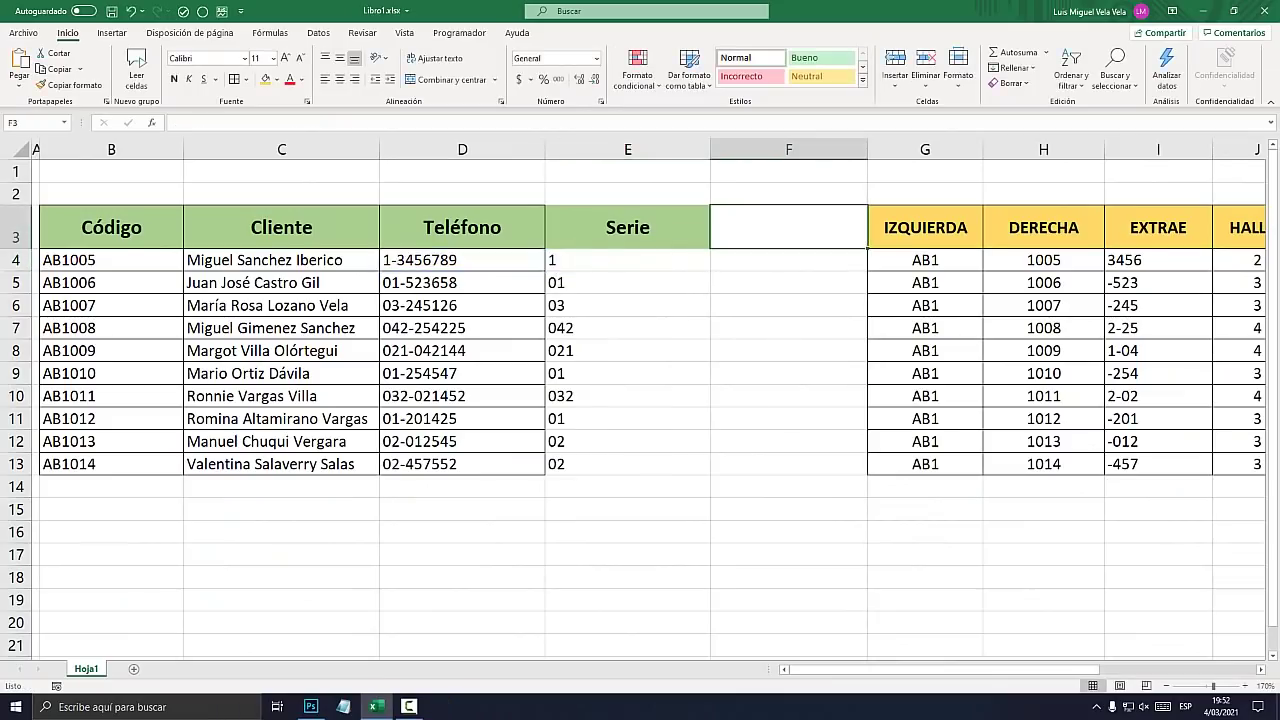
Insert a new column F after Serie with the header 'Teléfono'
left_click(760, 149)
right_click(760, 149)
left_click(780, 270)
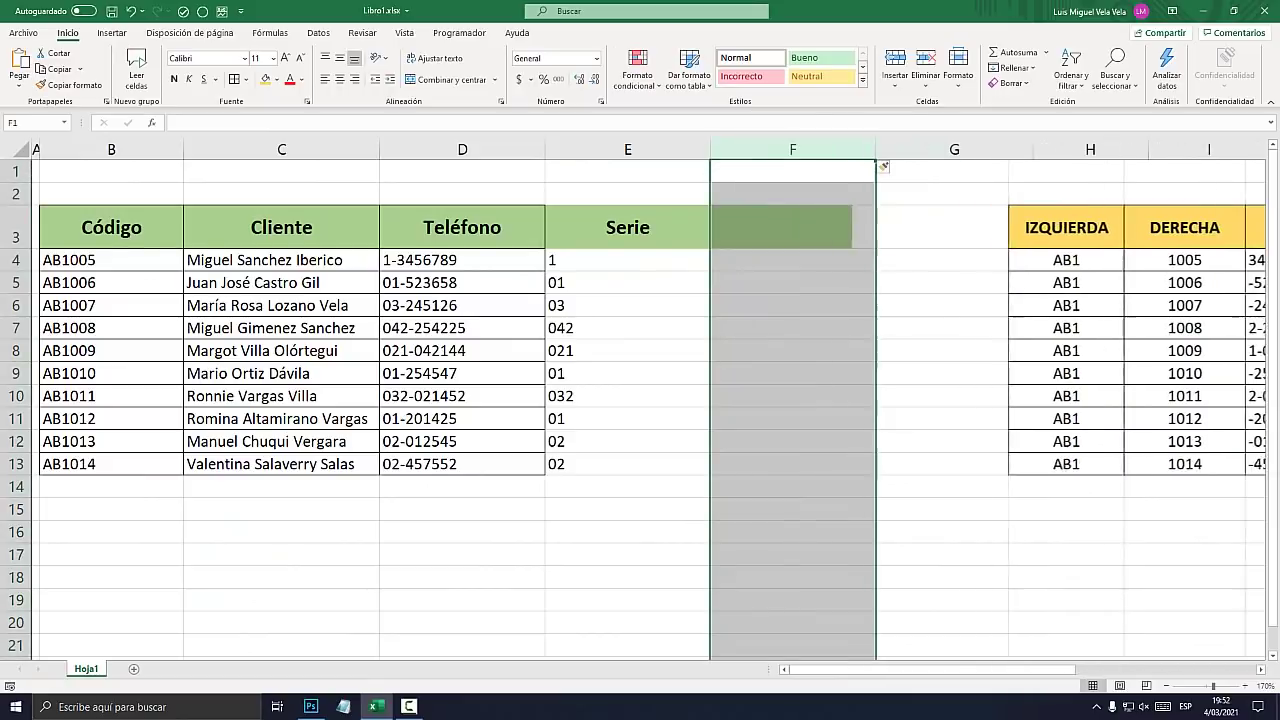
left_click(792, 227)
type("Telef")
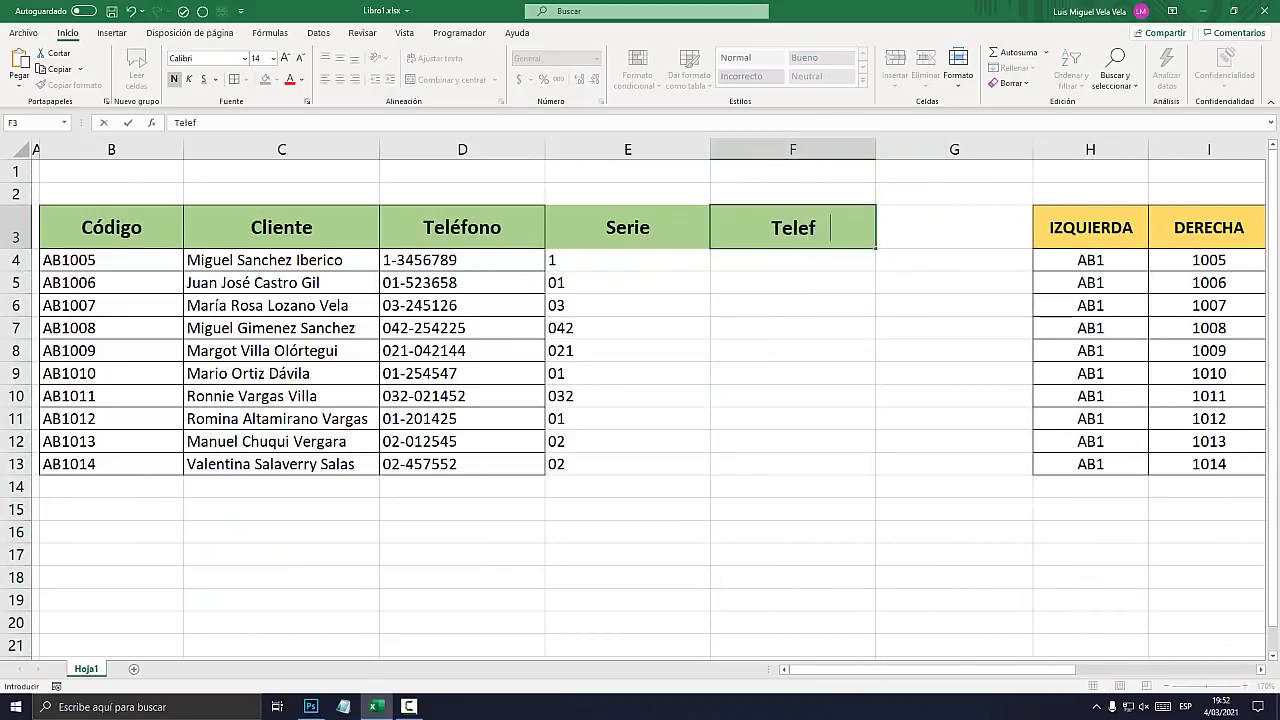
type("´no")
key("BackSpace")
key("BackSpace")
type("no")
key("Return")
Examine the digits around the dash in D4, then narrow the Serie column
left_click(462, 260)
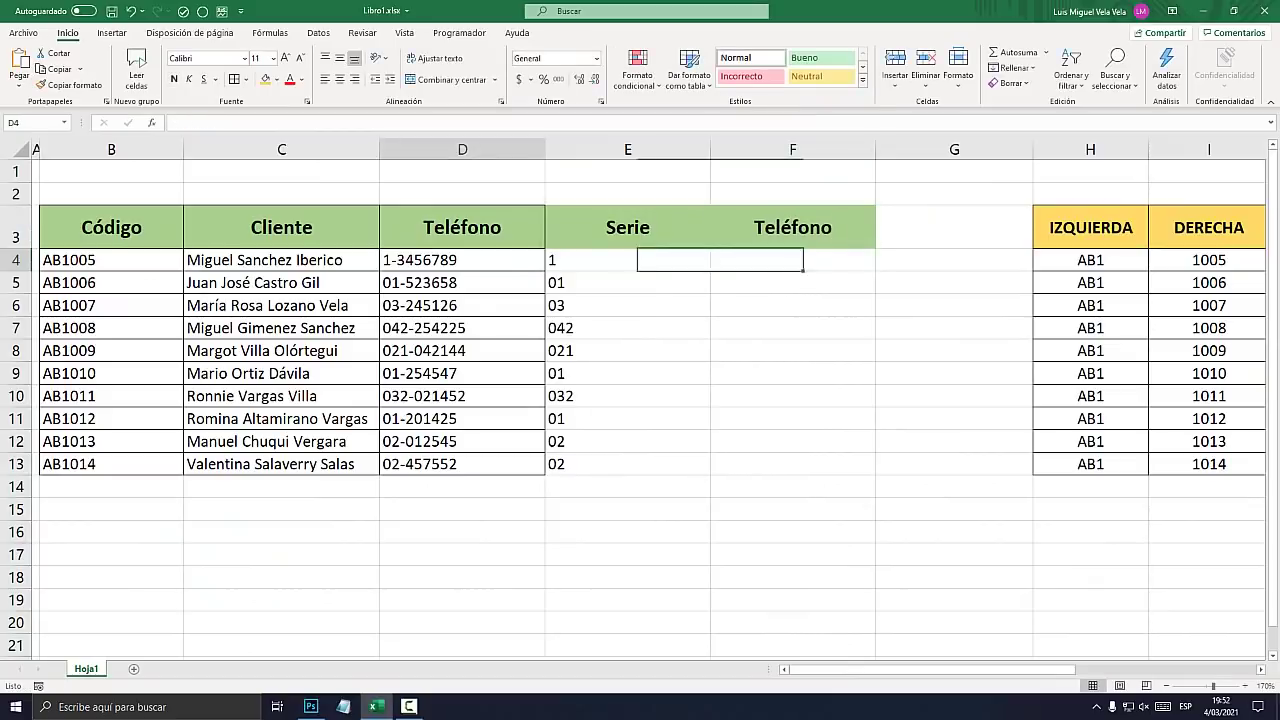
key("super+plus")
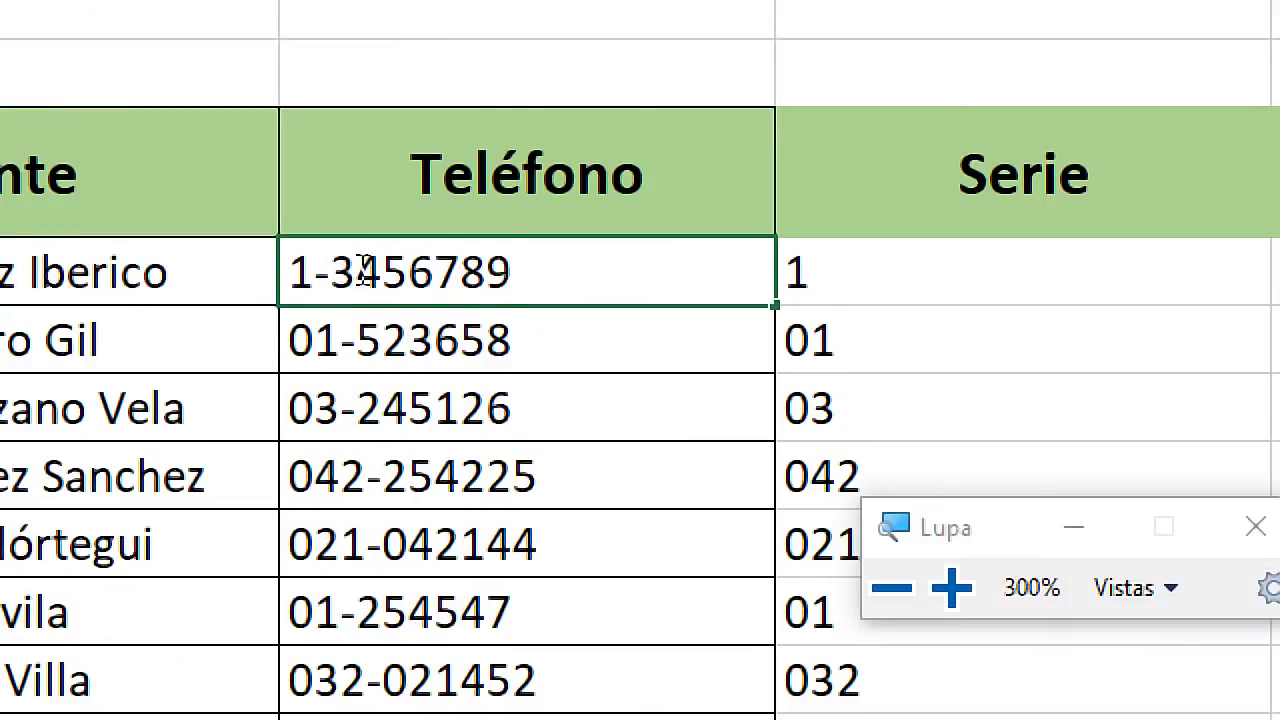
left_click_drag(365, 270, 737, 280)
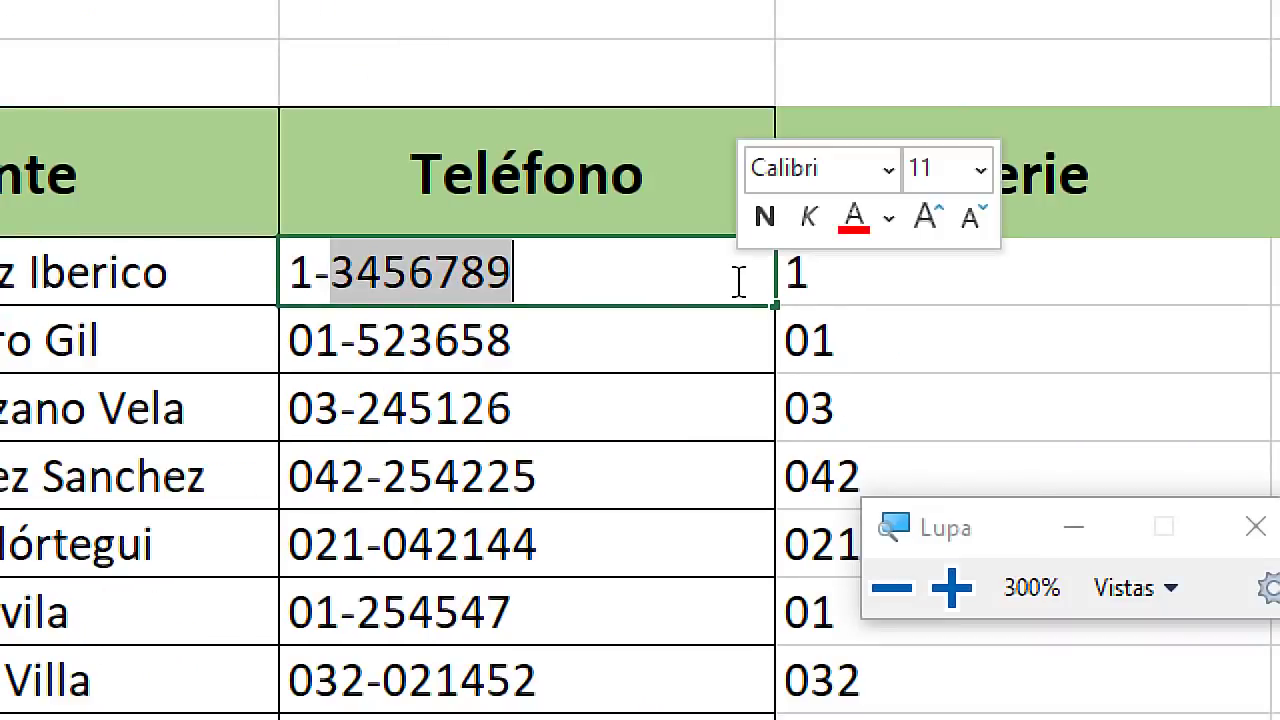
left_click(433, 276)
mouse_move(315, 268)
left_mouse_down()
mouse_move(288, 270)
mouse_move(555, 274)
left_mouse_up()
left_click(318, 270)
left_click(348, 272)
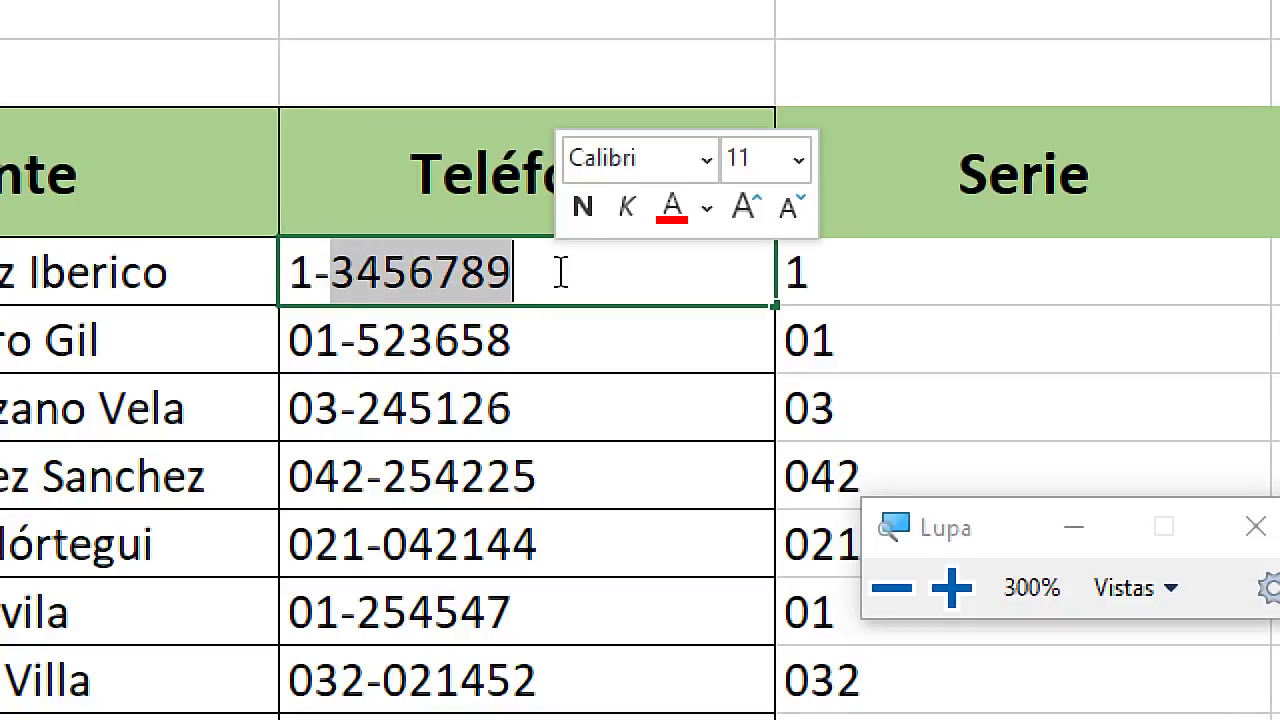
key("super+Escape")
left_click(792, 259)
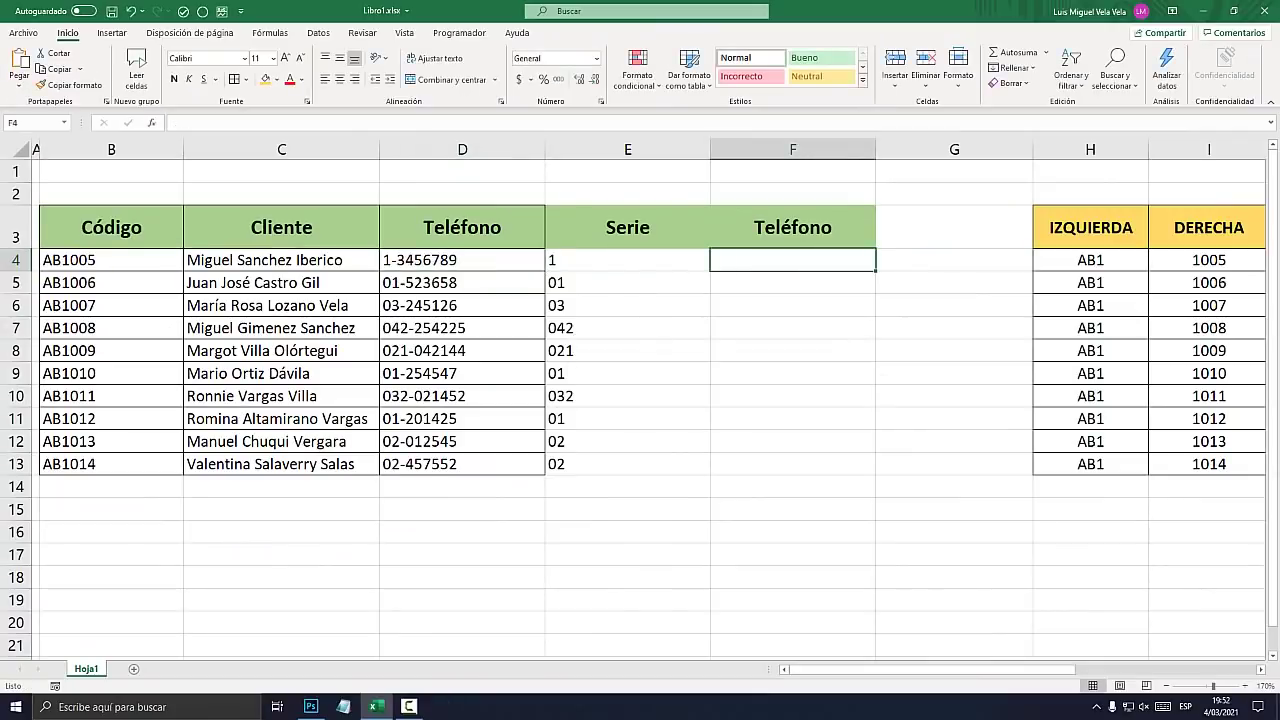
left_click_drag(710, 149, 579, 149)
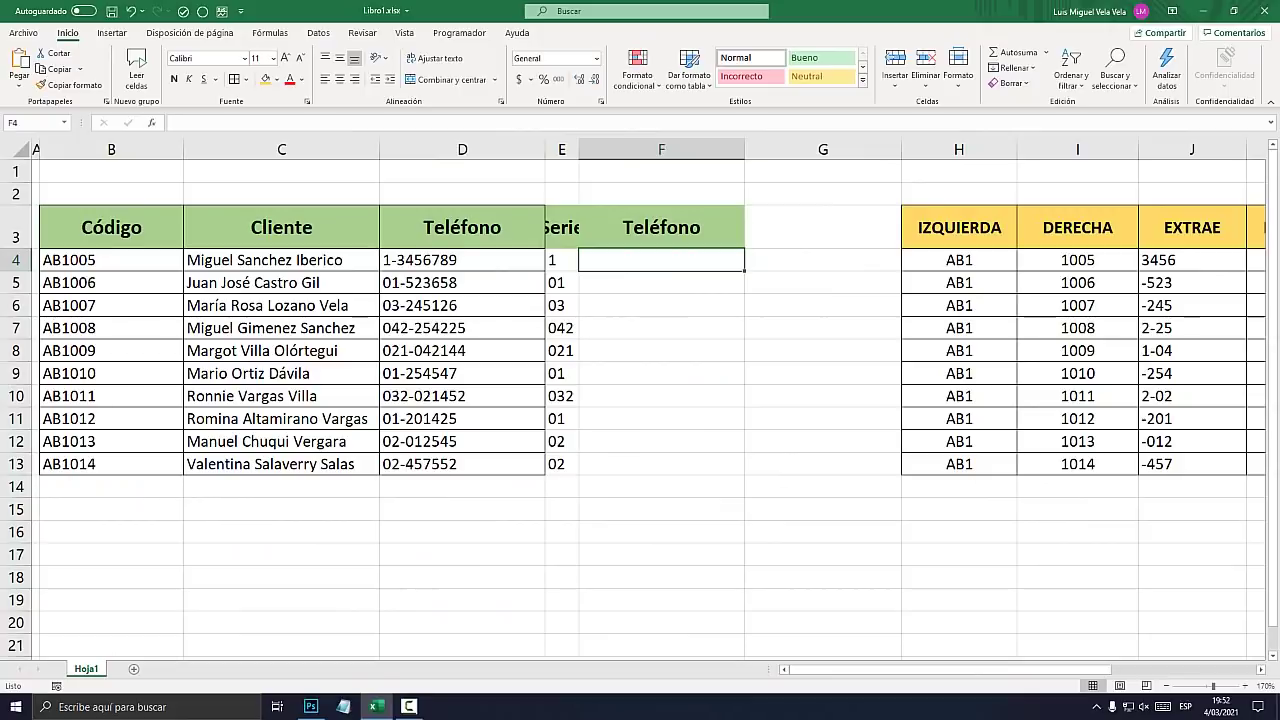
Begin the formula =EXTRAE(D4; in cell F4
key("super+plus")
type("=")
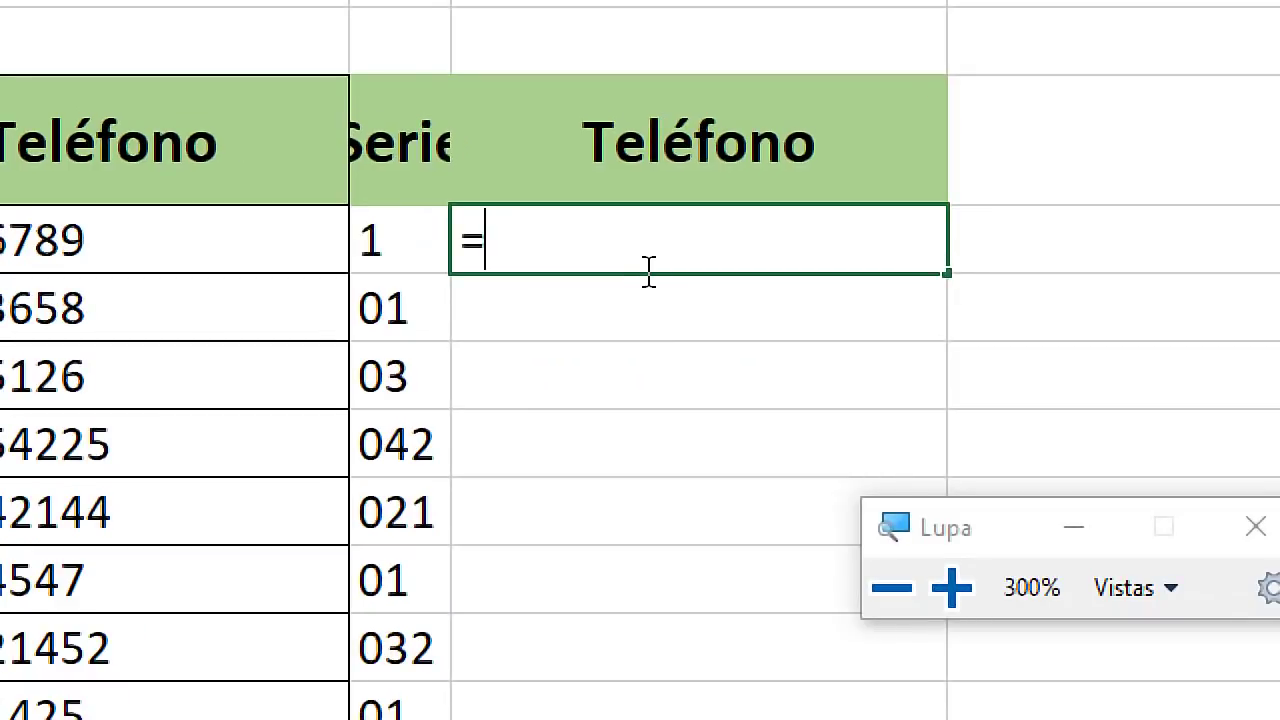
type("extr")
key("Tab")
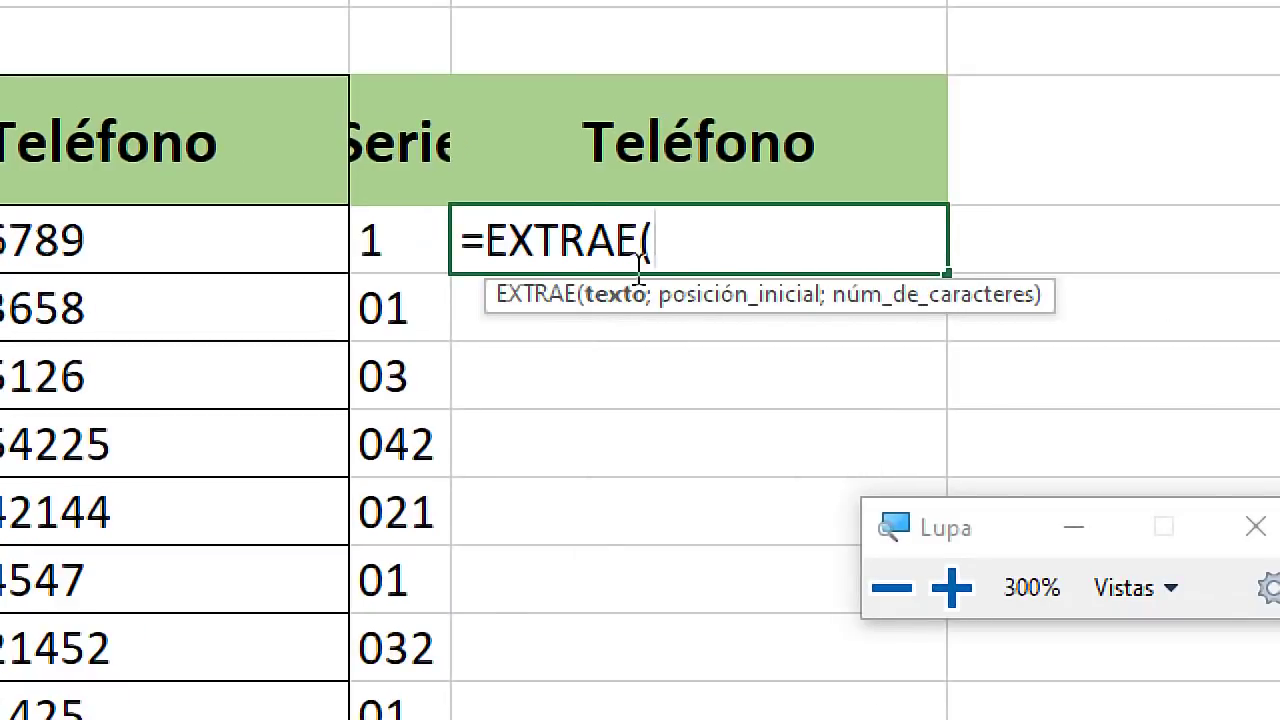
left_click(186, 272)
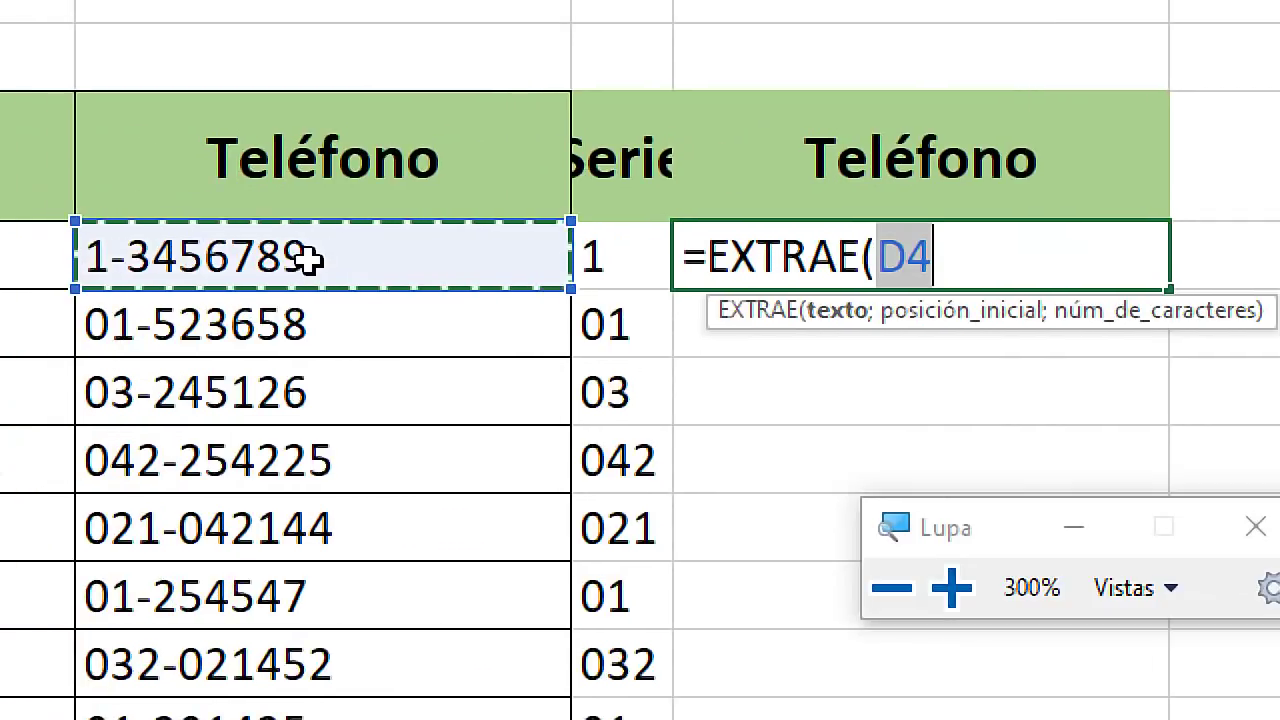
left_click(997, 255)
type(";2;7)=")
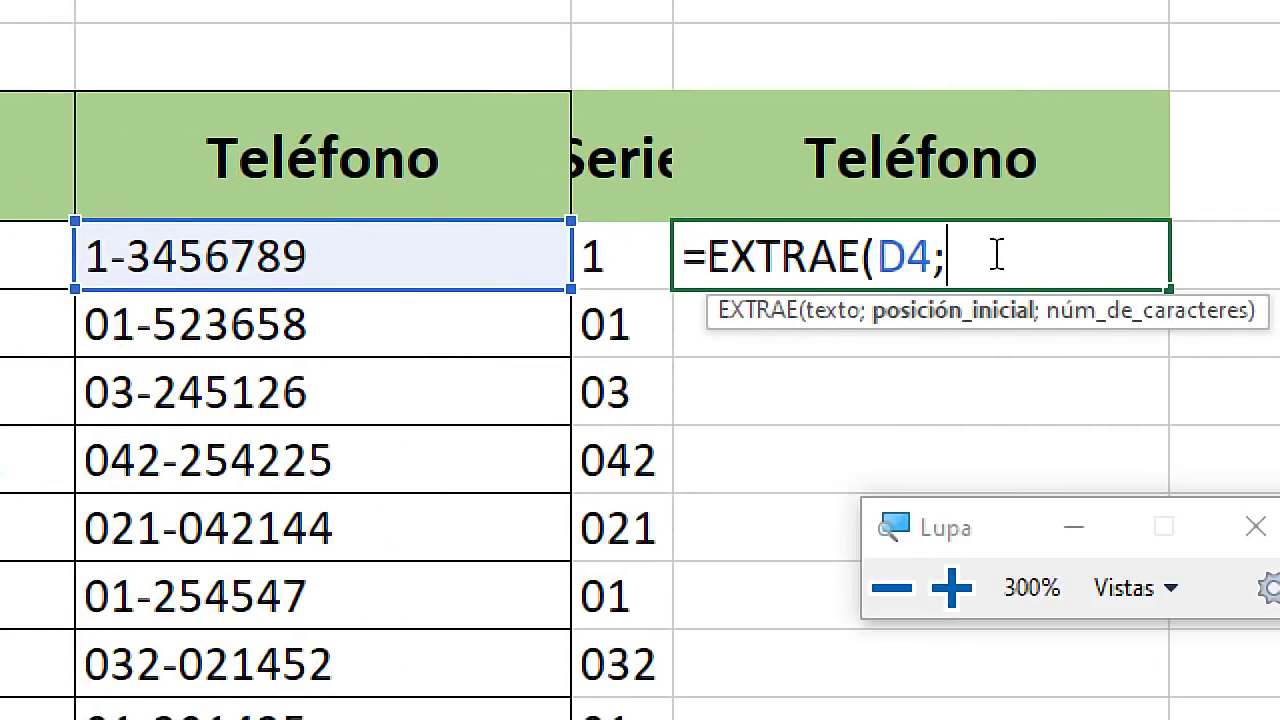
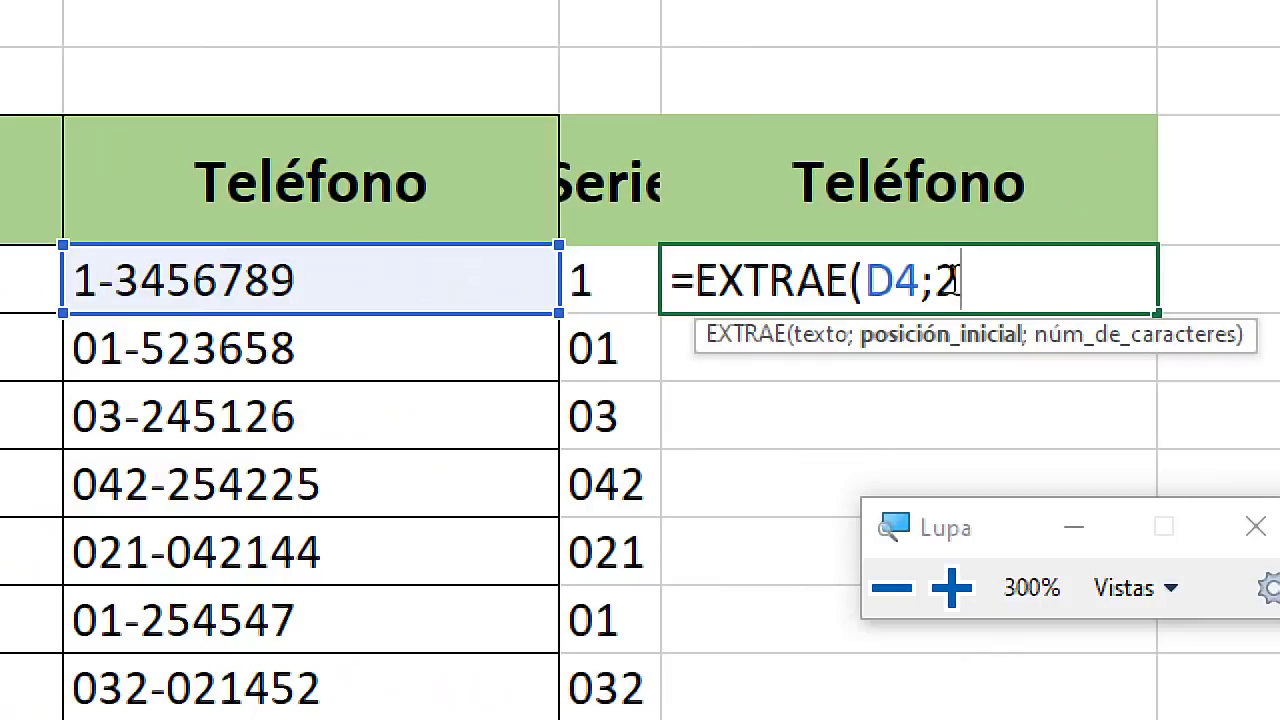
Finish =EXTRAE(D4;2;7) in F4, returning -345678 from 1-3456789
type(";")
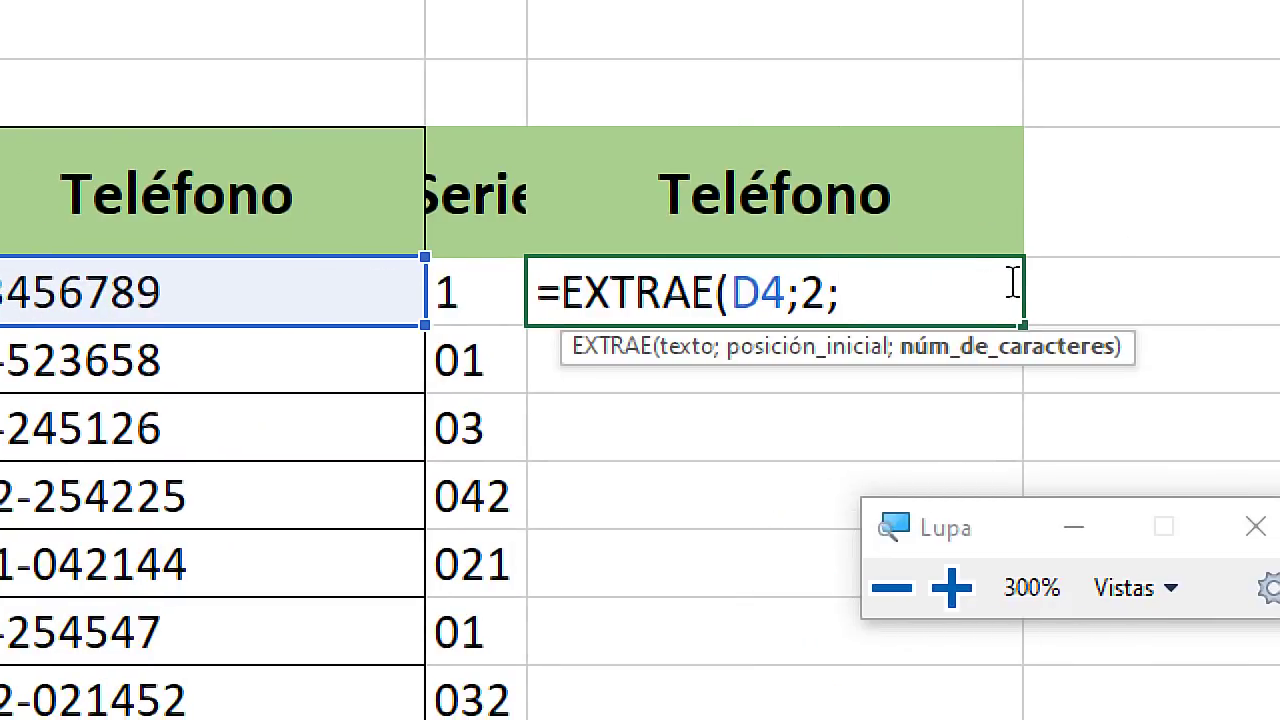
type(")=")
key("Return")
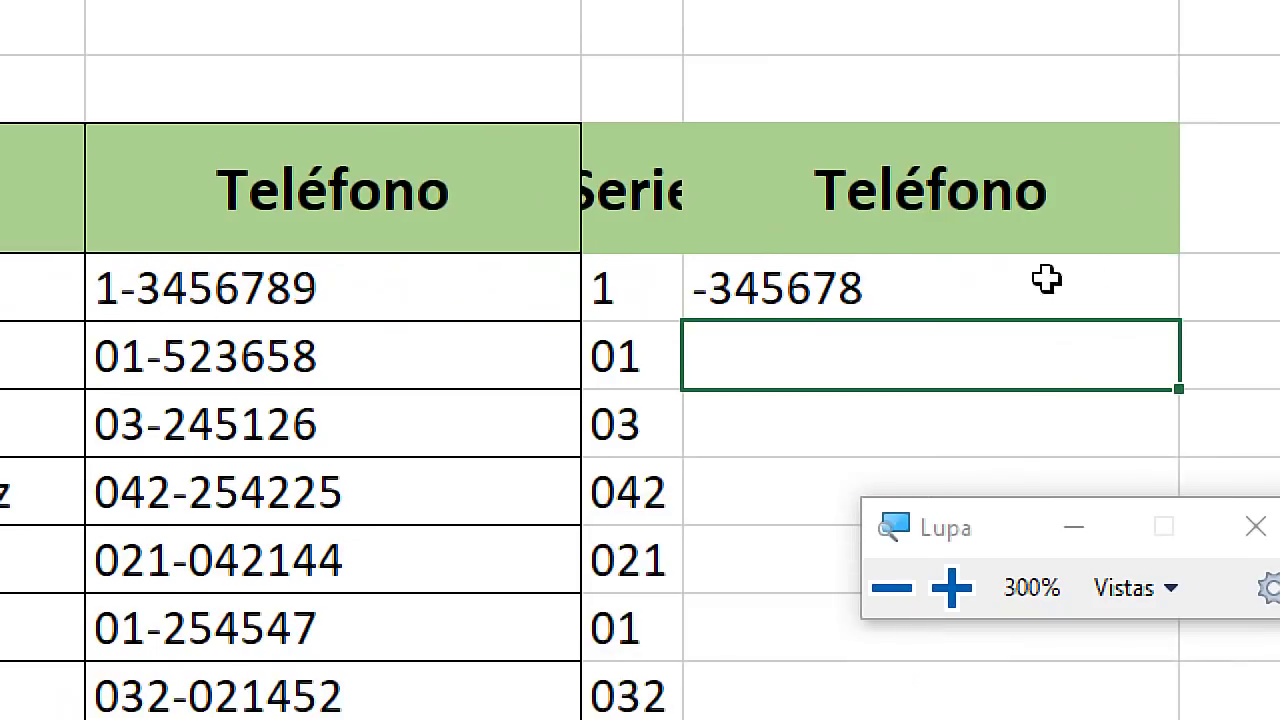
Change F4's start position from 2 to 3 so it returns 3456789
double_click(818, 288)
left_click_drag(981, 288, 958, 288)
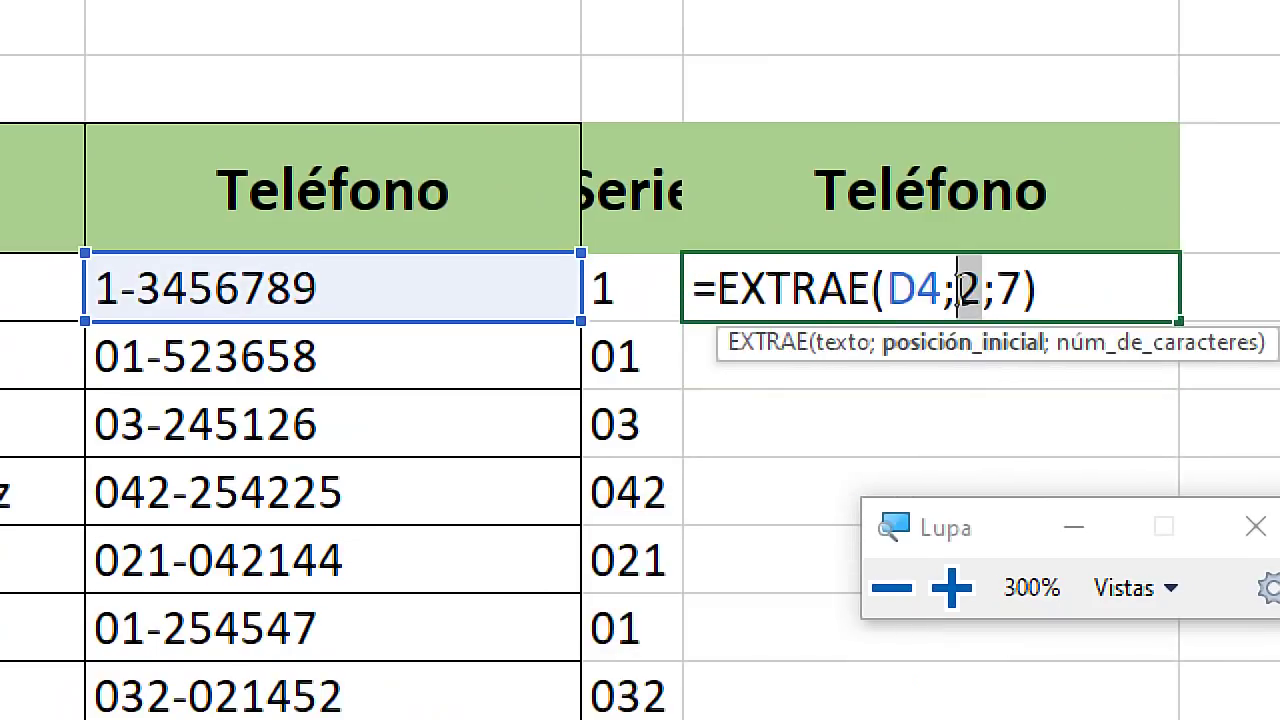
type("3")
key("Return")
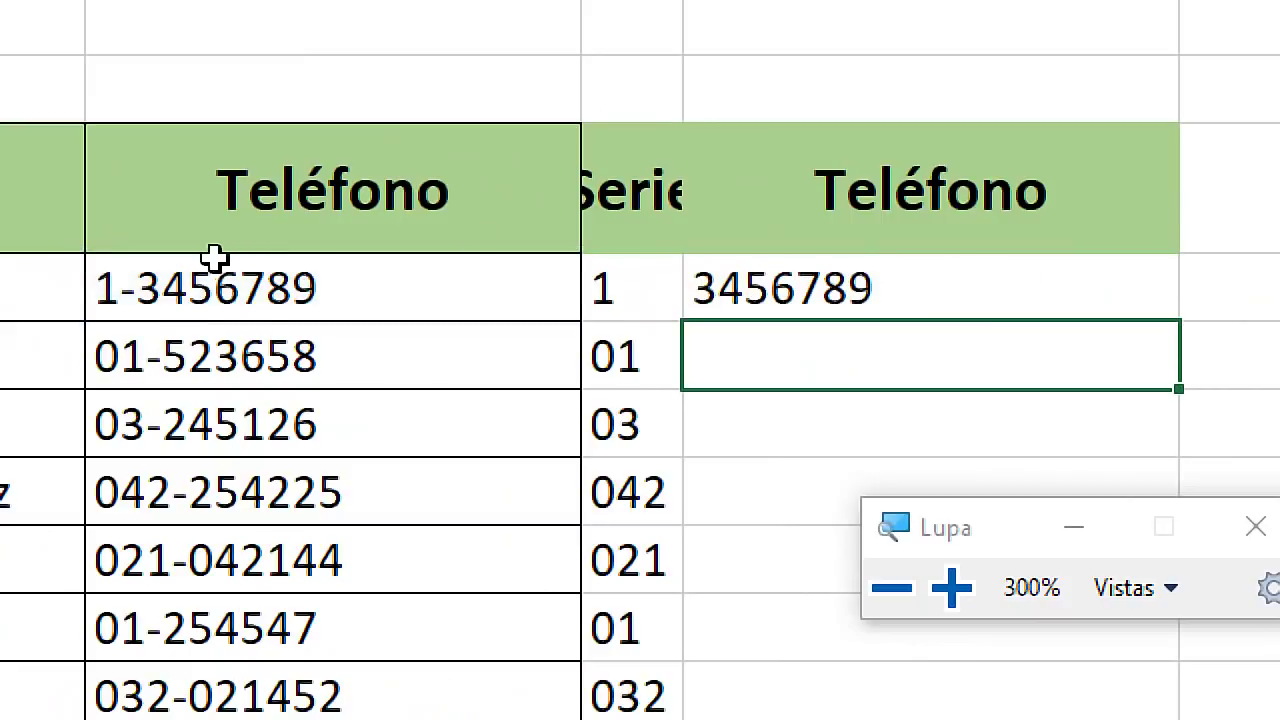
Test the formula by appending 85 to D4's phone, then trim it back to 1-3456789
double_click(212, 289)
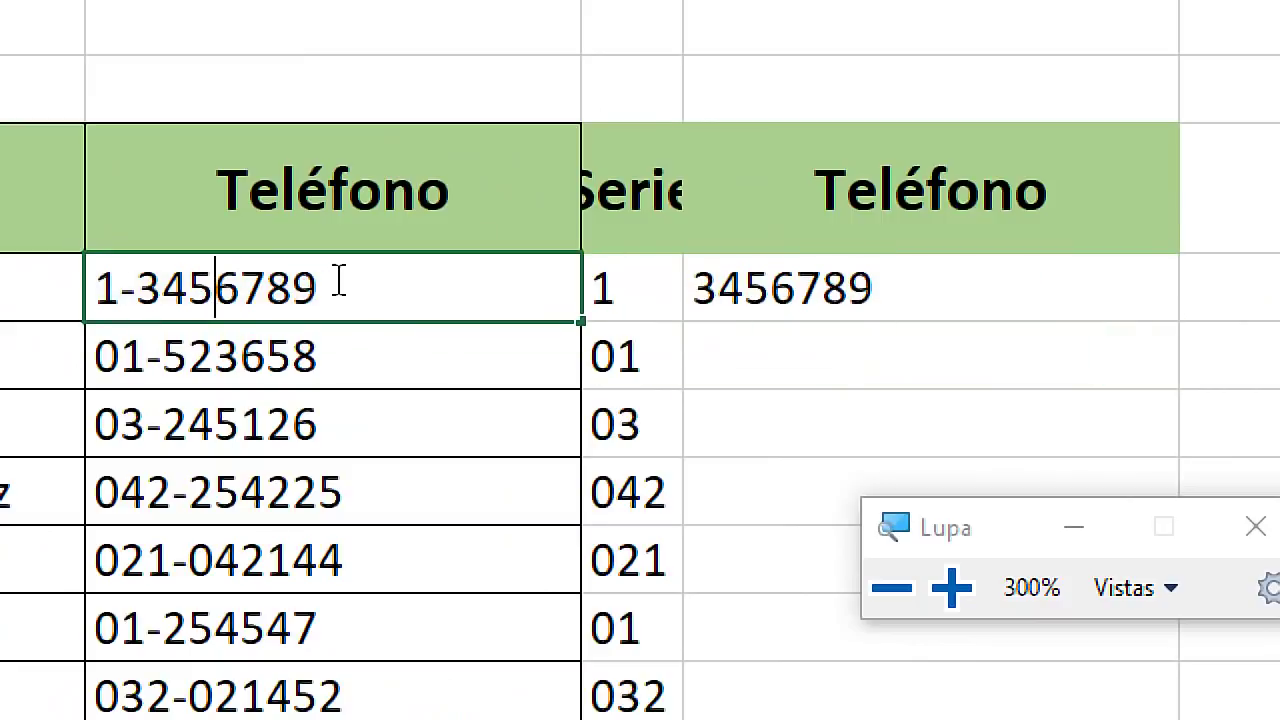
left_click(380, 289)
type("855")
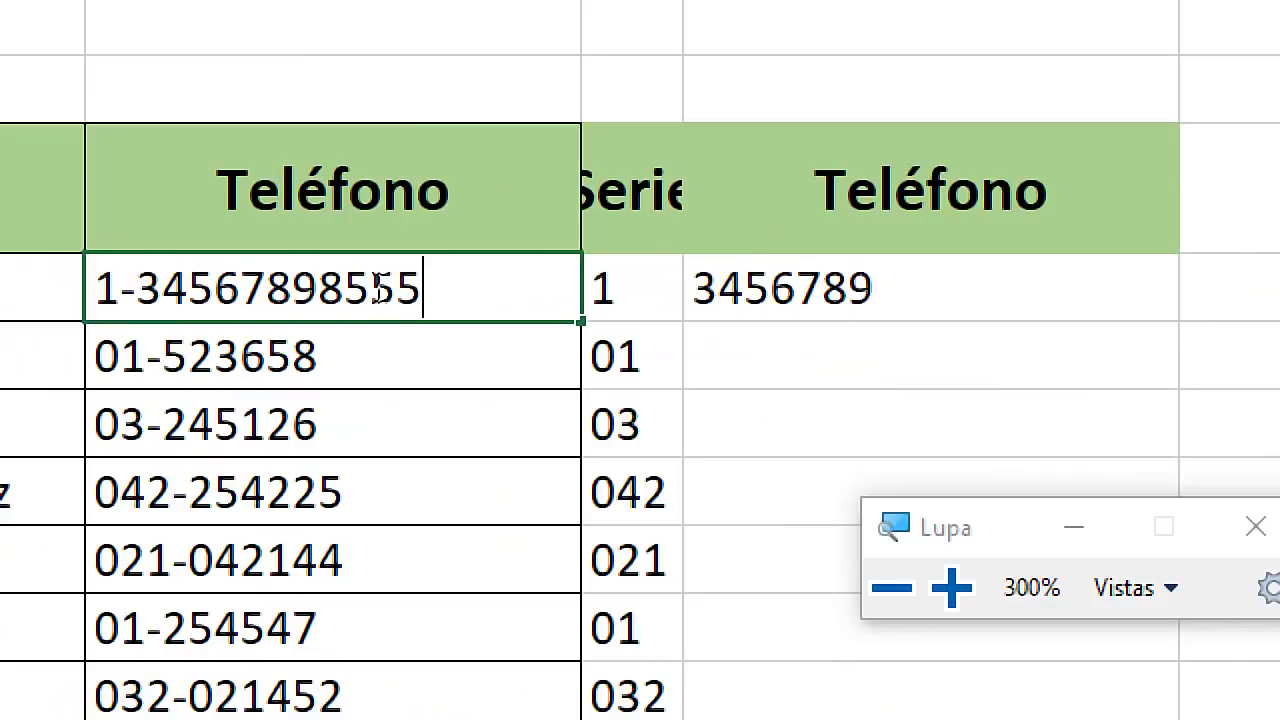
key("Return")
double_click(823, 287)
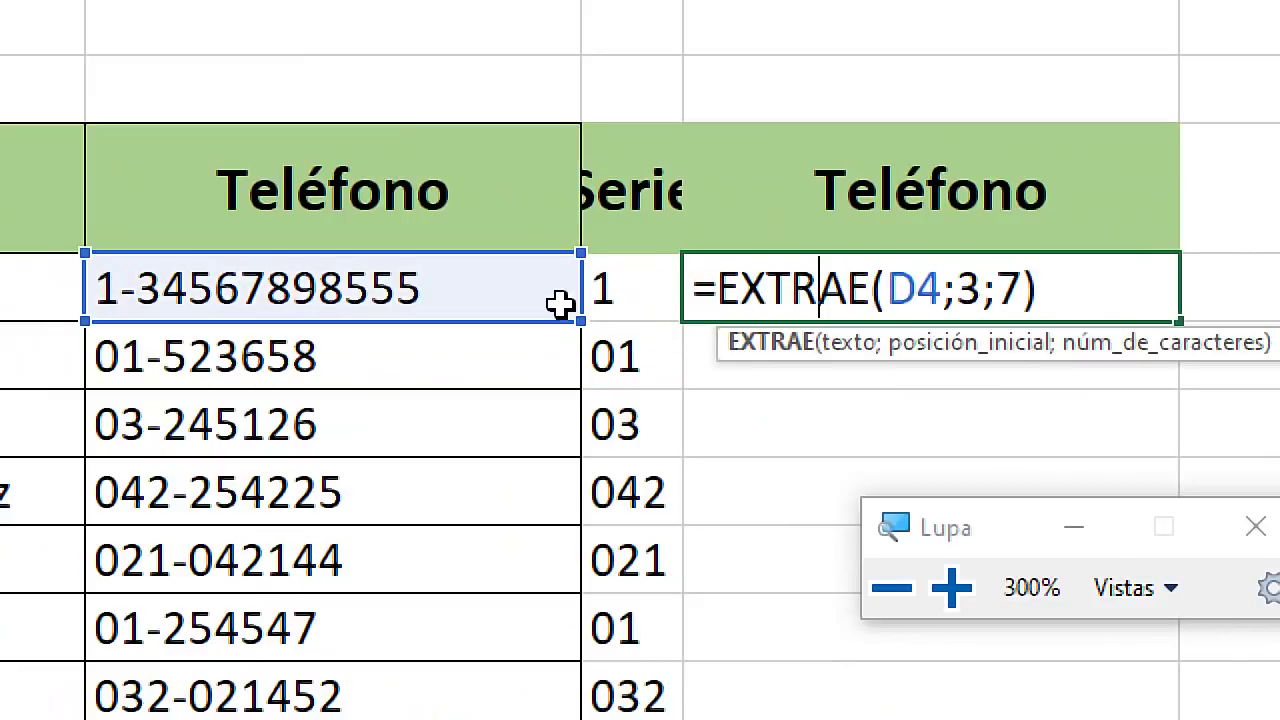
key("ctrl+Return")
double_click(400, 289)
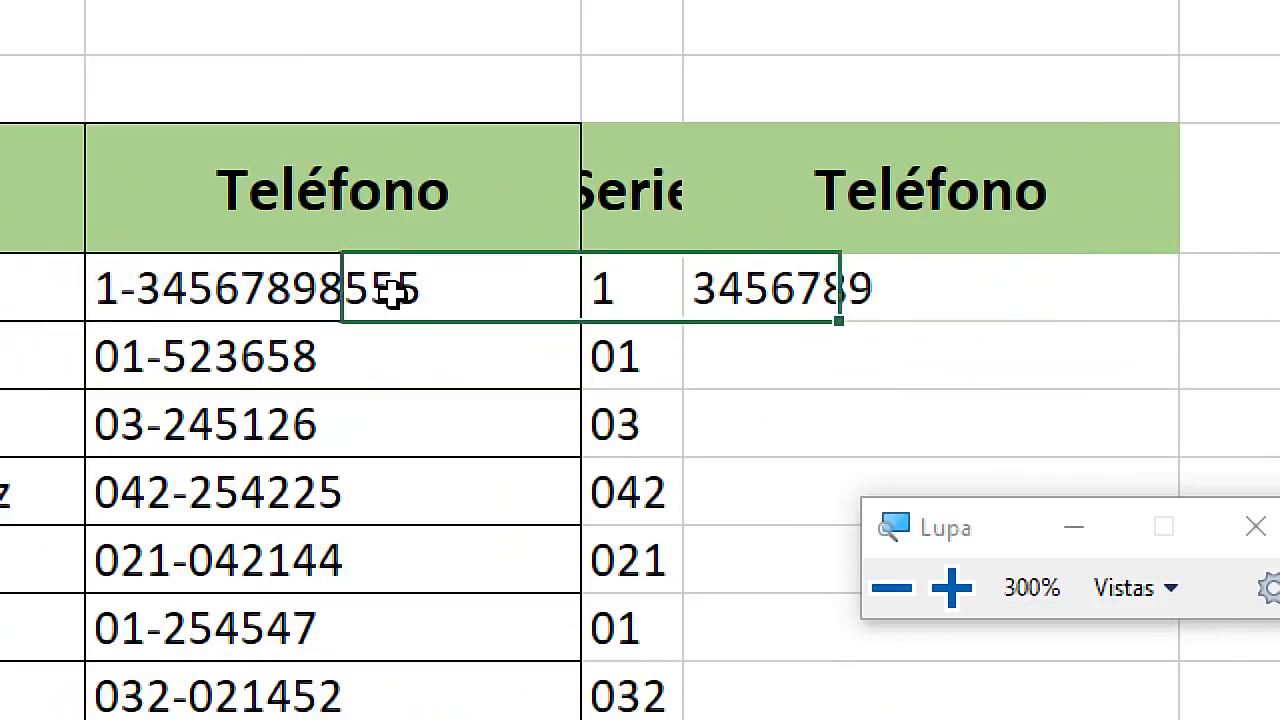
key("BackSpace")
key("BackSpace")
key("BackSpace")
key("Return")
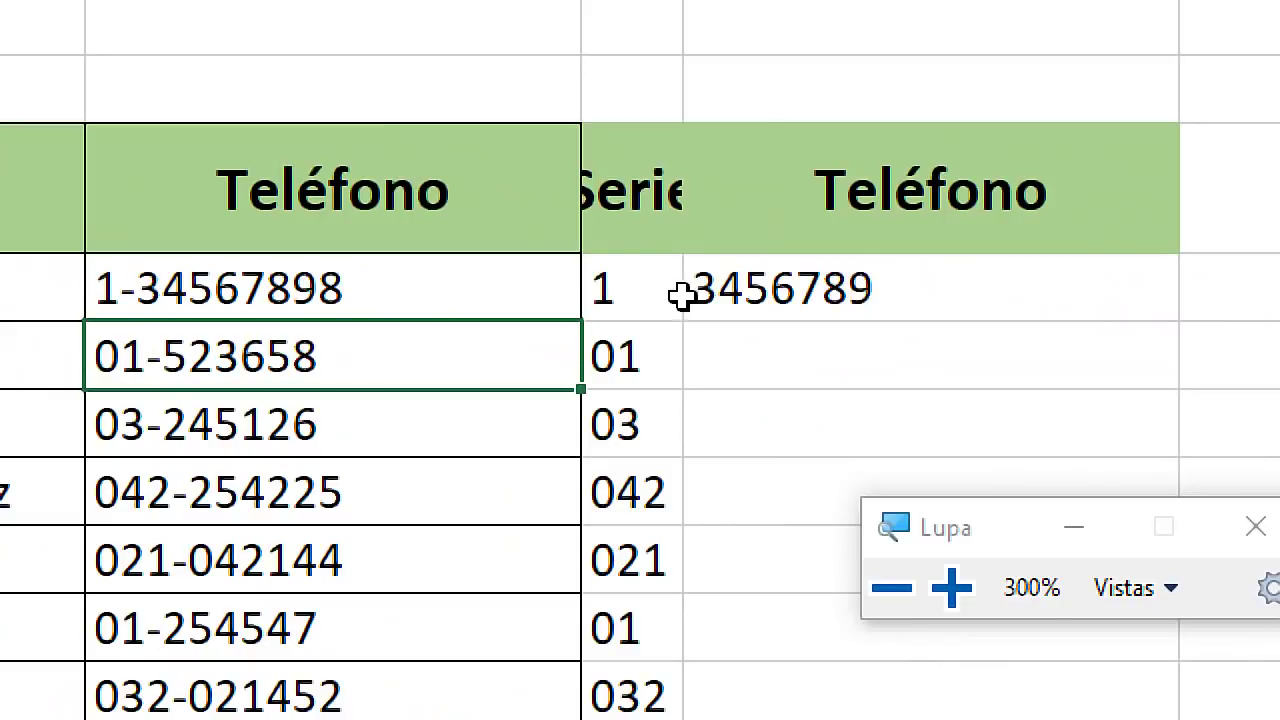
double_click(267, 289)
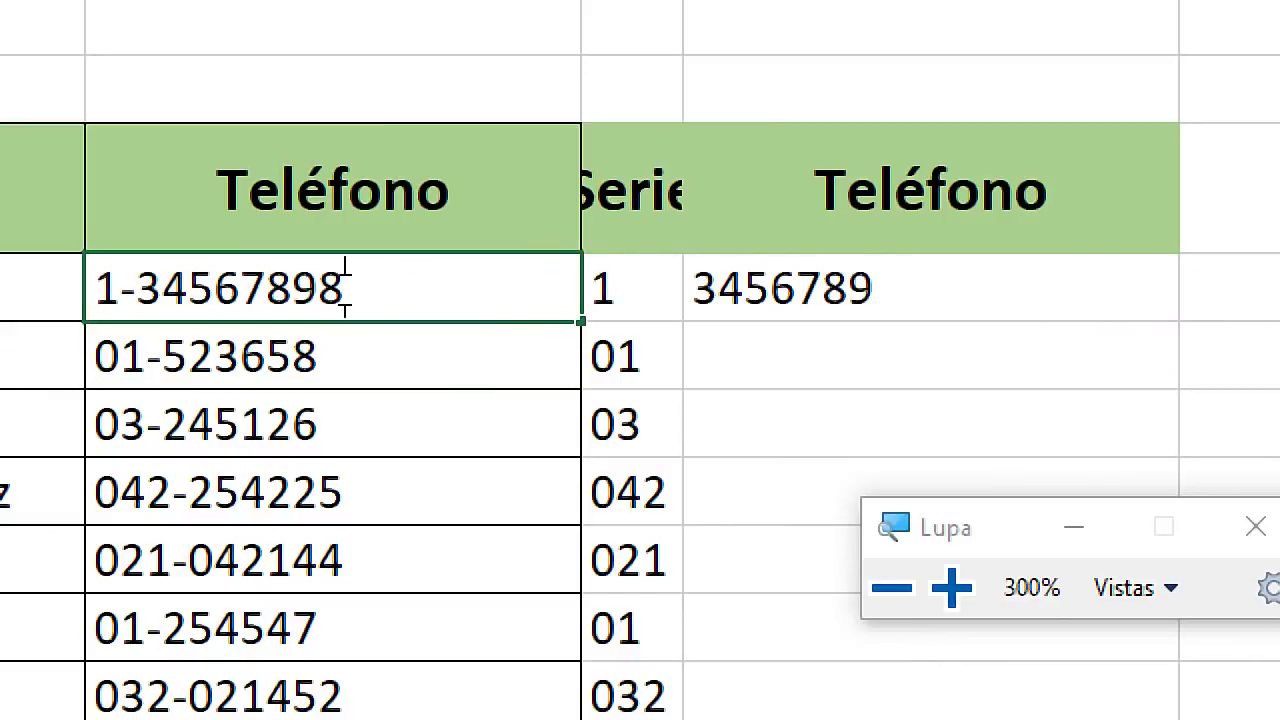
double_click(800, 290)
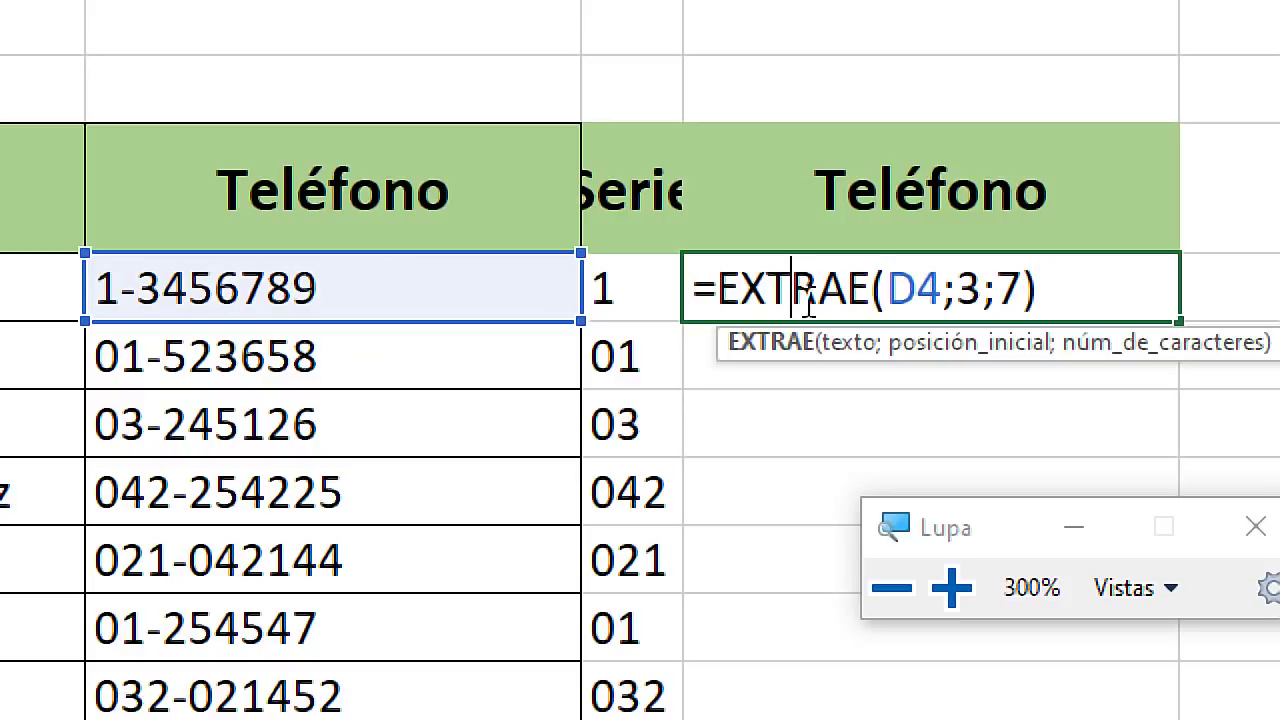
left_click(978, 292)
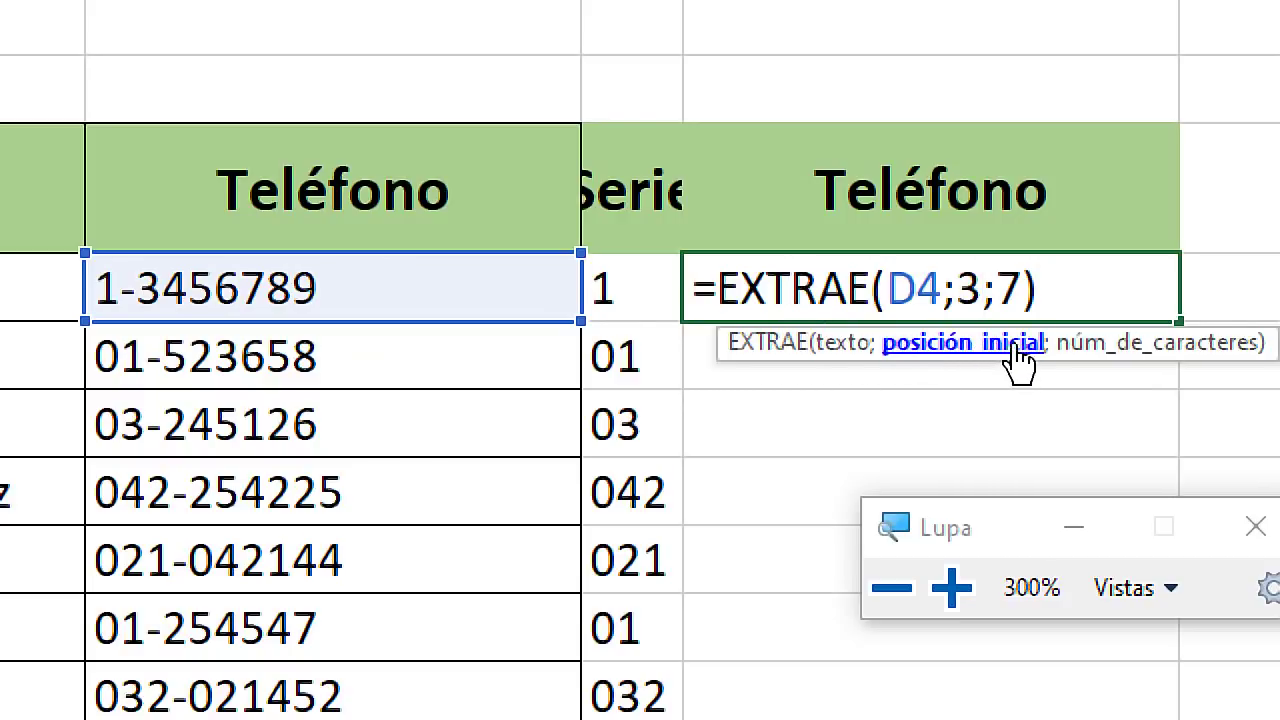
key("ctrl+Return")
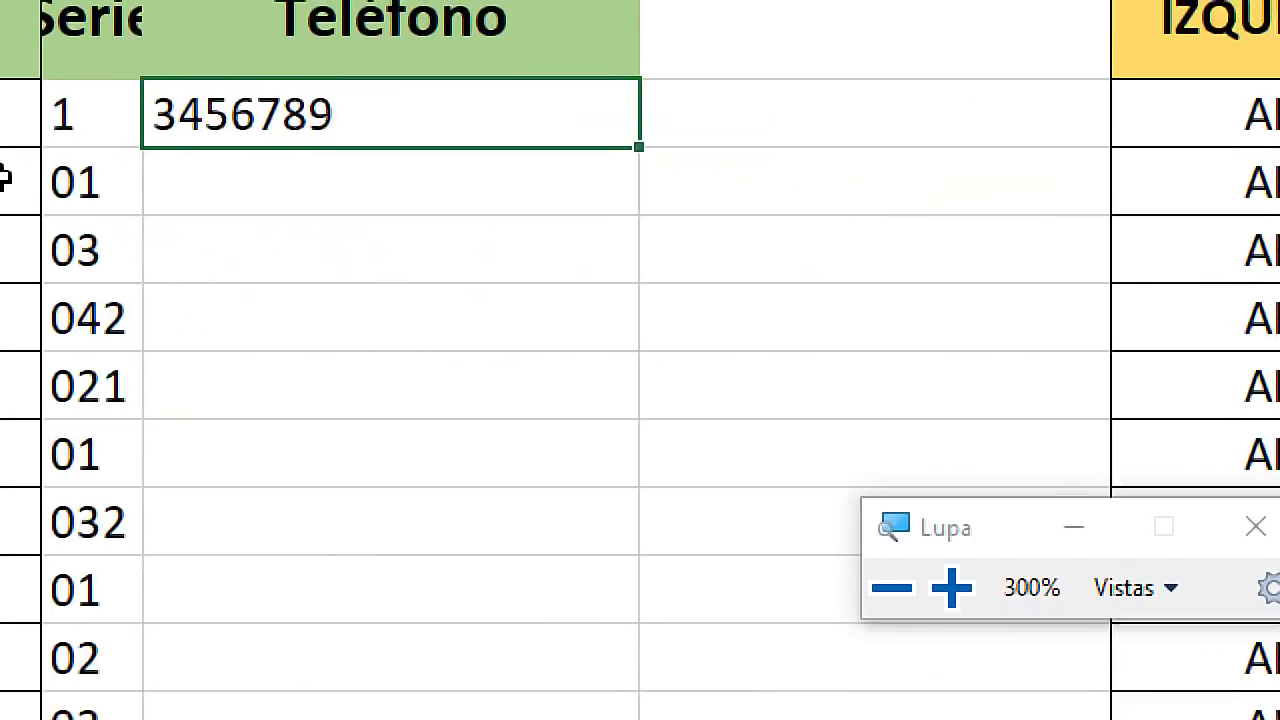
left_click(452, 343)
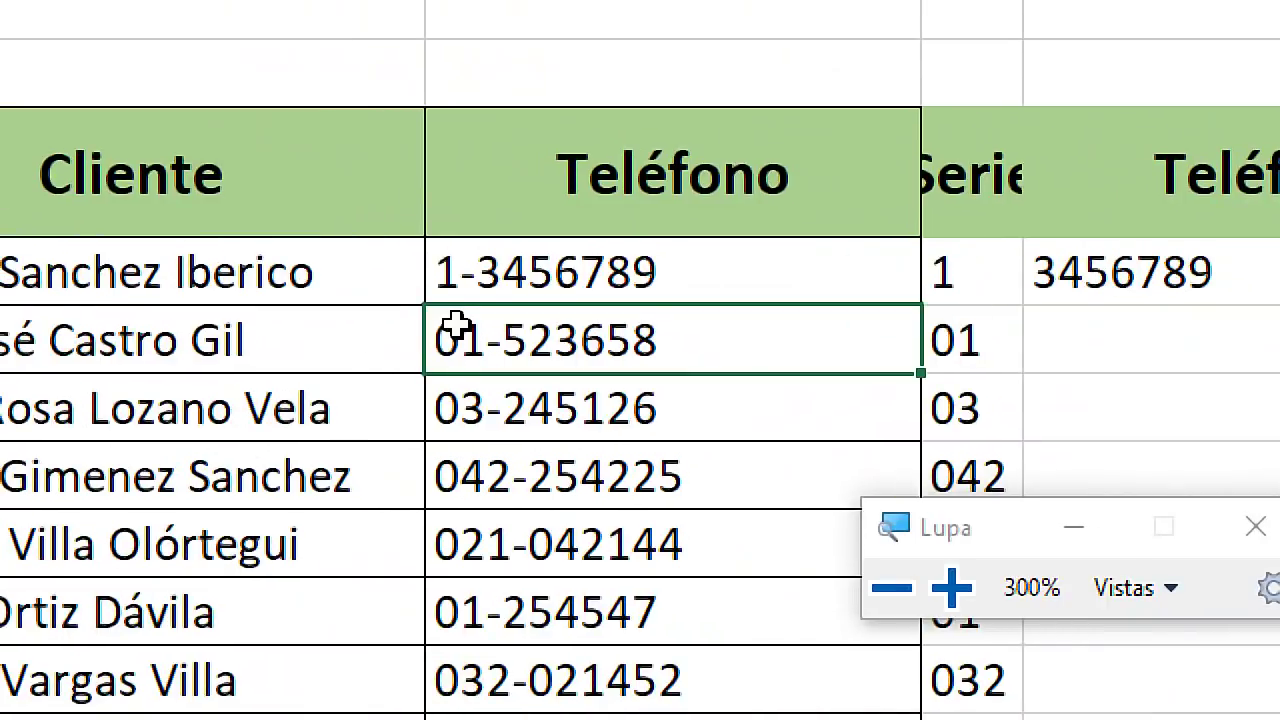
Examine the series part 01- of the second phone, leaving it unchanged
double_click(455, 330)
left_click_drag(436, 338, 527, 335)
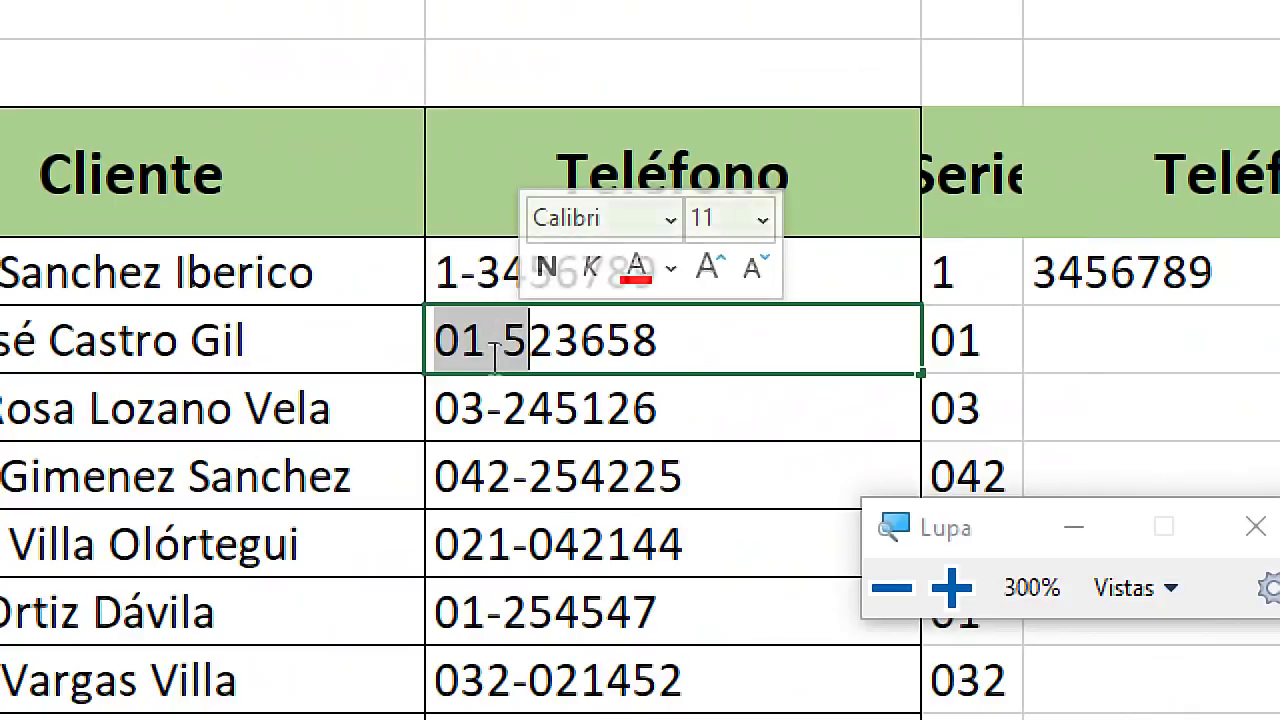
key("Escape")
Replace the start position 3 with HALLAR("-";D4;1), making =EXTRAE(D4;HALLAR("-";D4;1);7)
double_click(1043, 267)
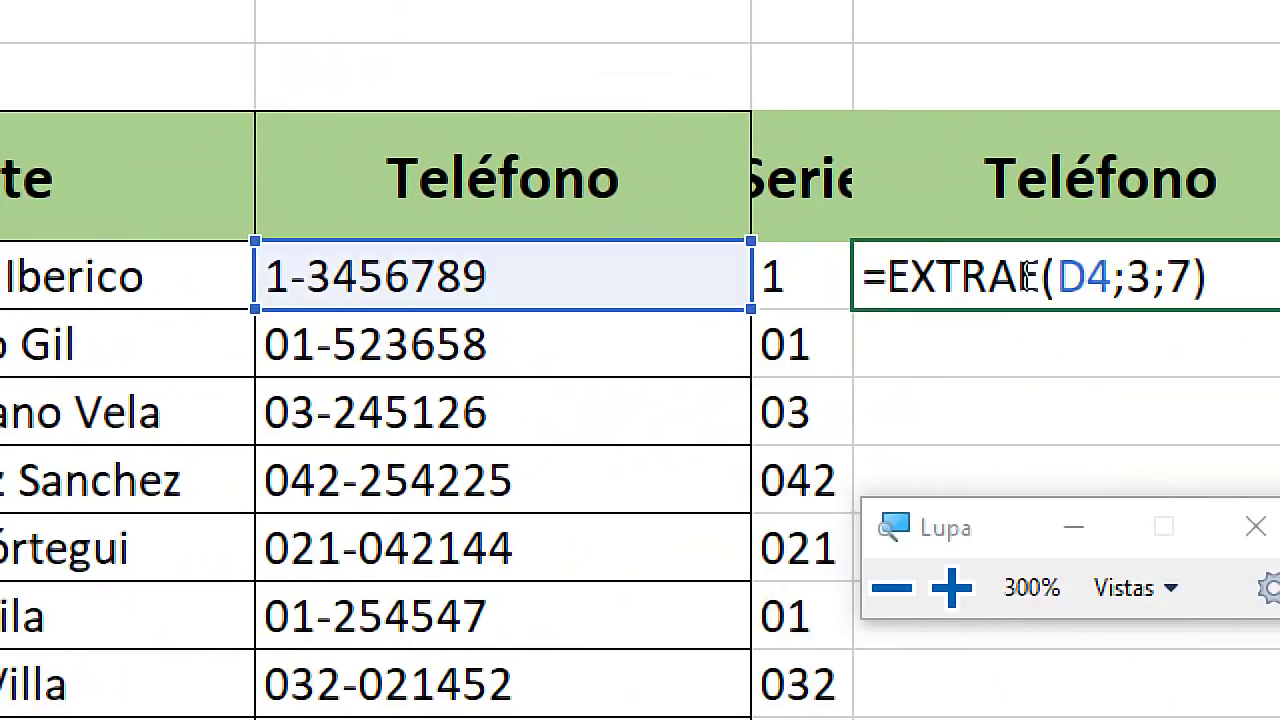
double_click(990, 276)
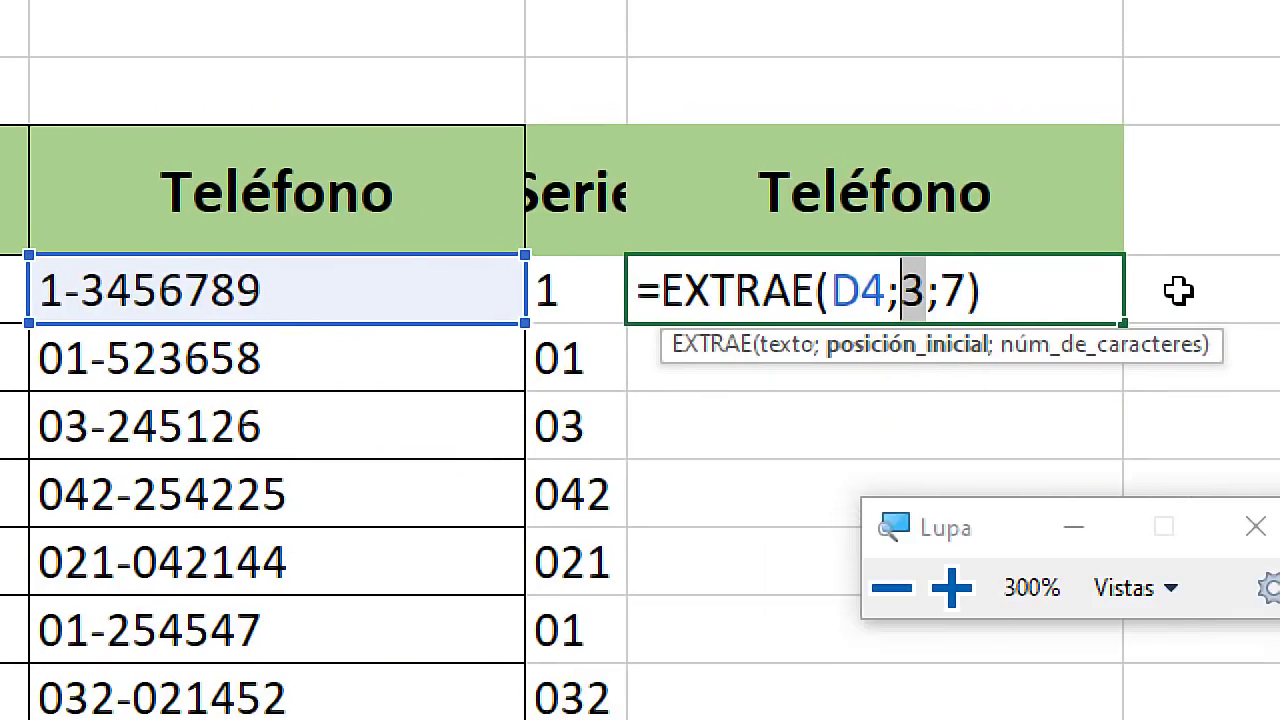
type("hallar")
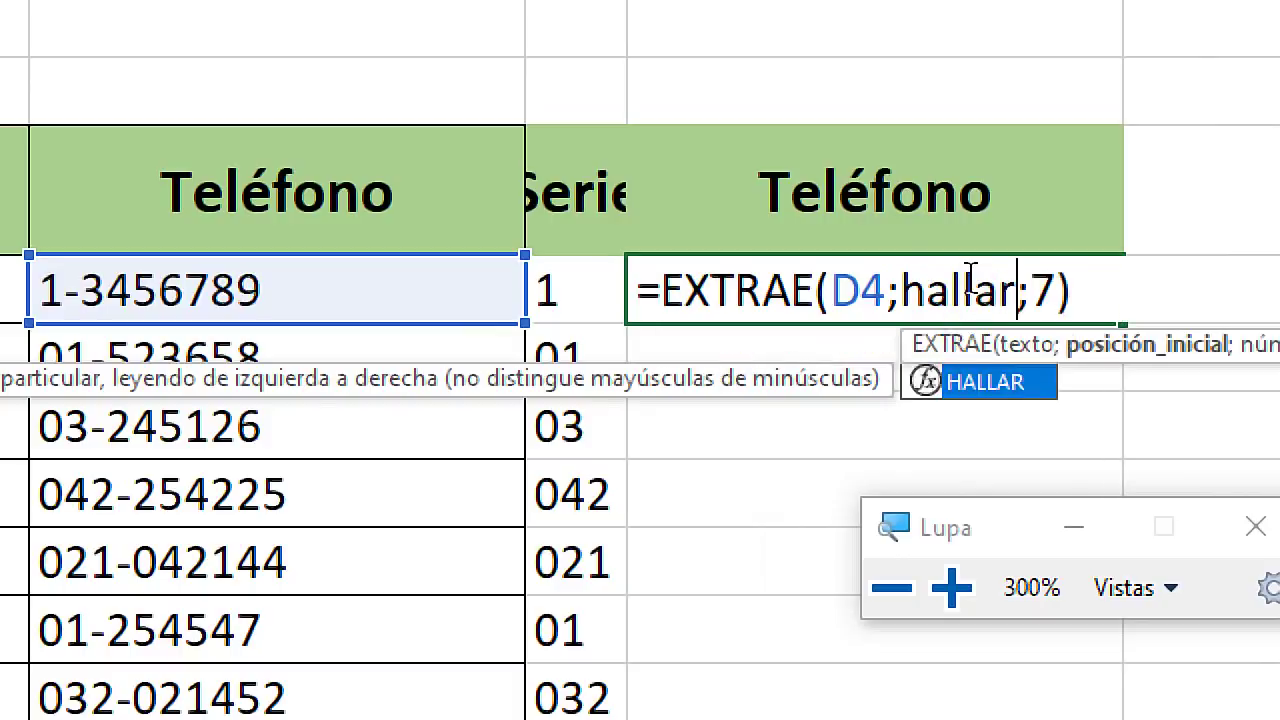
key("Tab")
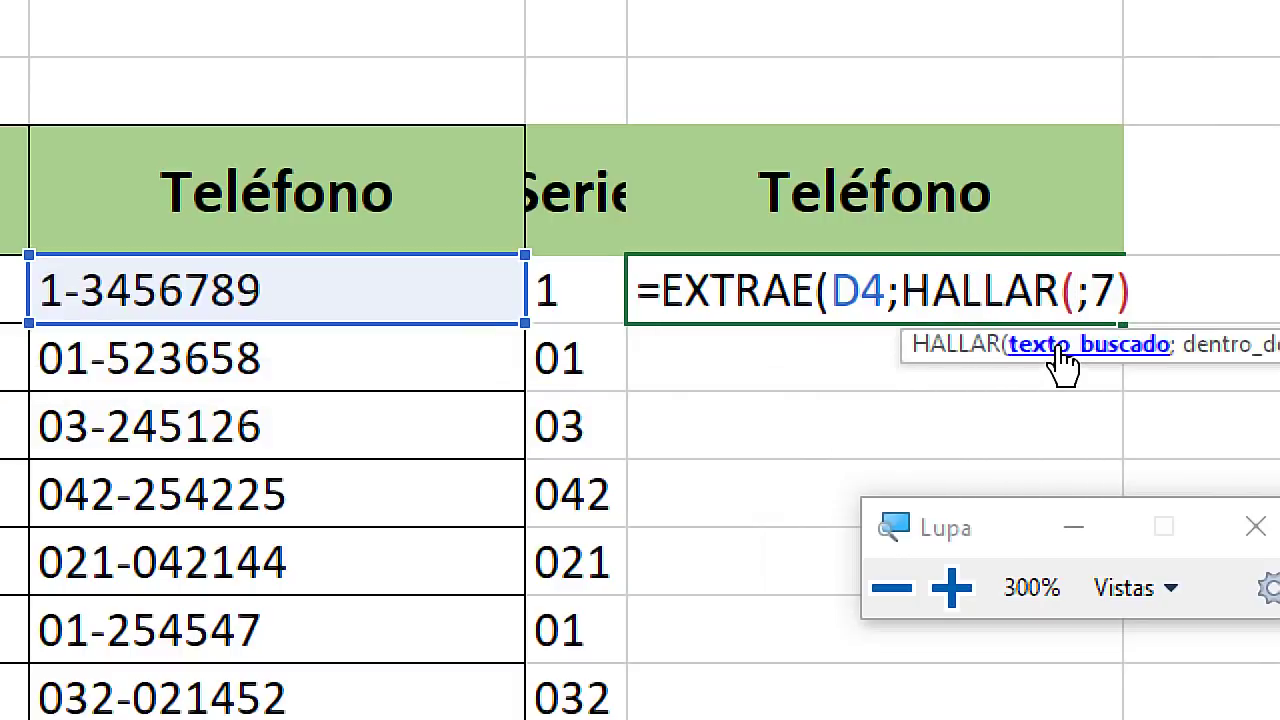
type("\"-\"")
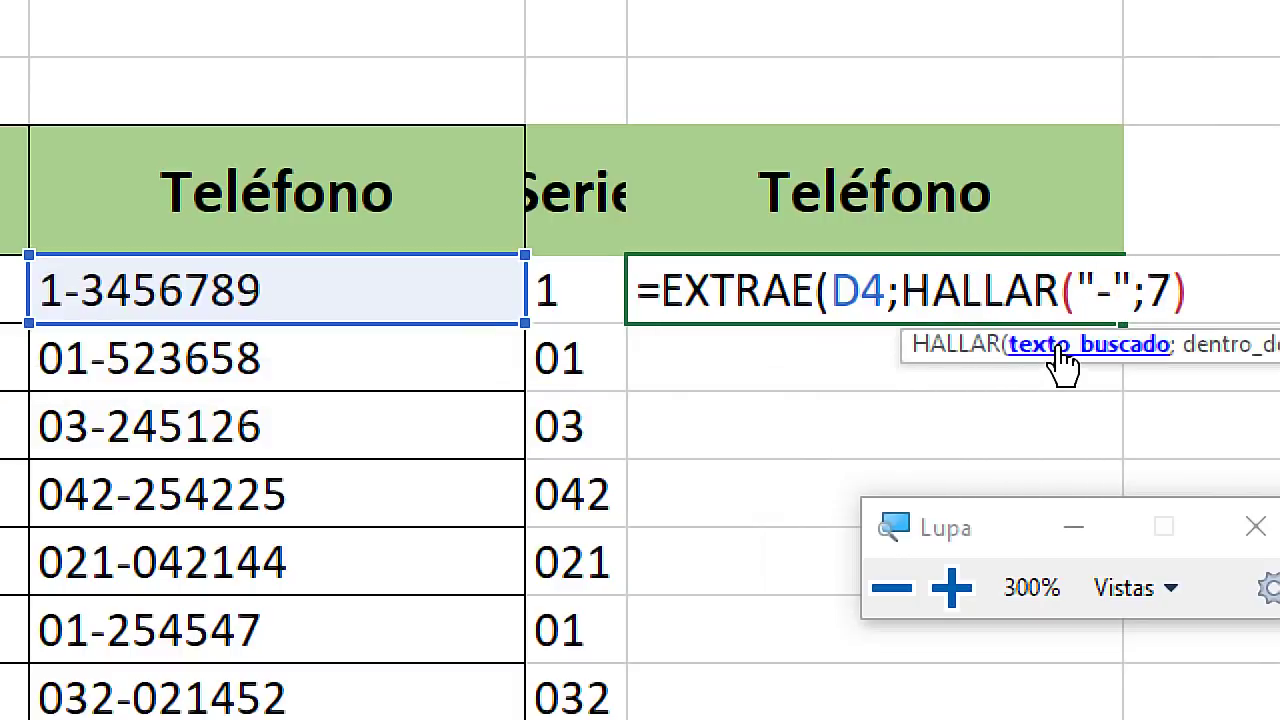
type(";")
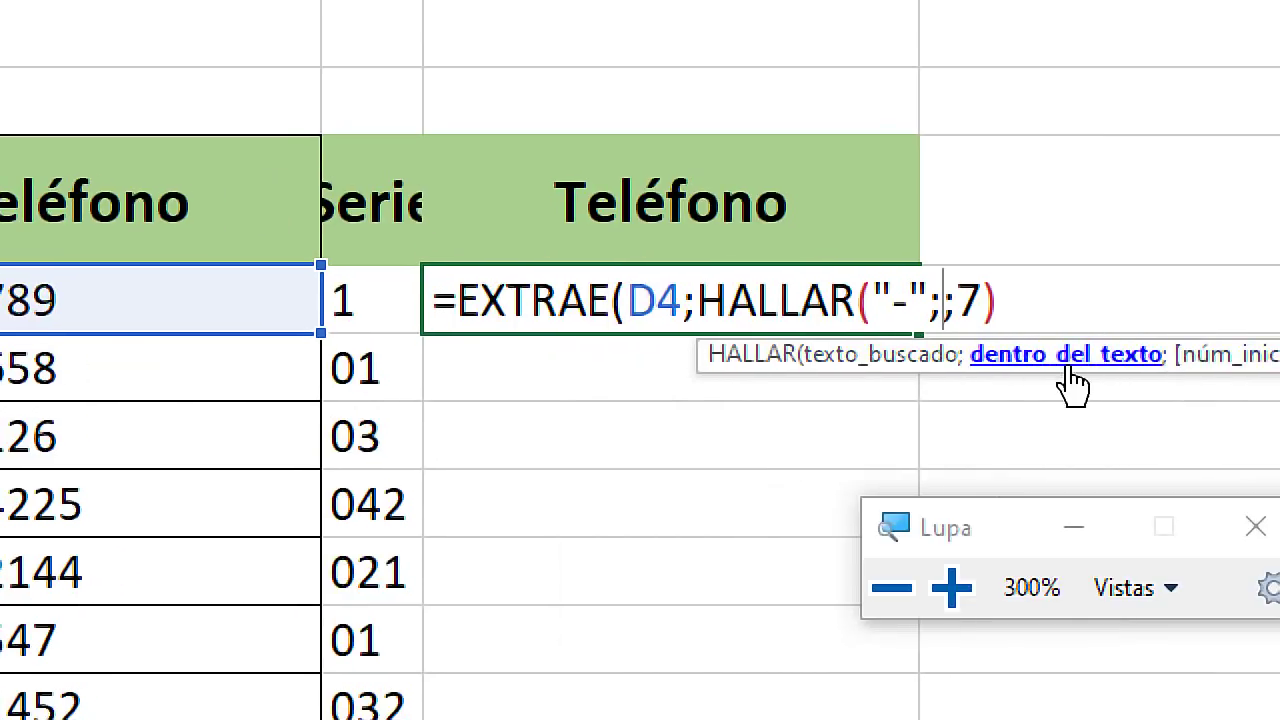
left_click(560, 318)
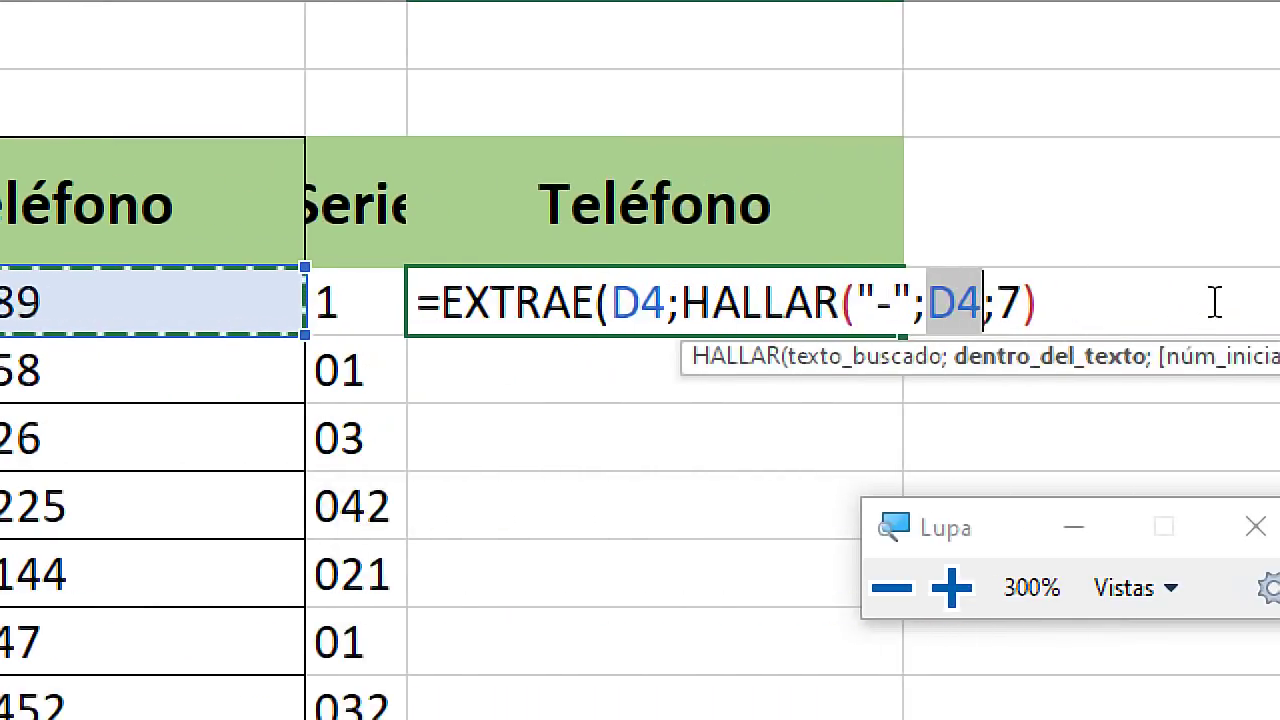
left_click(899, 305)
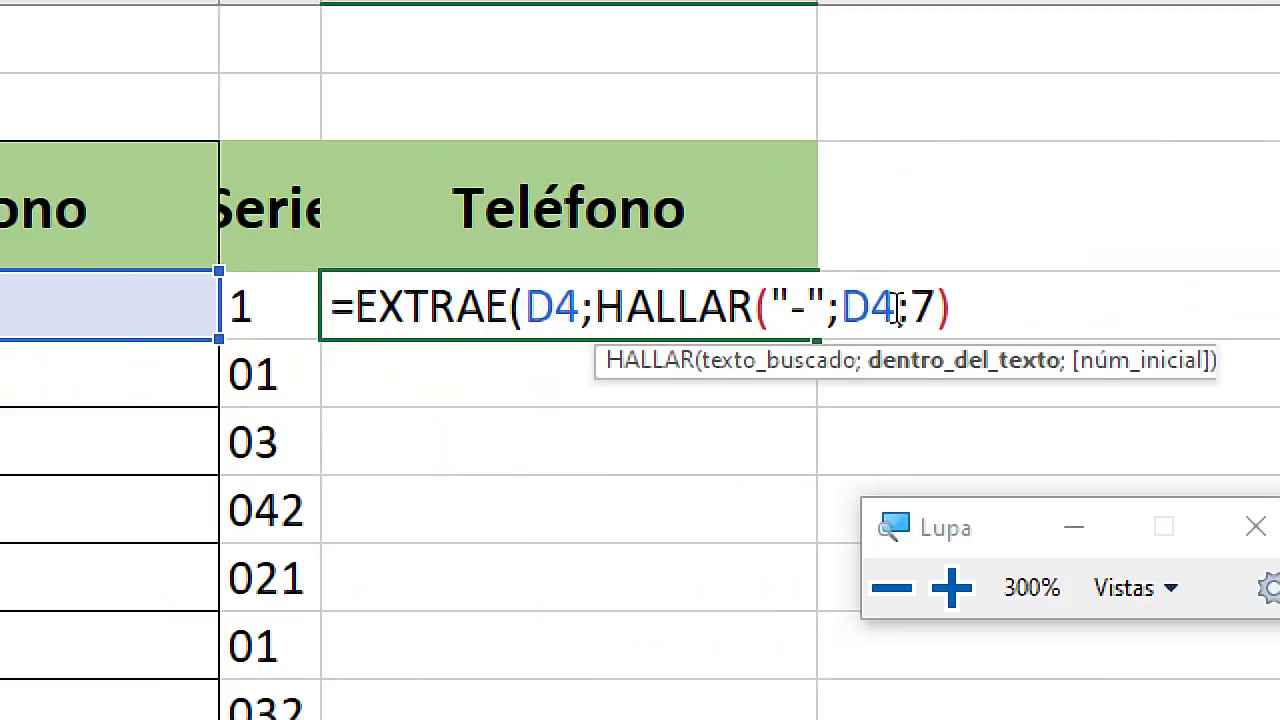
type(";")
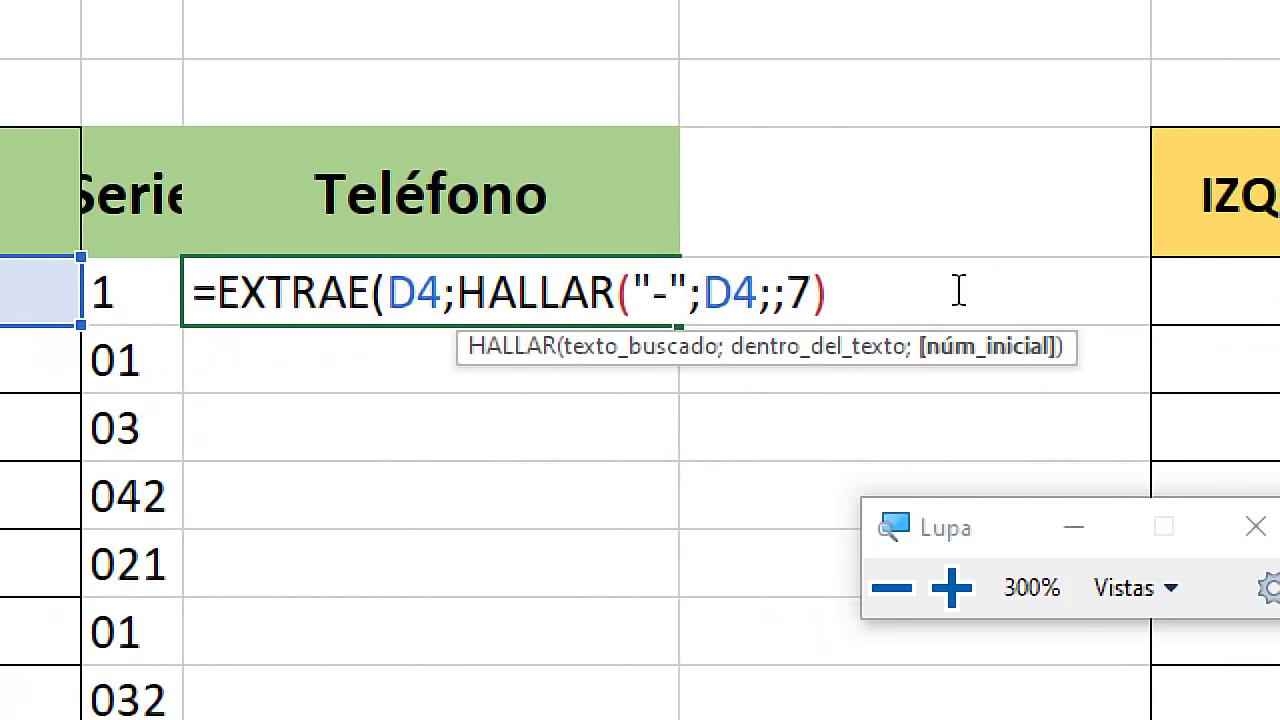
type("1)")
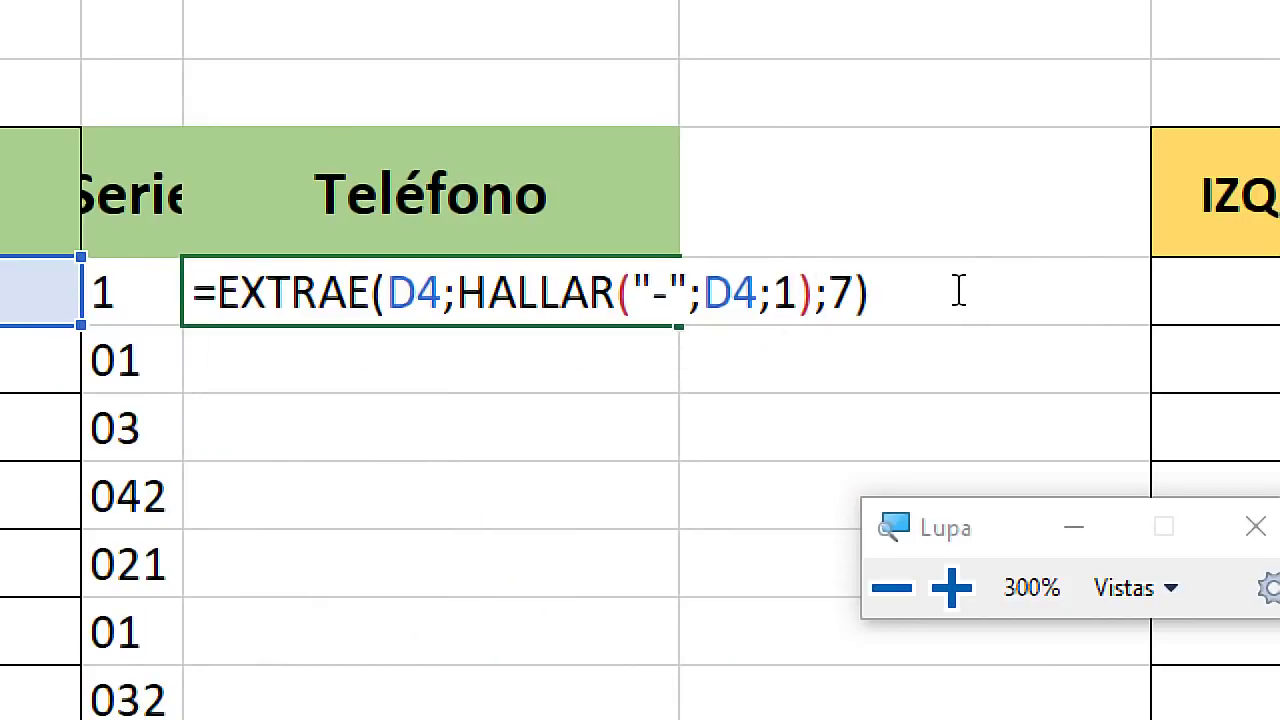
key("Return")
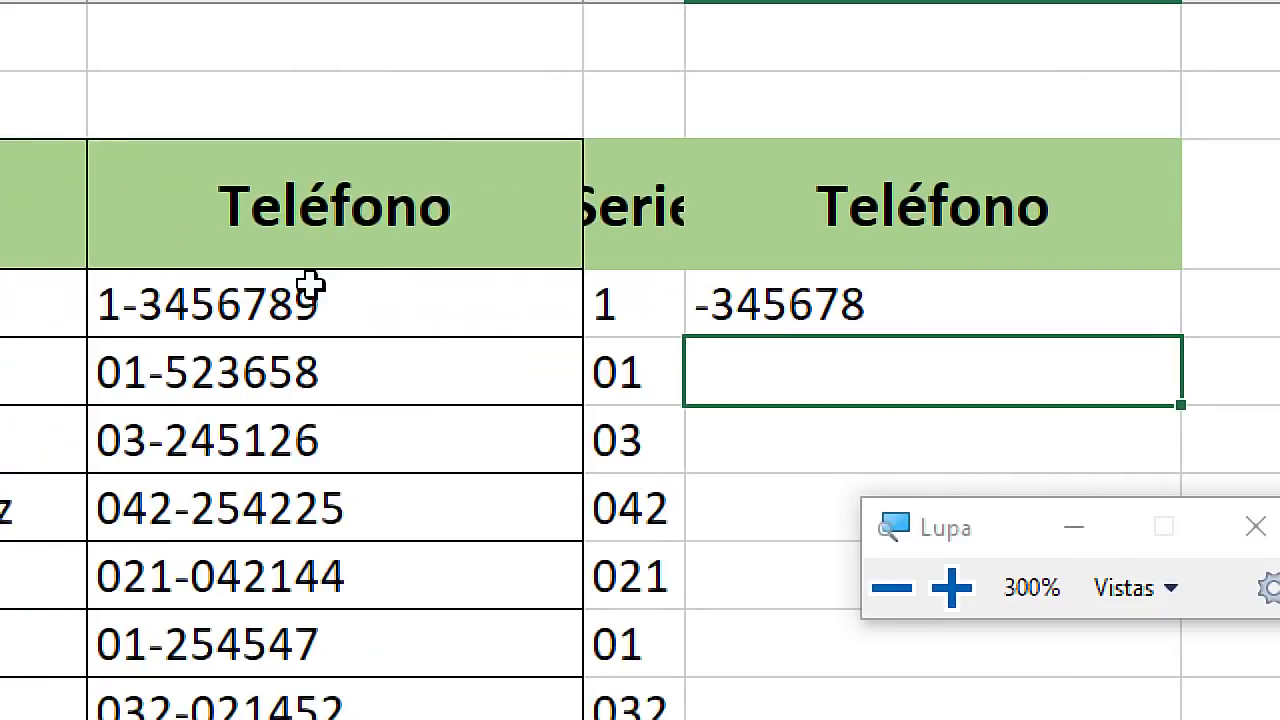
left_click(749, 309)
Fill the HALLAR-based extraction formula down through F13
left_click_drag(744, 270, 744, 470)
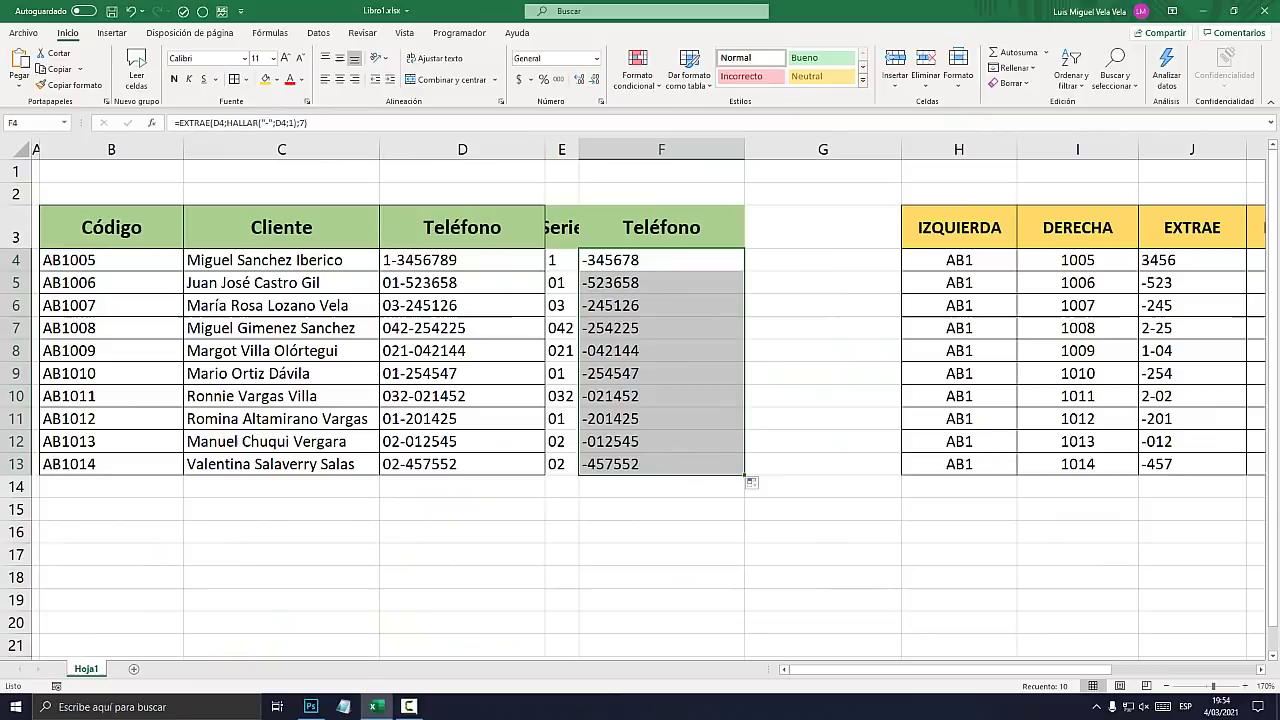
key("super+plus")
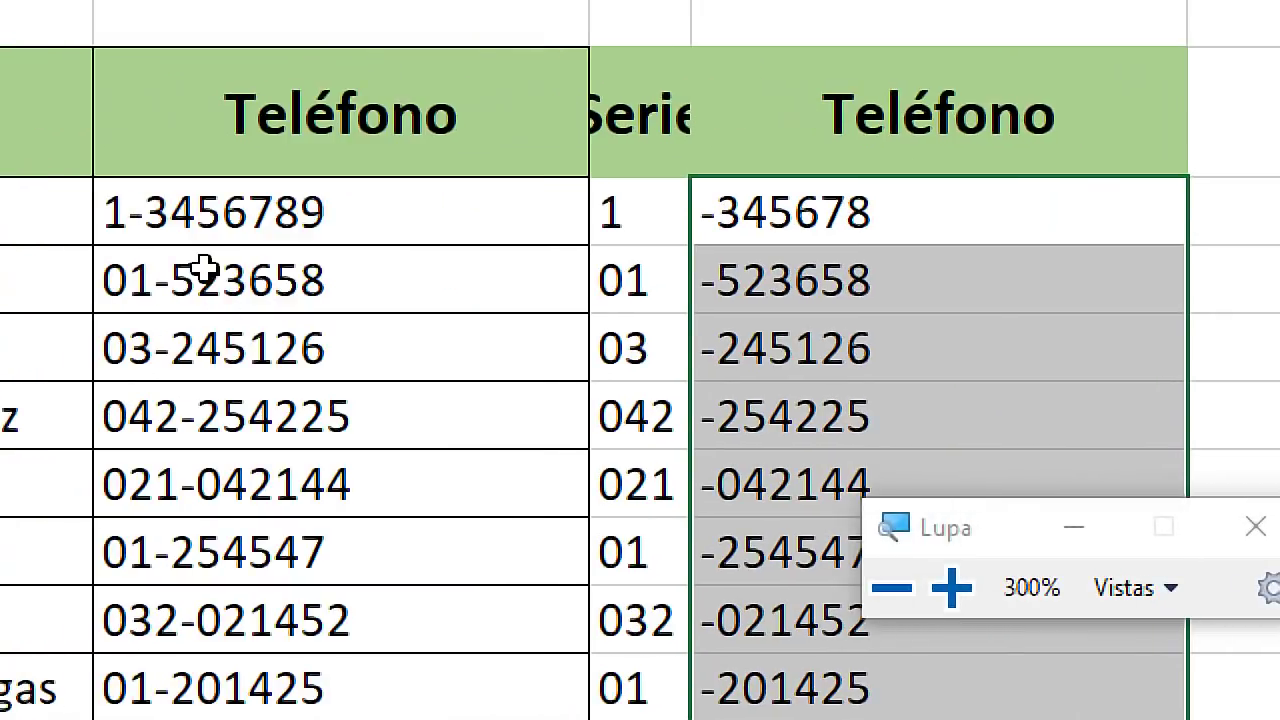
left_click(737, 214)
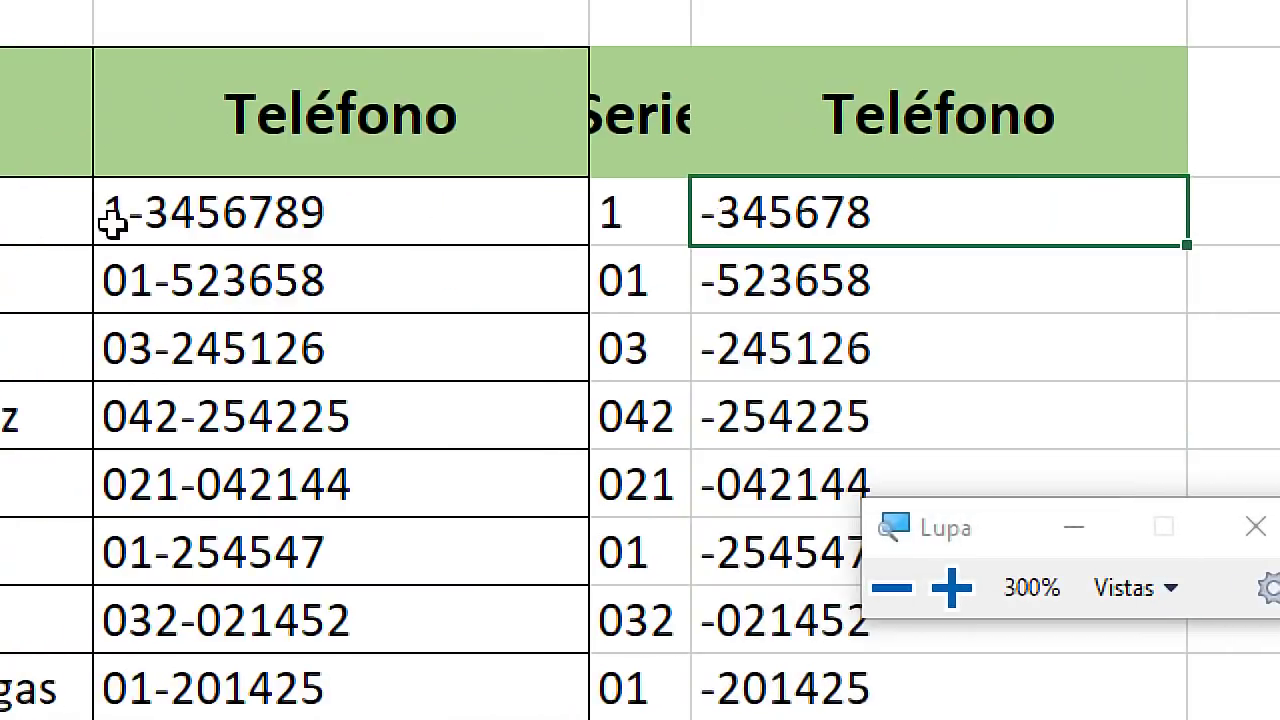
left_click(155, 285)
key("F2")
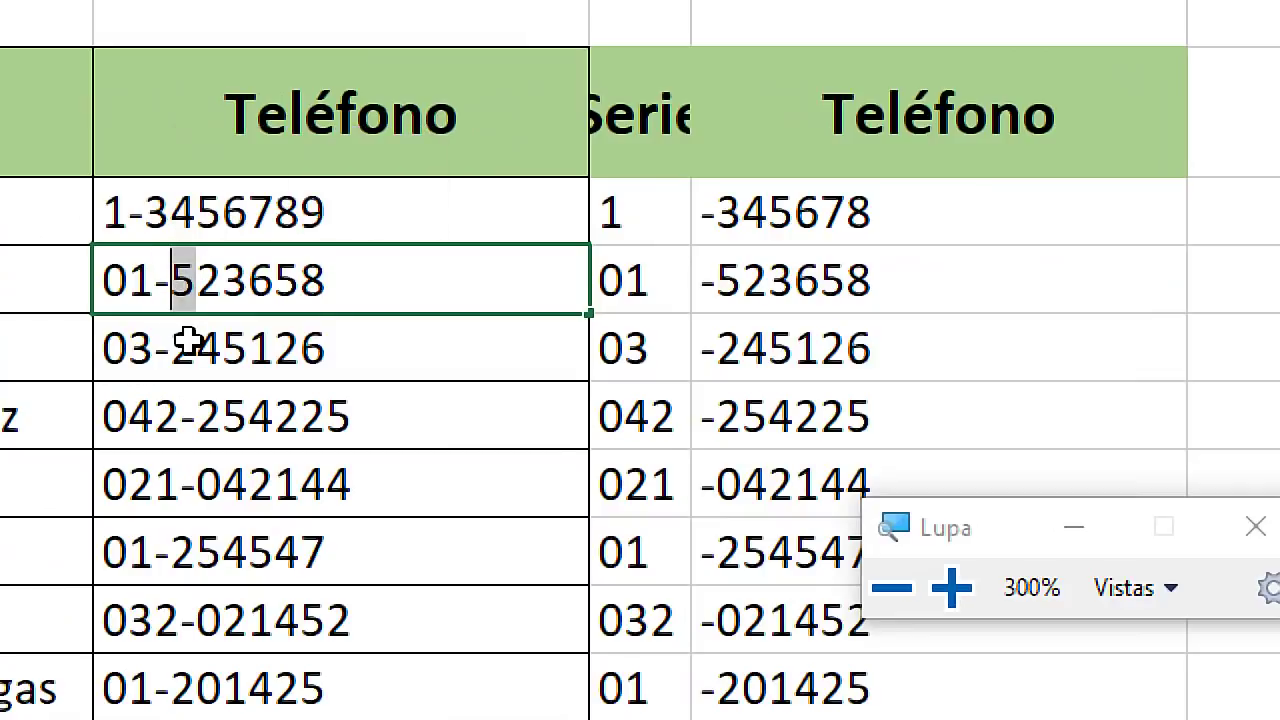
double_click(172, 346)
left_click_drag(172, 346, 196, 346)
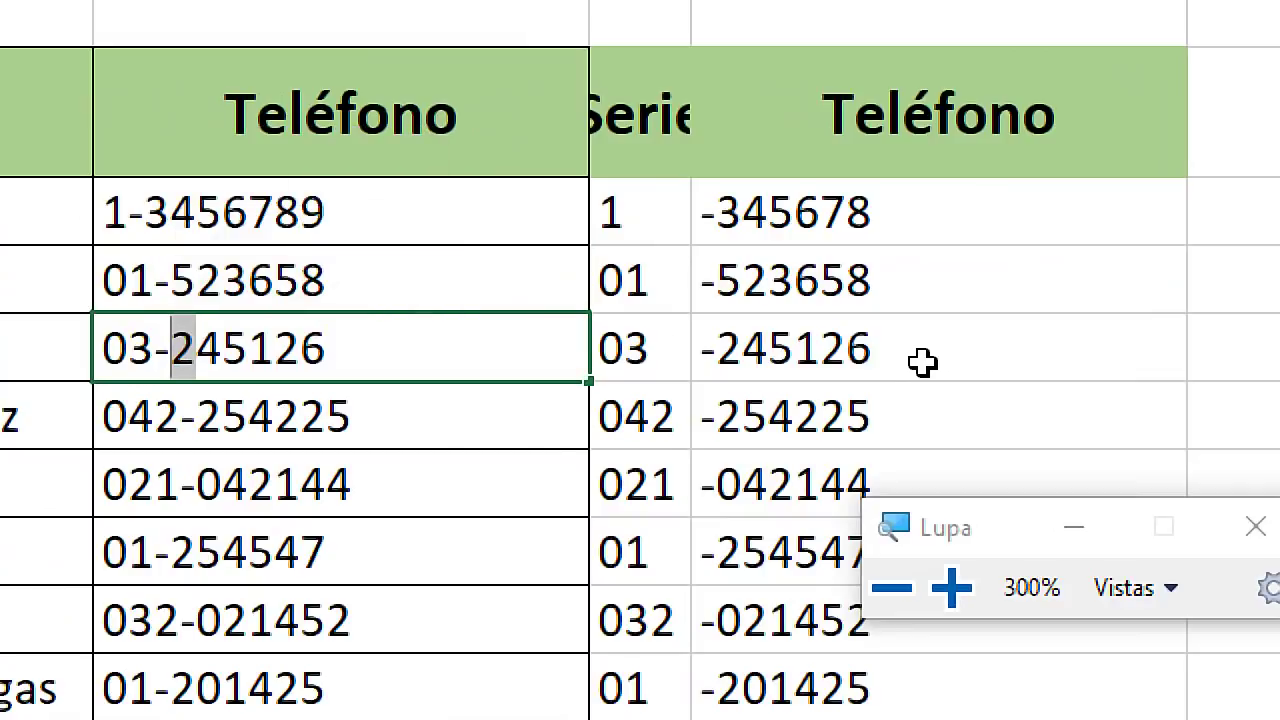
key("Left")
double_click(397, 195)
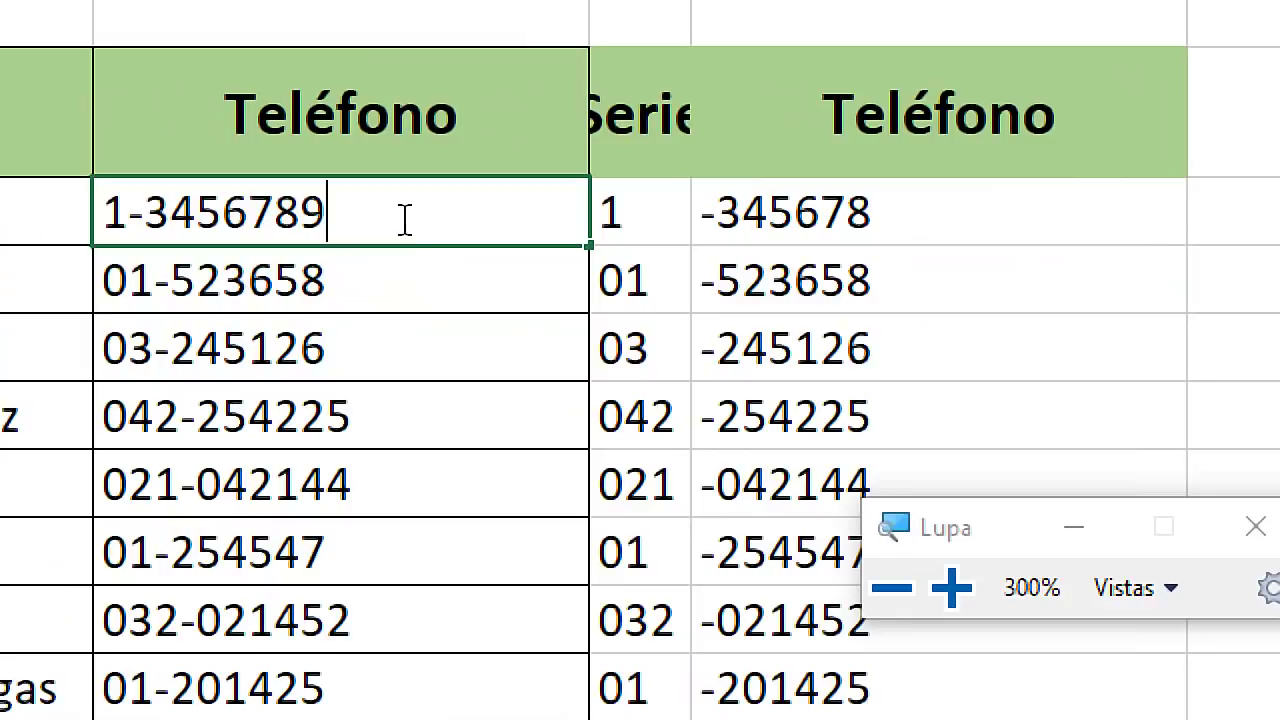
type("sdfsdf")
key("Return")
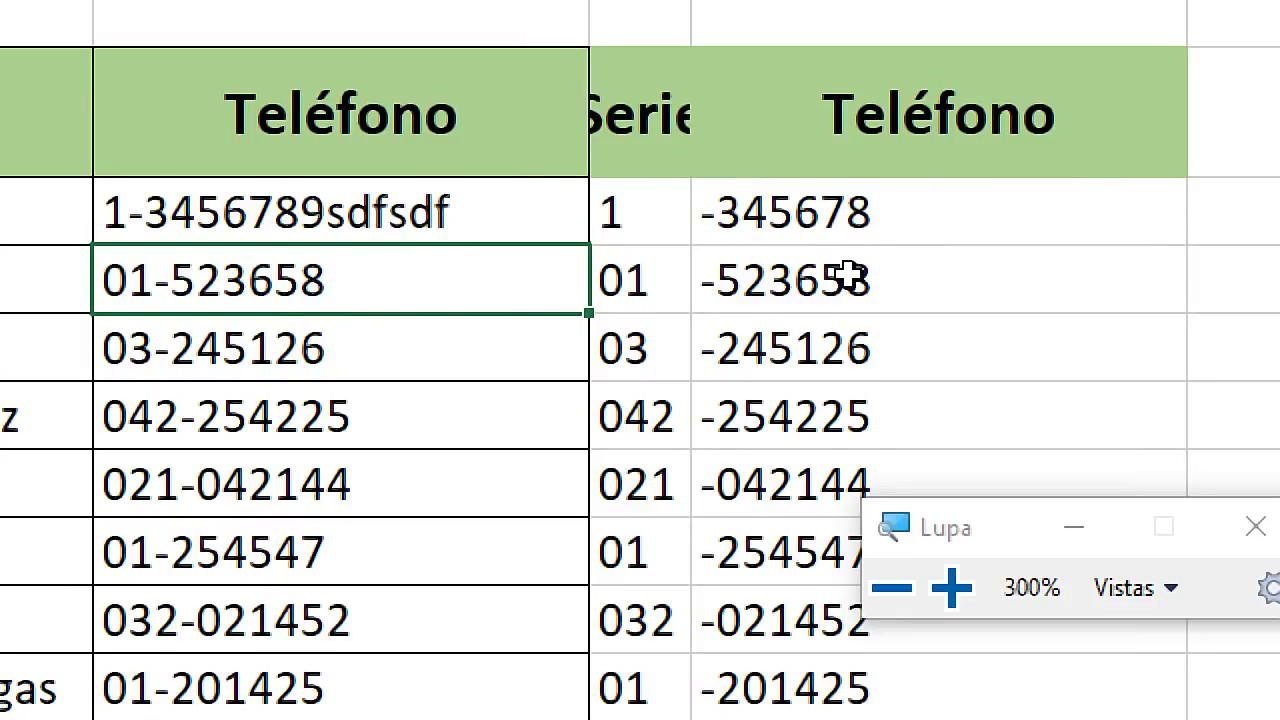
key("ctrl+z")
Open F4's formula and select the HALLAR("-";D4;1) start expression
left_click(617, 215)
double_click(777, 208)
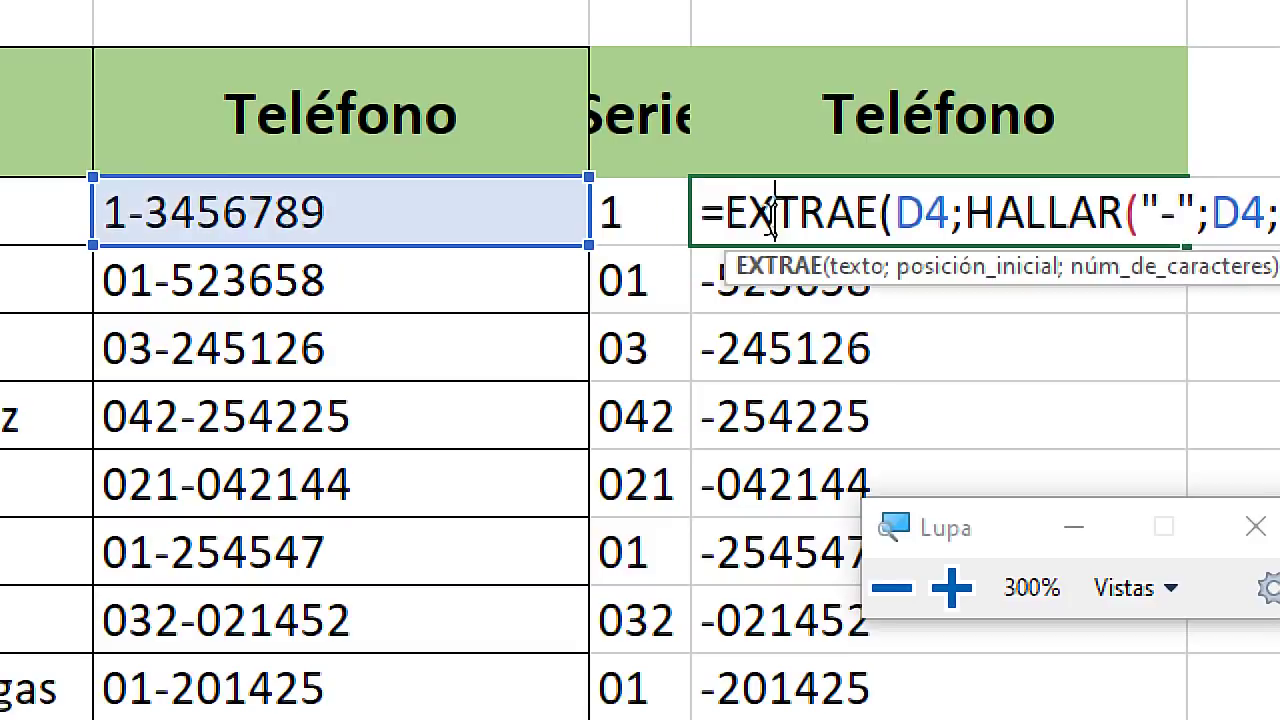
key("Escape")
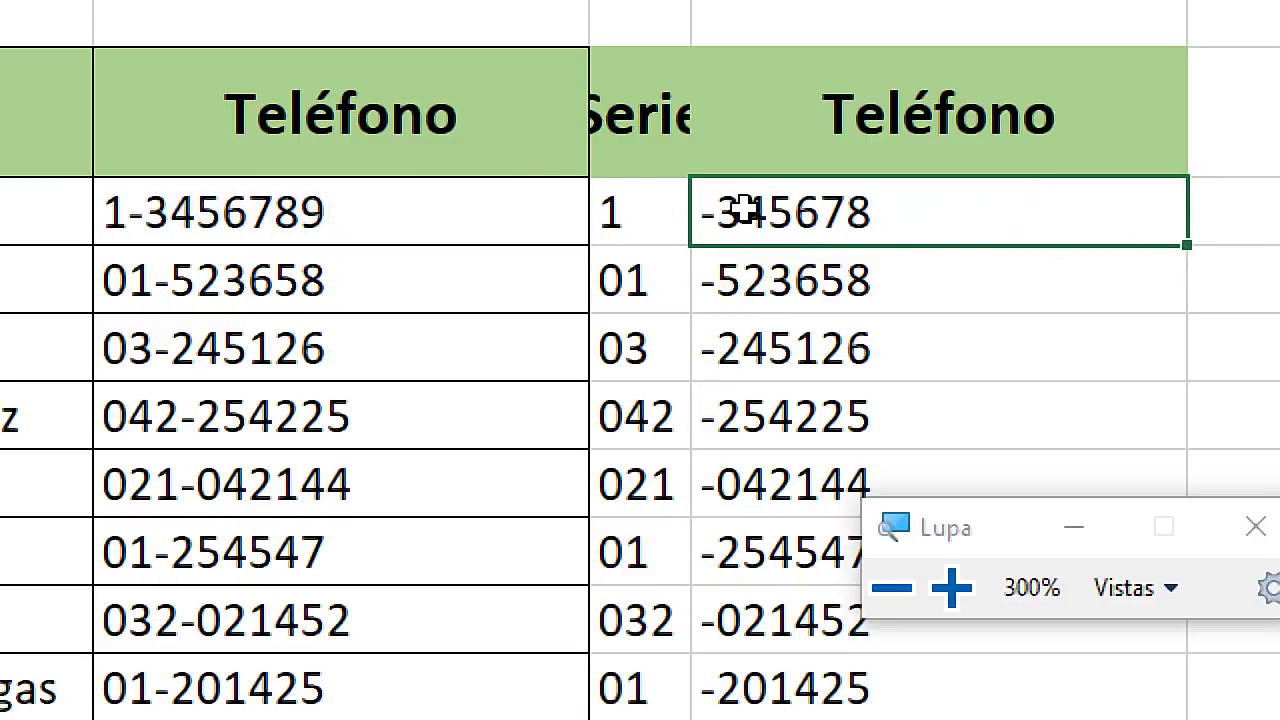
double_click(745, 211)
left_click(720, 218)
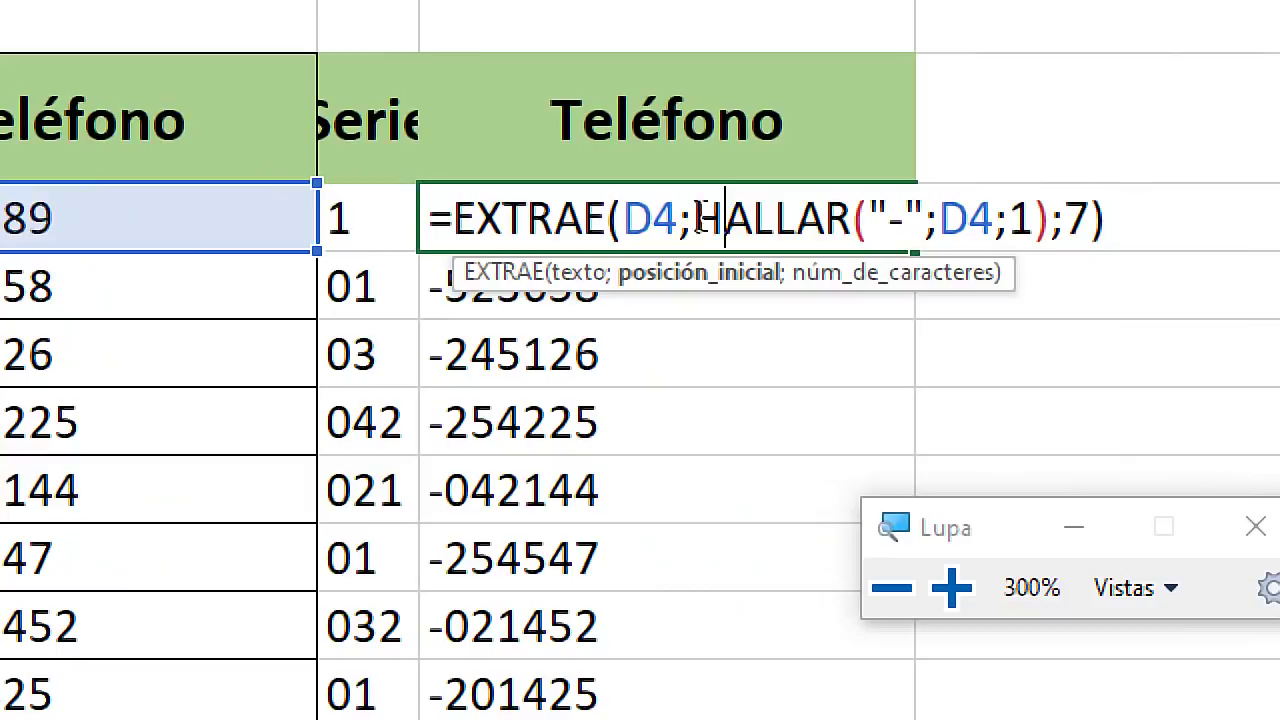
left_click_drag(693, 218, 1050, 210)
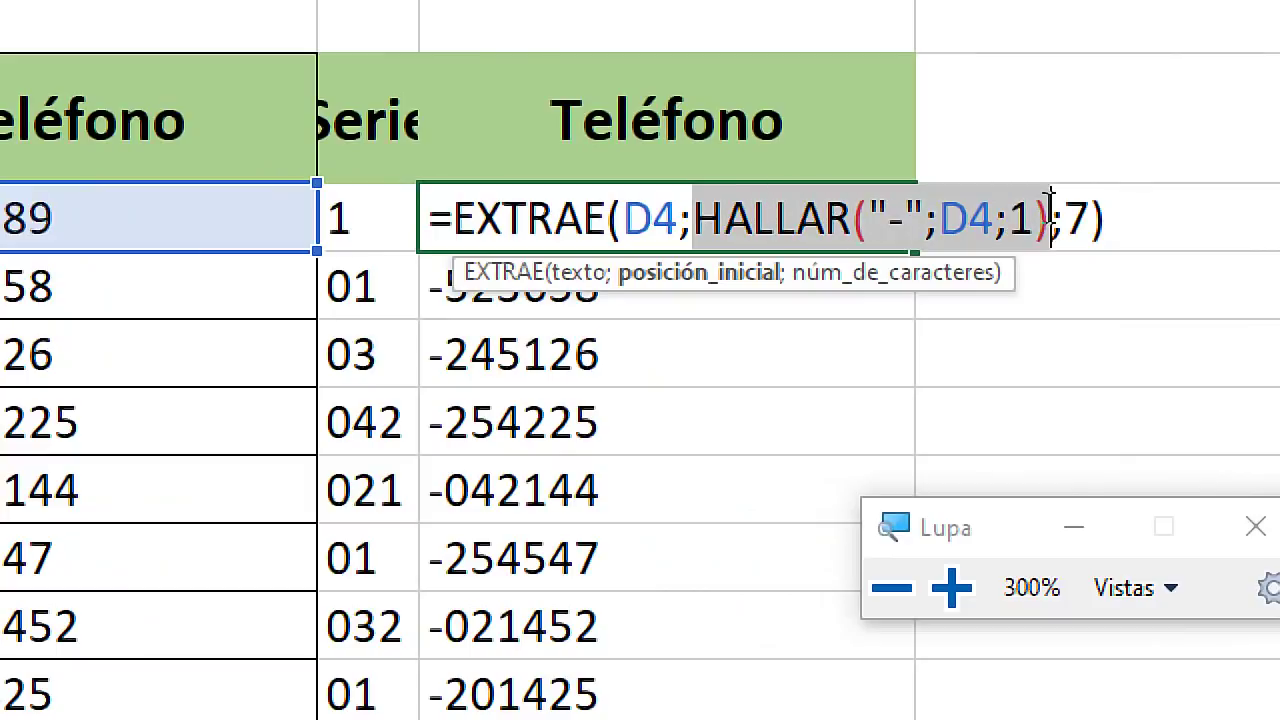
Add +1 after HALLAR in F4 and fill it to F13, giving 3456789, 523658 without hyphens
left_click(1050, 210)
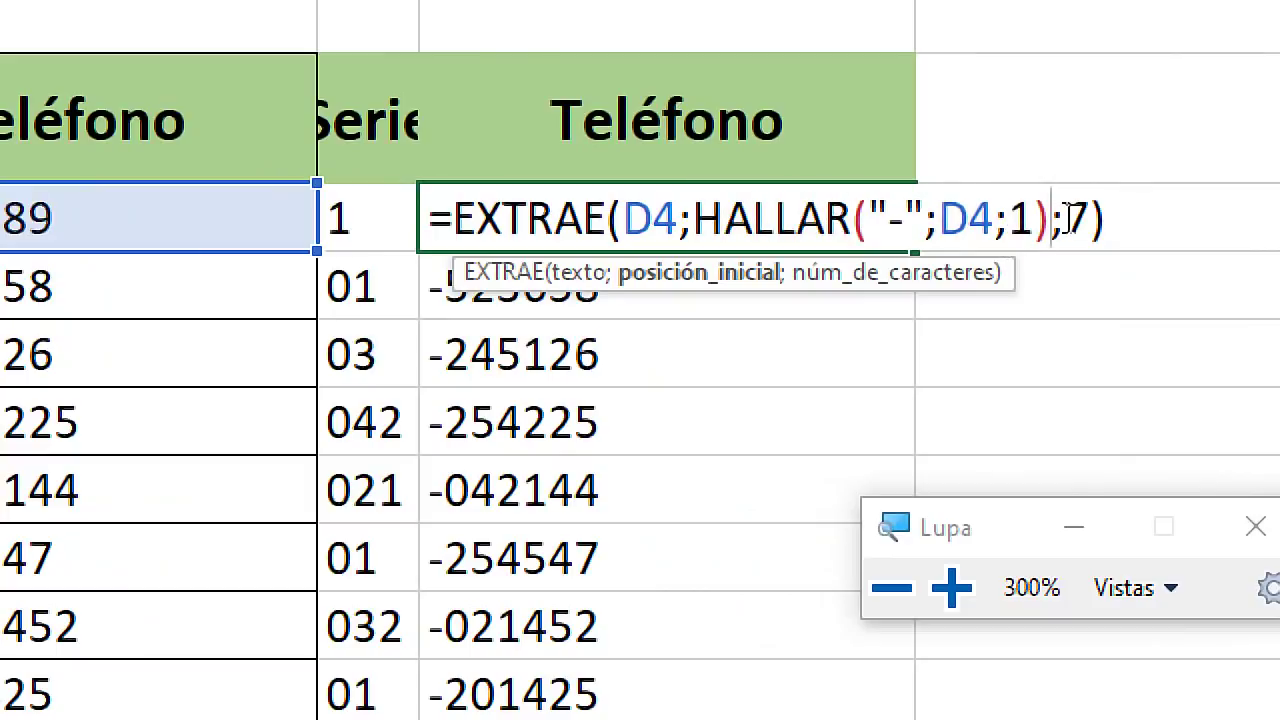
type("+1")
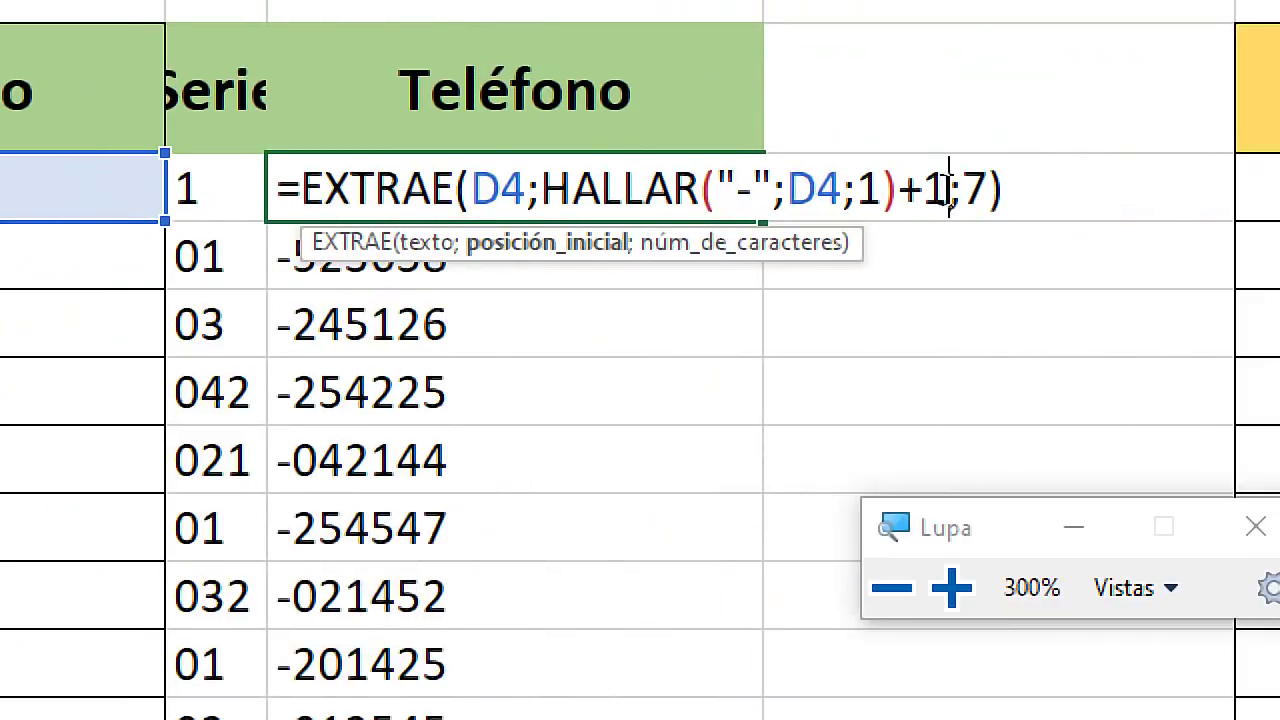
left_click_drag(948, 190, 903, 188)
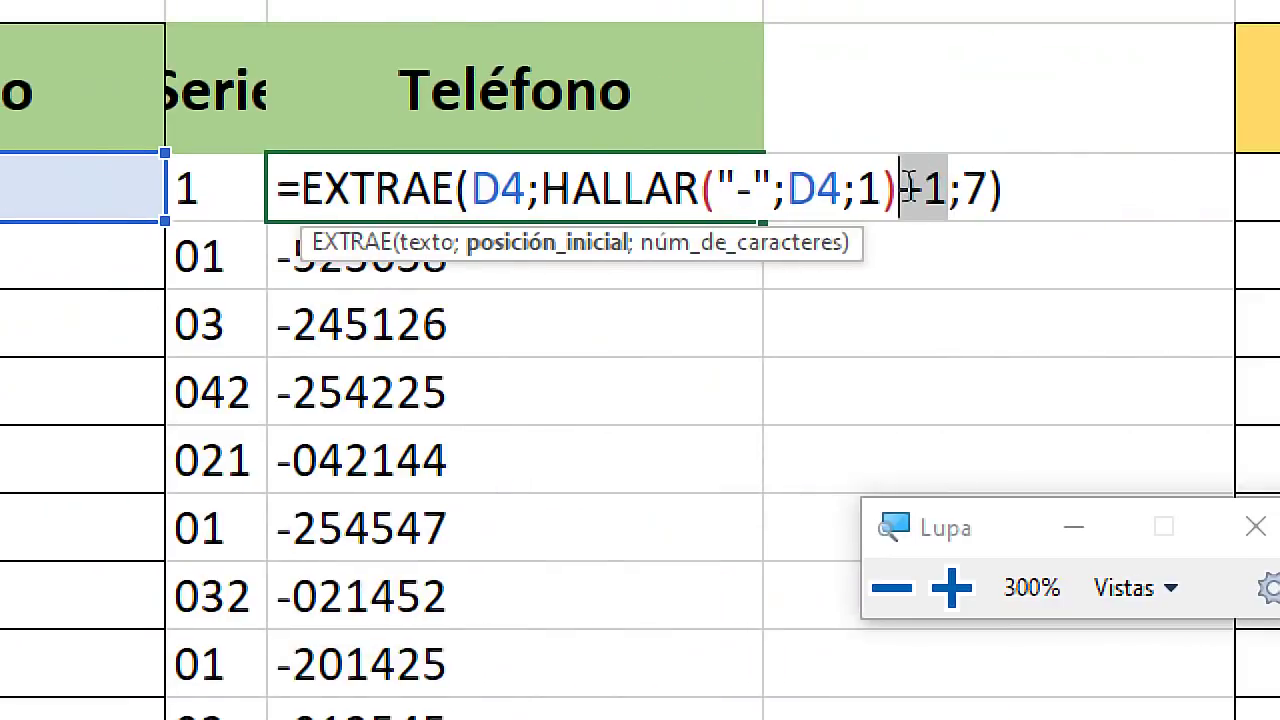
left_click(1008, 193)
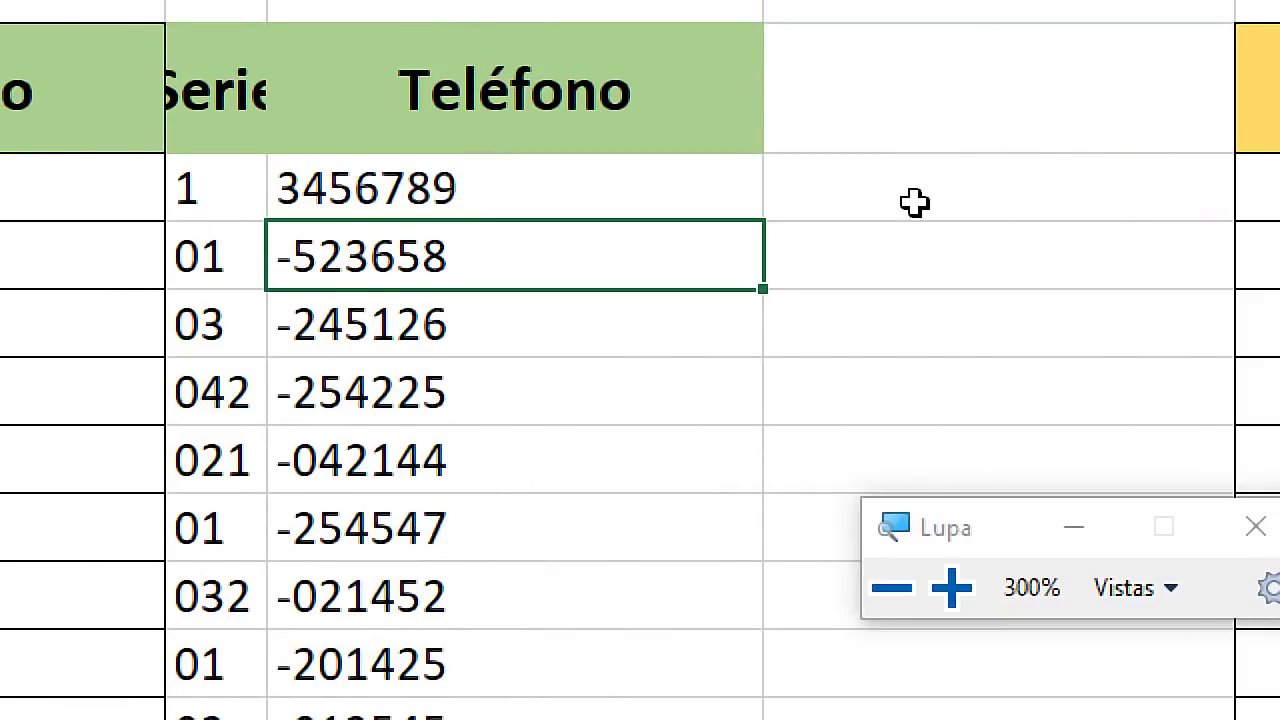
key("super+Escape")
left_click(661, 259)
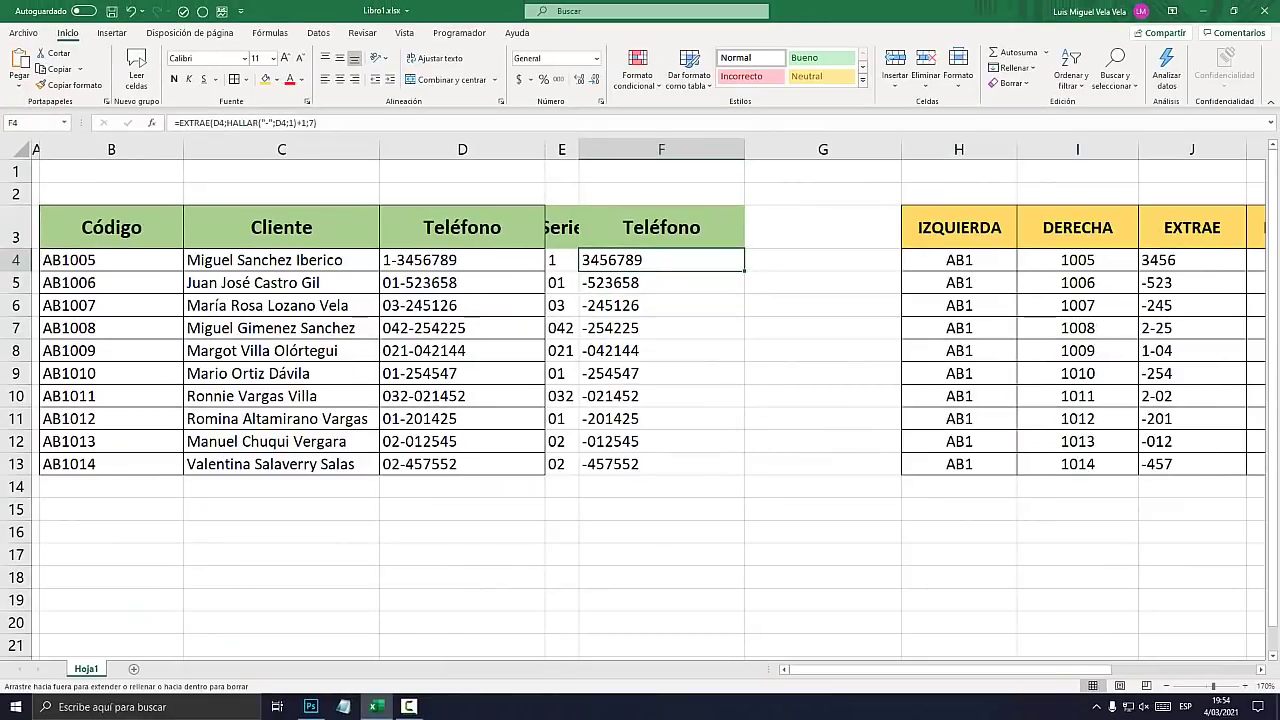
left_click_drag(744, 270, 745, 474)
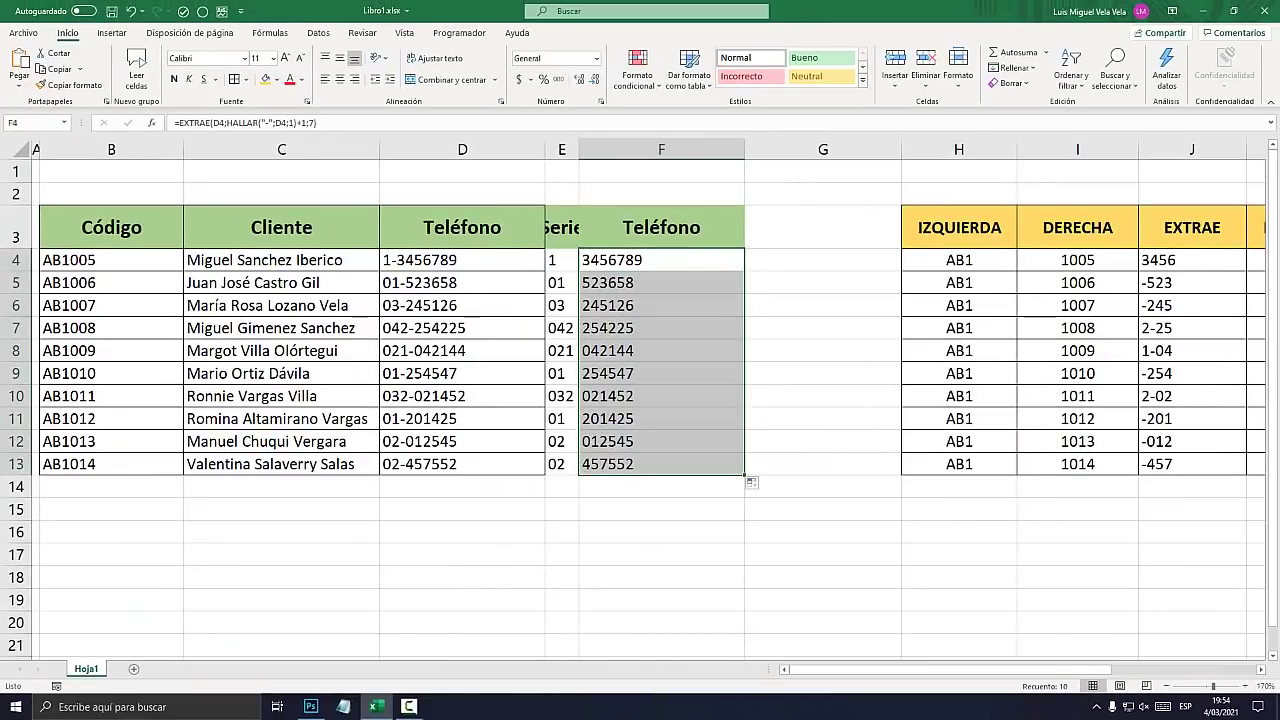
Shorten a phone value to end in 8 and inspect the resulting #¡VALOR! formula's length 7
key("super+plus")
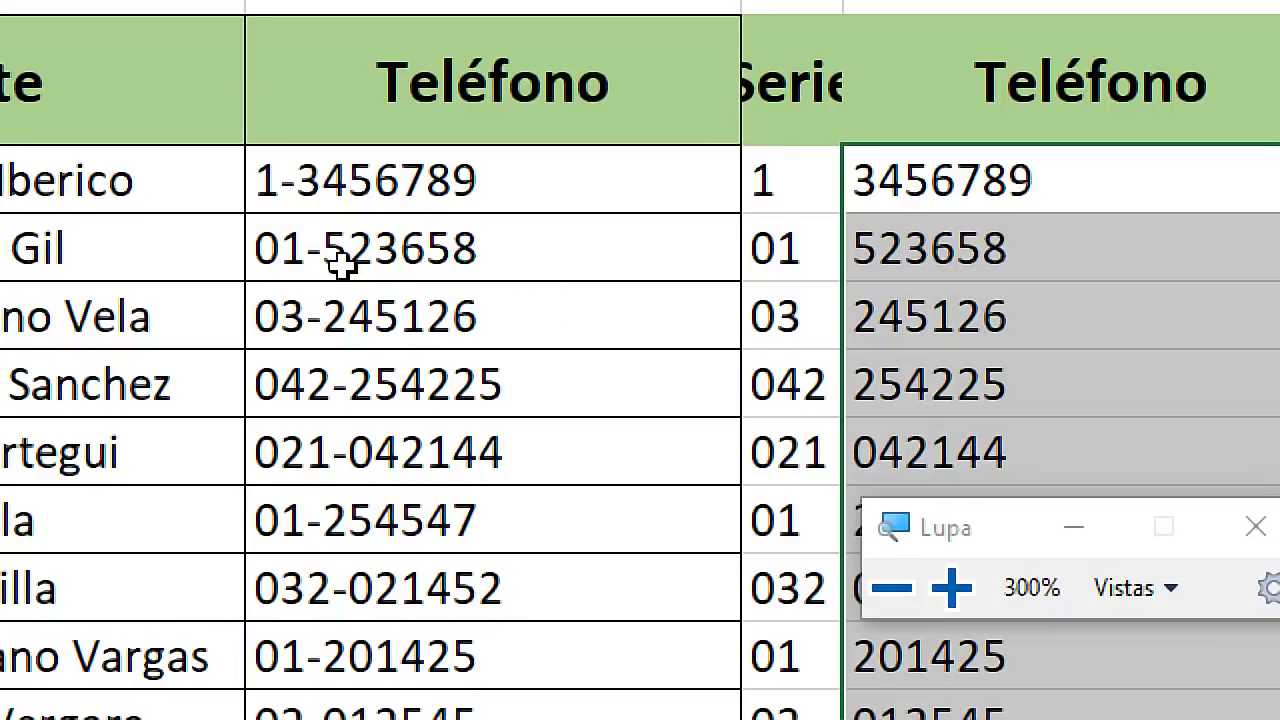
double_click(424, 282)
double_click(430, 248)
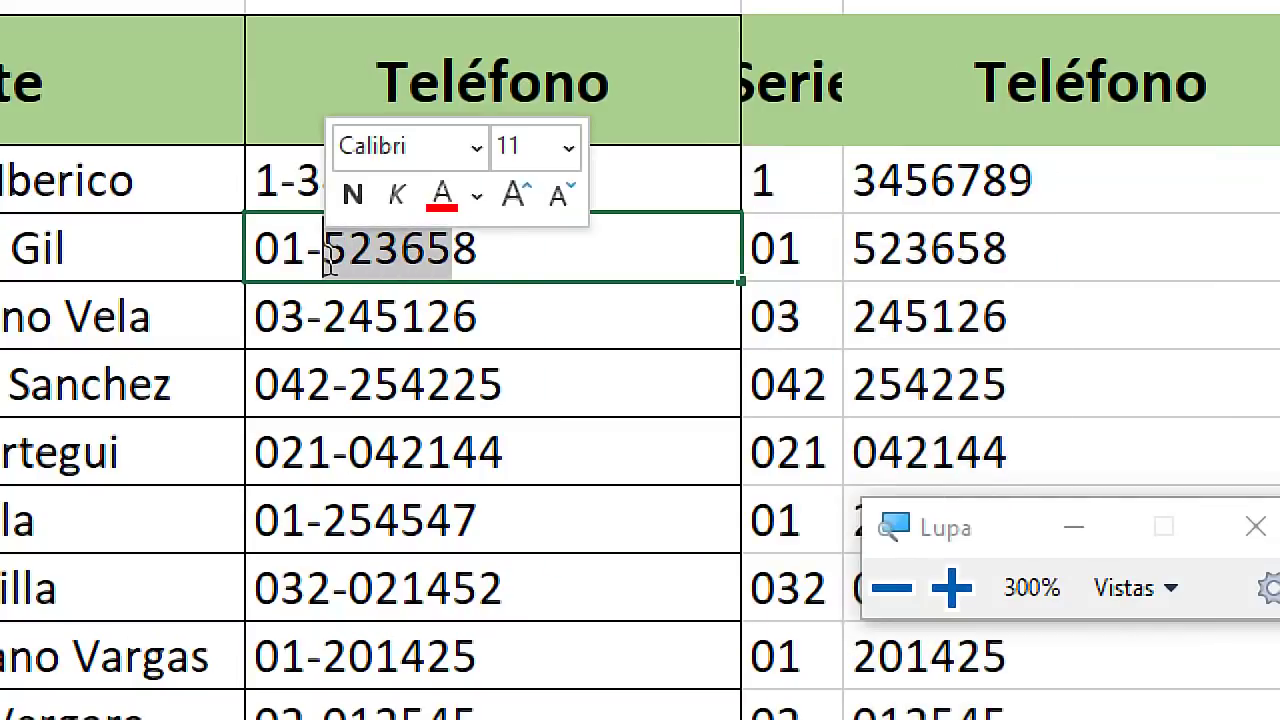
type("8")
key("Return")
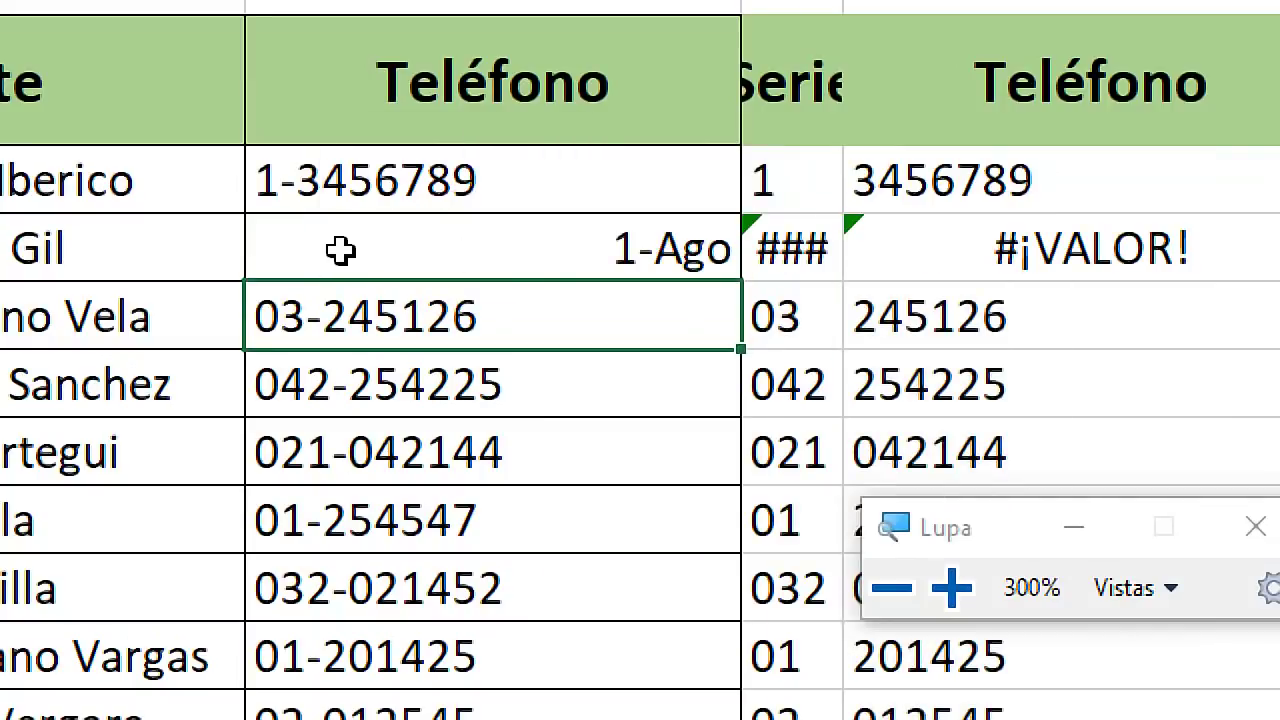
double_click(850, 248)
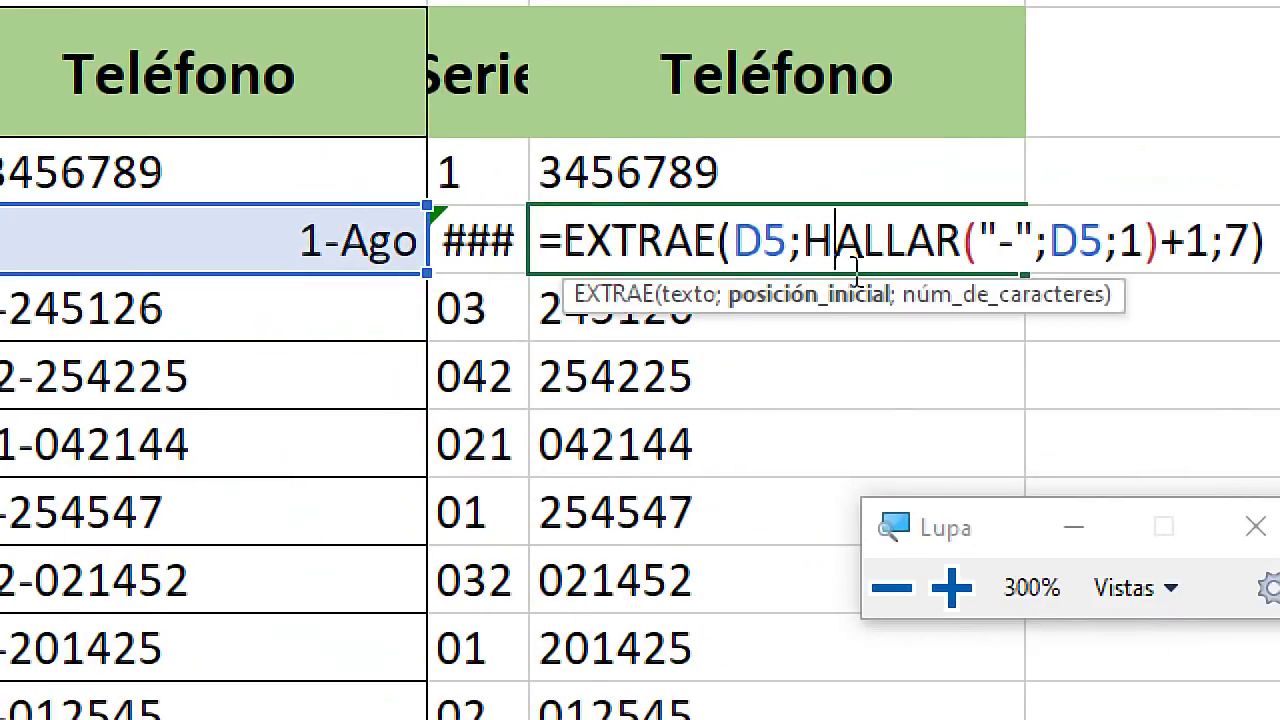
double_click(1016, 220)
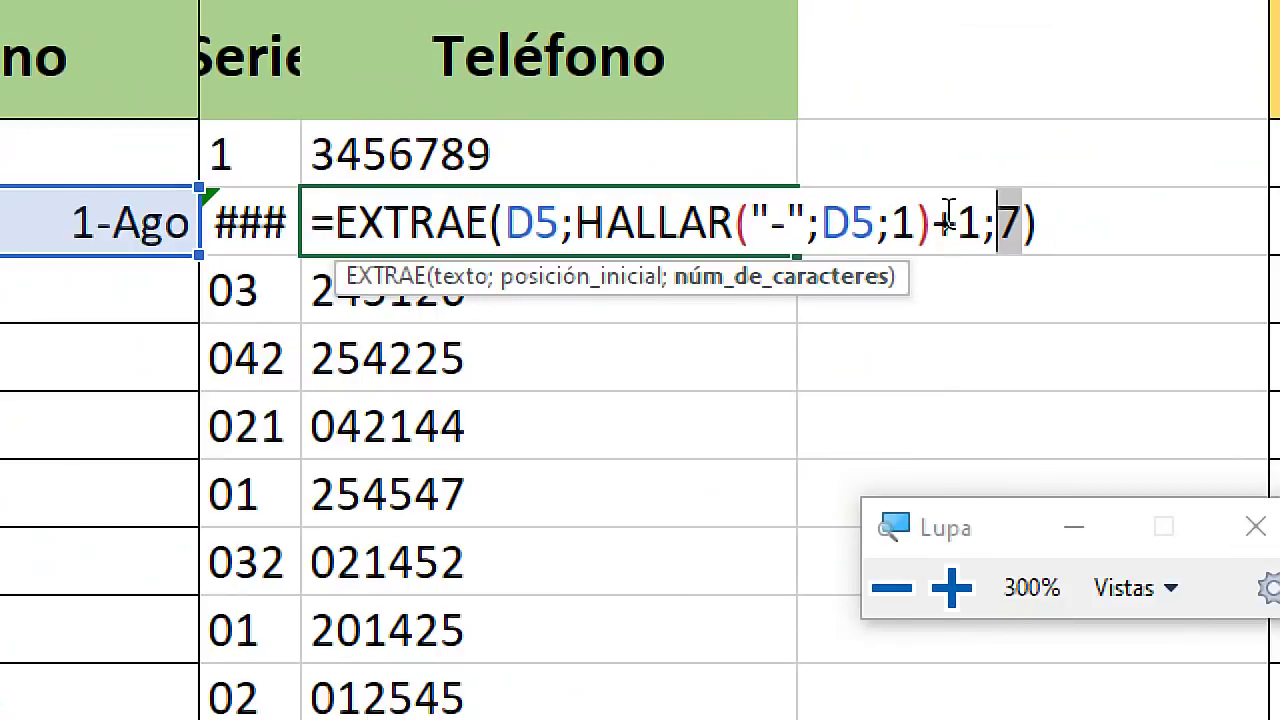
key("Escape")
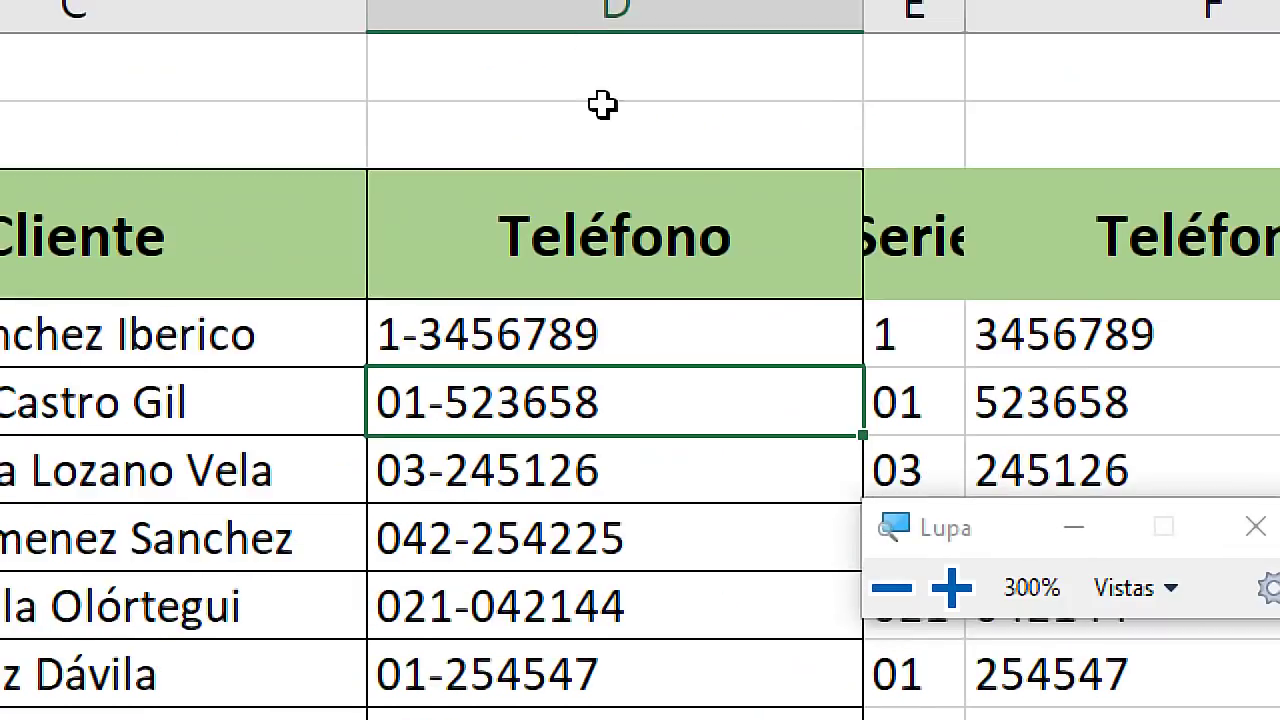
Check the 1-3456789 phone, then open F4's formula and select its fixed length 7
double_click(580, 333)
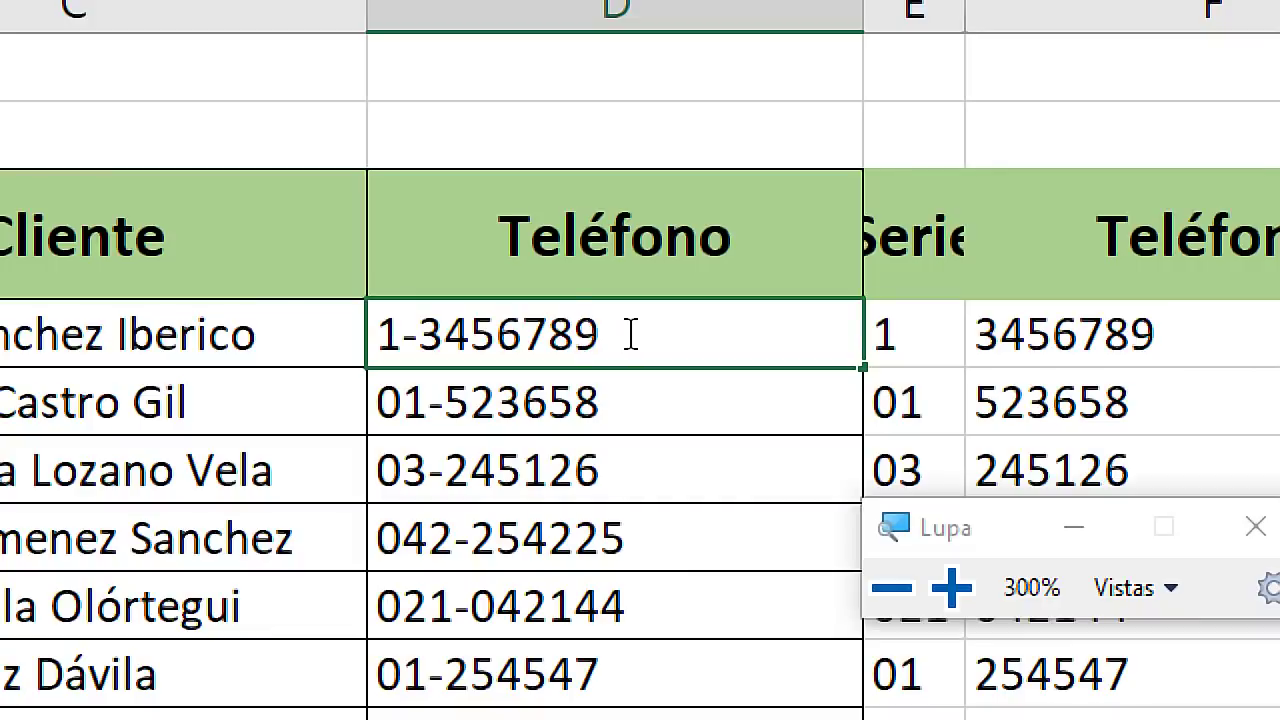
mouse_move(631, 335)
left_mouse_down()
mouse_move(377, 336)
mouse_move(609, 323)
left_mouse_up()
left_click(525, 360)
left_click(609, 323)
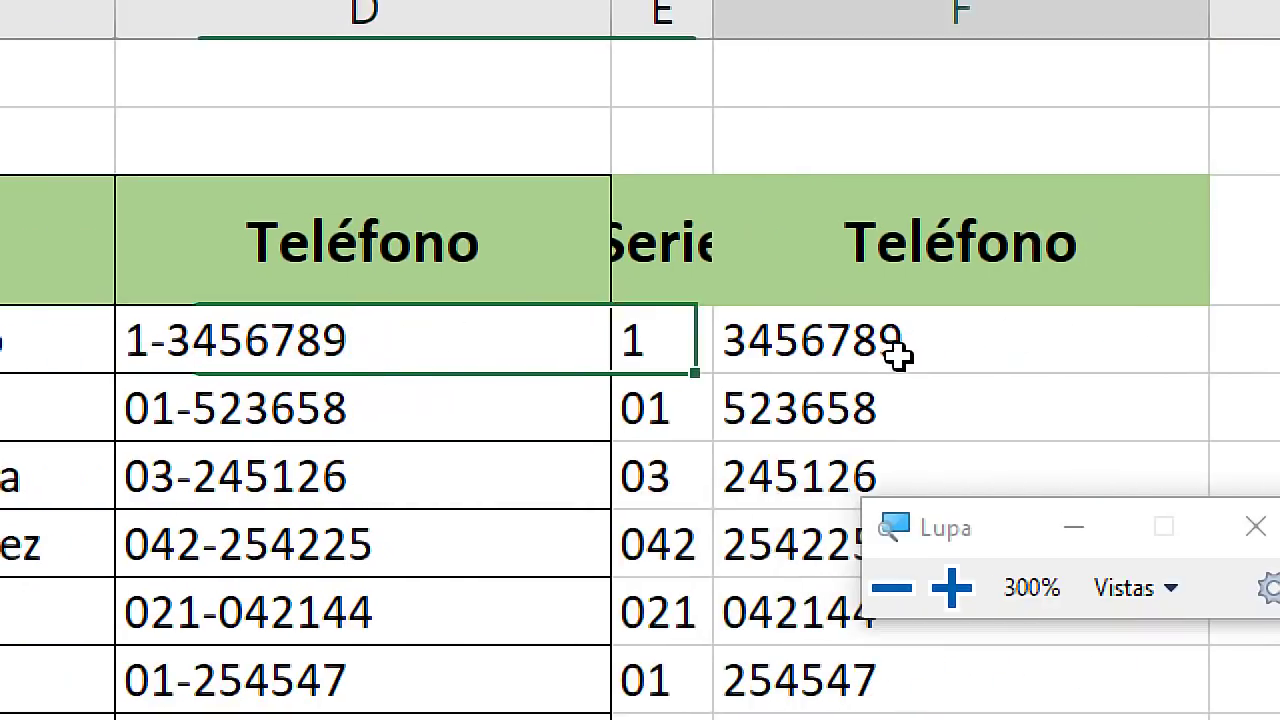
double_click(898, 352)
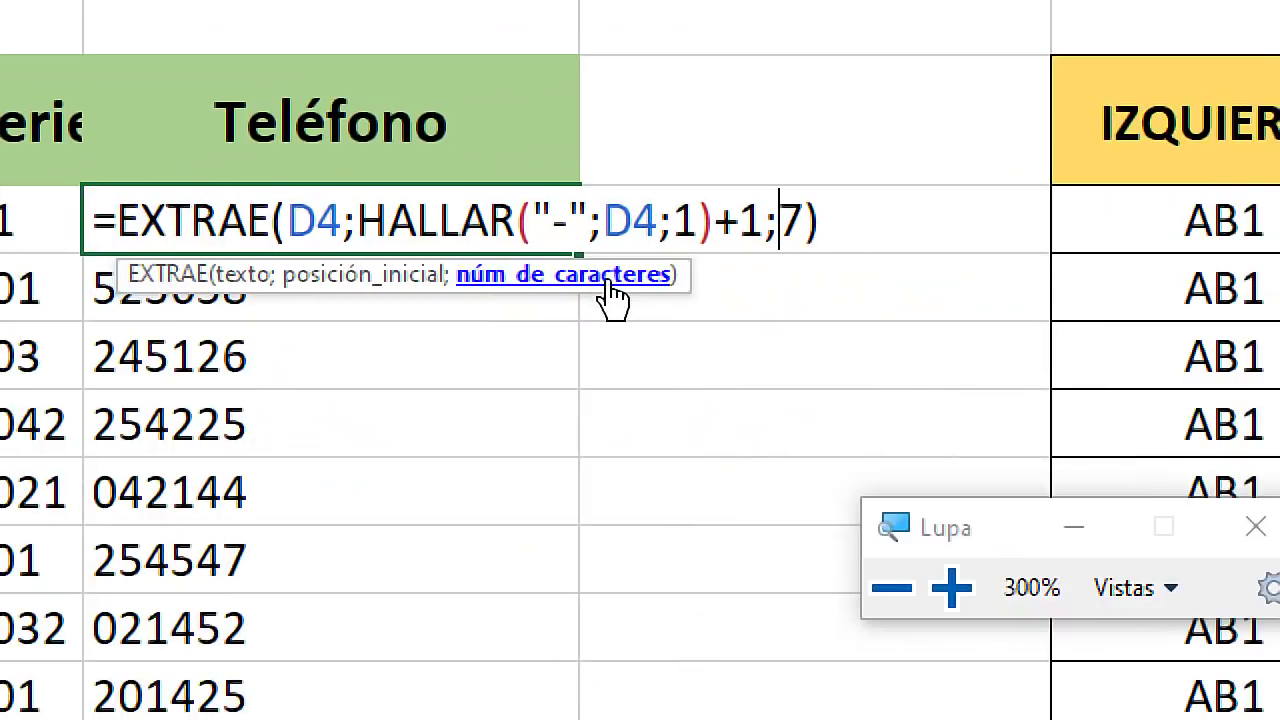
left_click_drag(806, 220, 780, 220)
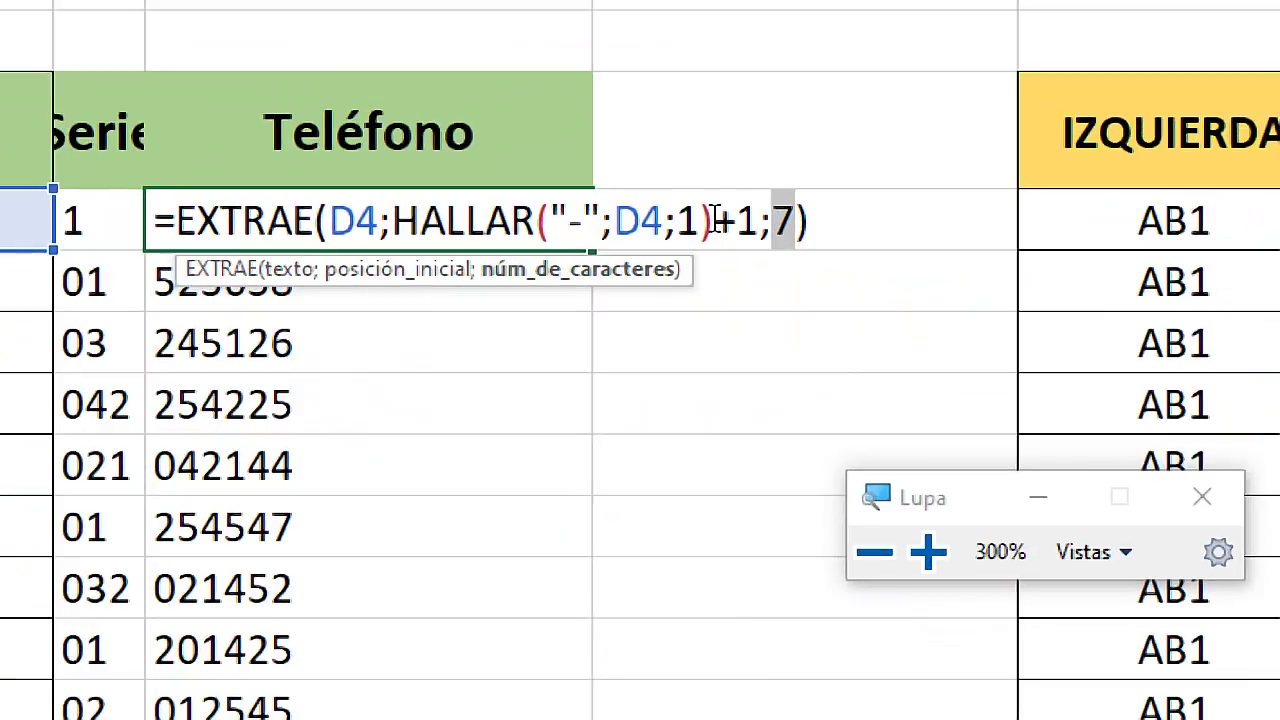
key("super+Escape")
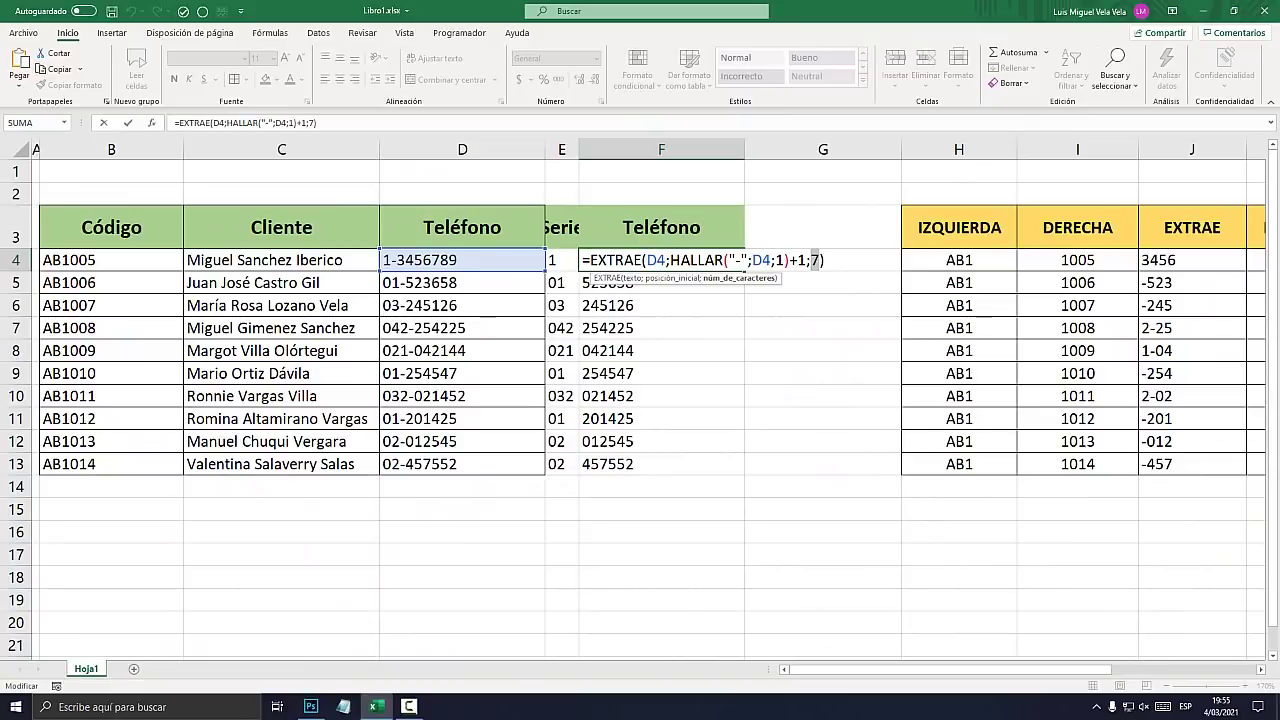
Replace the length 7 with LARGO(D4), completing =EXTRAE(D4;HALLAR("-";D4;1)+1;LARGO(D4))
key("super+plus")
type("lar")
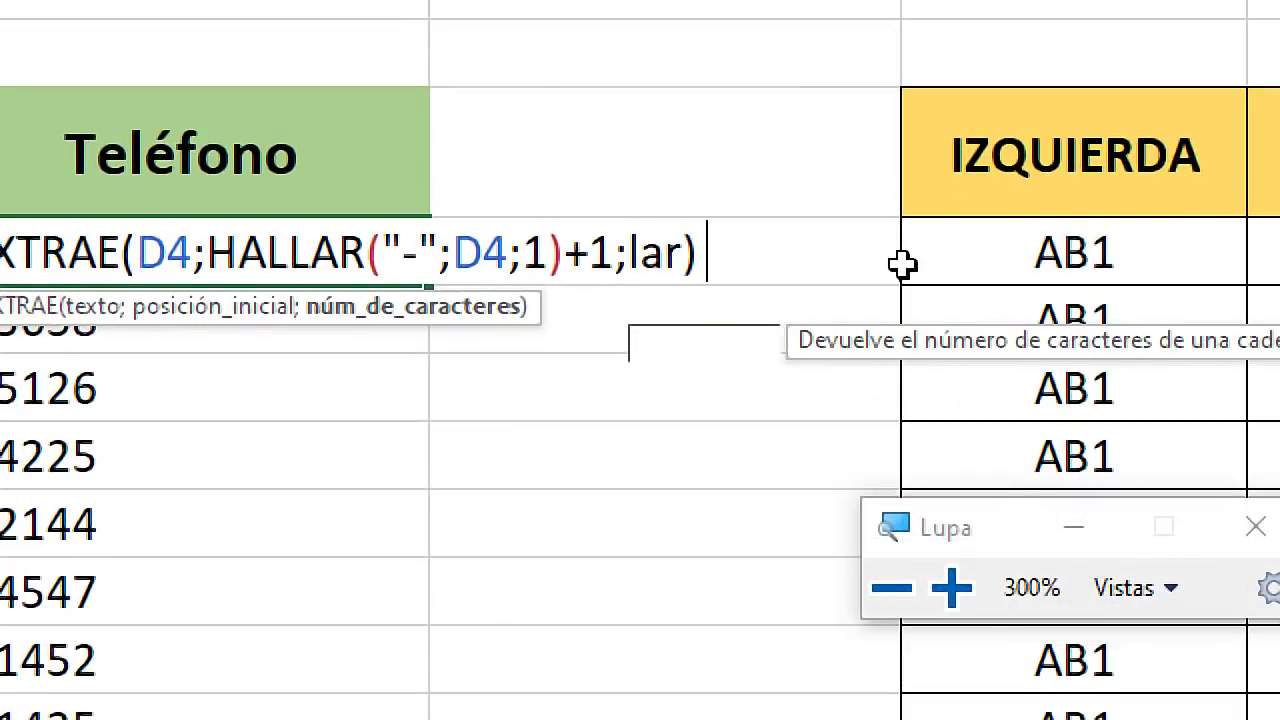
type("g")
key("Tab")
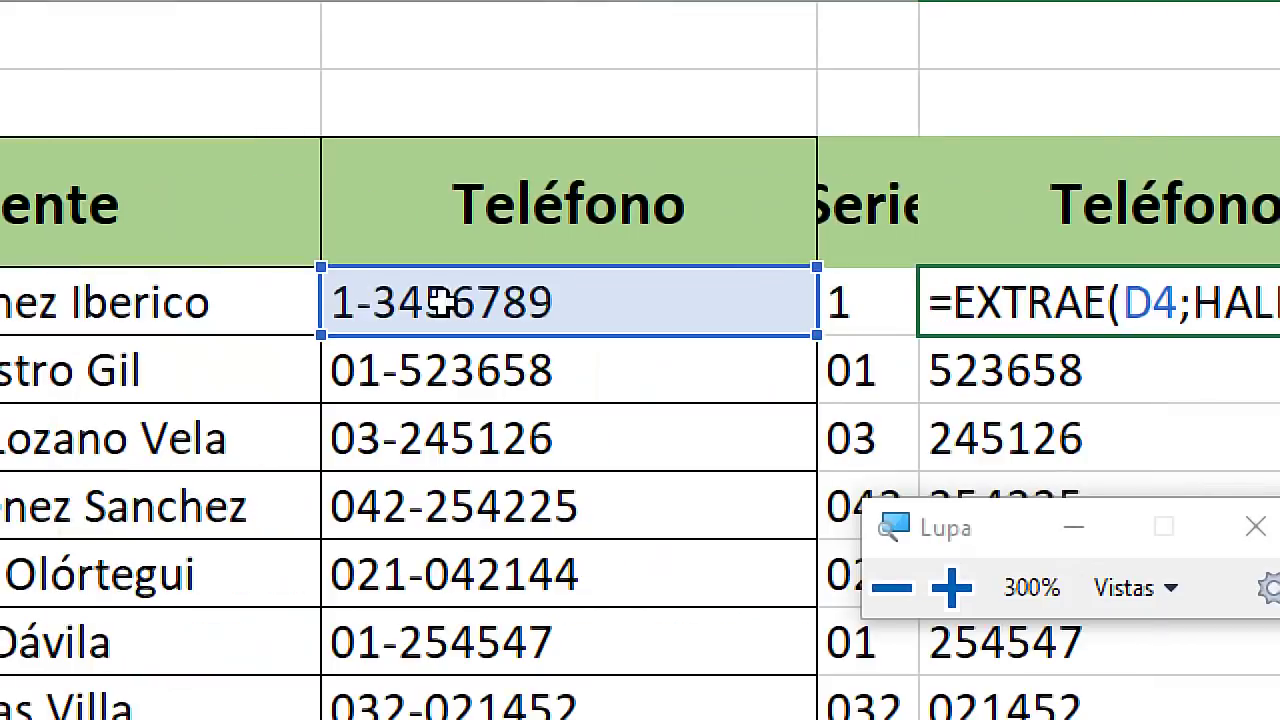
left_click(429, 297)
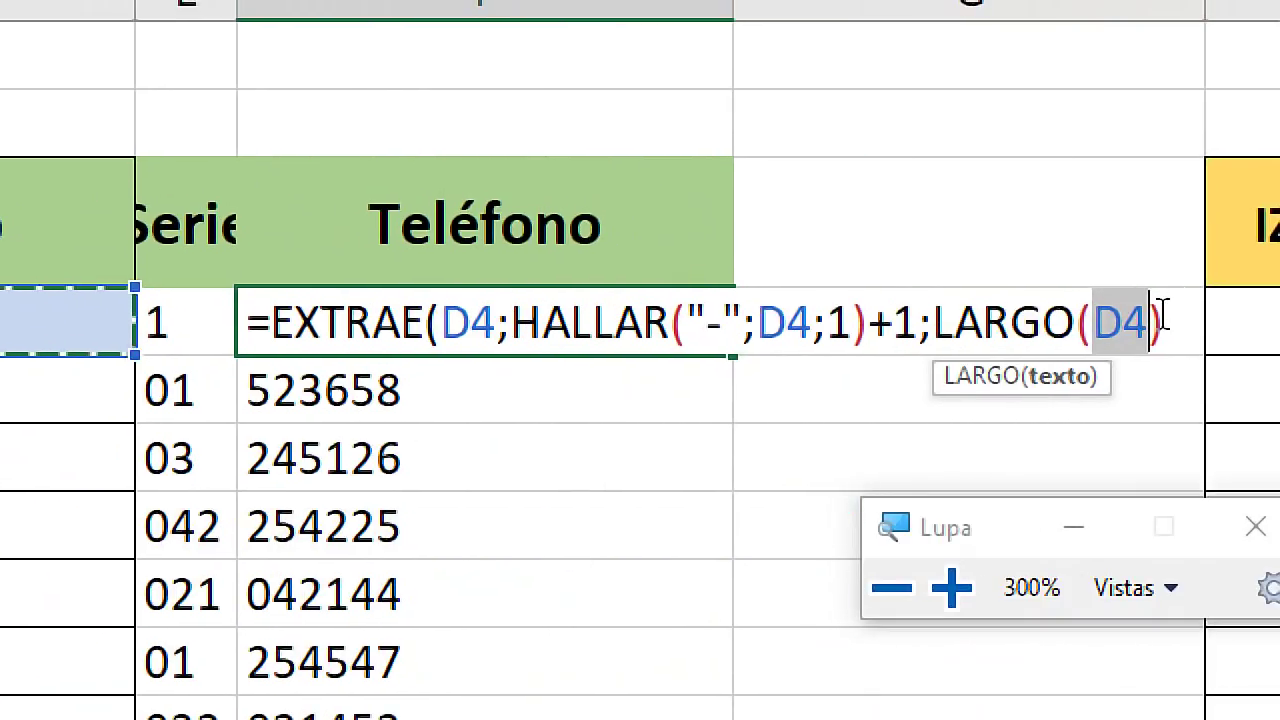
type("))")
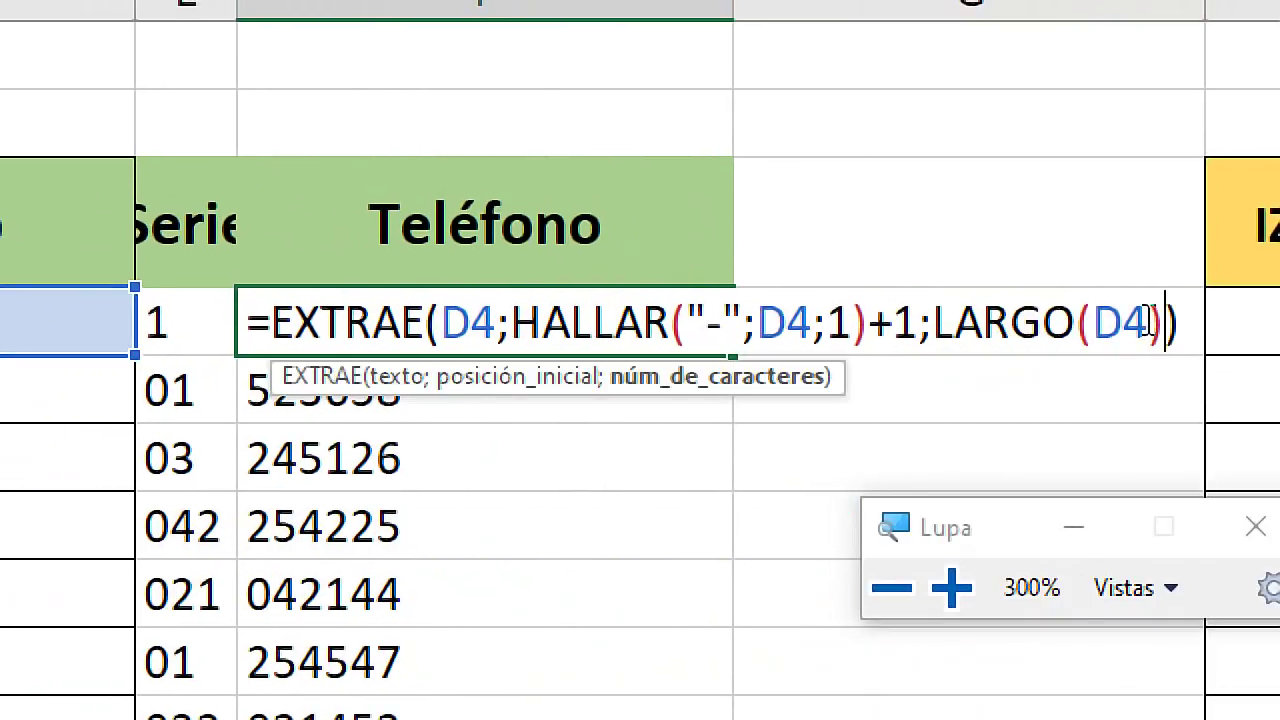
key("Return")
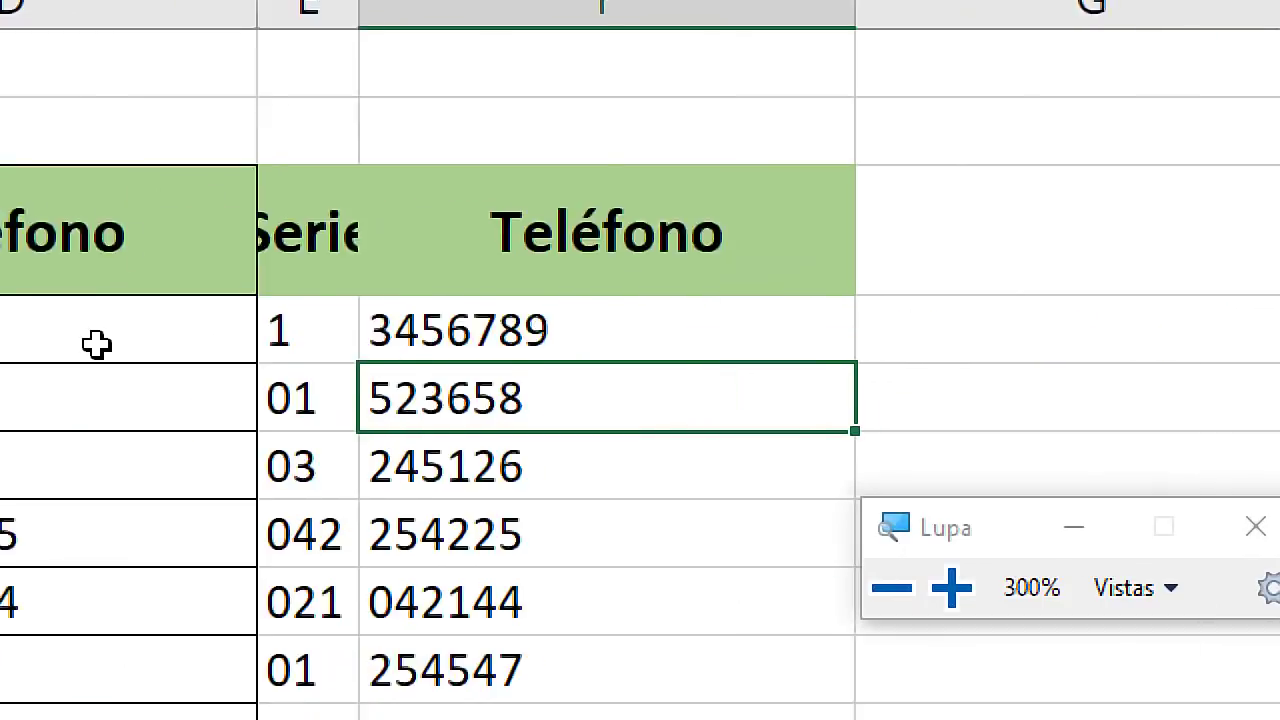
Append test letters 'asdfasdfas' to D4 and check that F4's result follows the change
left_click(337, 354)
double_click(393, 370)
type("asdfas")
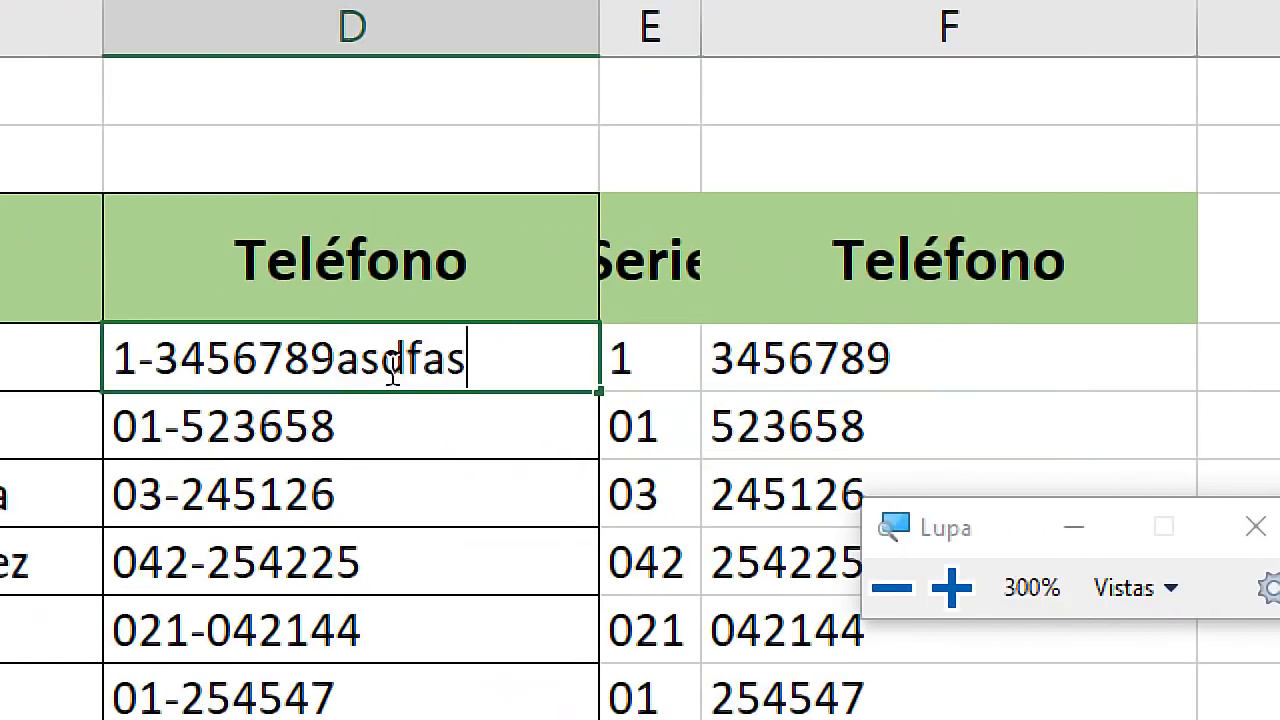
type("dfas")
key("Return")
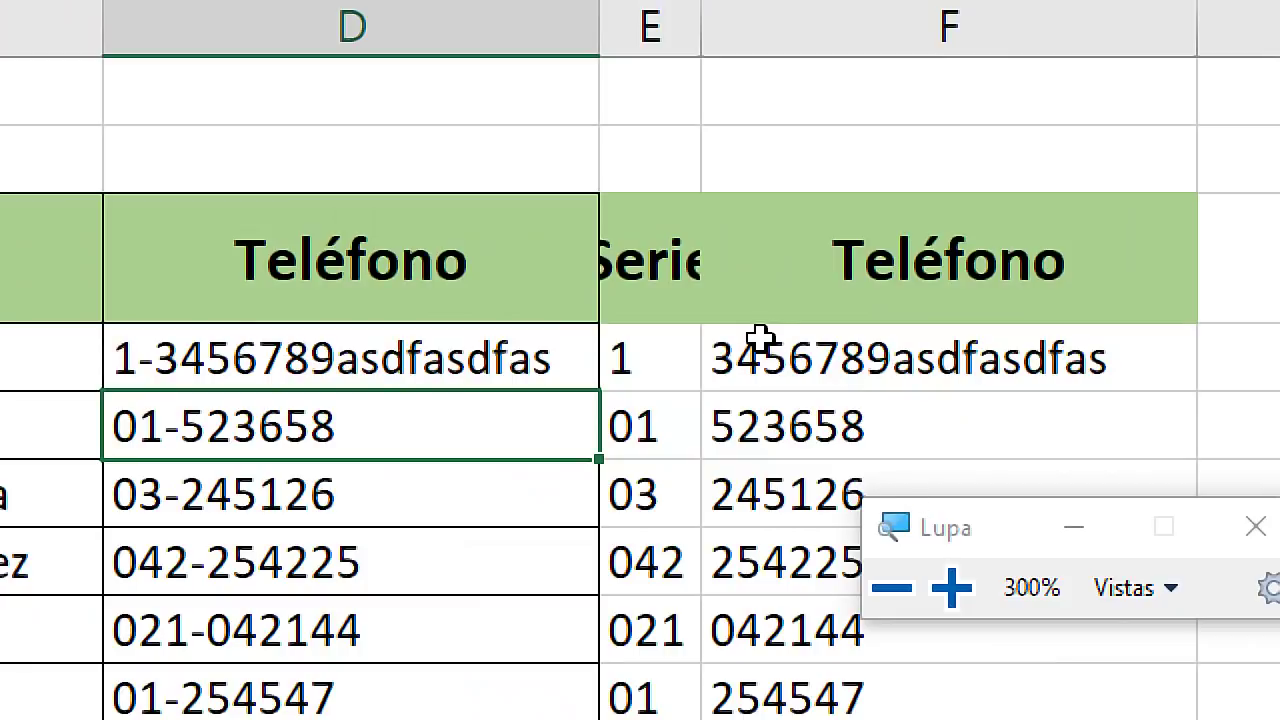
double_click(790, 358)
key("Escape")
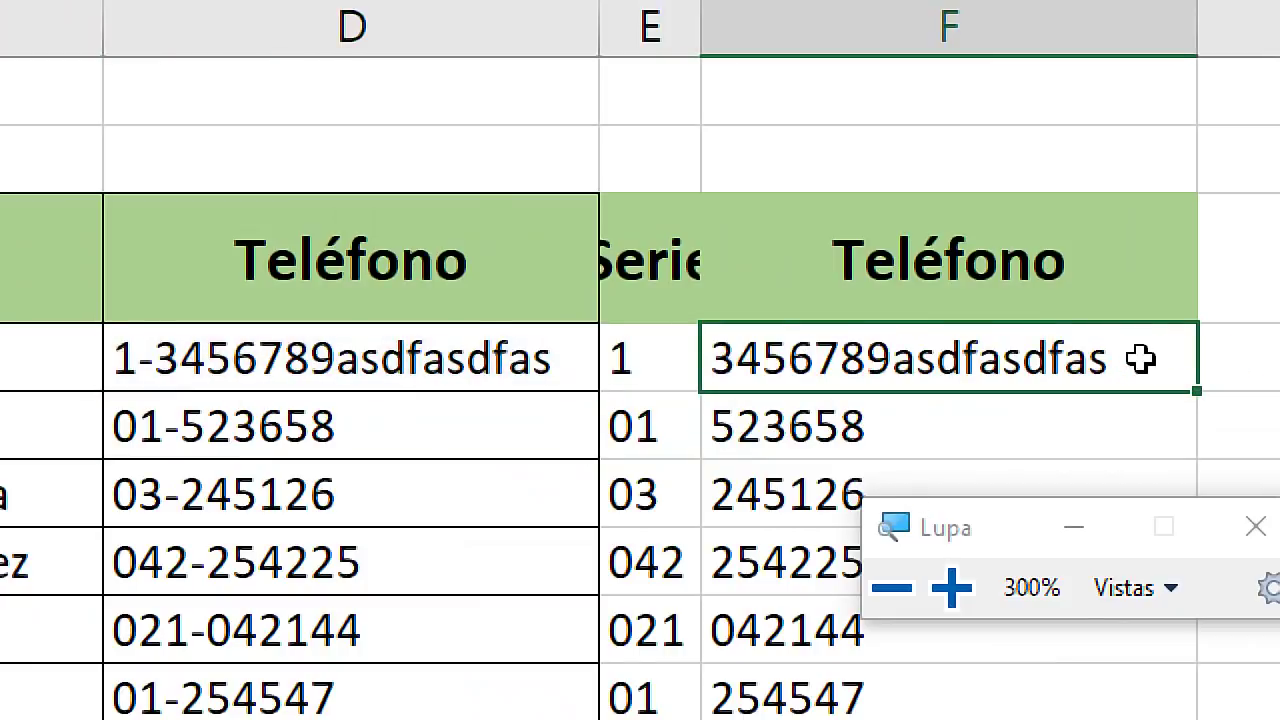
key("Down")
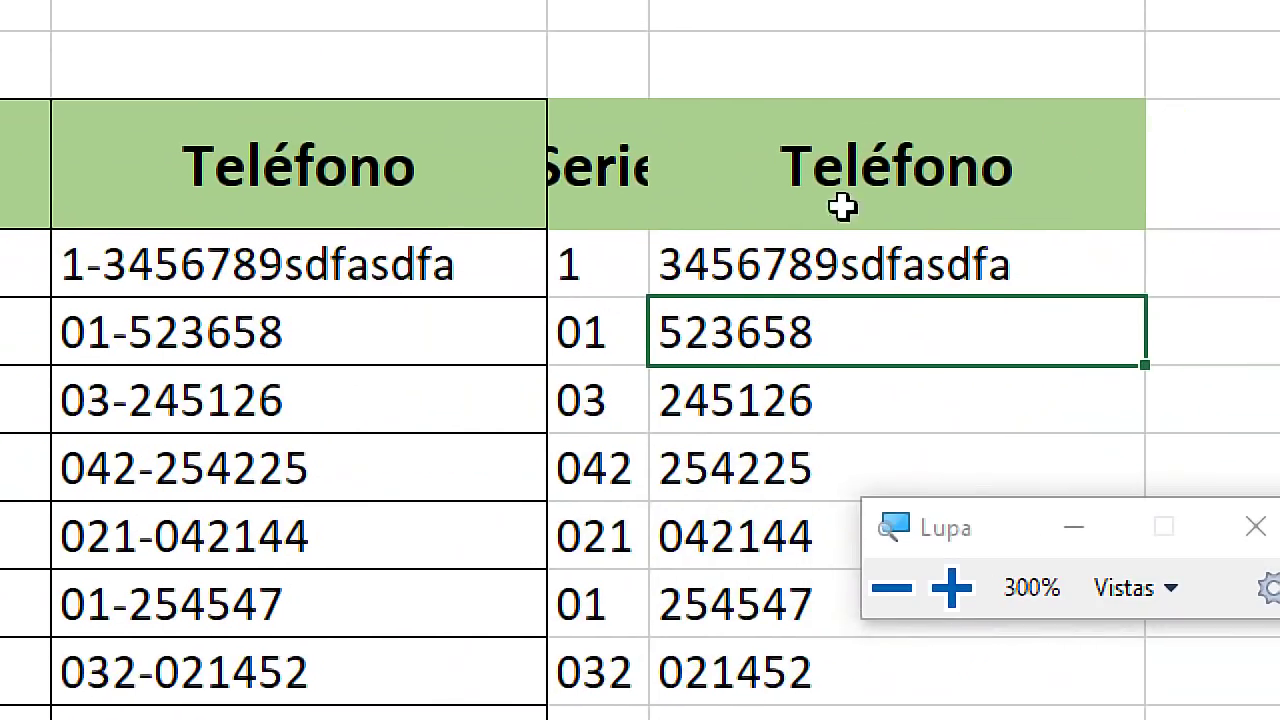
double_click(857, 263)
key("Escape")
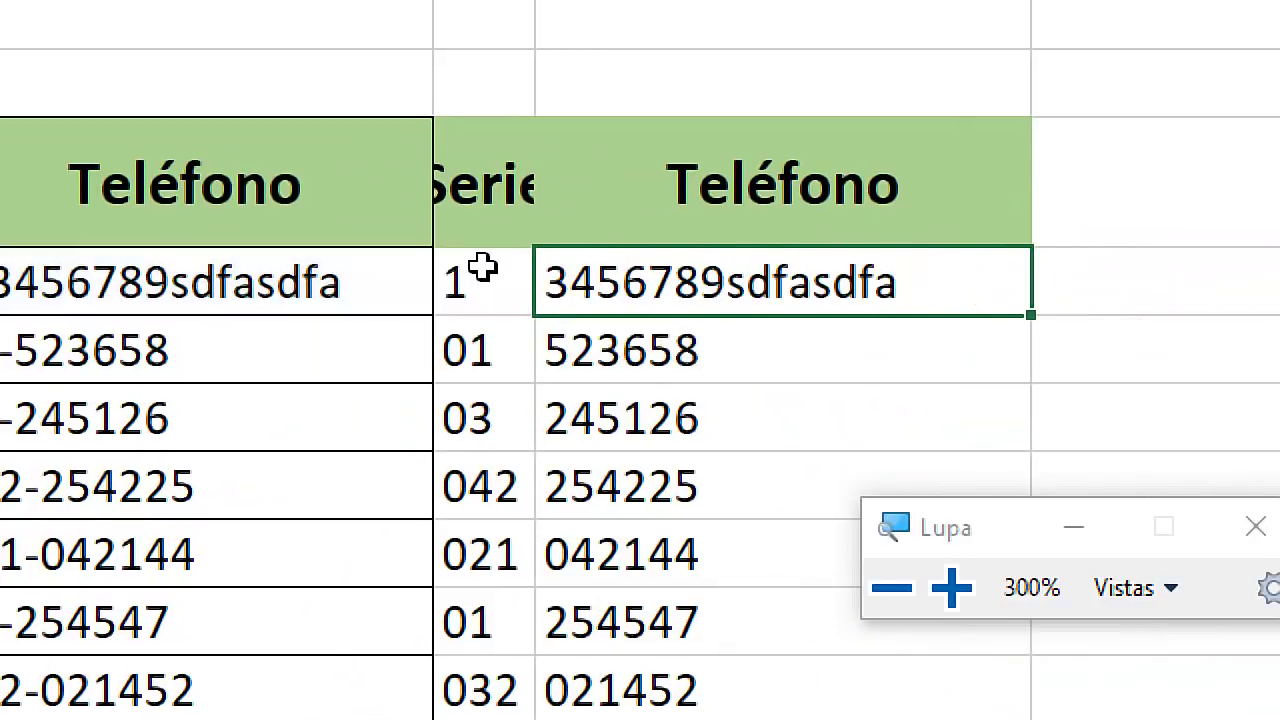
double_click(858, 278)
key("Escape")
Replace the test letters with zeros, add 0000 more, then restore D4 to 1-3456789
double_click(349, 286)
left_click_drag(548, 286, 352, 288)
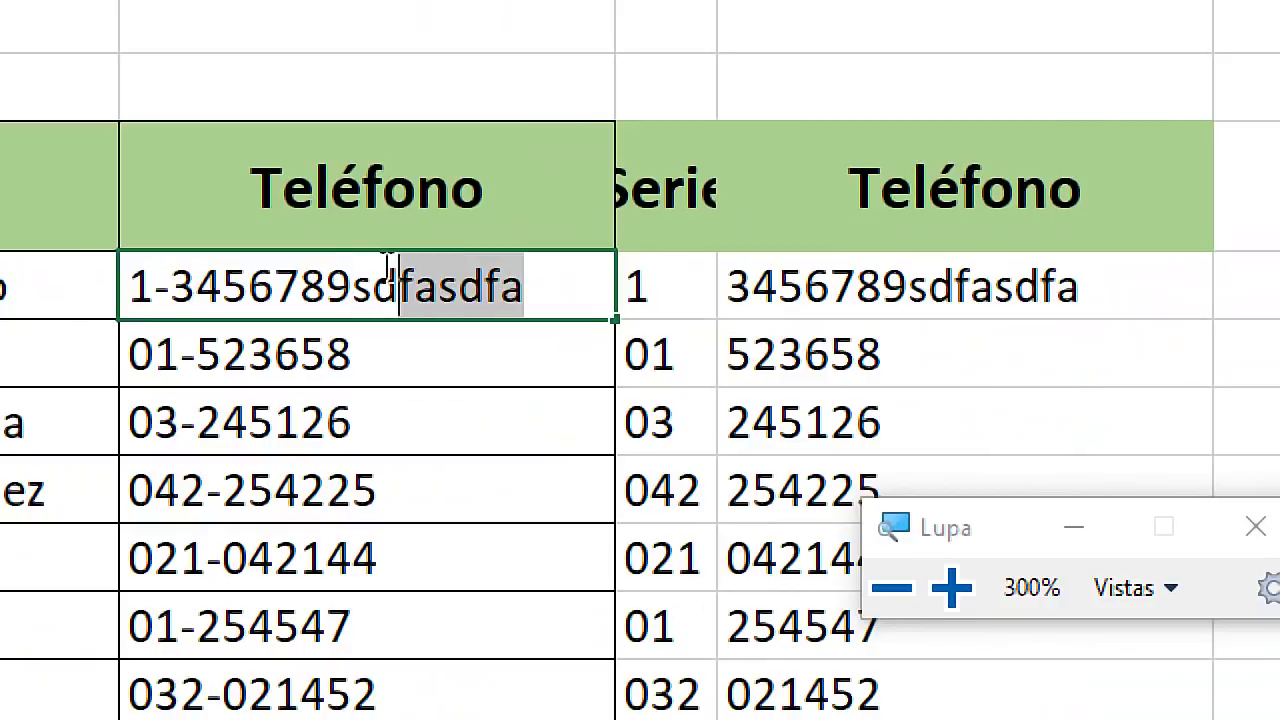
type("00")
key("Return")
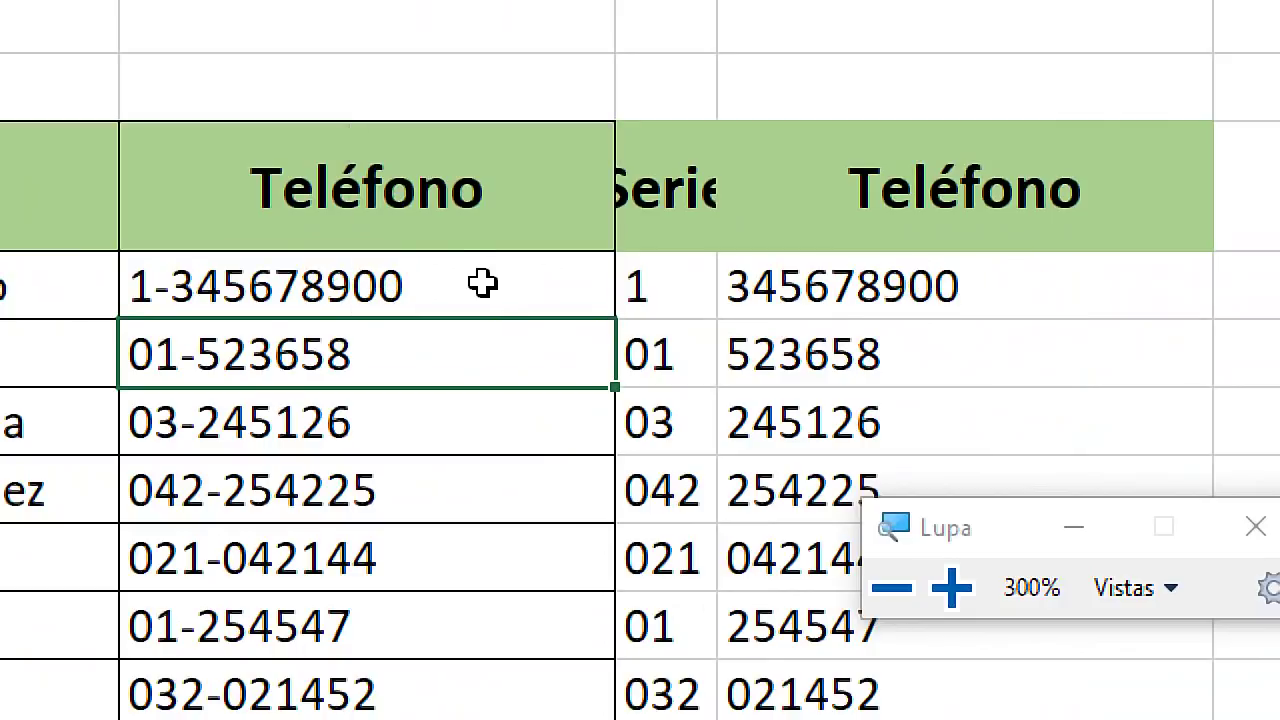
left_click(462, 278)
double_click(466, 278)
type("00000")
key("Return")
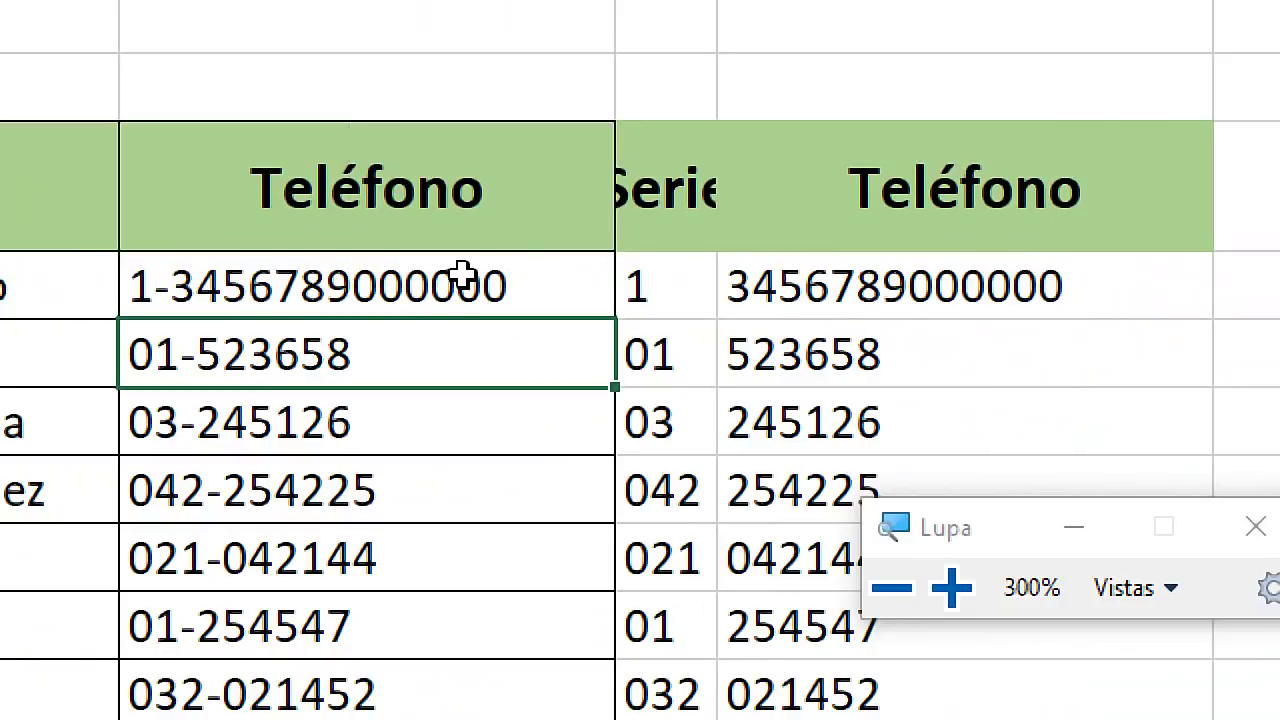
double_click(494, 278)
left_click_drag(541, 286, 354, 286)
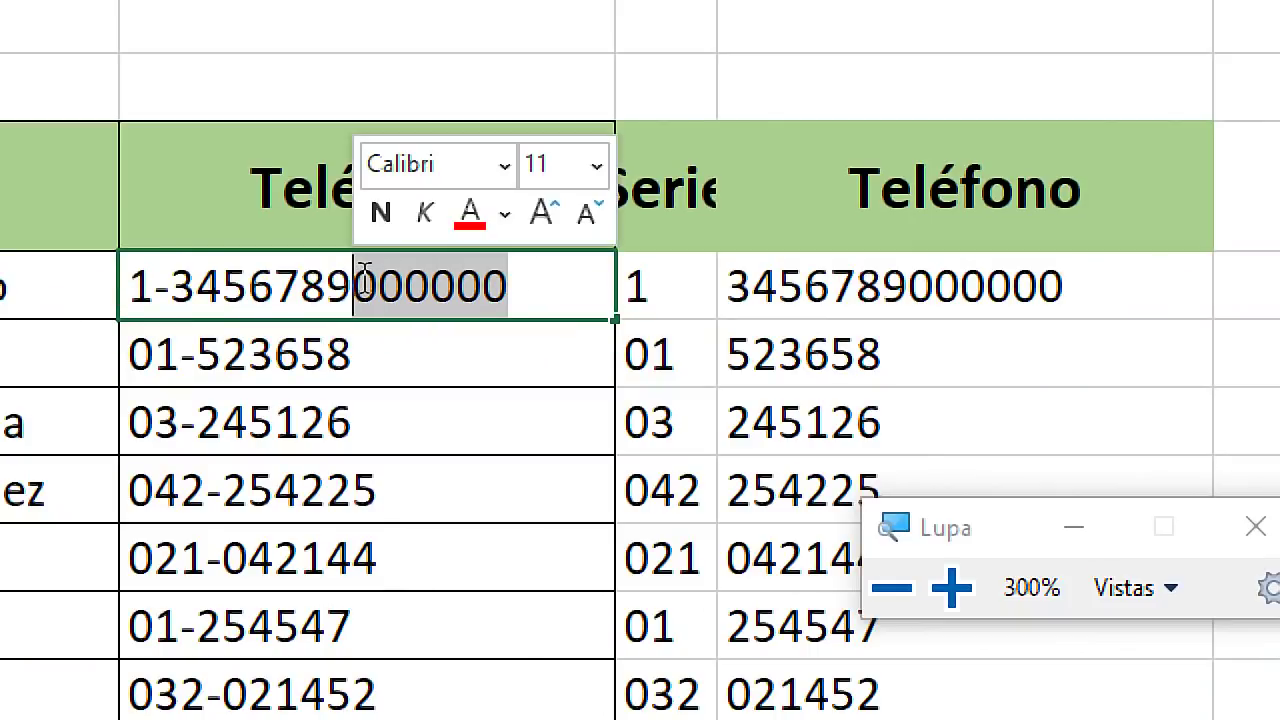
key("BackSpace")
key("Return")
key("super+Escape")
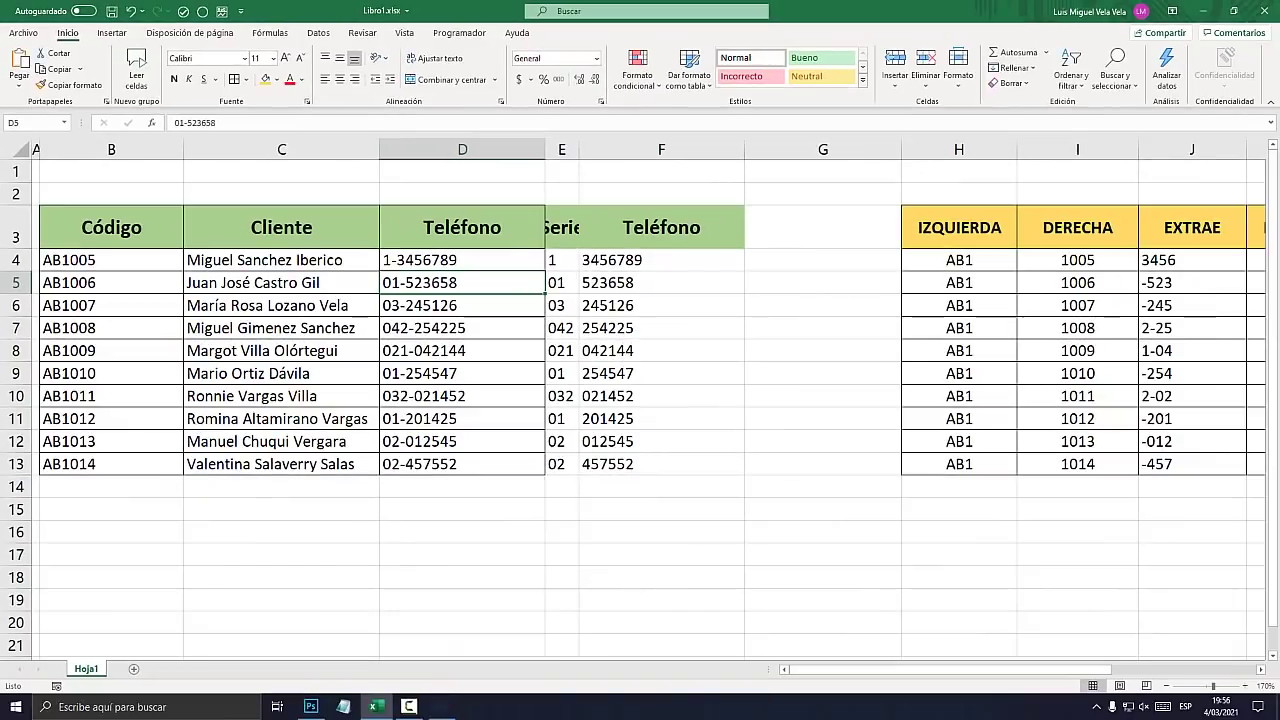
Copy the LARGO-based formula from F4 down to F13 and widen column E for Serie
left_click(661, 260)
left_click_drag(744, 270, 744, 472)
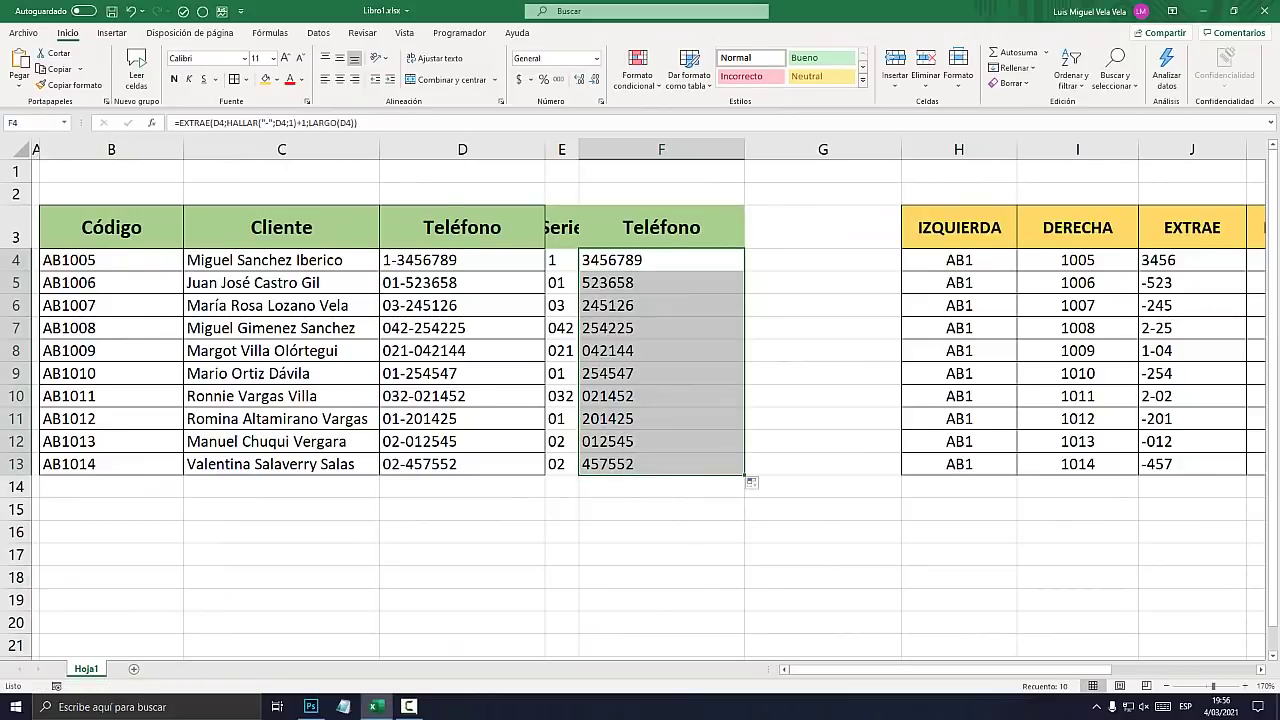
key("super+plus")
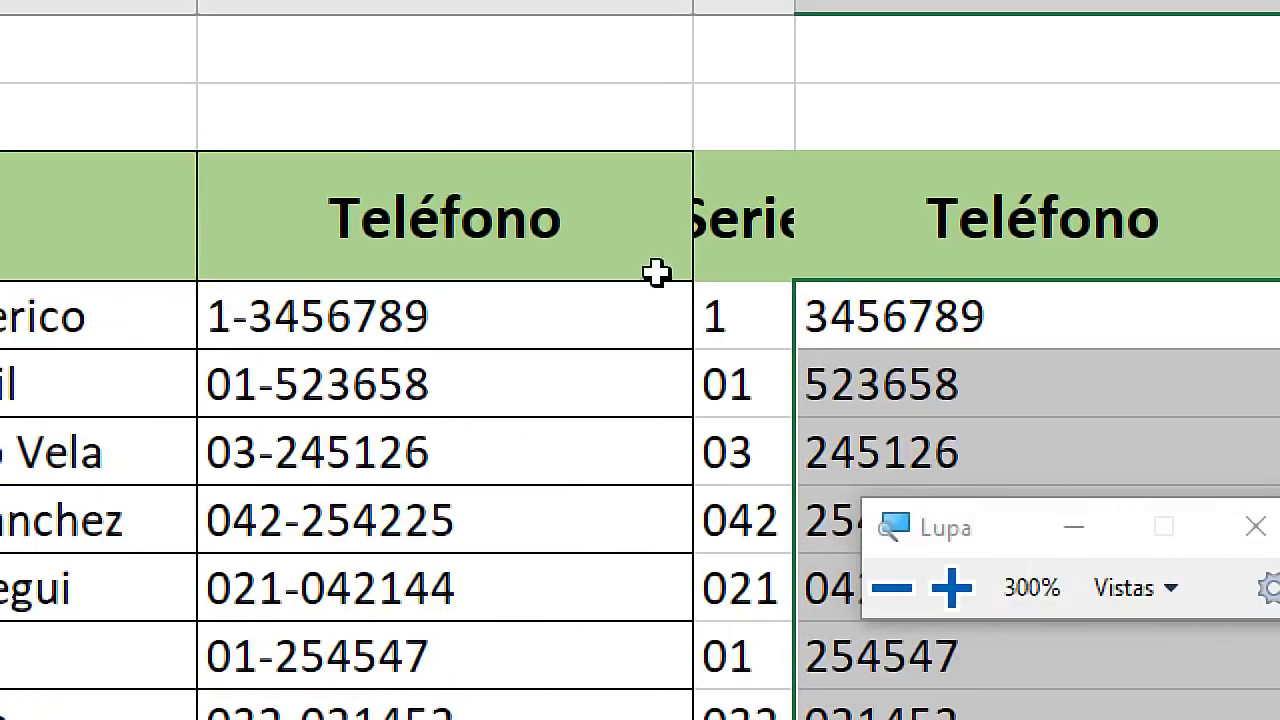
key("super+Escape")
left_click_drag(579, 149, 633, 149)
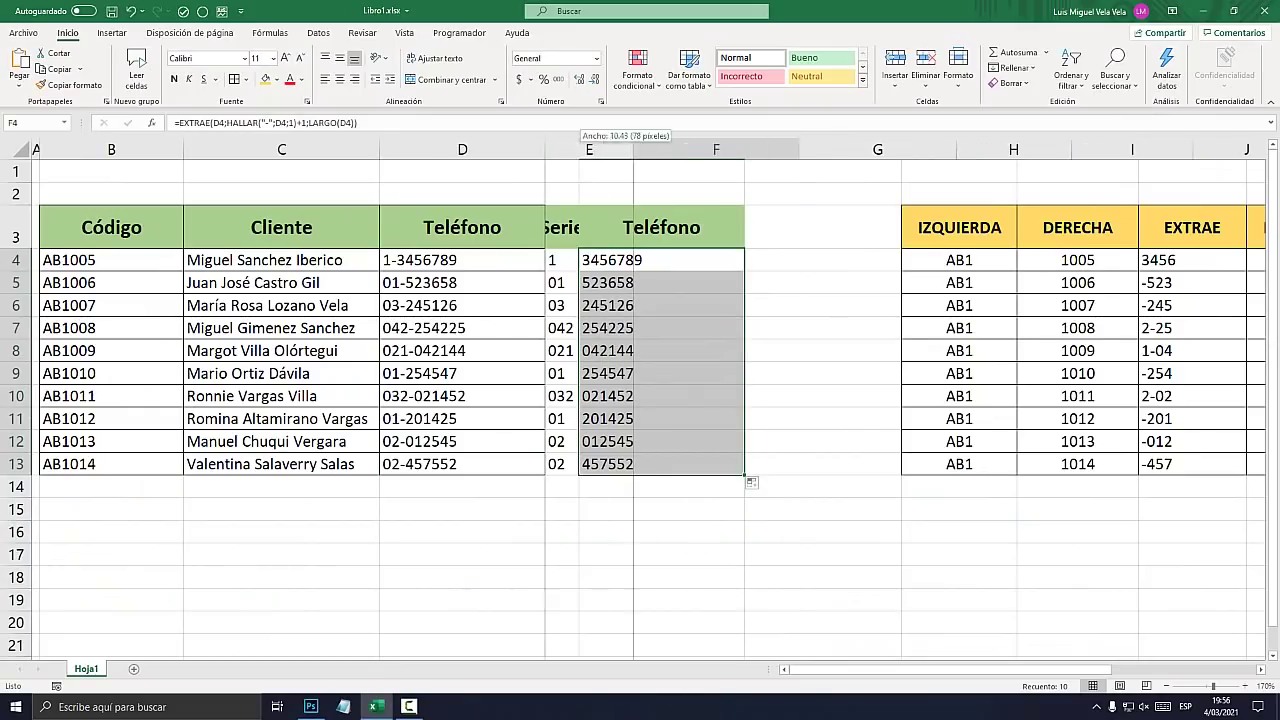
left_click(700, 260)
Walk through F4's formula, highlighting its EXTRAE, HALLAR and LARGO parts without changing it
double_click(724, 260)
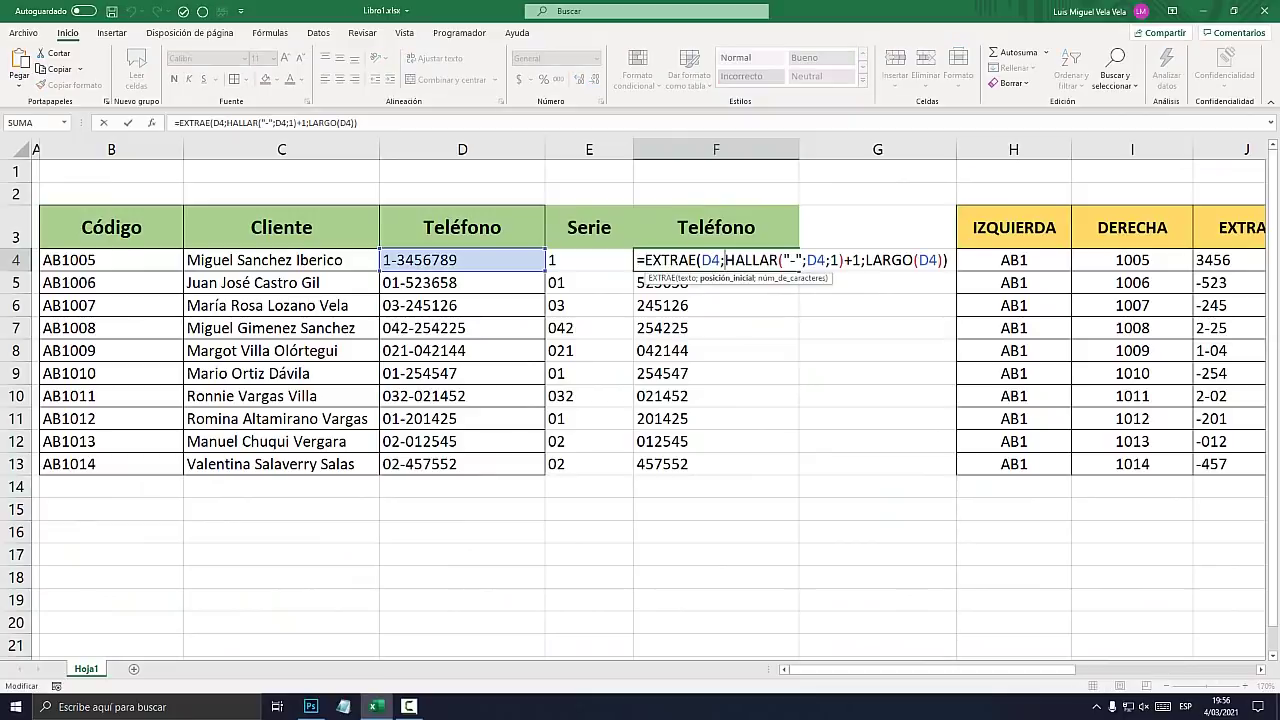
key("super+plus")
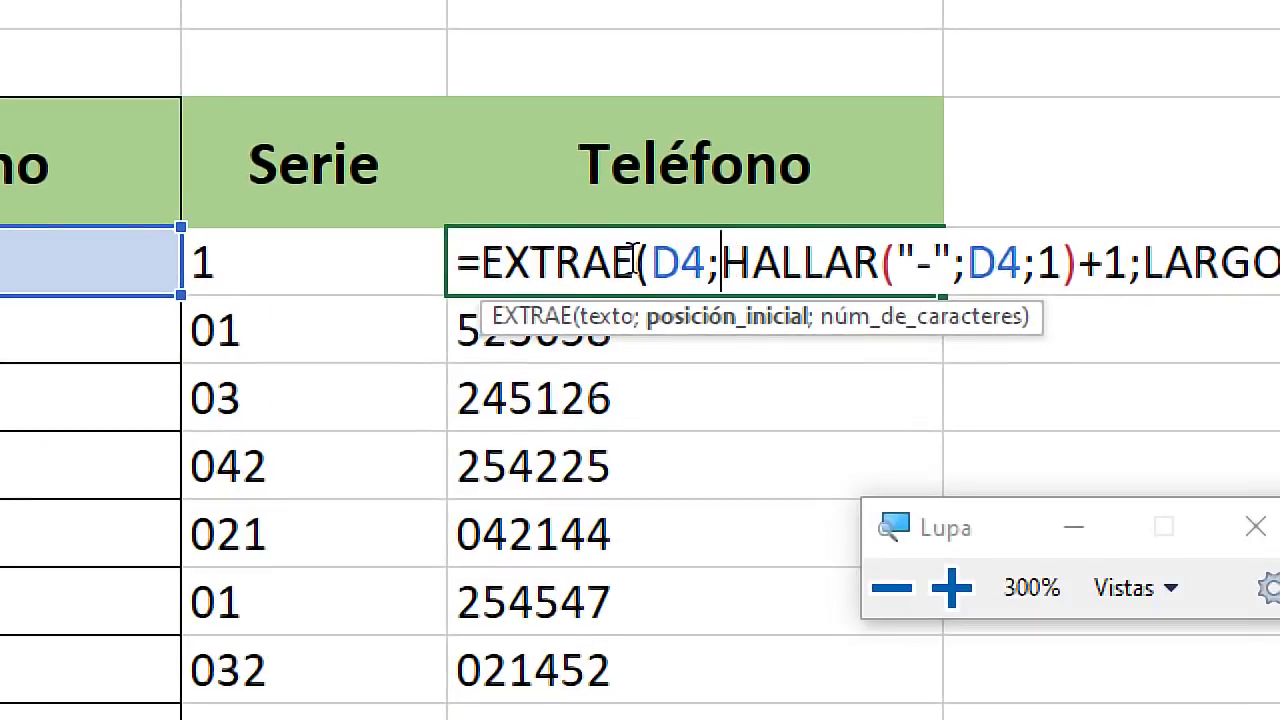
left_click_drag(695, 260, 656, 258)
left_click_drag(512, 255, 482, 258)
left_click_drag(880, 262, 722, 262)
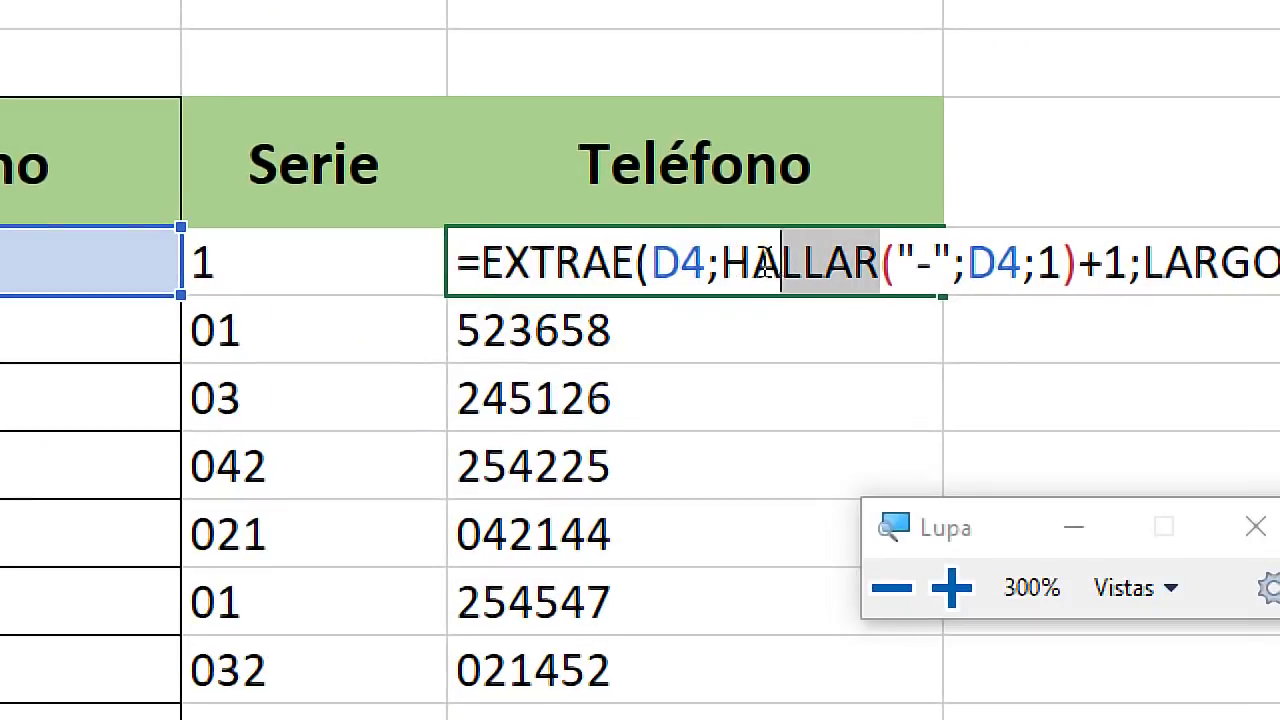
left_click_drag(980, 280, 847, 278)
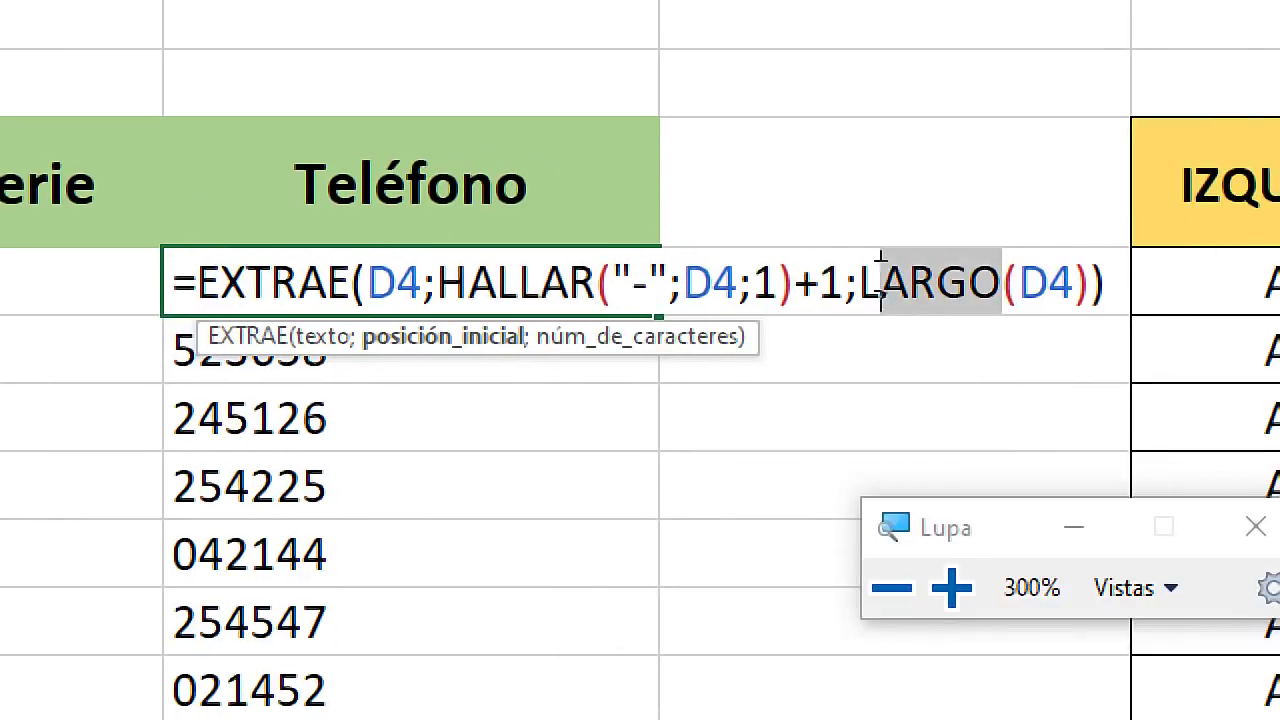
key("super+Escape")
key("ctrl+Return")
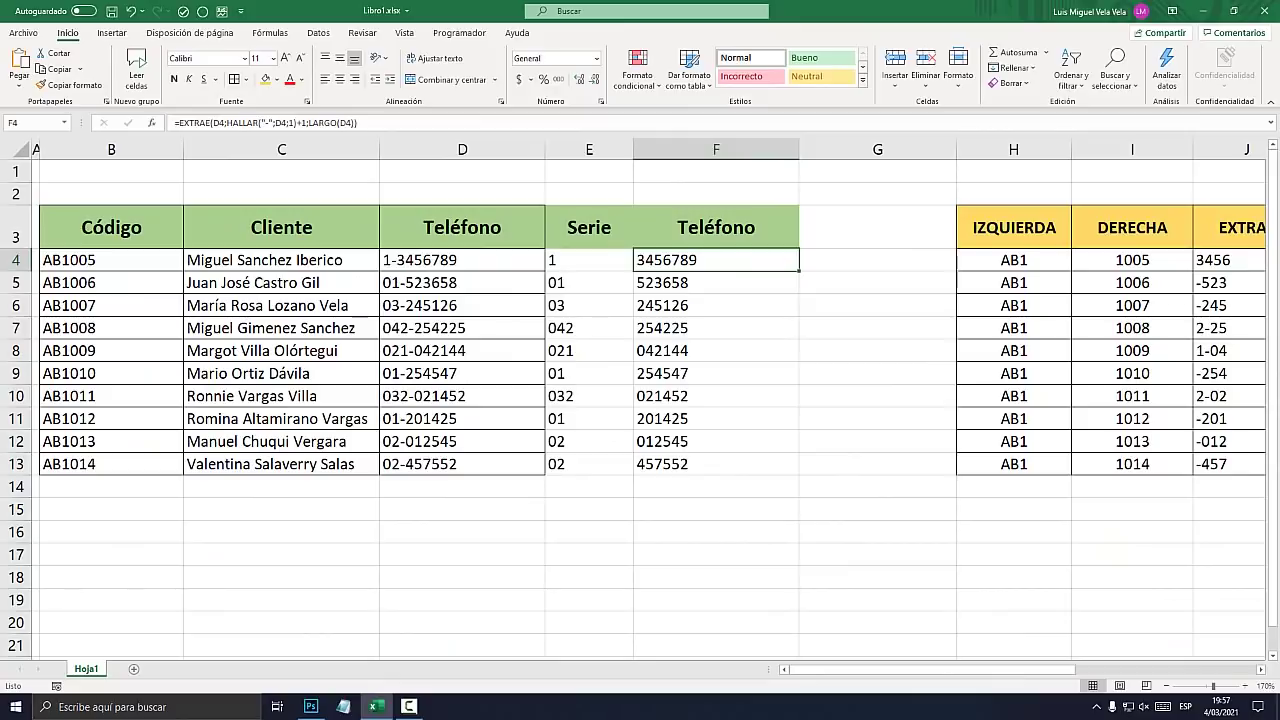
Copy the Teléfono column with its header into B2 of a new sheet, Hoja2
left_click_drag(462, 227, 462, 464)
right_click(430, 464)
left_click(465, 325)
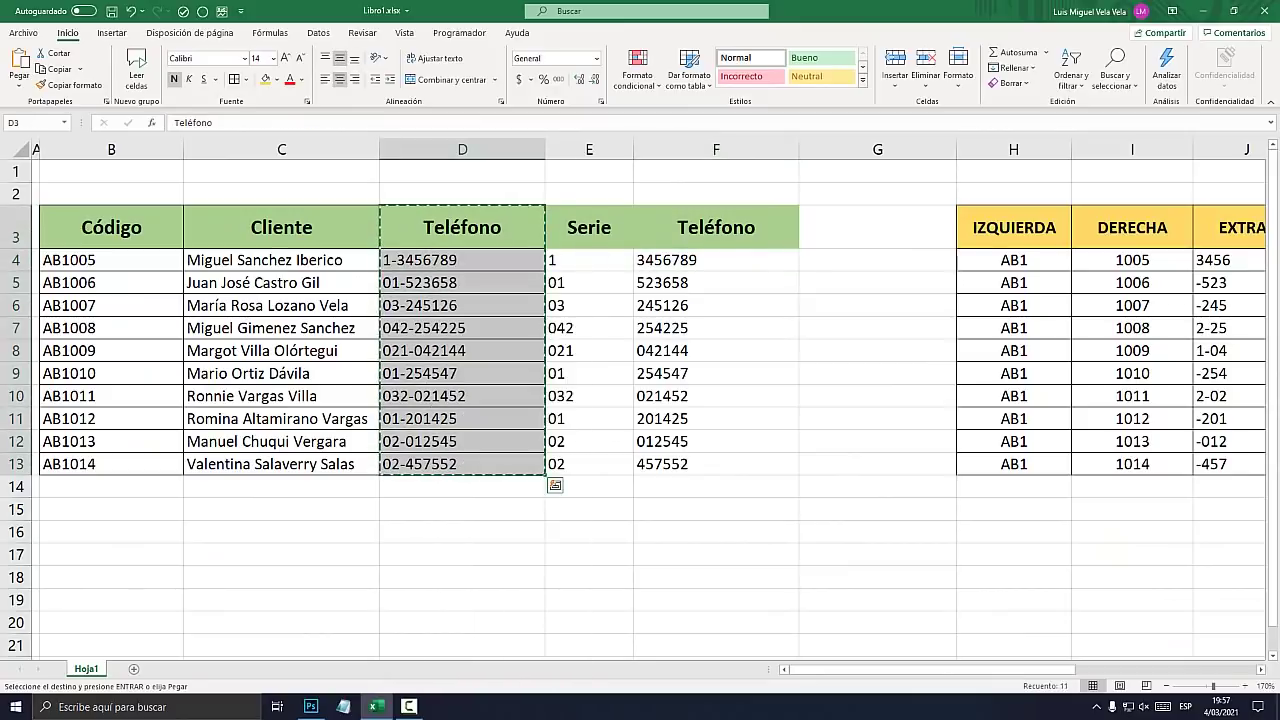
left_click(133, 668)
left_click(95, 171)
right_click(92, 172)
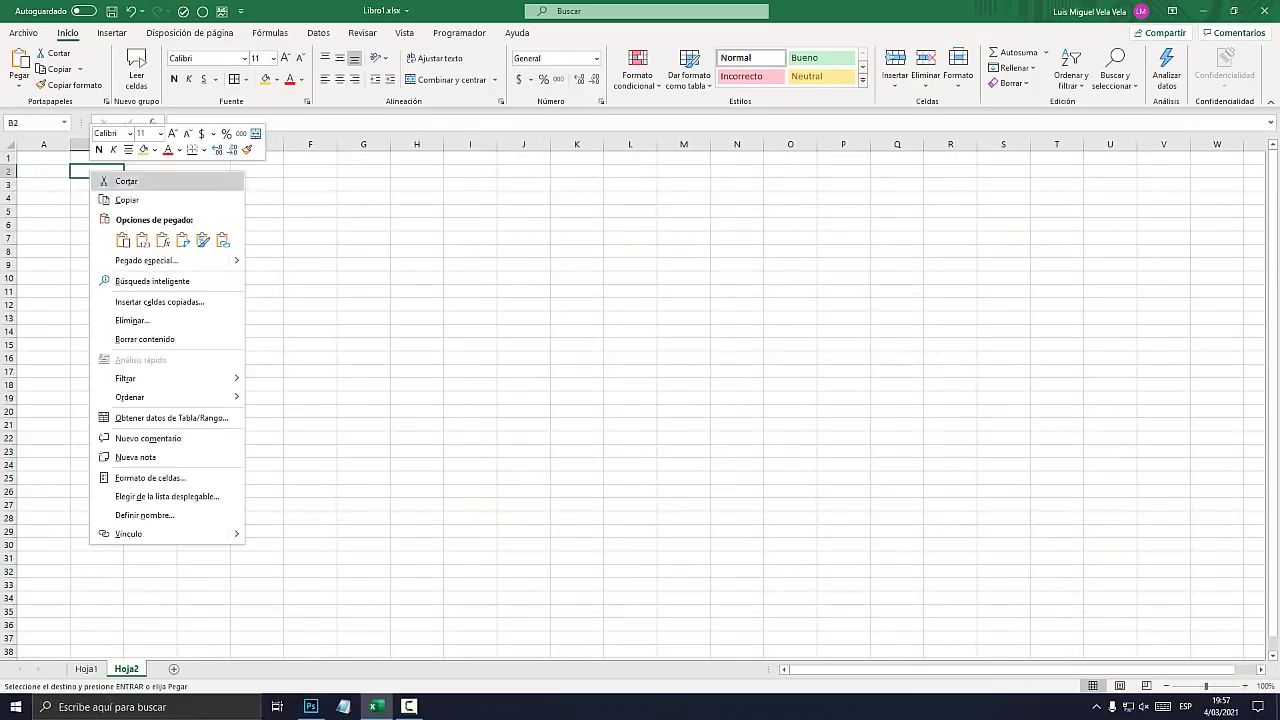
left_click(276, 301)
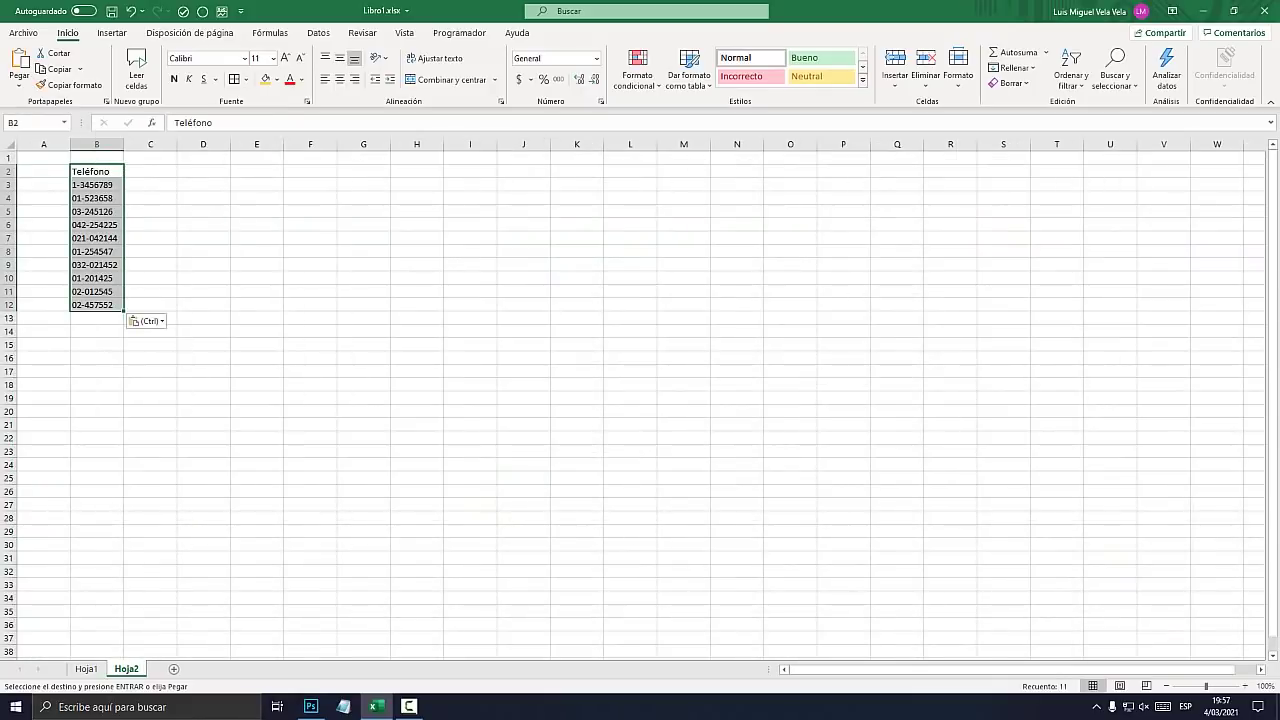
Fill the Teléfono header cell on Hoja2 yellow
left_click(96, 171)
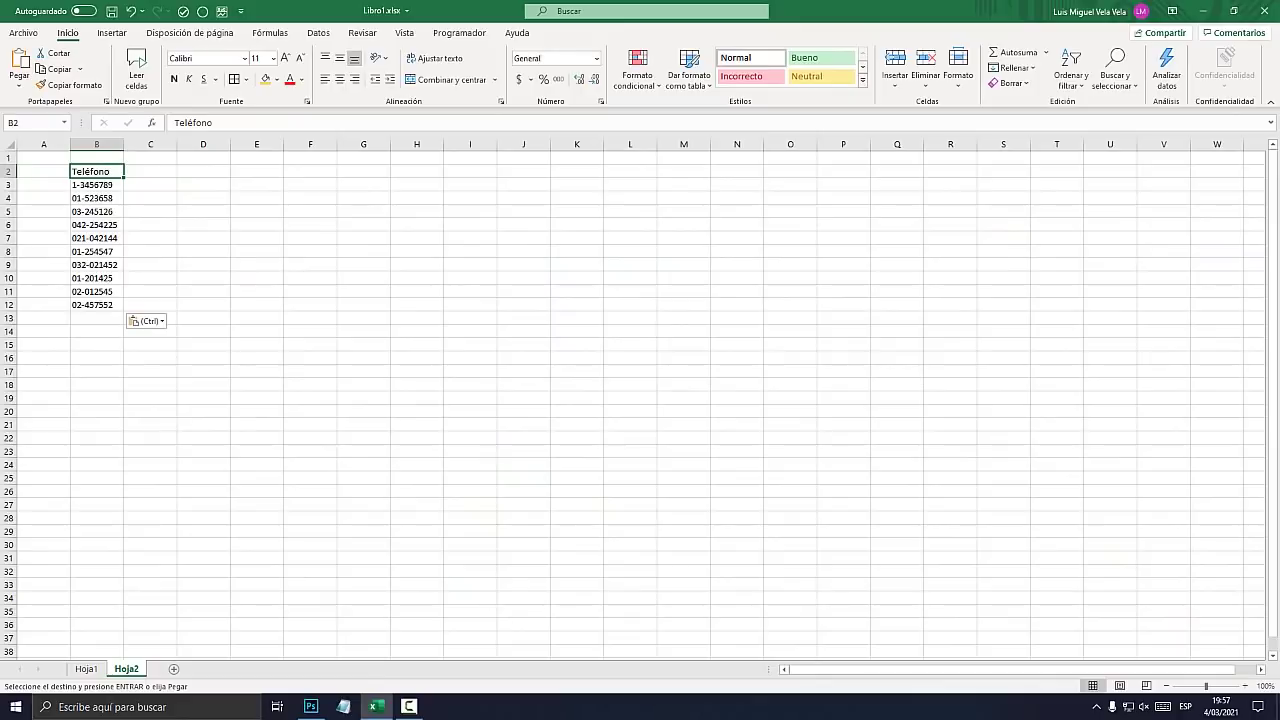
left_click_drag(96, 304, 96, 171)
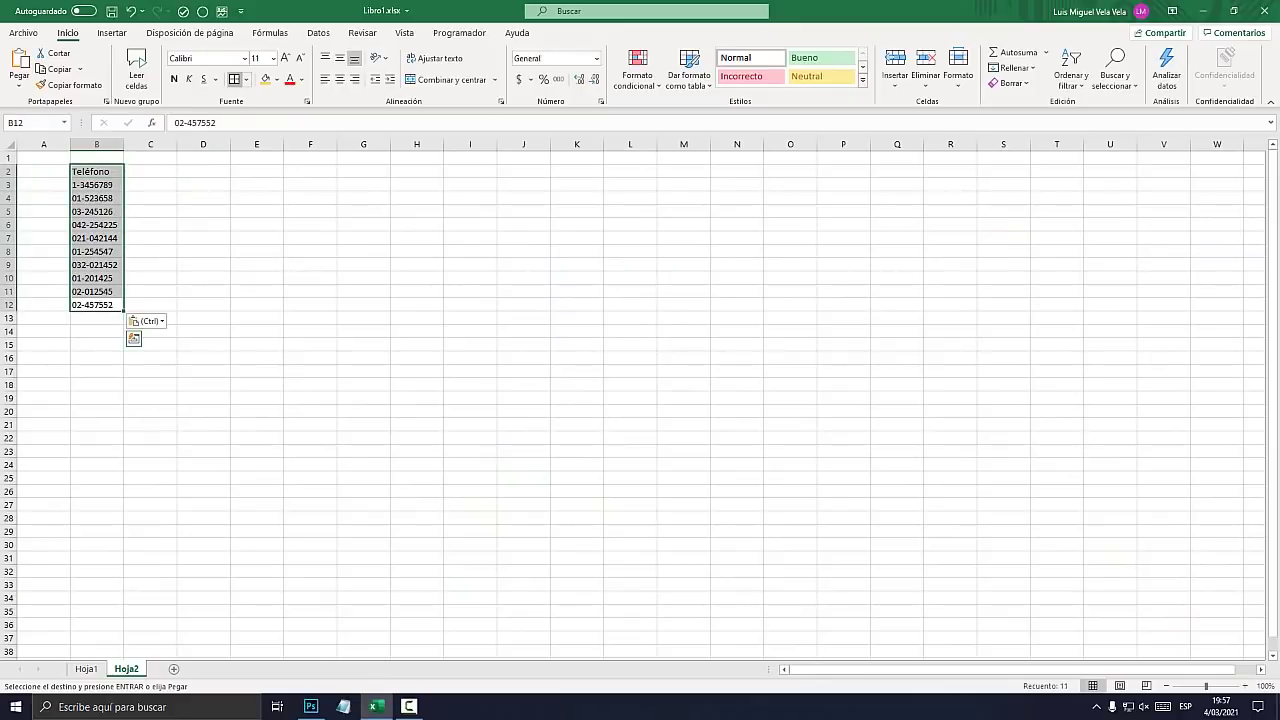
key("Escape")
left_click(96, 171)
left_click(266, 79)
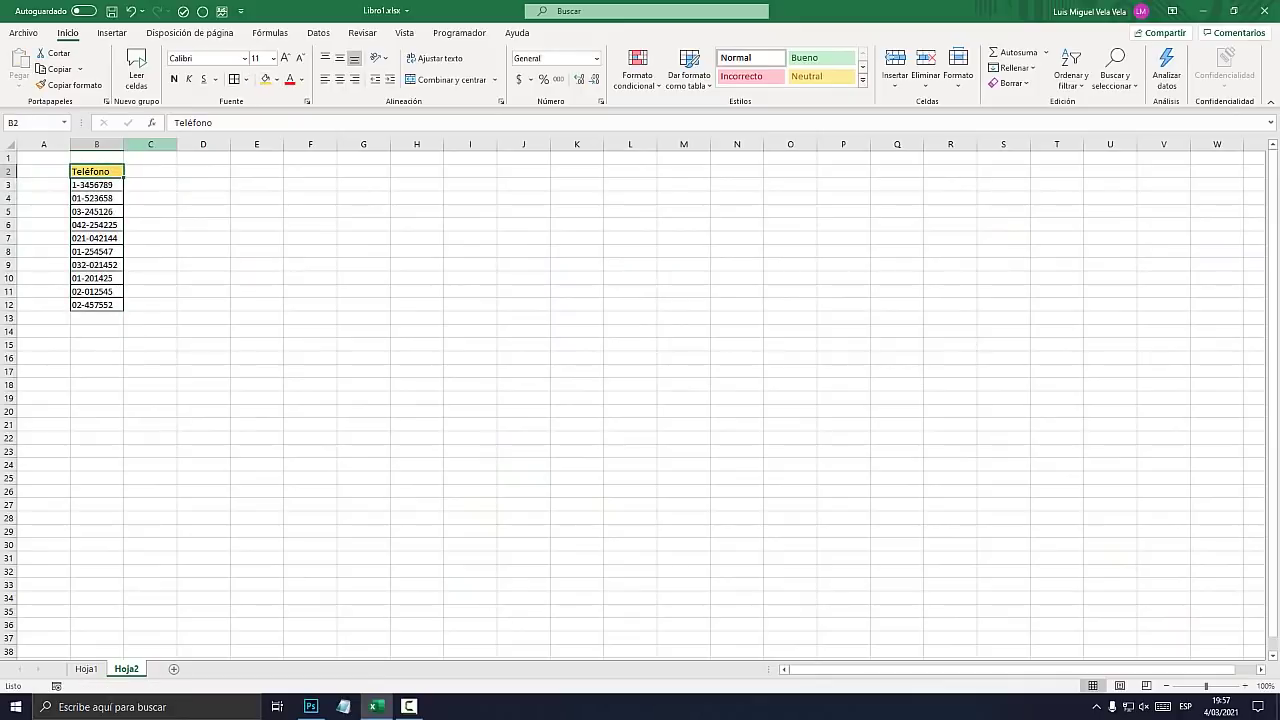
Widen column B for the phone codes and zoom in on the sheet
left_click_drag(124, 145, 209, 145)
left_click(1245, 686)
left_click(1245, 686)
left_click(1245, 686)
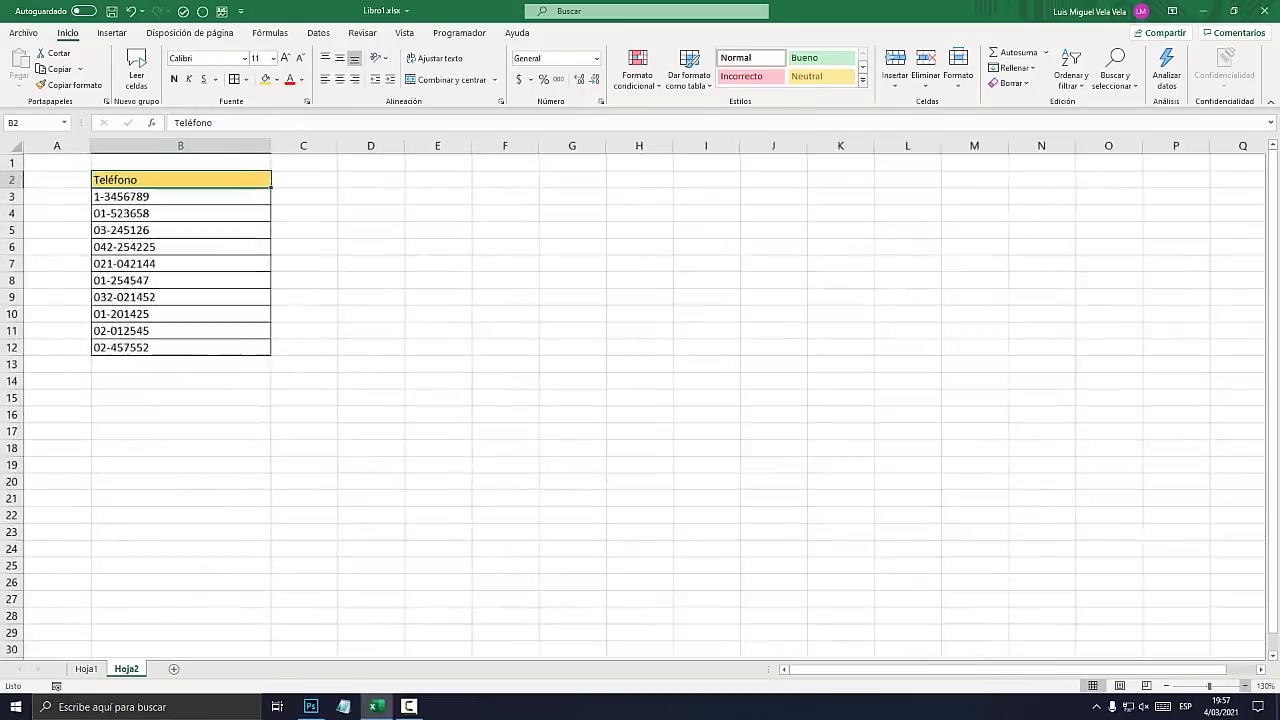
left_click(1245, 686)
left_click(1245, 686)
left_click(1245, 686)
left_click(1245, 686)
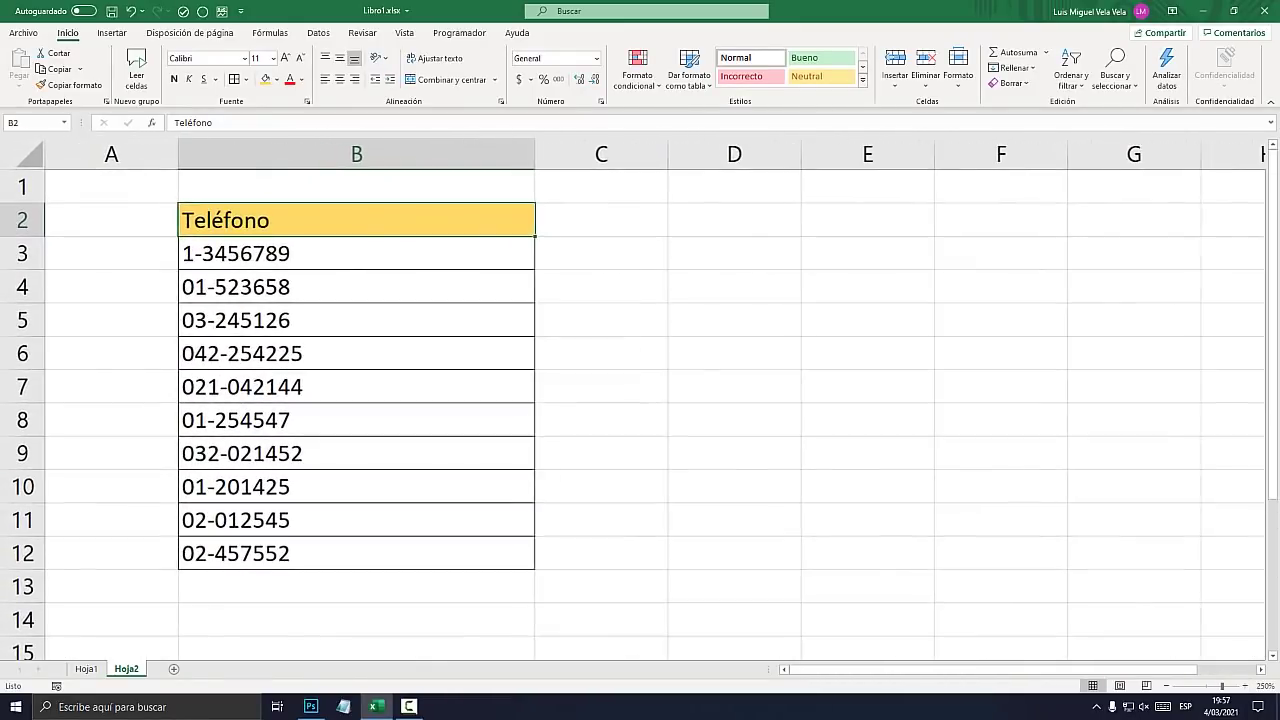
Run Texto en columnas as Delimitados on the Hoja2 phone codes in B3:B12
left_click_drag(300, 253, 300, 553)
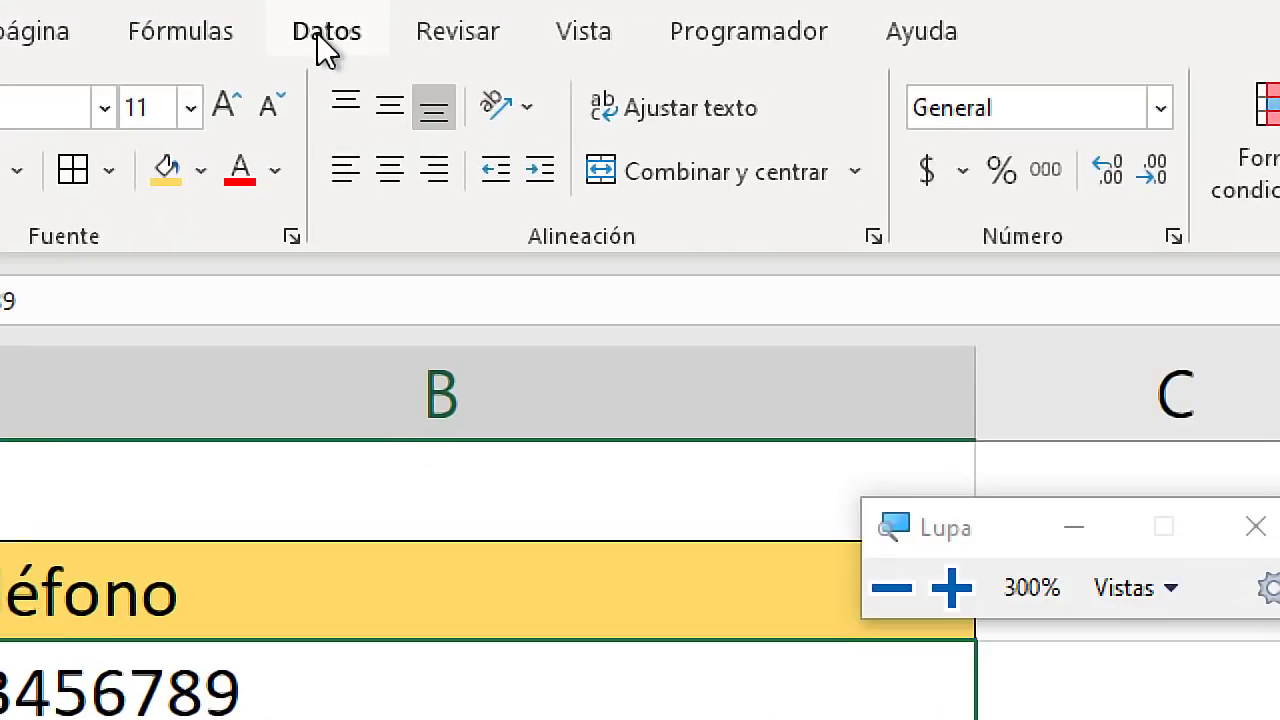
left_click(318, 33)
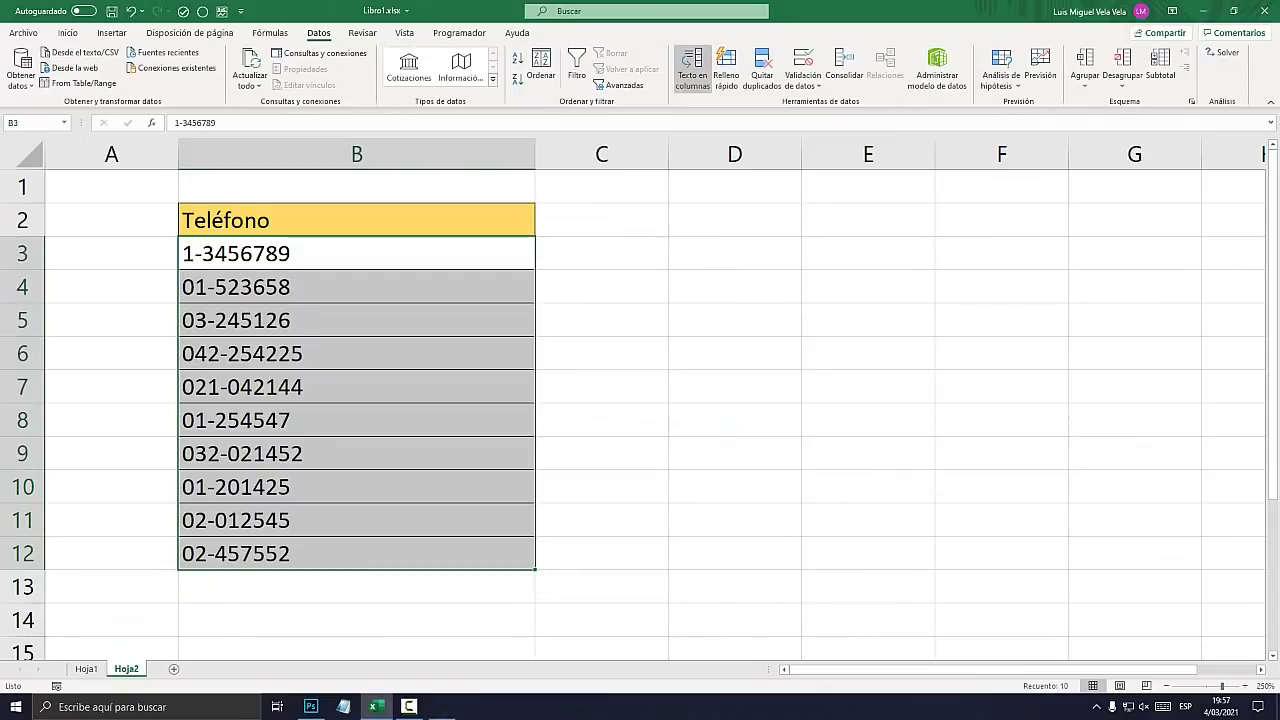
key("super+plus")
key("super+Escape")
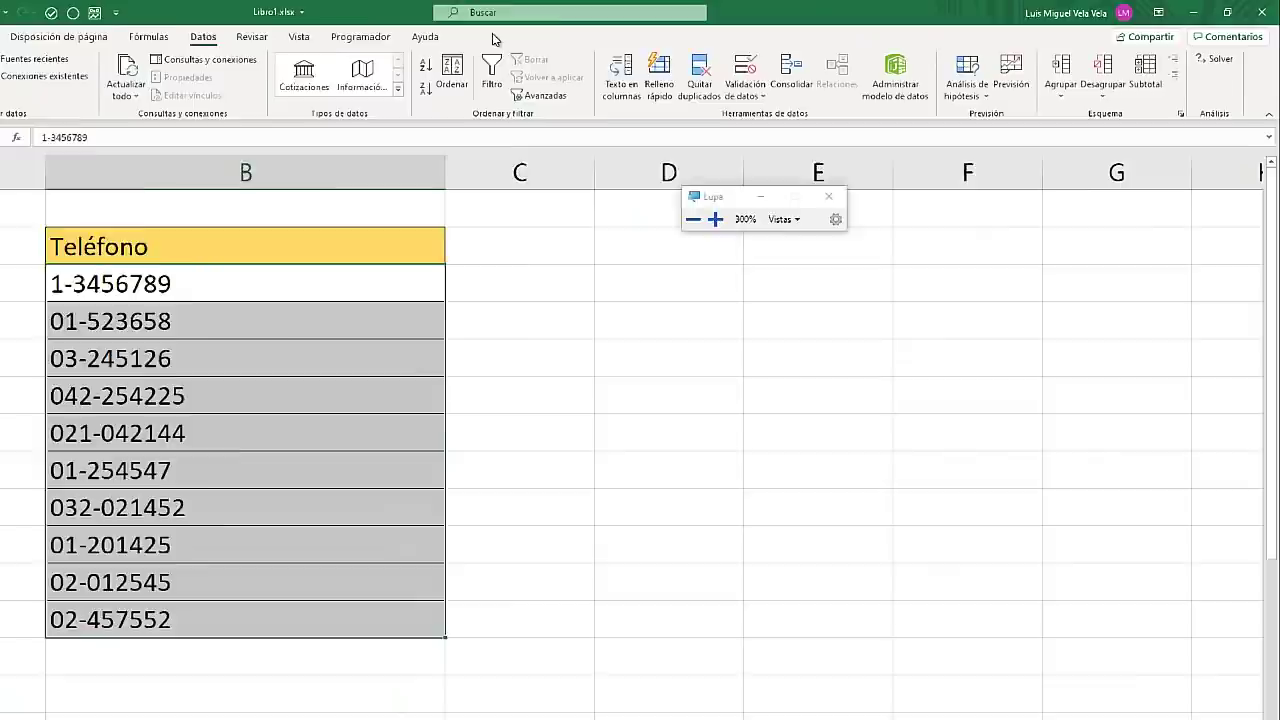
left_click(692, 70)
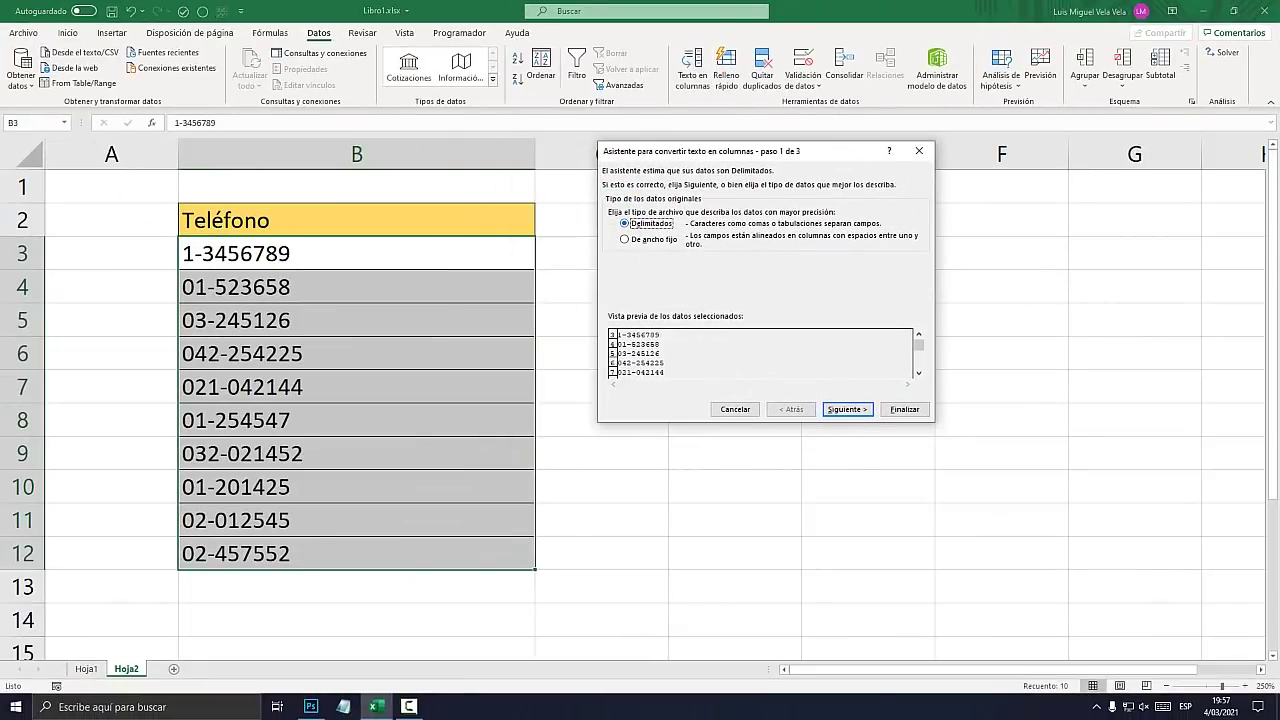
key("super+plus")
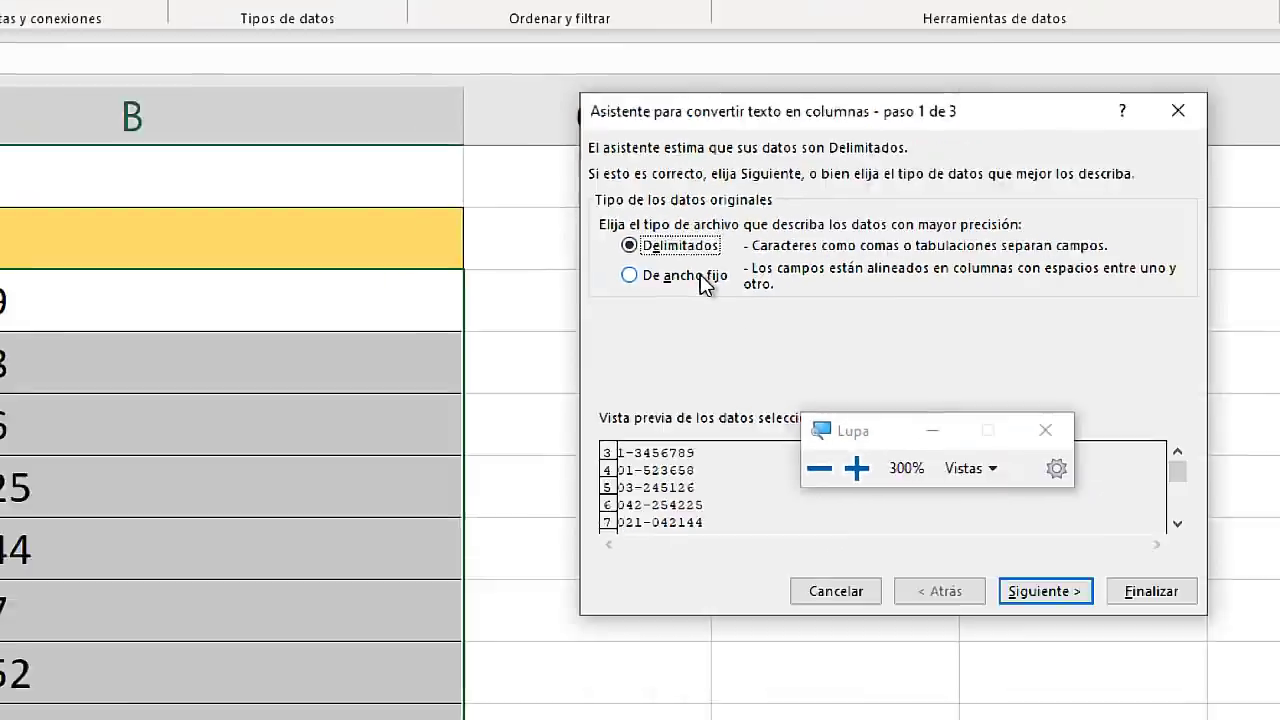
key("super+Escape")
key("Return")
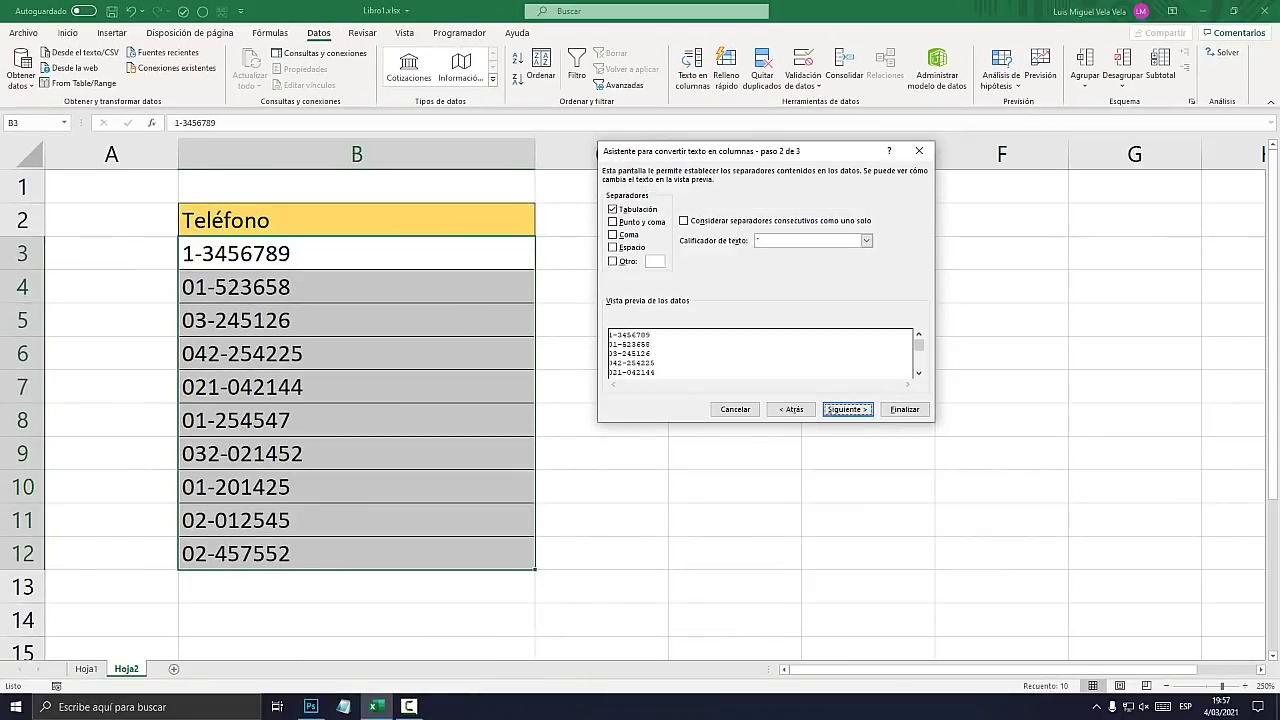
Set the custom separator (Otro) to '-' and continue to the column format step
key("super+plus")
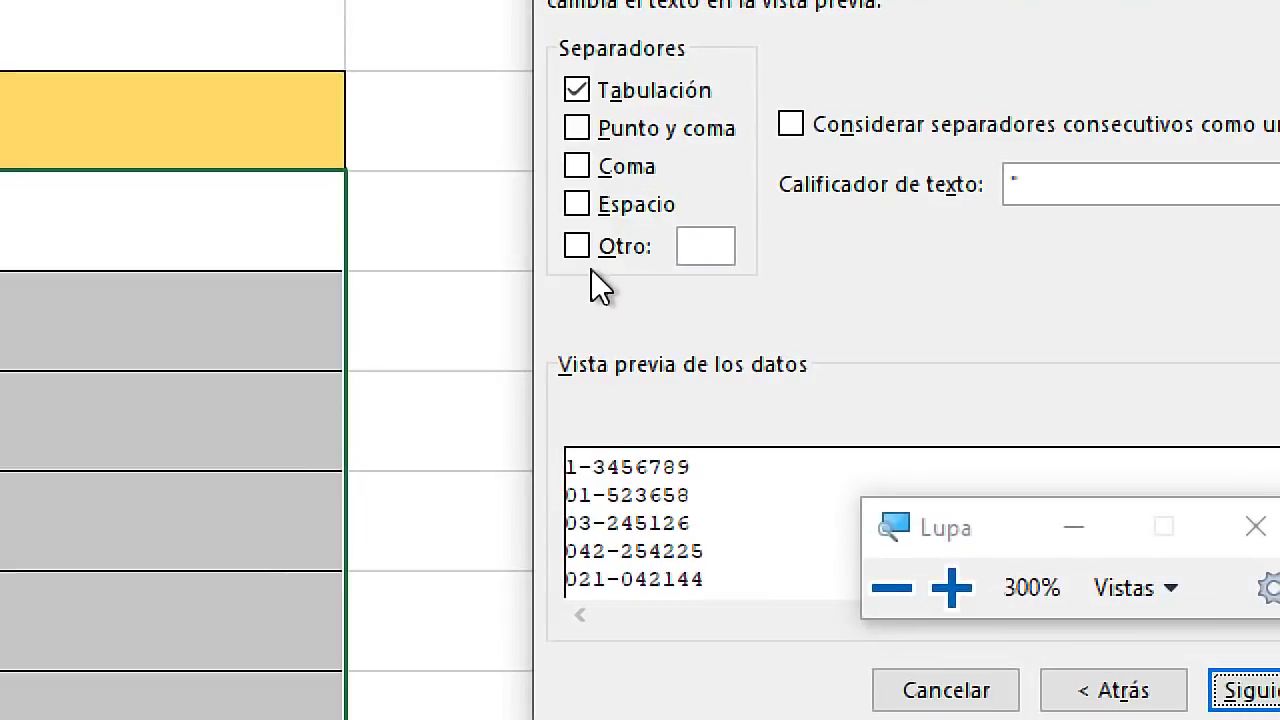
left_click(616, 261)
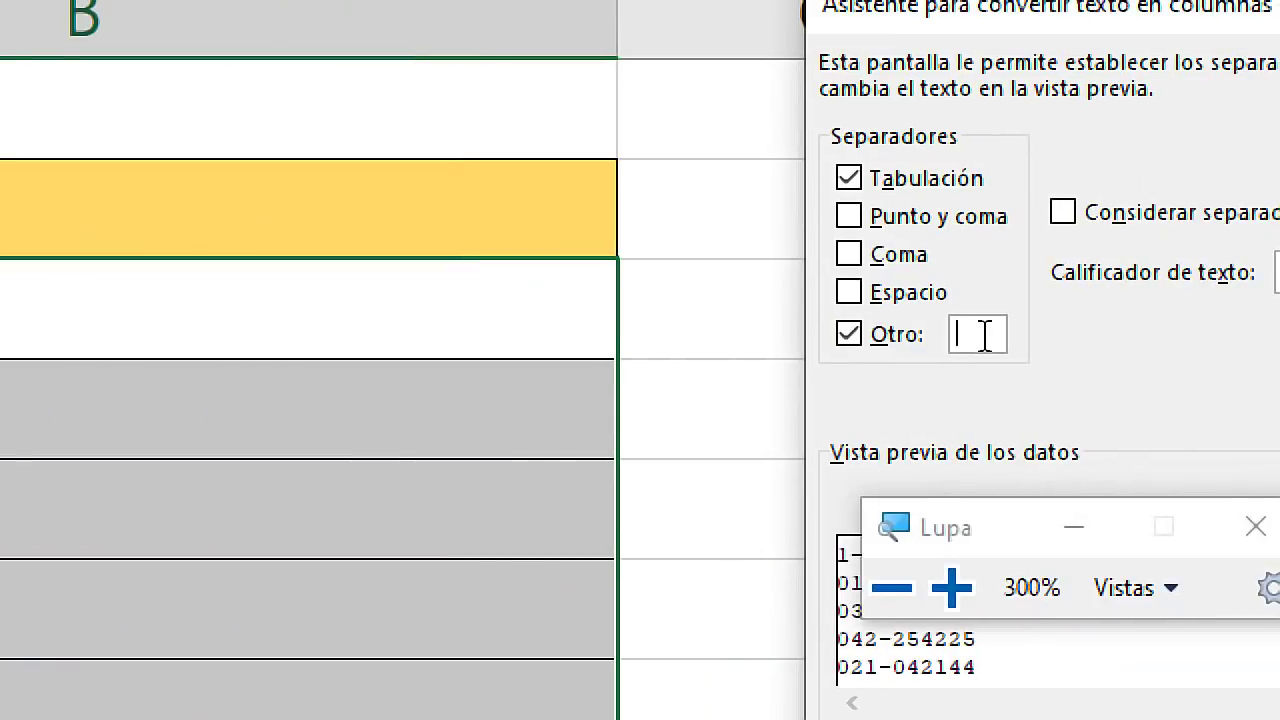
type("-")
key("super+Escape")
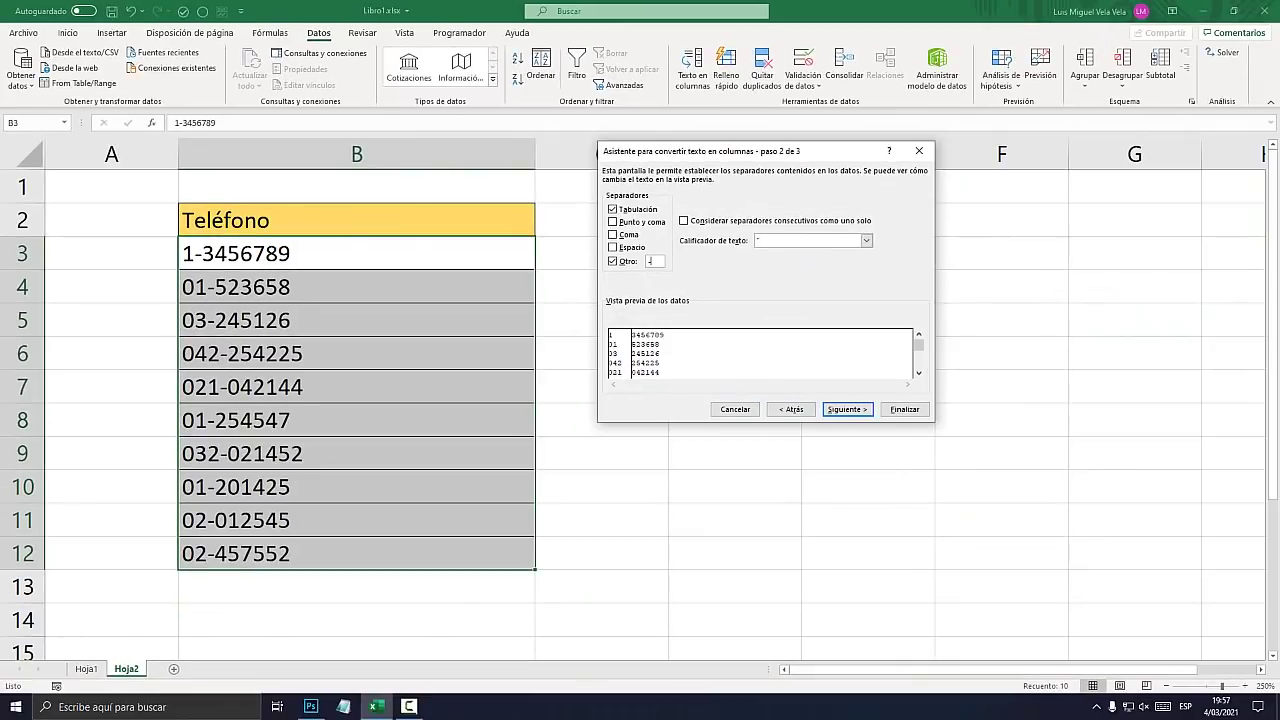
key("Return")
key("Return")
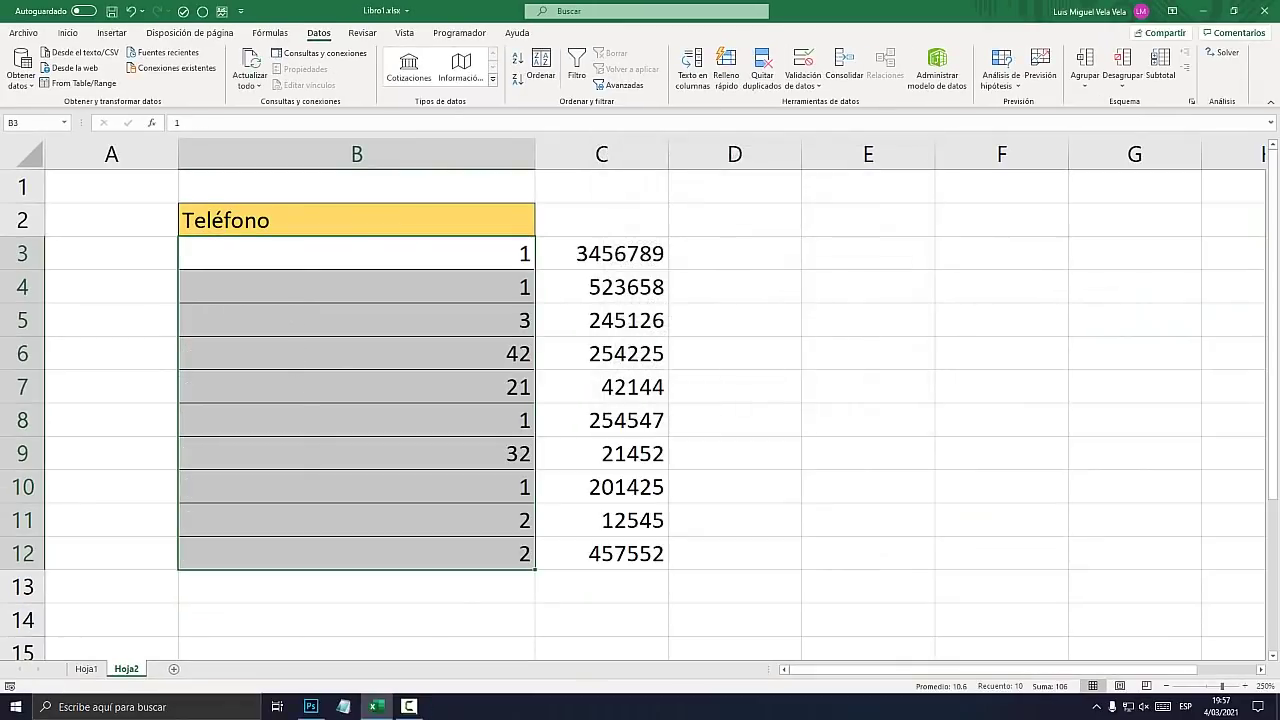
Finish the split and review the series in column B and numbers in column C
left_click(868, 353)
left_click_drag(500, 253, 533, 570)
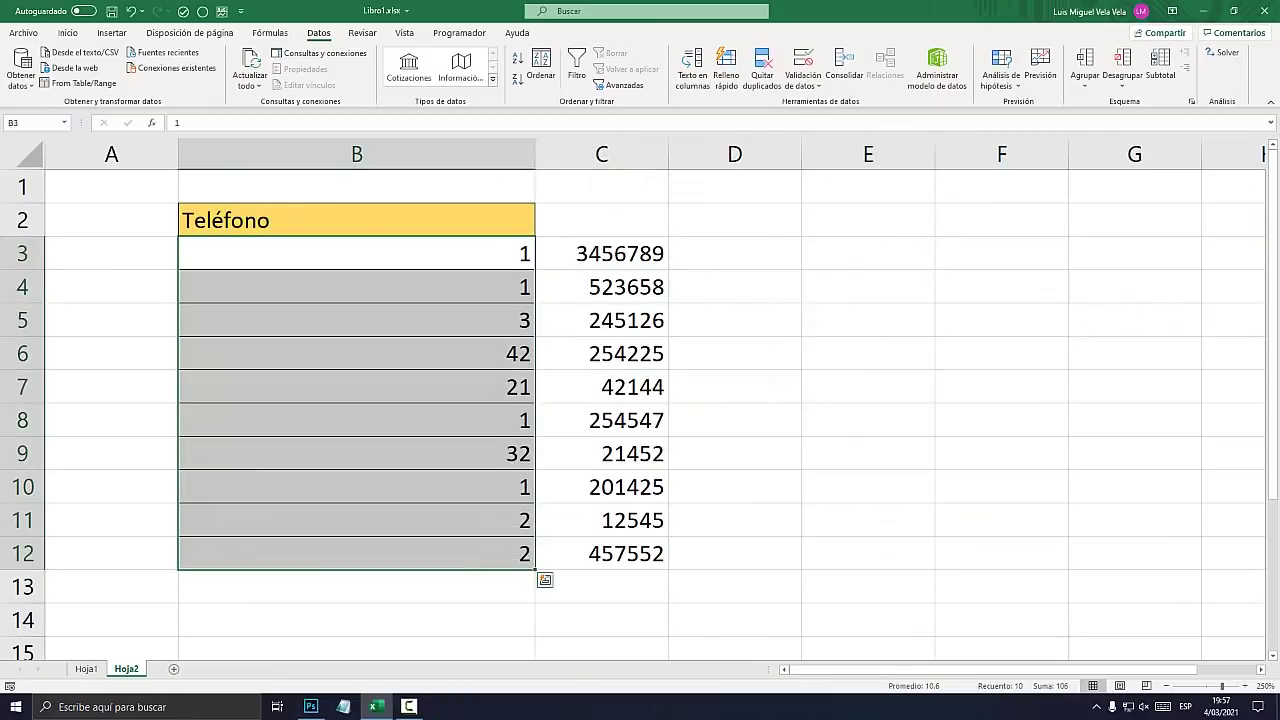
left_click(520, 320)
left_click_drag(520, 253, 520, 553)
left_click(601, 154)
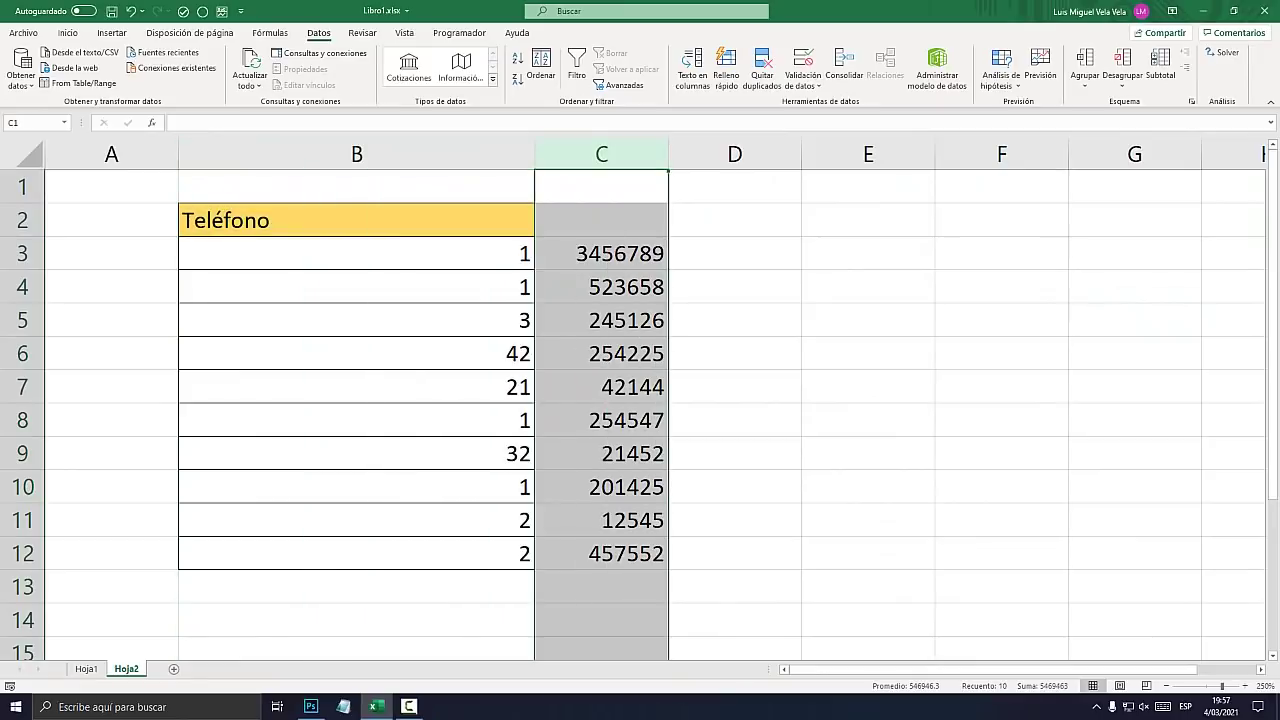
Compare against Hoja1's Serie column E and Teléfono column F
left_click(86, 668)
left_click(589, 149)
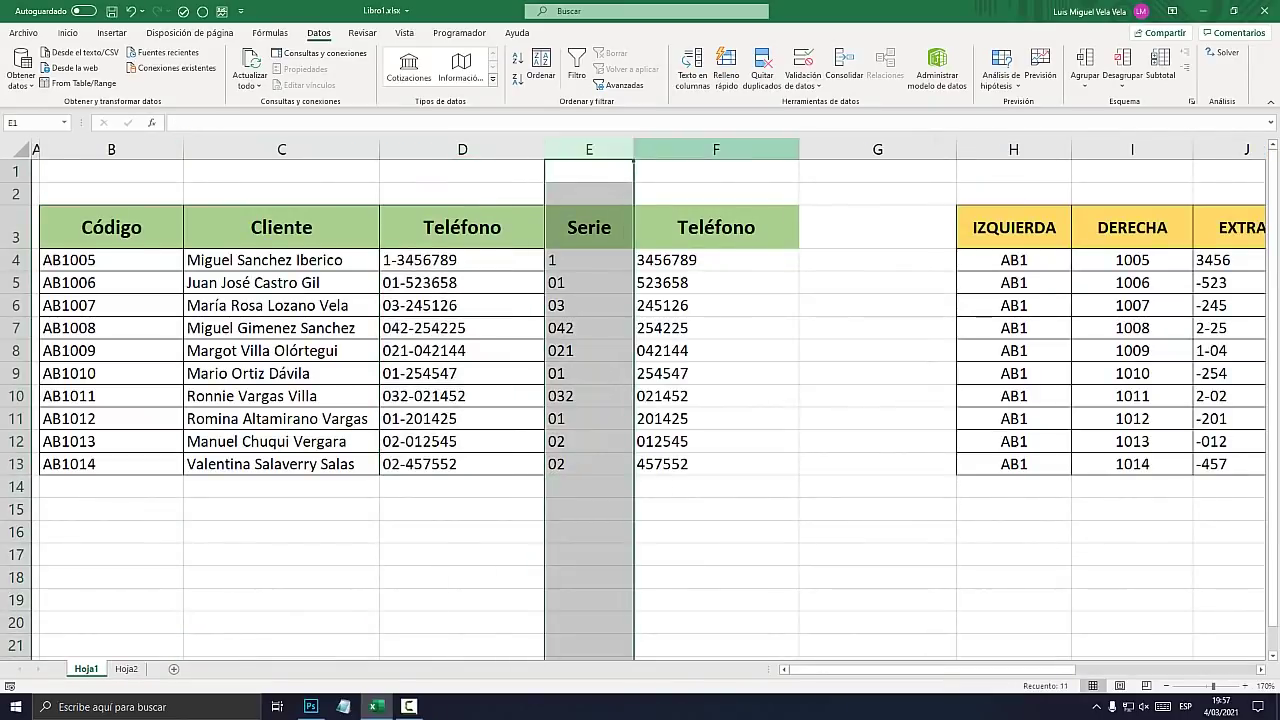
left_click(716, 149)
left_click(589, 149)
left_click(716, 149)
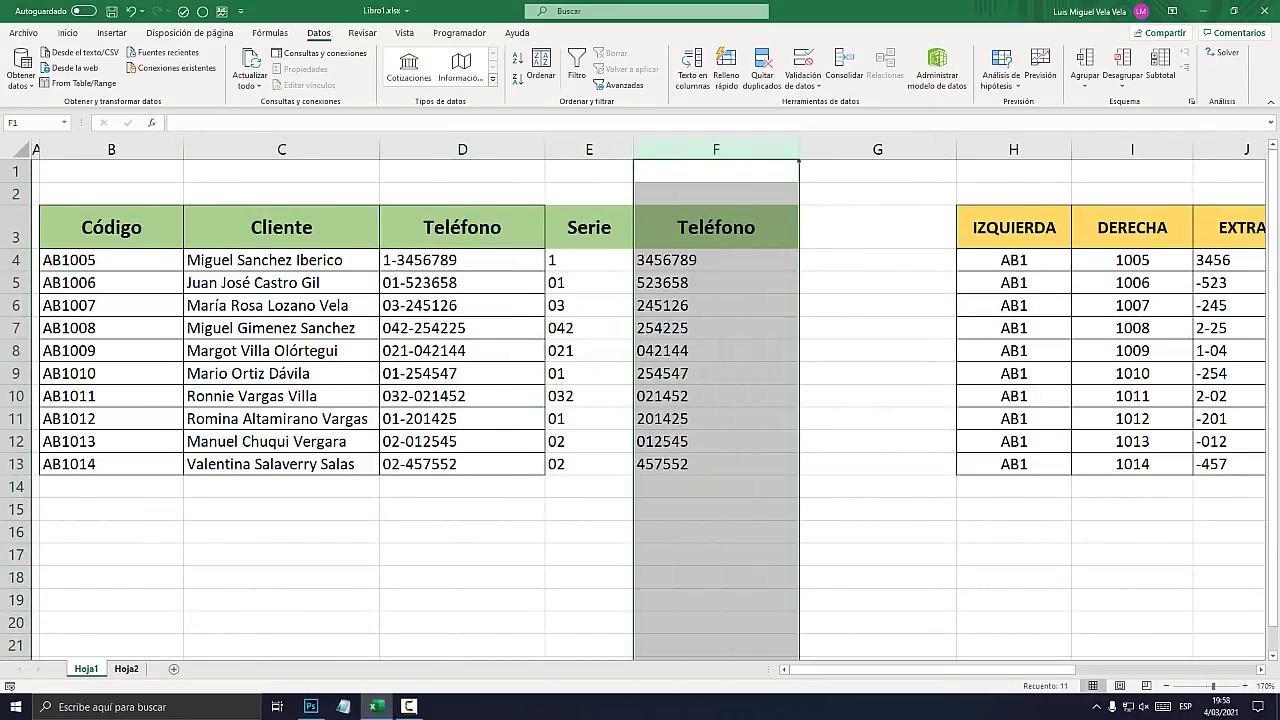
On Hoja2, narrow column B to fit the series codes, then return to Hoja1
key("ctrl+Page_Down")
left_click(357, 154)
left_click(601, 154)
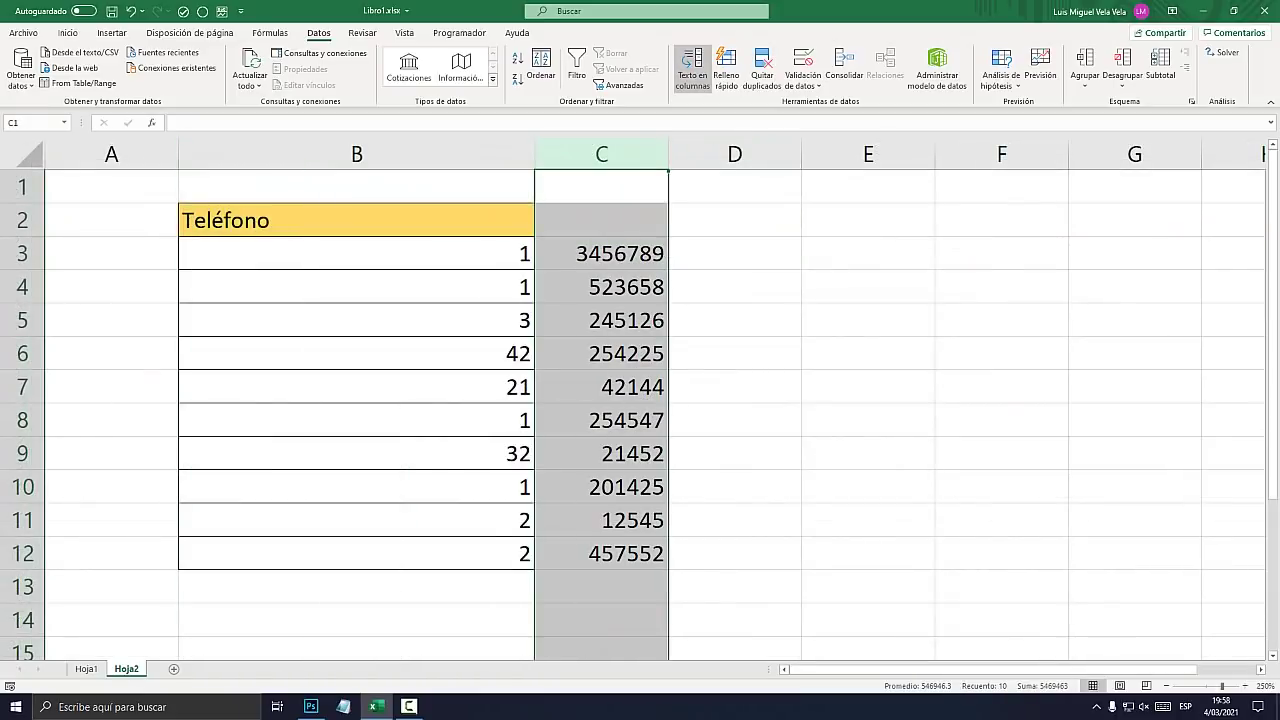
key("super+plus")
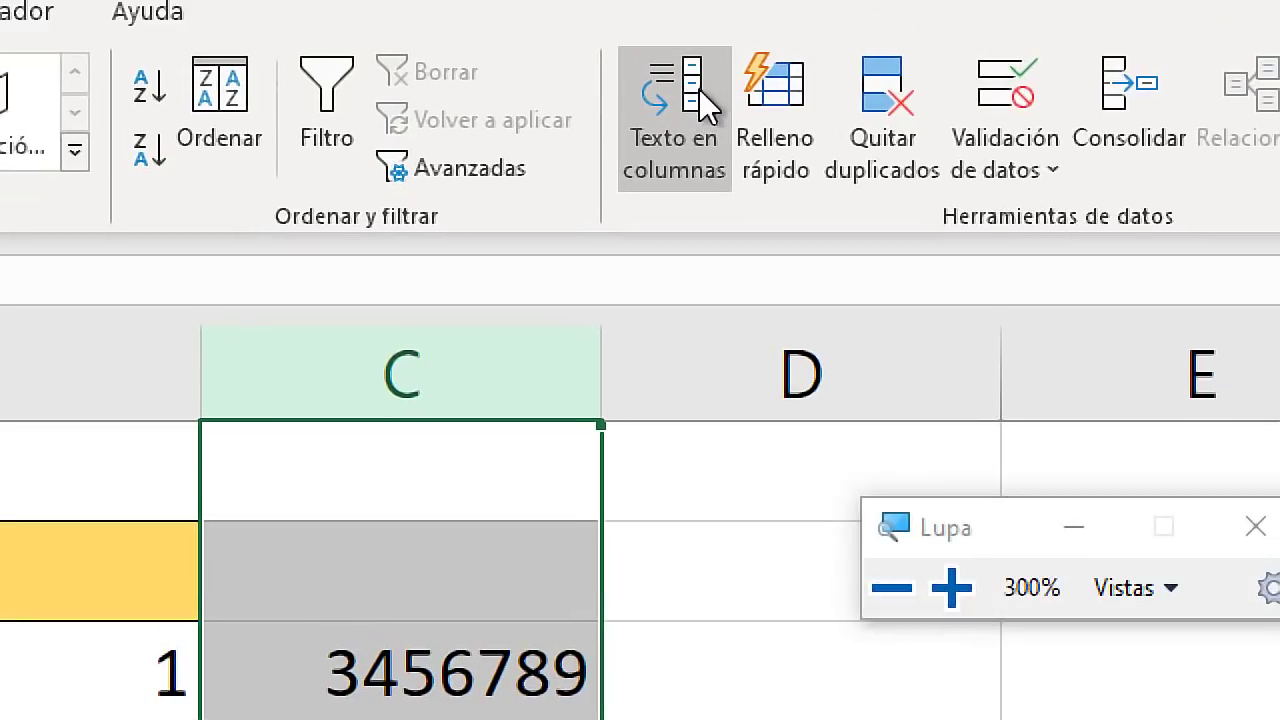
key("super+Escape")
left_click_drag(510, 253, 640, 553)
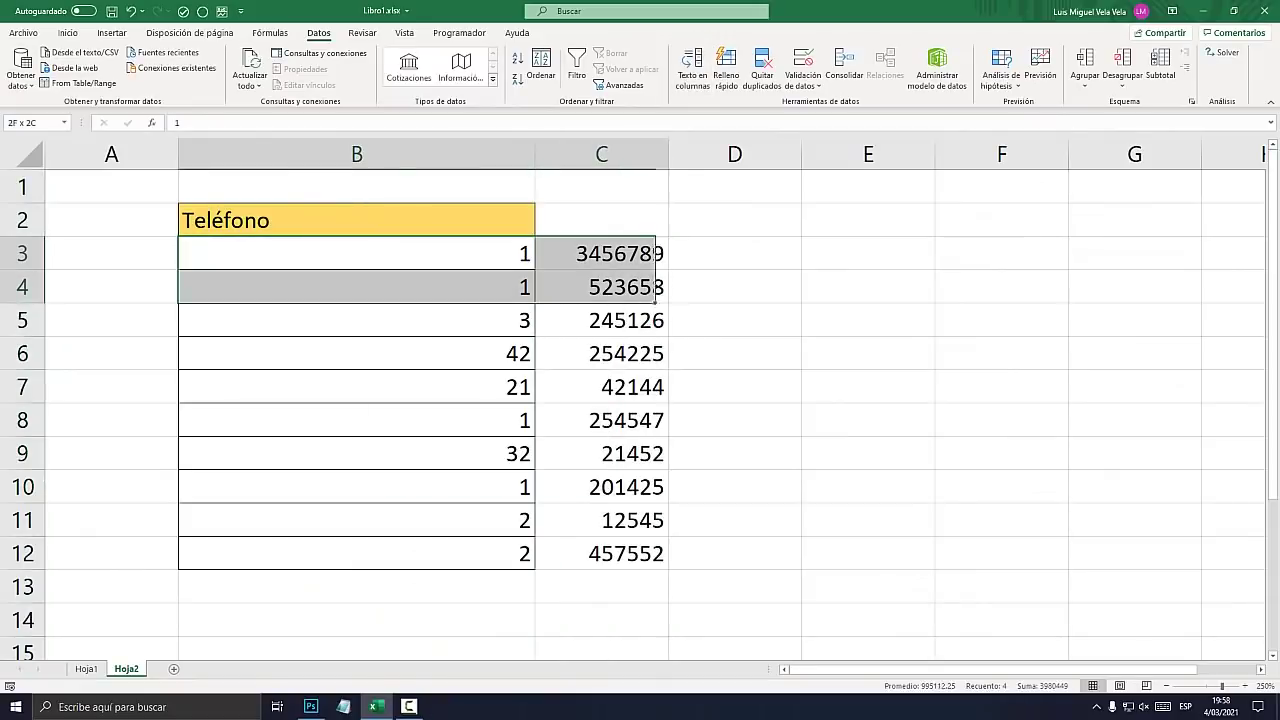
left_click_drag(535, 154, 361, 154)
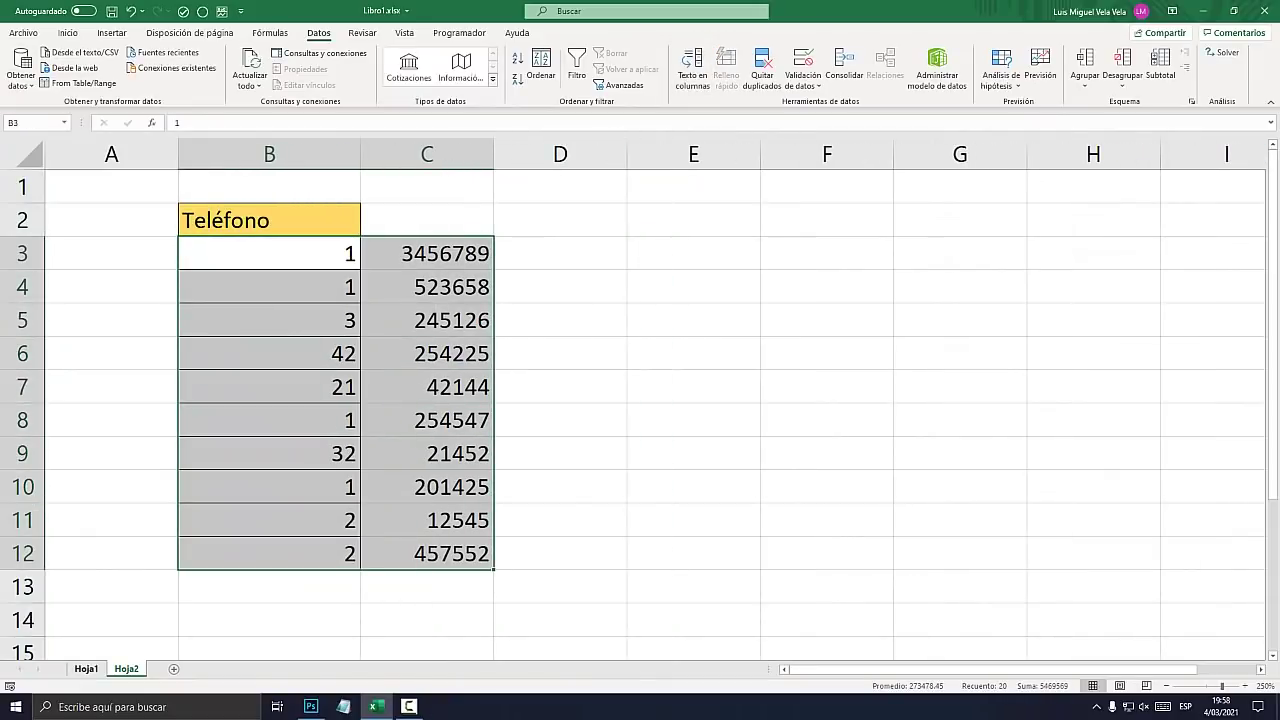
key("ctrl+Page_Up")
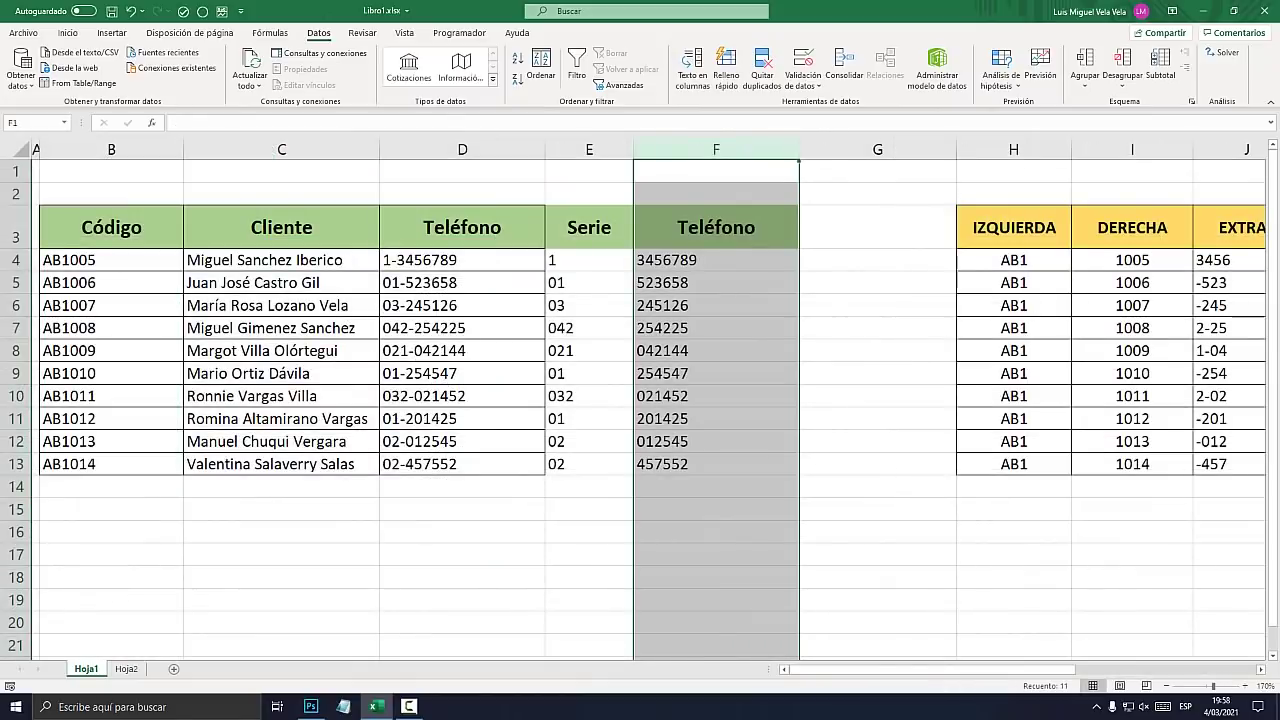
left_click(589, 260)
key("ctrl+Down")
key("Up")
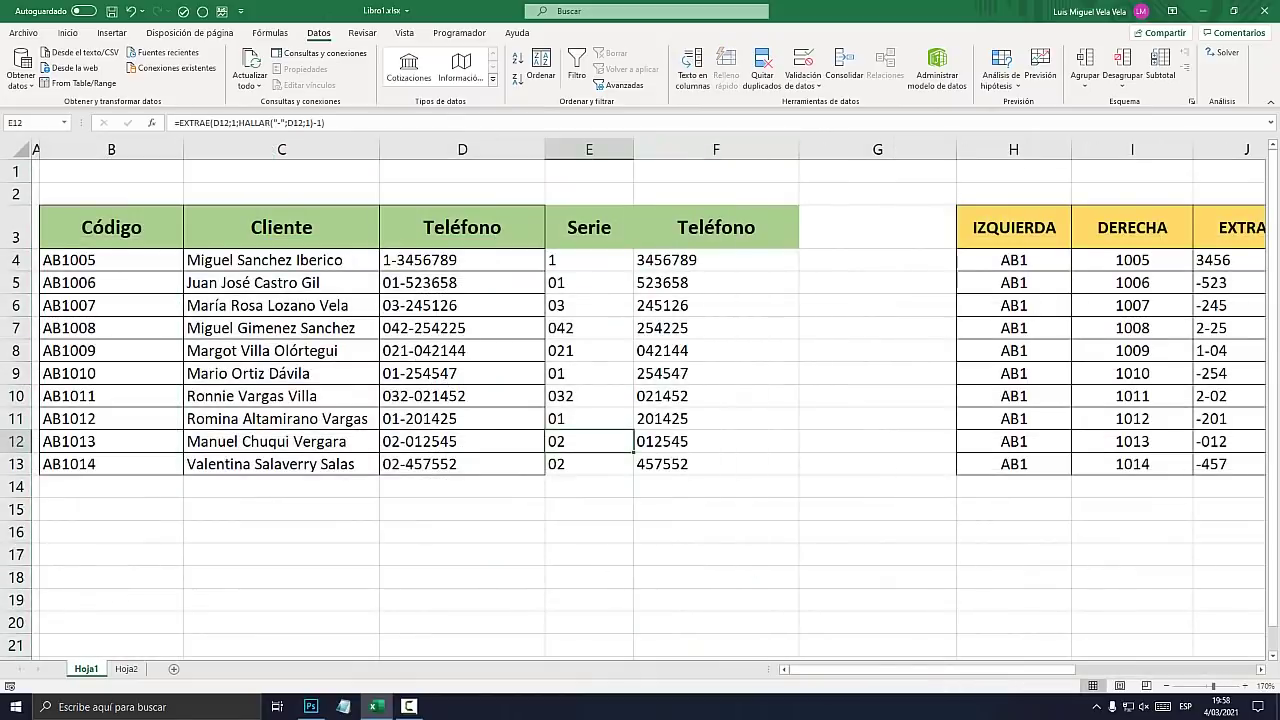
key("Up")
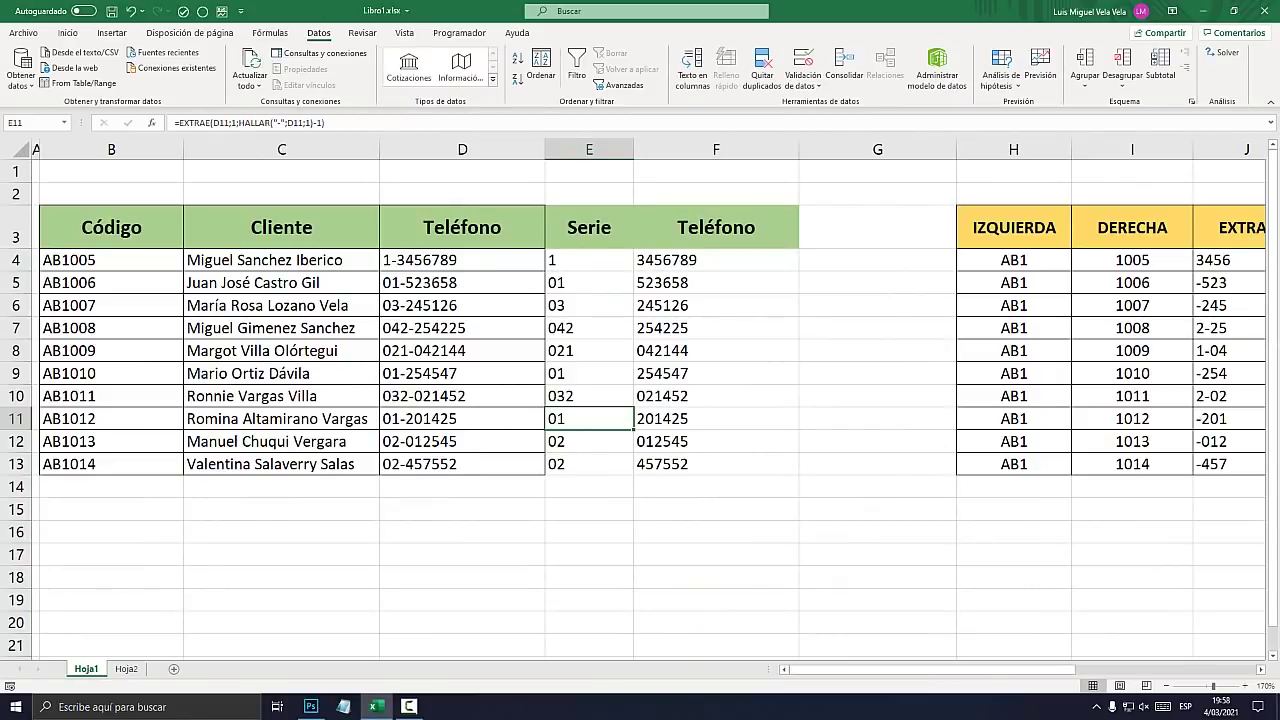
key("ctrl+Up")
left_click_drag(462, 149, 716, 149)
left_click(716, 260)
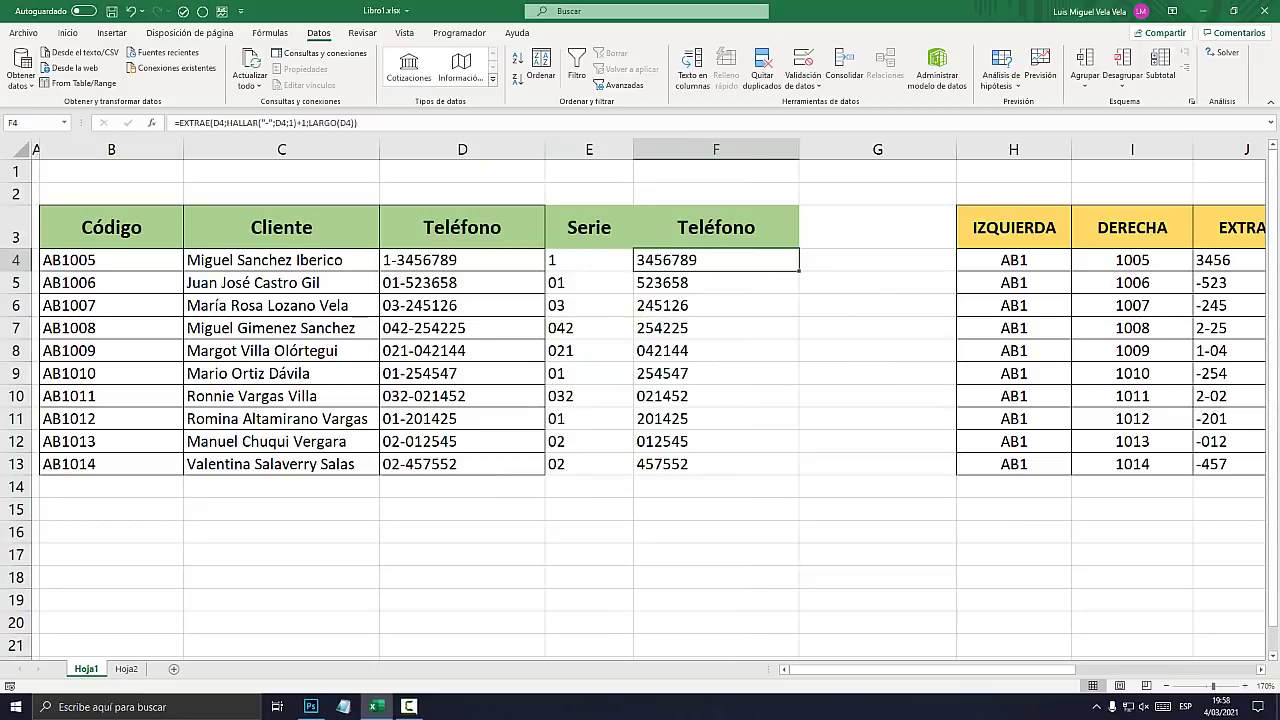
scroll(640, 400, "down", 1)
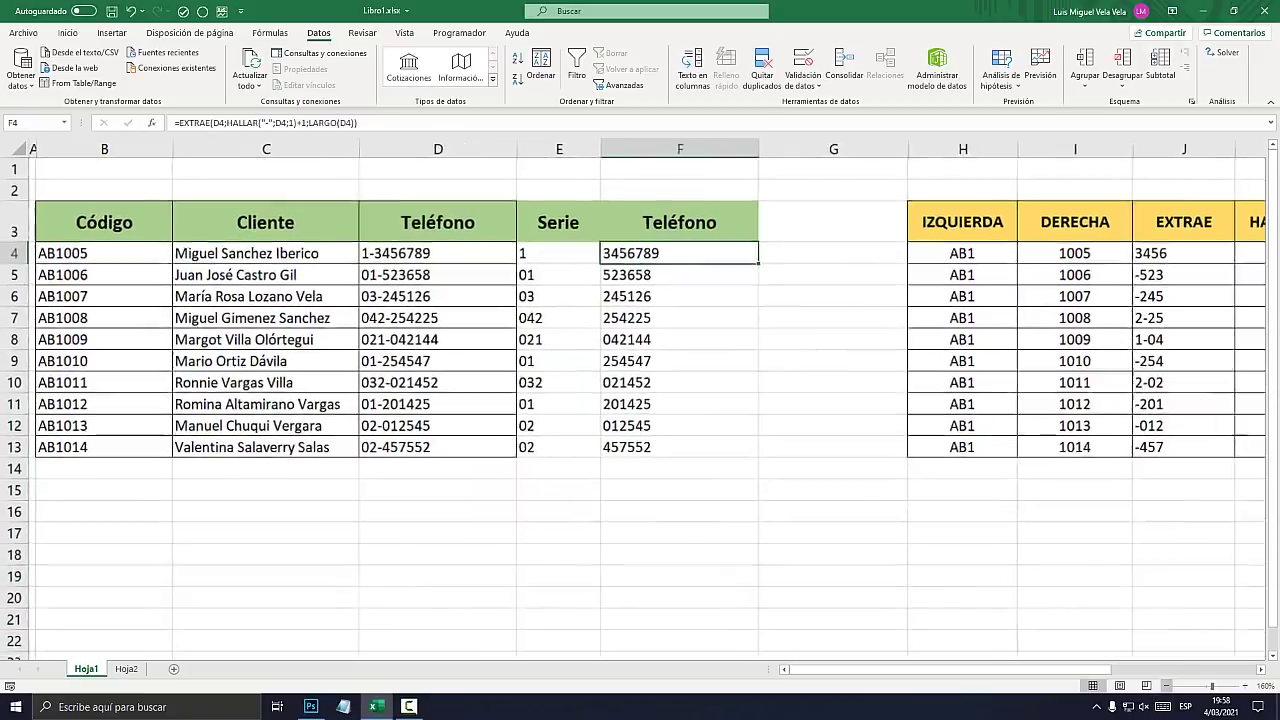
scroll(640, 400, "down", 1)
scroll(640, 400, "down", 1)
scroll(640, 400, "down", 1)
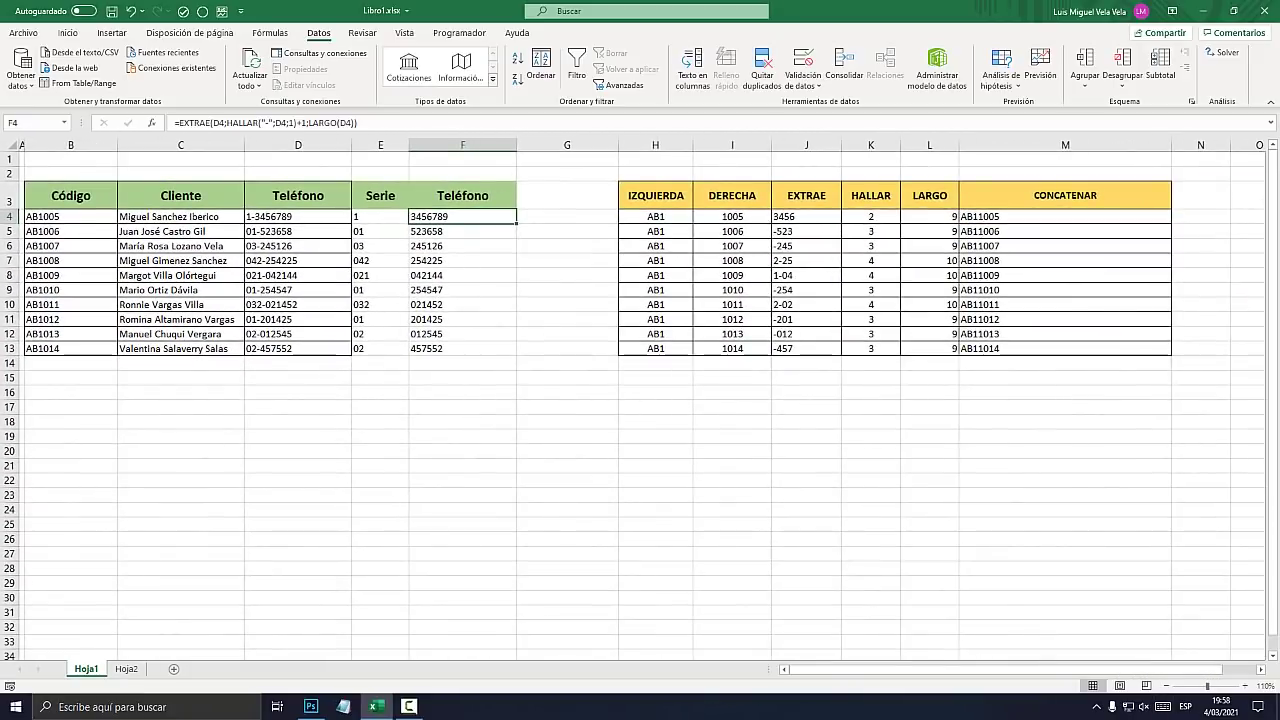